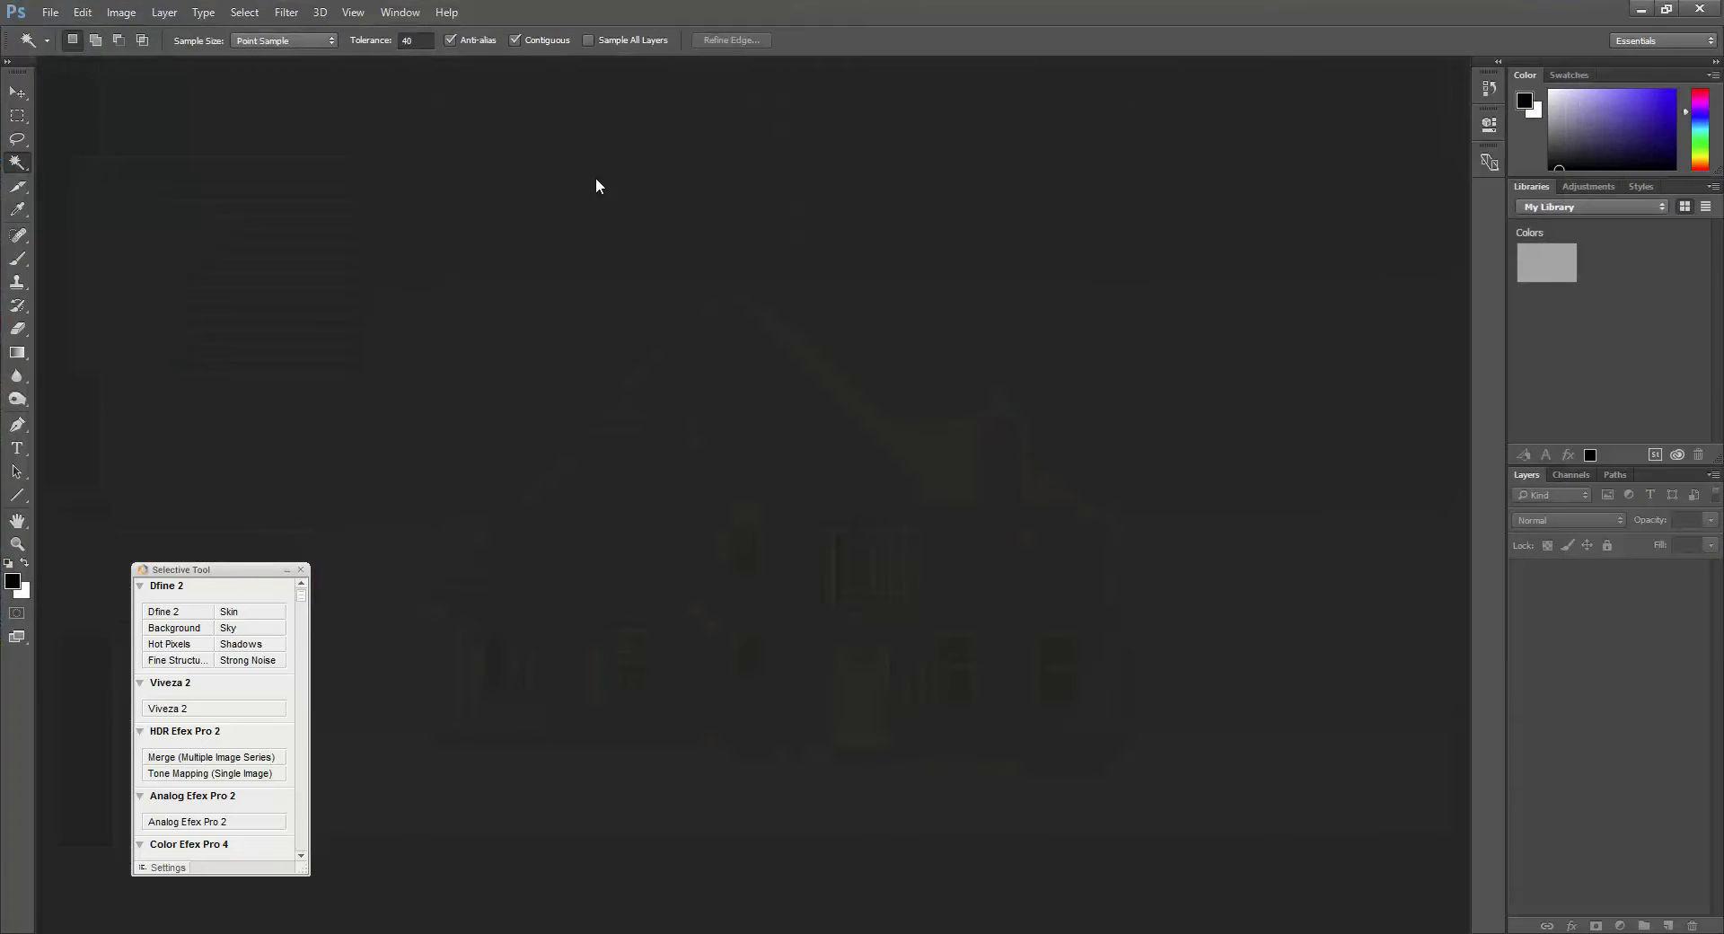
Open the brick JPG from the materiallibraries folder, look at it, and close it again
{"action": "left_click", "coordinate": [50, 12]}
{"action": "left_click", "coordinate": [81, 50]}
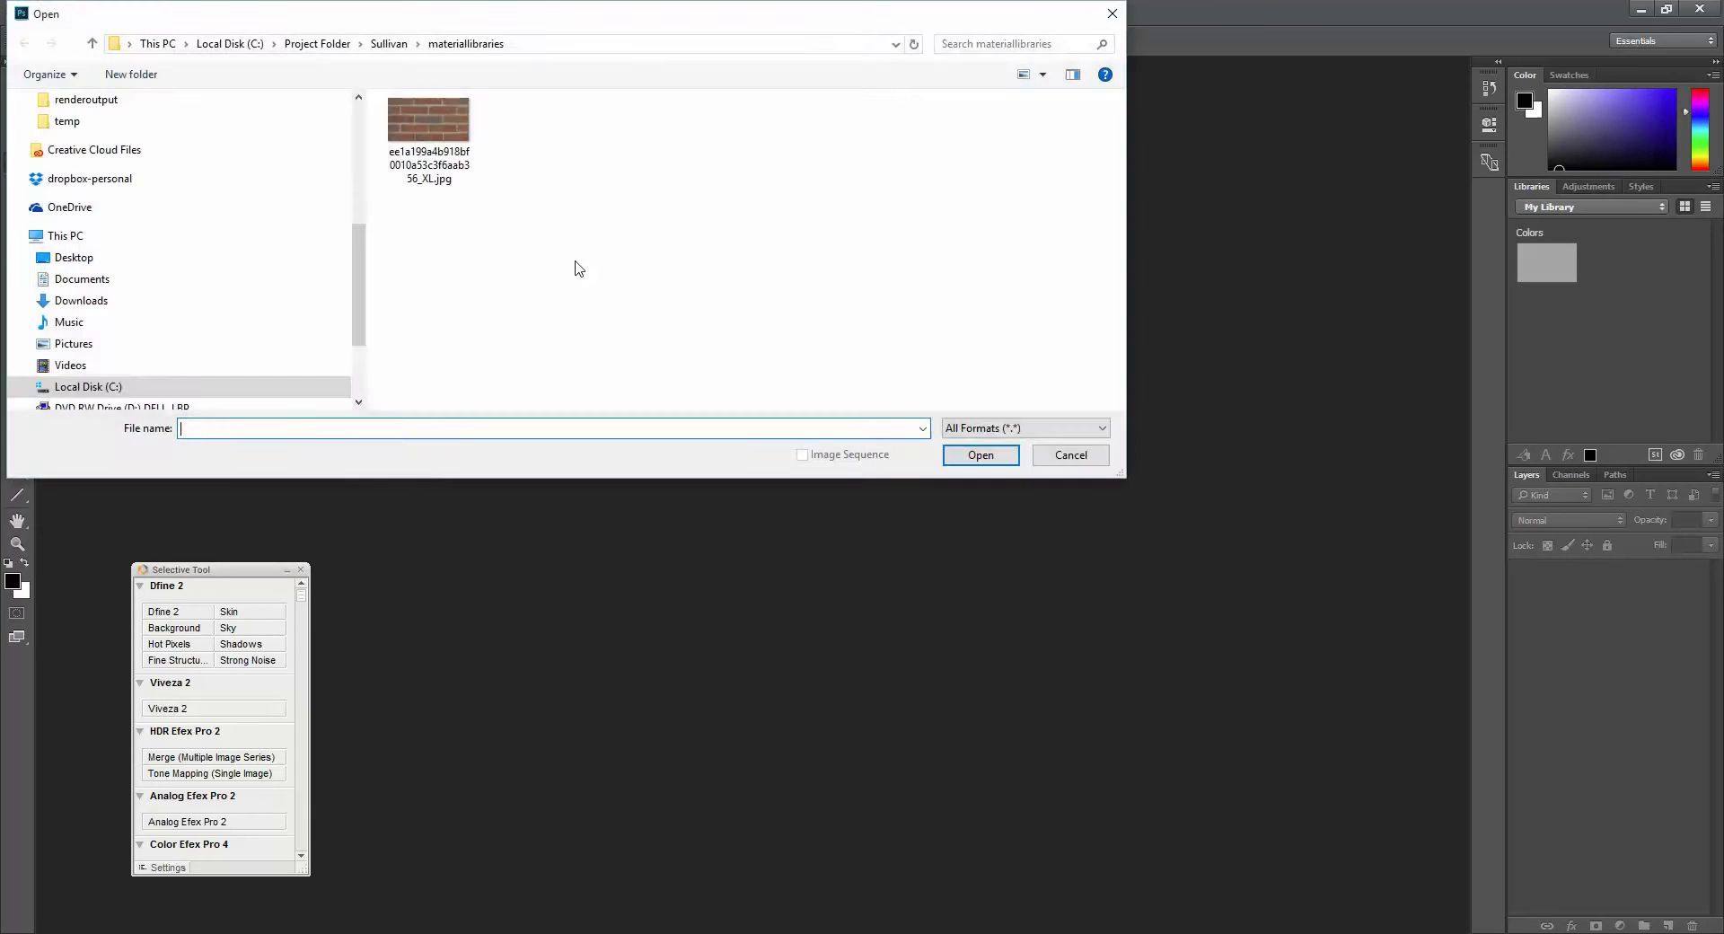
{"action": "double_click", "coordinate": [429, 120]}
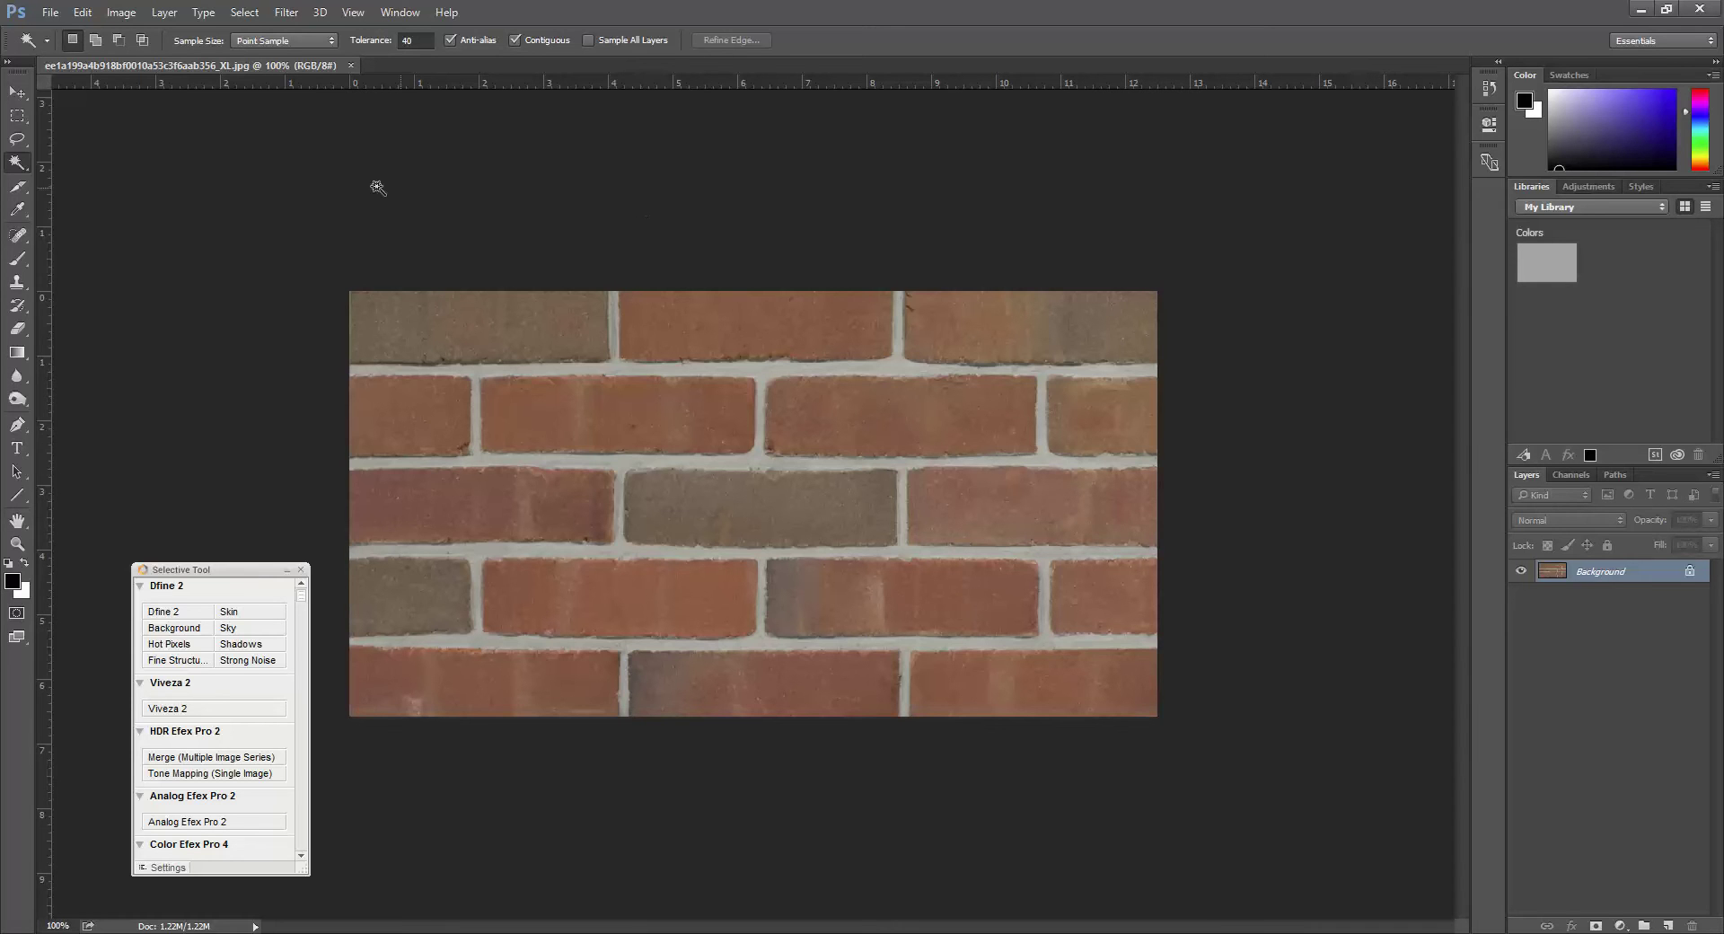
{"action": "left_click", "coordinate": [351, 65]}
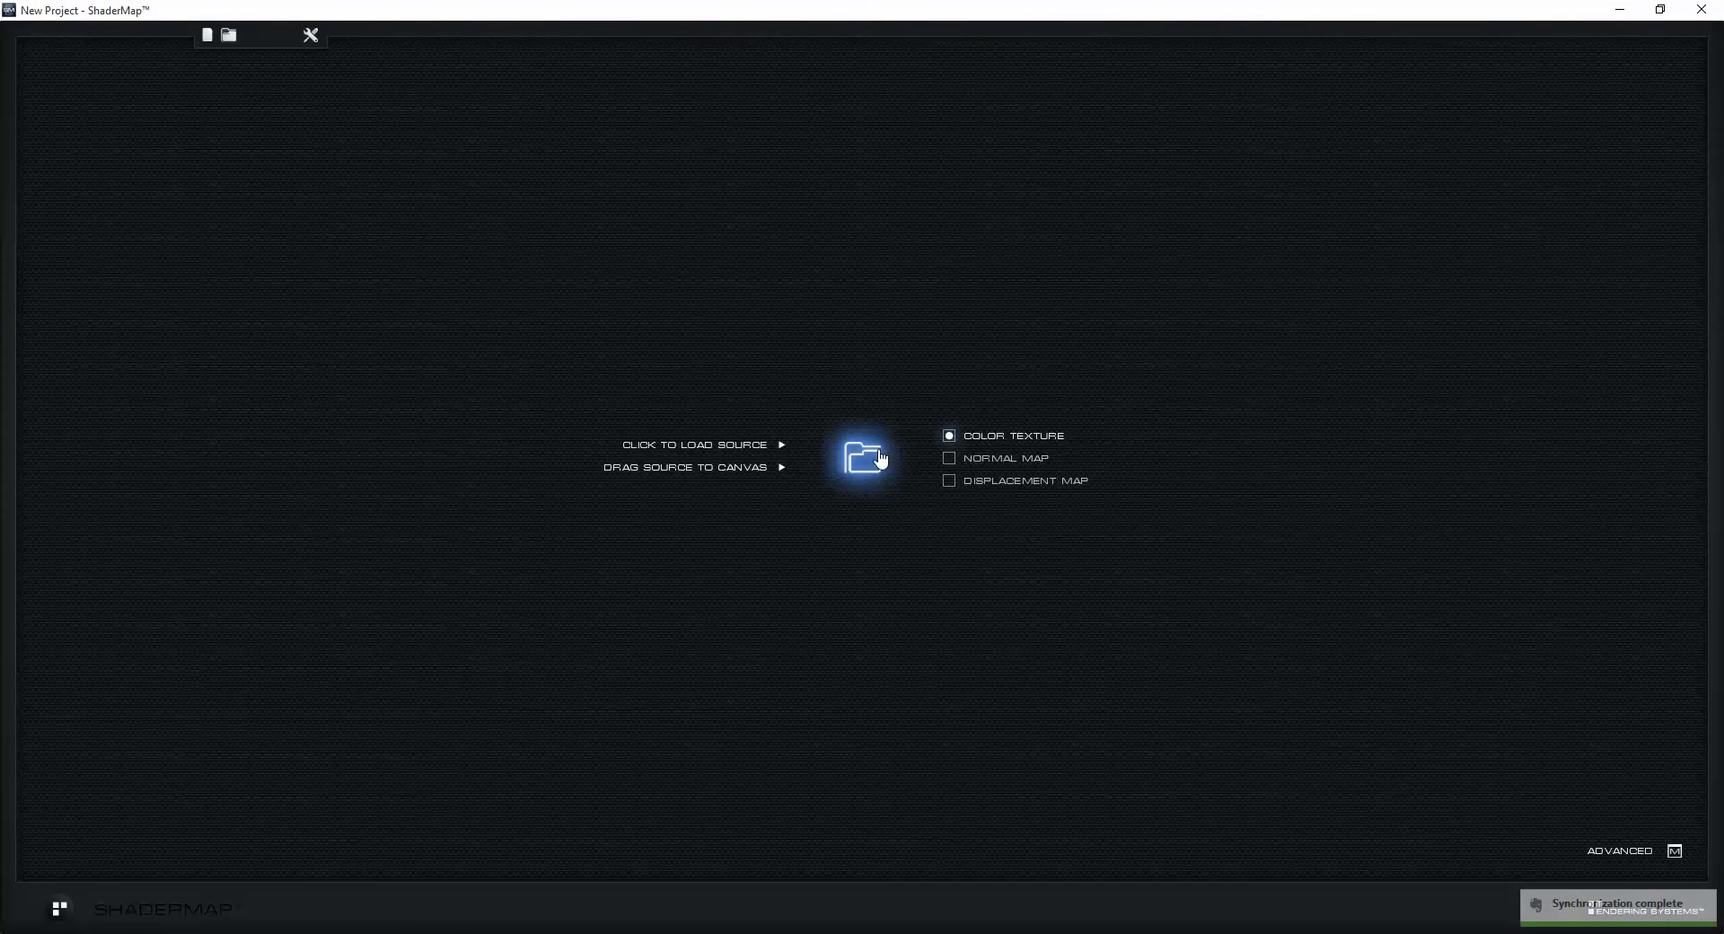
Switch to ShaderMap, load the brick JPG as a color texture source, and save all the generated maps
{"action": "left_click", "coordinate": [878, 455]}
{"action": "double_click", "coordinate": [427, 178]}
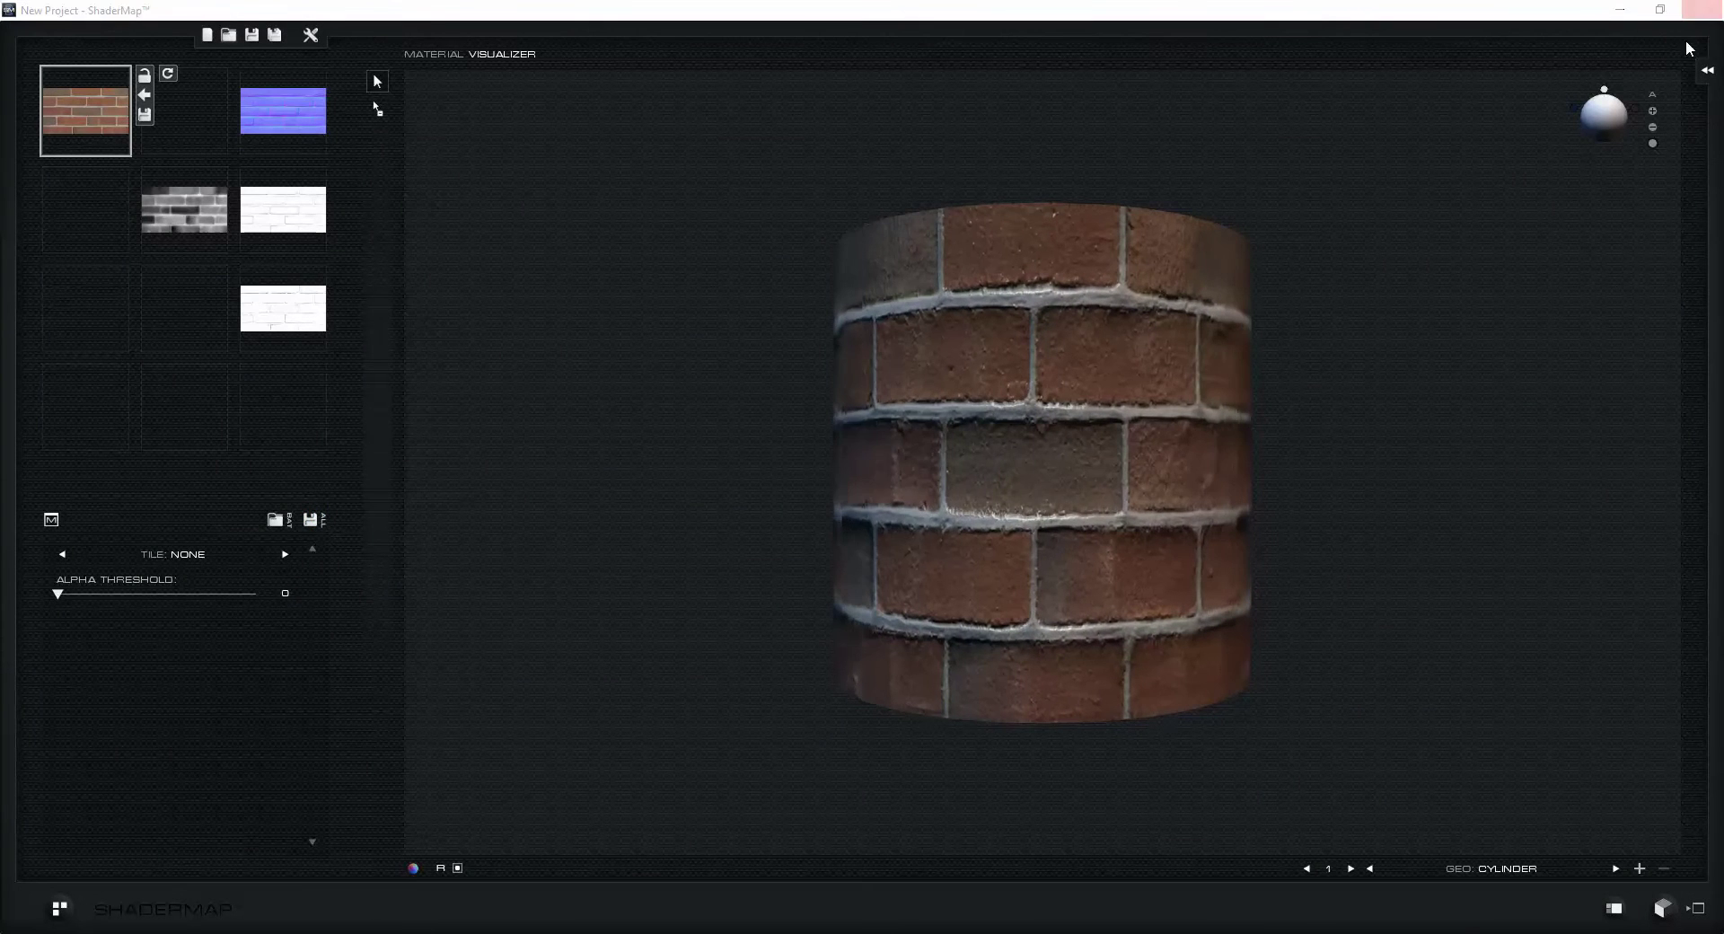
{"action": "left_click", "coordinate": [314, 520]}
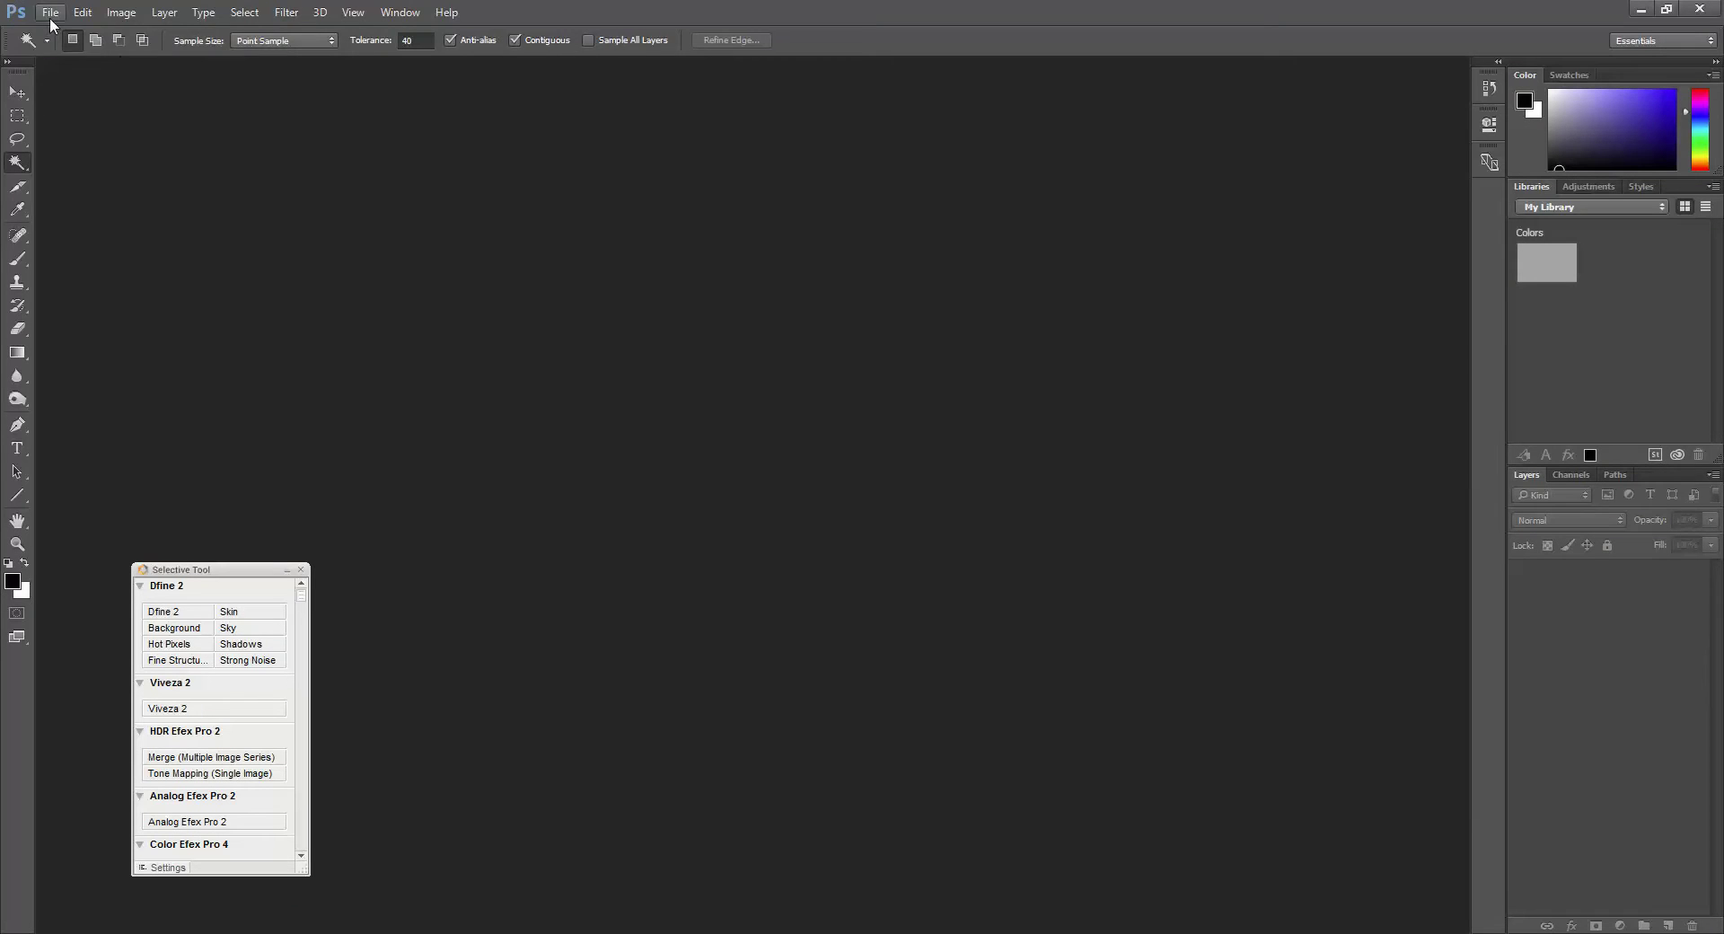
Switch to Photoshop and open the brick JPG together with its AO, DISP, NORM and SPEC TGA maps
{"action": "left_click", "coordinate": [50, 12]}
{"action": "left_click", "coordinate": [68, 48]}
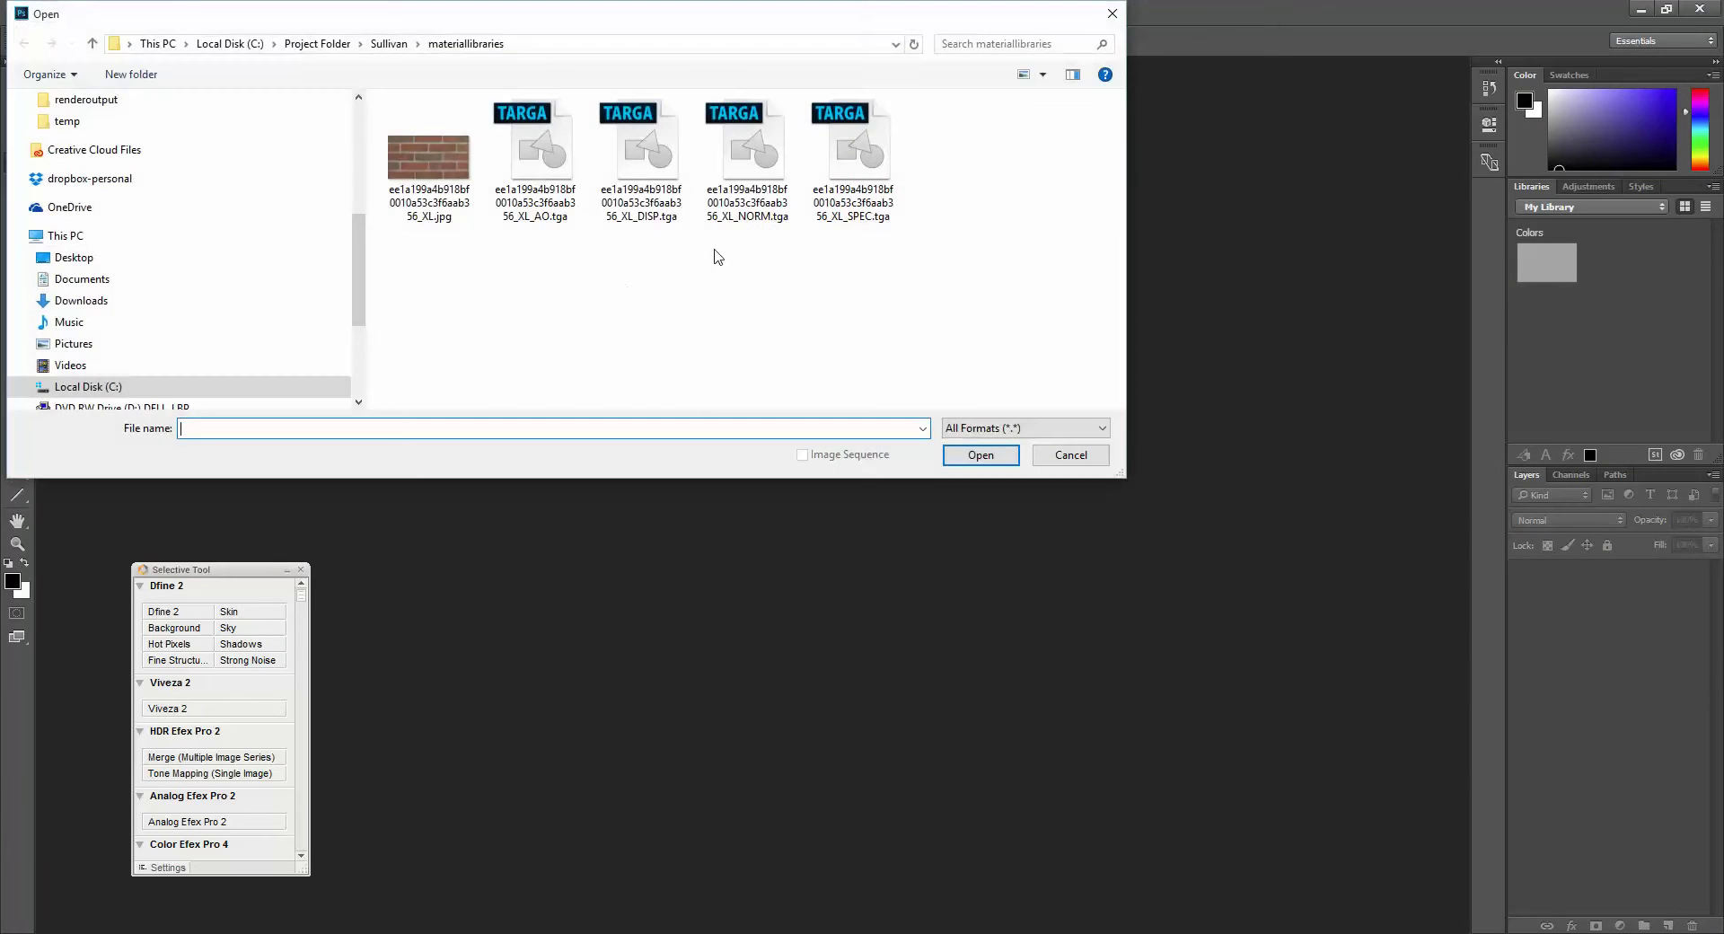
{"action": "left_click_drag", "start_coordinate": [952, 289], "coordinate": [395, 148]}
{"action": "left_click", "coordinate": [980, 456]}
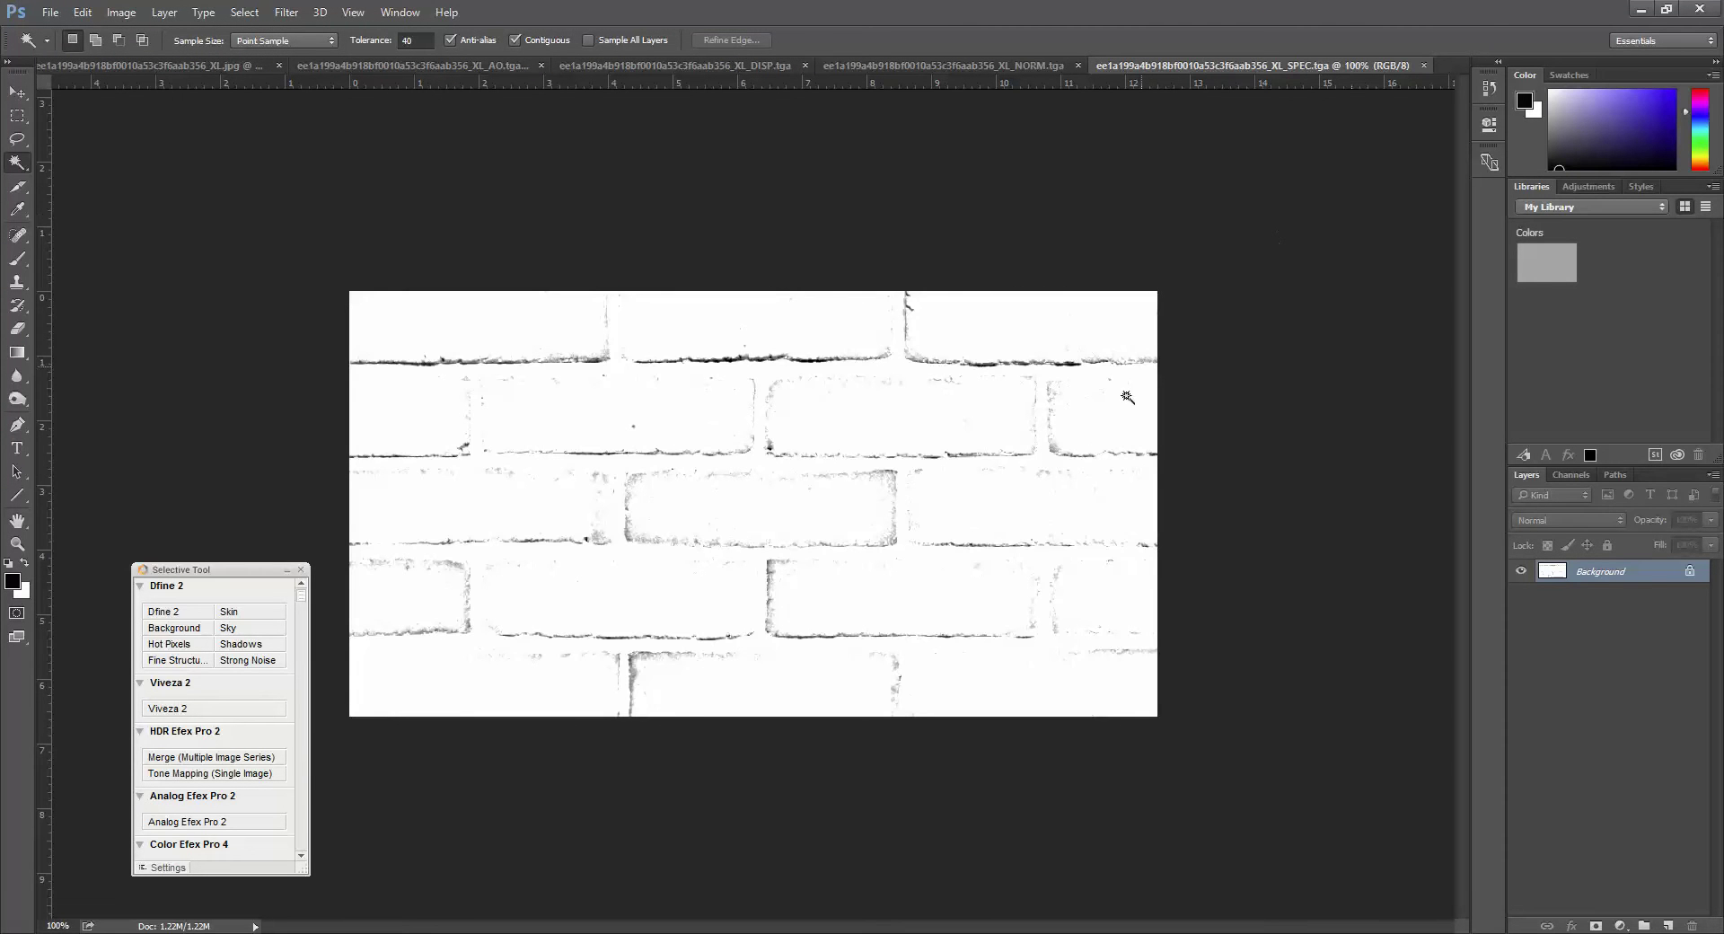
Copy the whole SPEC map into the brick JPG document as a new layer and close the SPEC file
{"action": "left_click", "coordinate": [163, 61]}
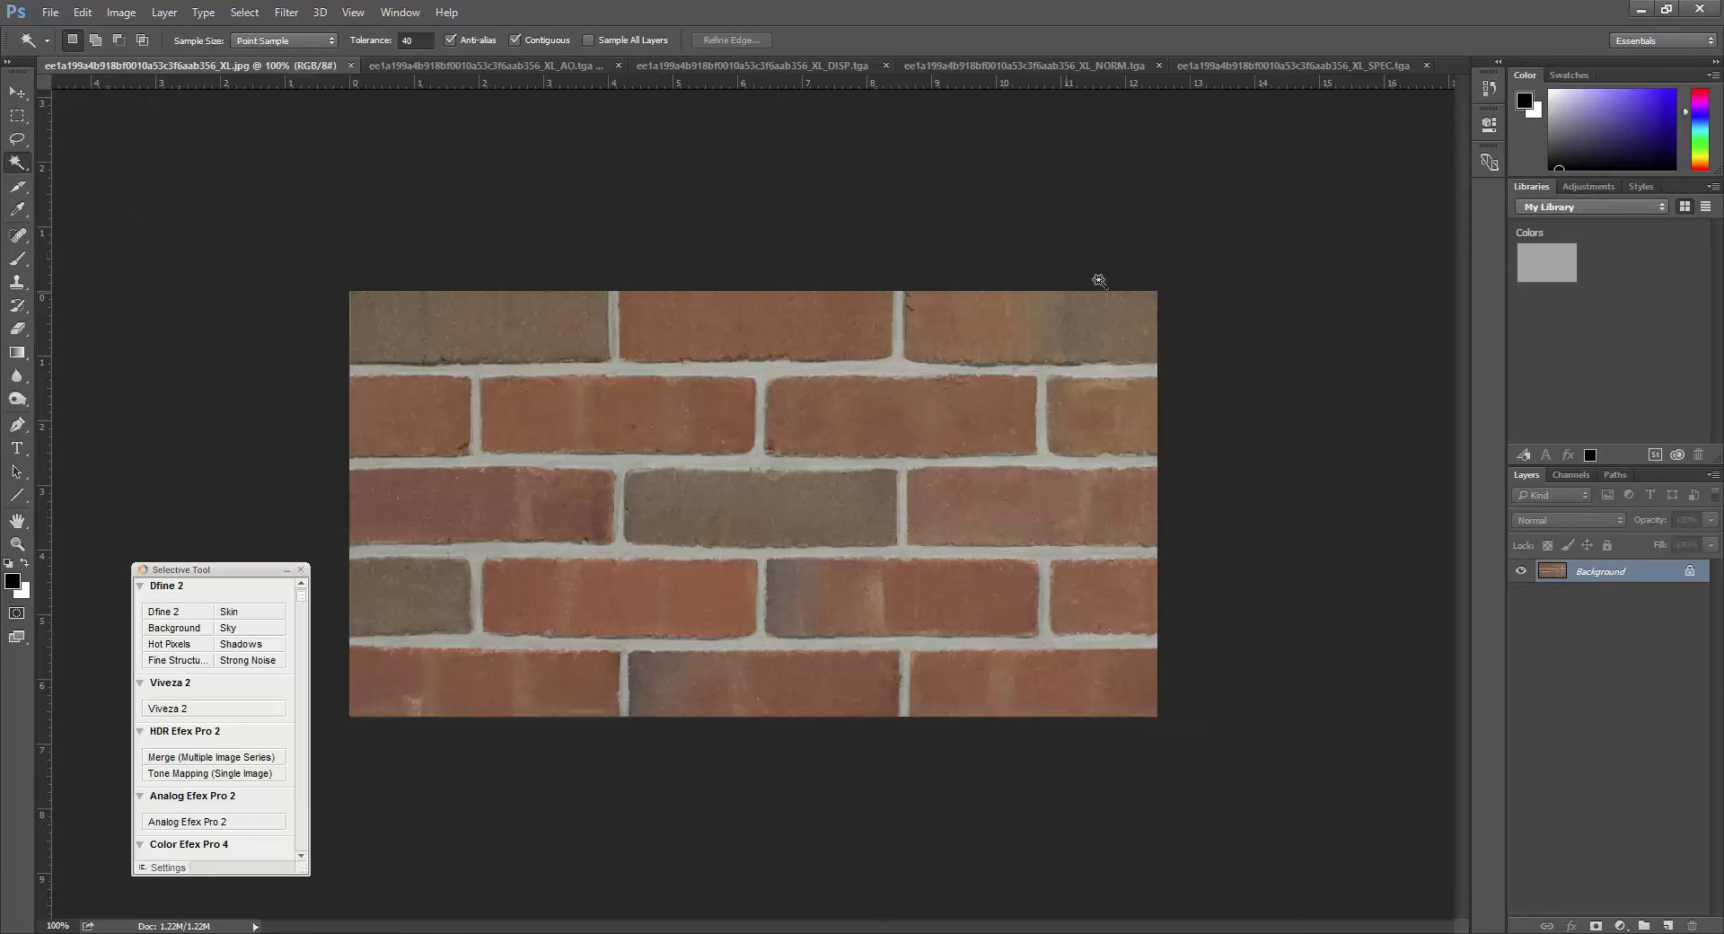
{"action": "left_click", "coordinate": [1304, 65]}
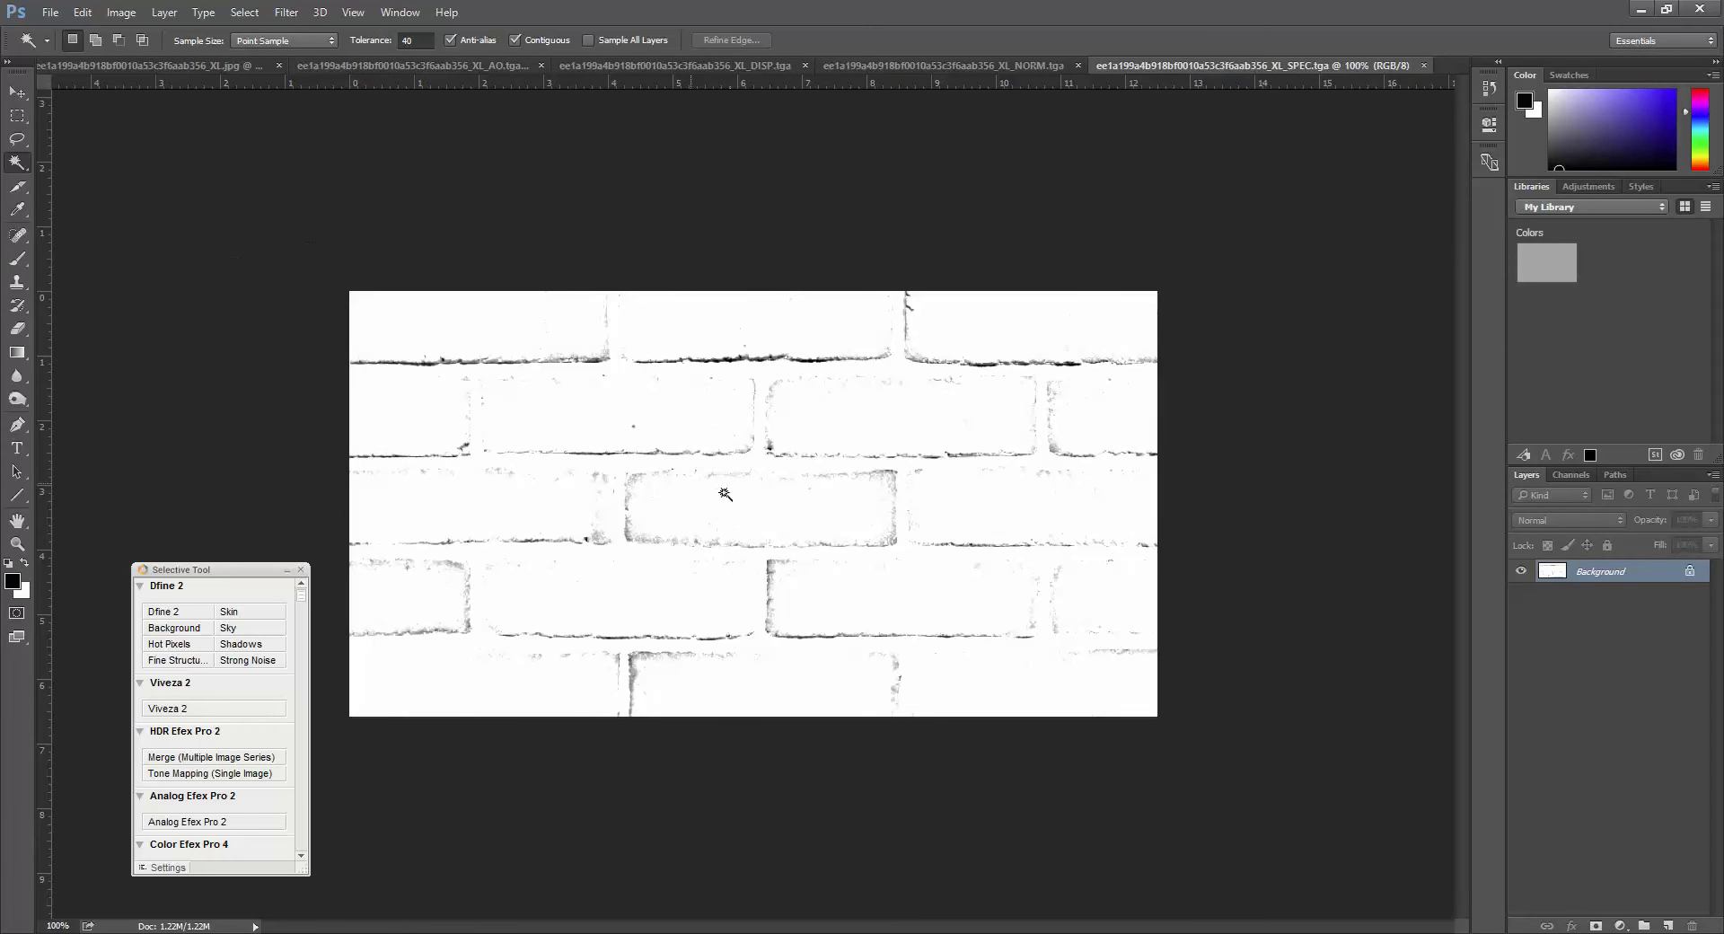
{"action": "left_click", "coordinate": [1103, 572]}
{"action": "left_click", "coordinate": [1426, 65]}
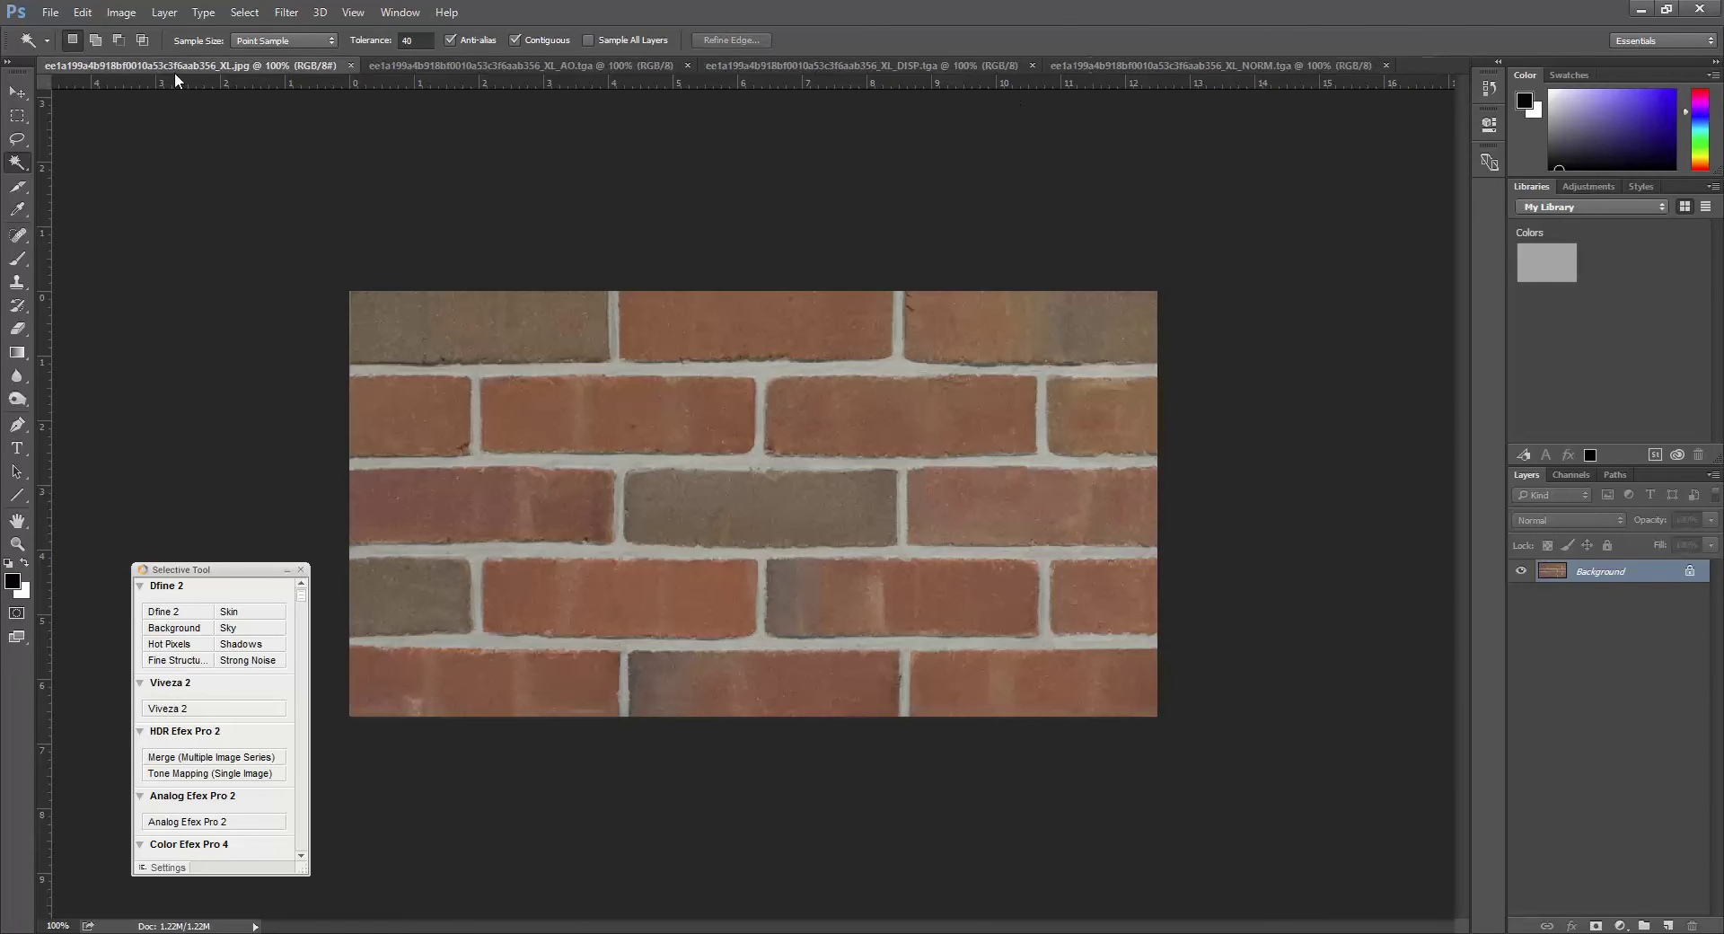
{"action": "key", "text": "ctrl+v"}
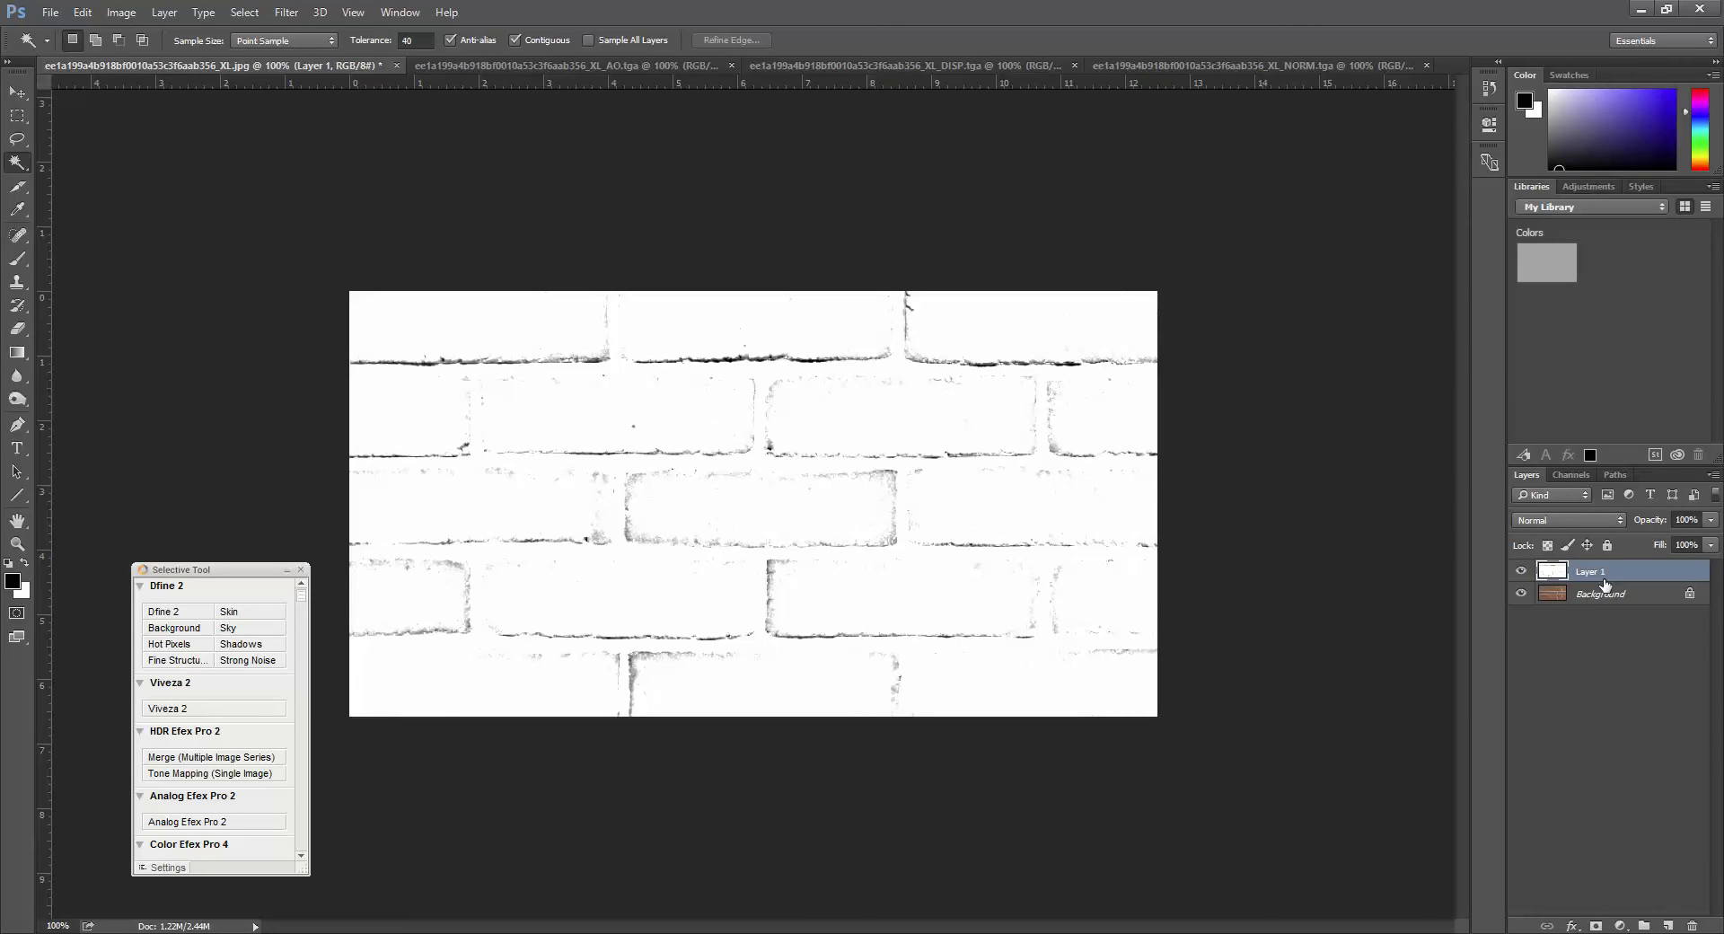
Rename the pasted specular layer as Bump
{"action": "double_click", "coordinate": [1605, 580]}
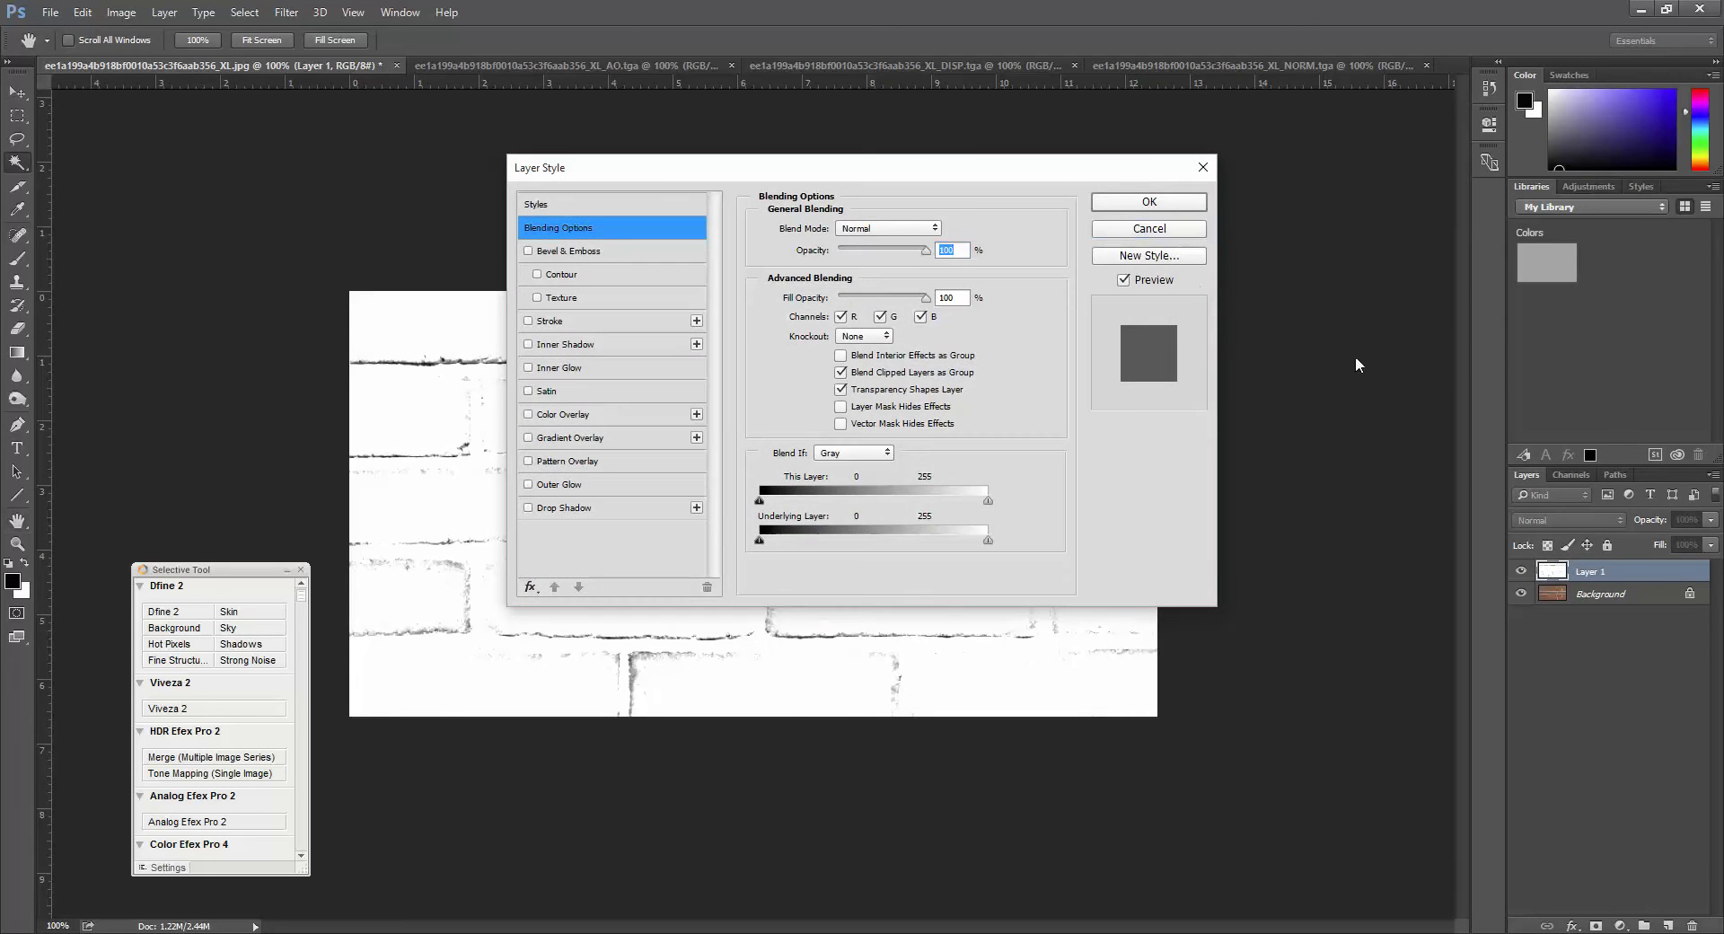
{"action": "left_click", "coordinate": [1136, 234]}
{"action": "double_click", "coordinate": [1582, 571]}
{"action": "type", "text": "Bum"}
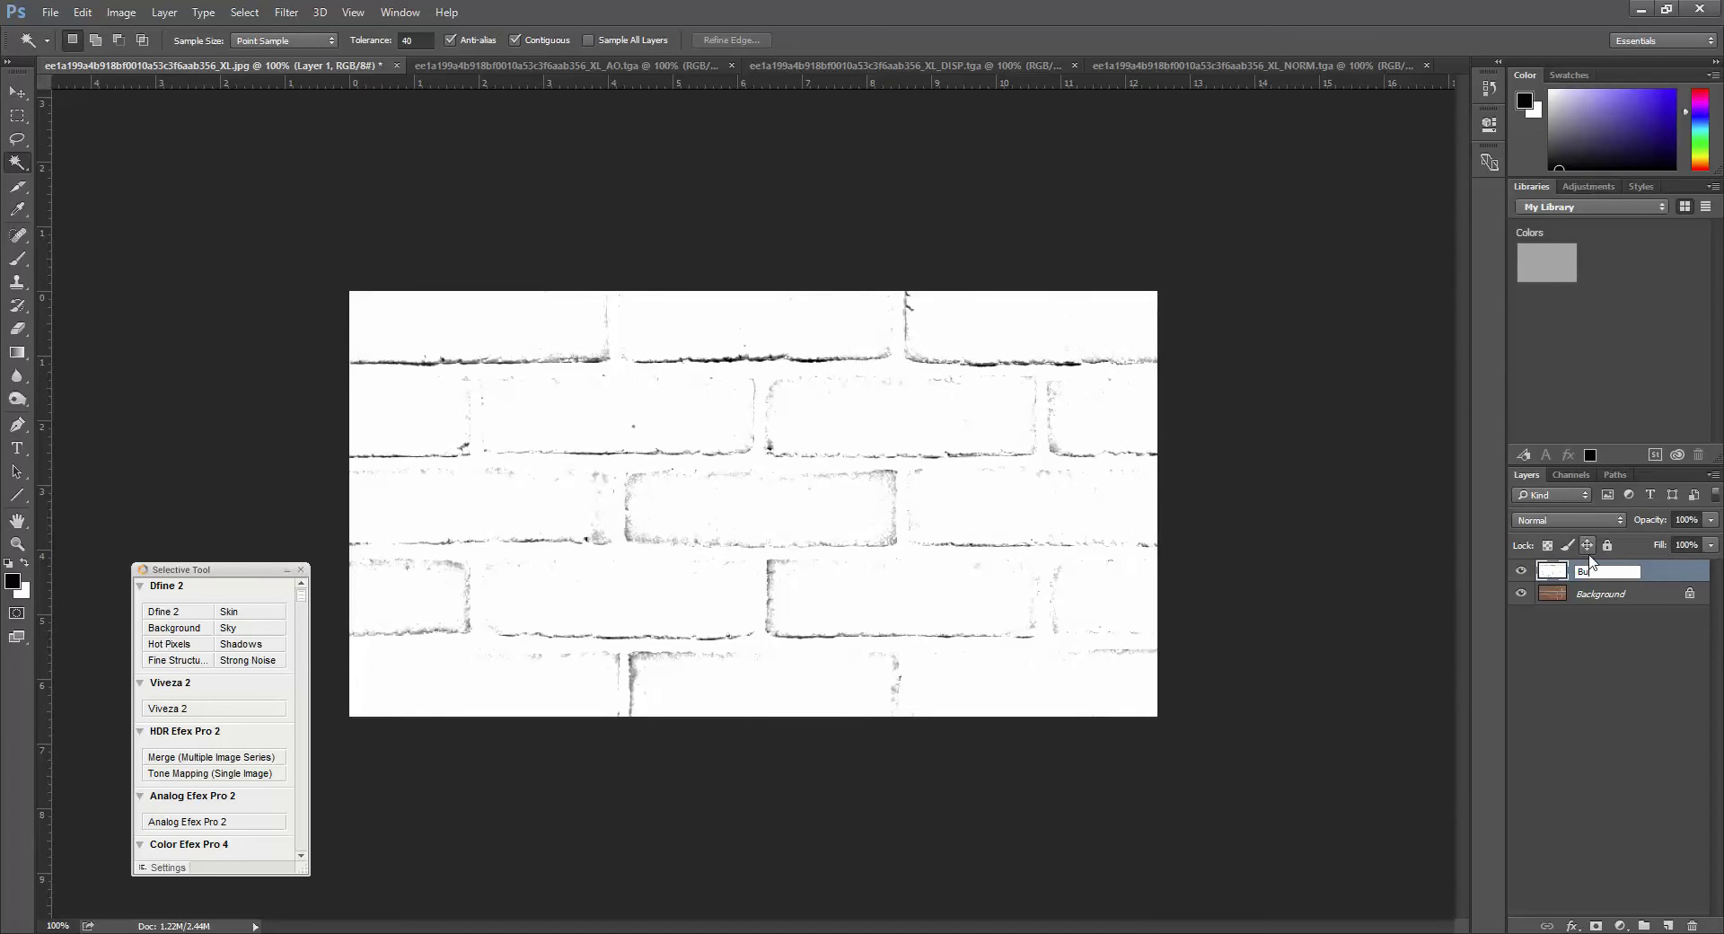
{"action": "type", "text": "p"}
{"action": "key", "text": "Return"}
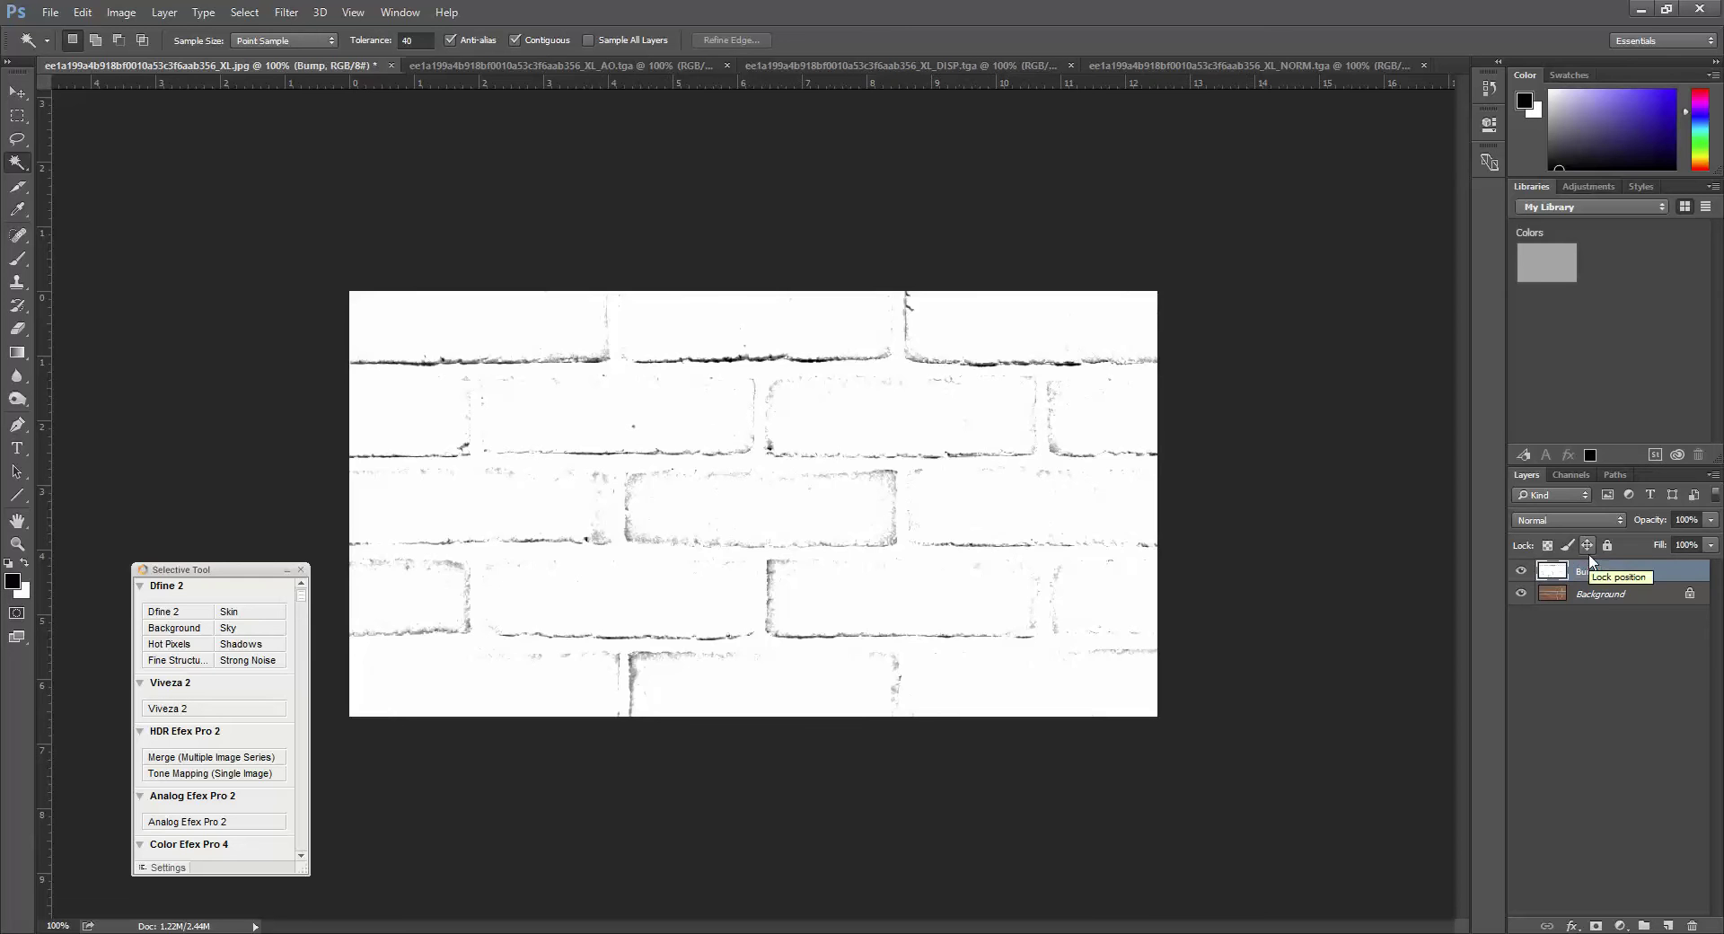
Copy the whole NORM map into the brick document as a layer named Normal, closing the NORM file
{"action": "left_click", "coordinate": [1212, 65]}
{"action": "key", "text": "ctrl+a"}
{"action": "left_click", "coordinate": [1422, 65]}
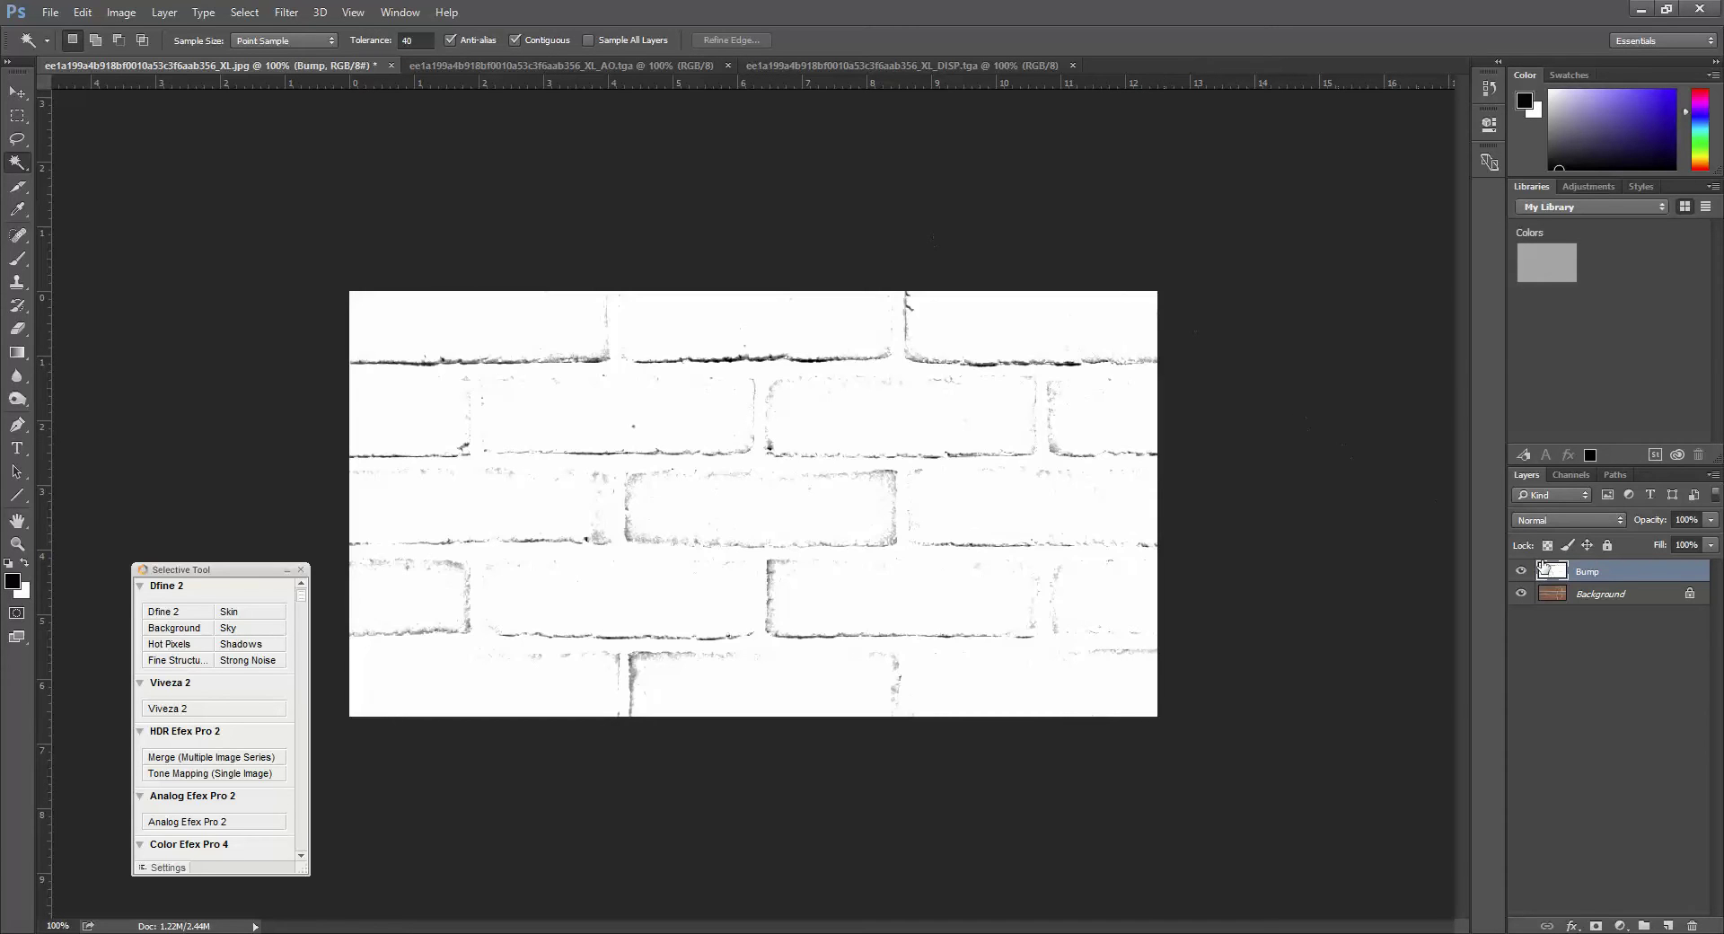
{"action": "key", "text": "ctrl+shift+alt+n"}
{"action": "key", "text": "ctrl+v"}
{"action": "double_click", "coordinate": [1587, 571]}
{"action": "type", "text": "Normal"}
{"action": "key", "text": "Return"}
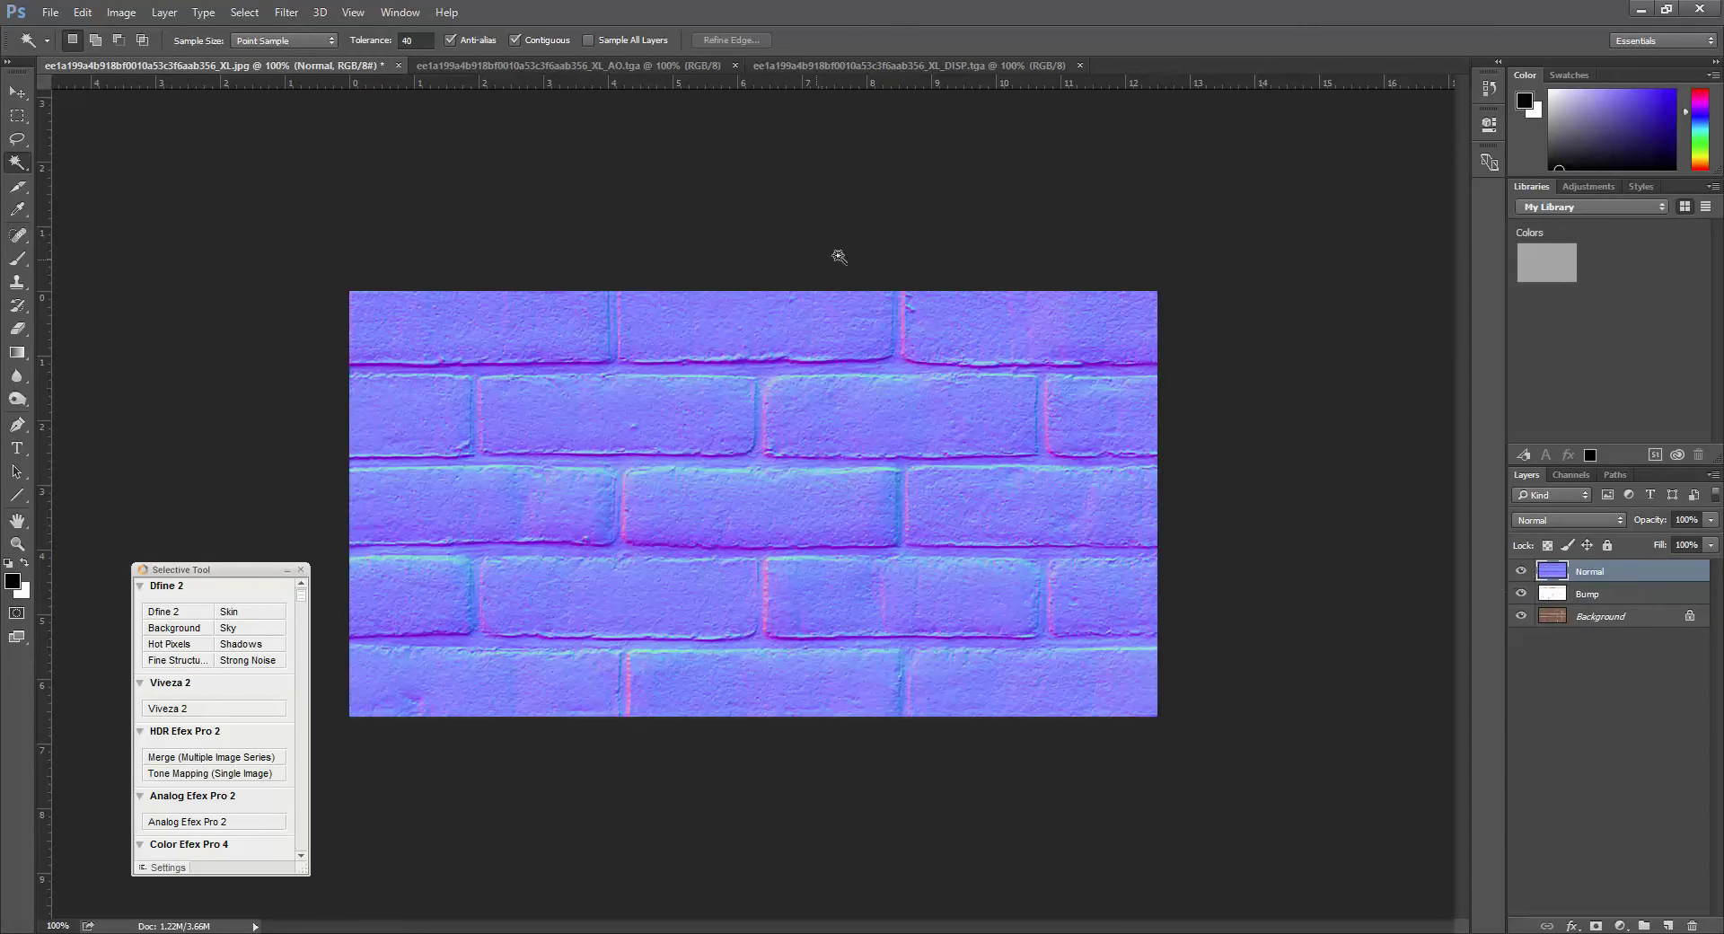
Copy the DISP map into the brick document as a layer named Displacment, closing the DISP file
{"action": "left_click", "coordinate": [971, 67]}
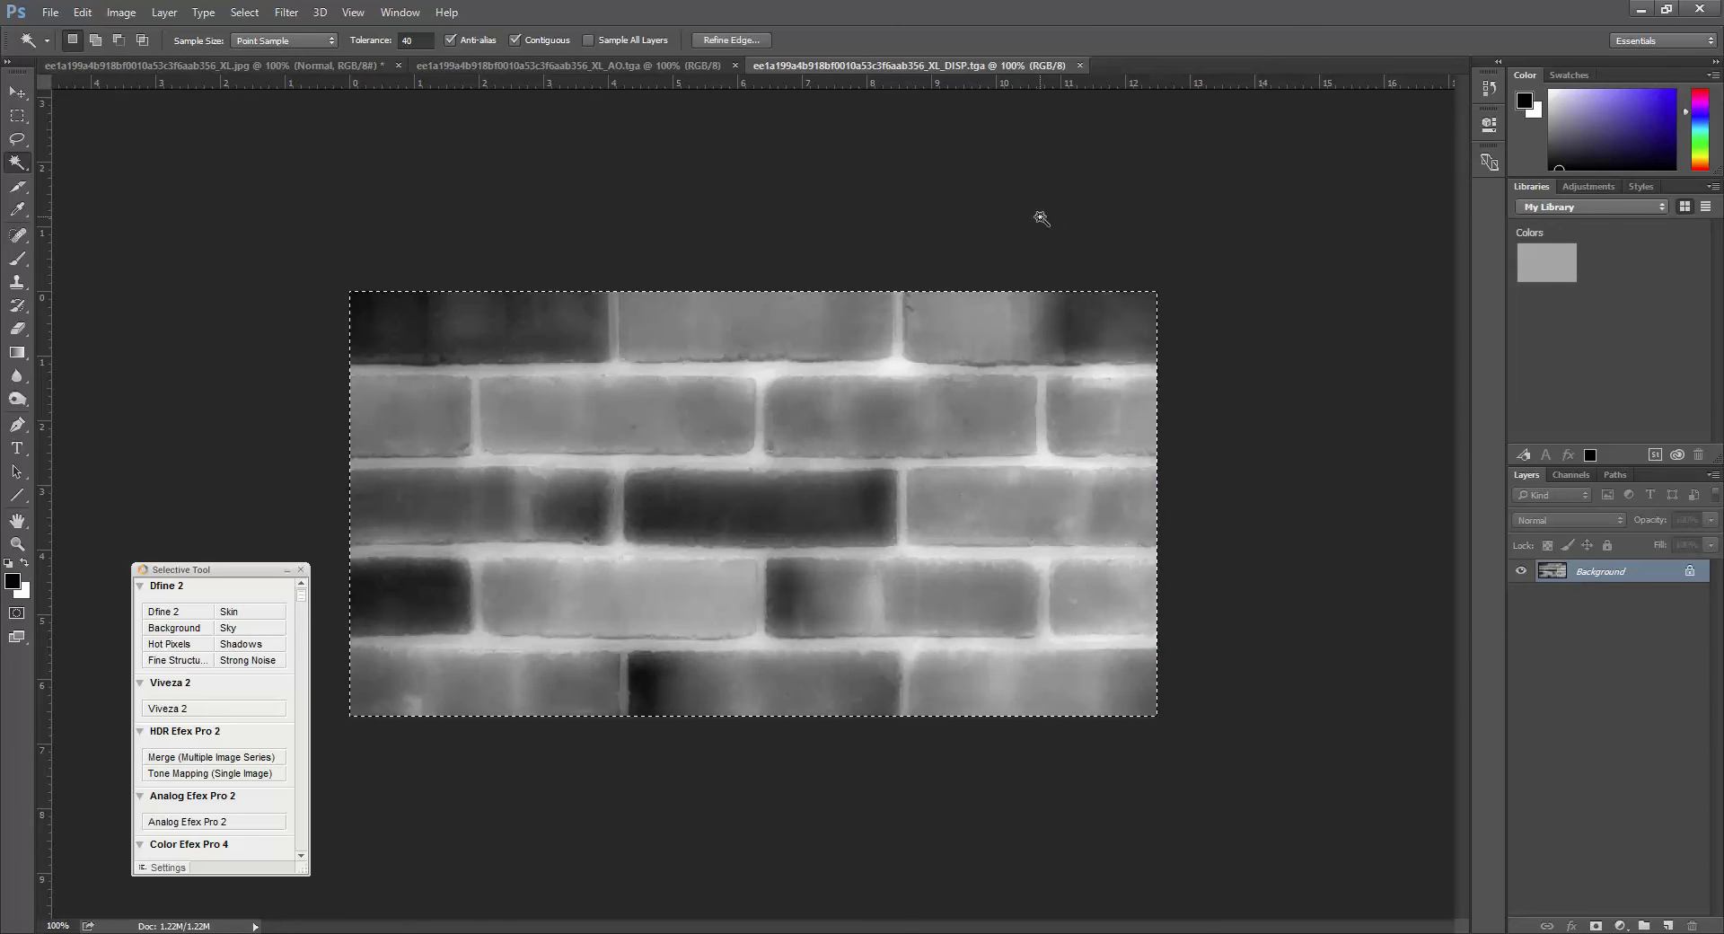
{"action": "left_click", "coordinate": [1079, 65]}
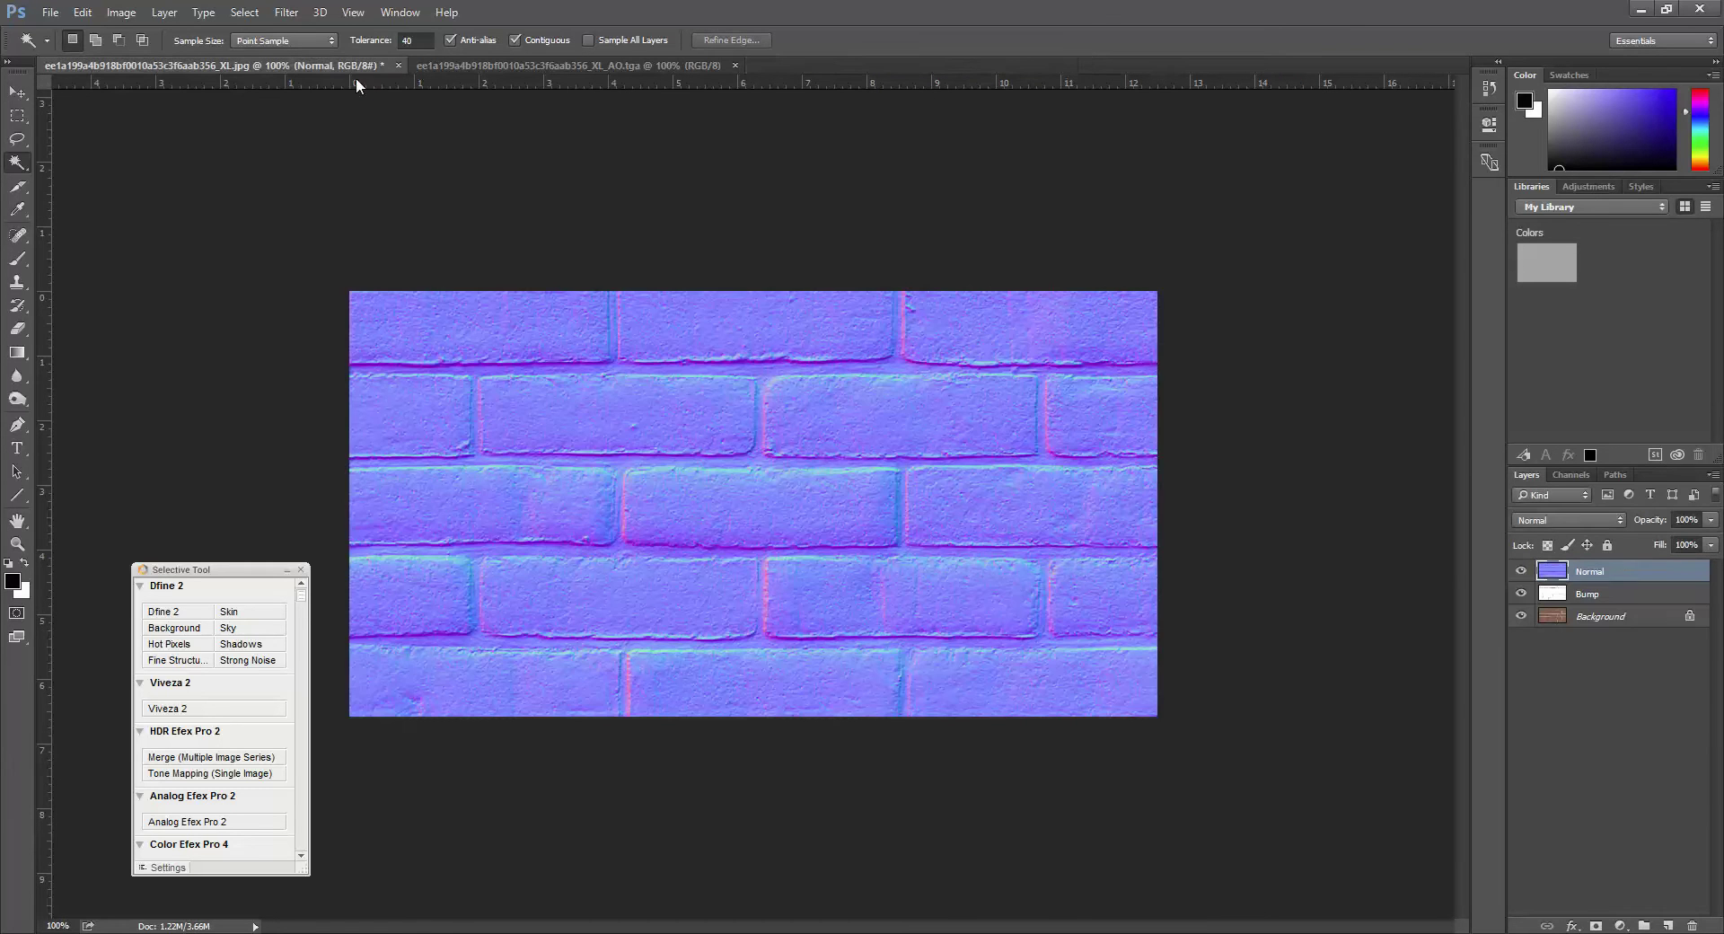
{"action": "key", "text": "ctrl+v"}
{"action": "double_click", "coordinate": [1591, 572]}
{"action": "type", "text": "Displacm"}
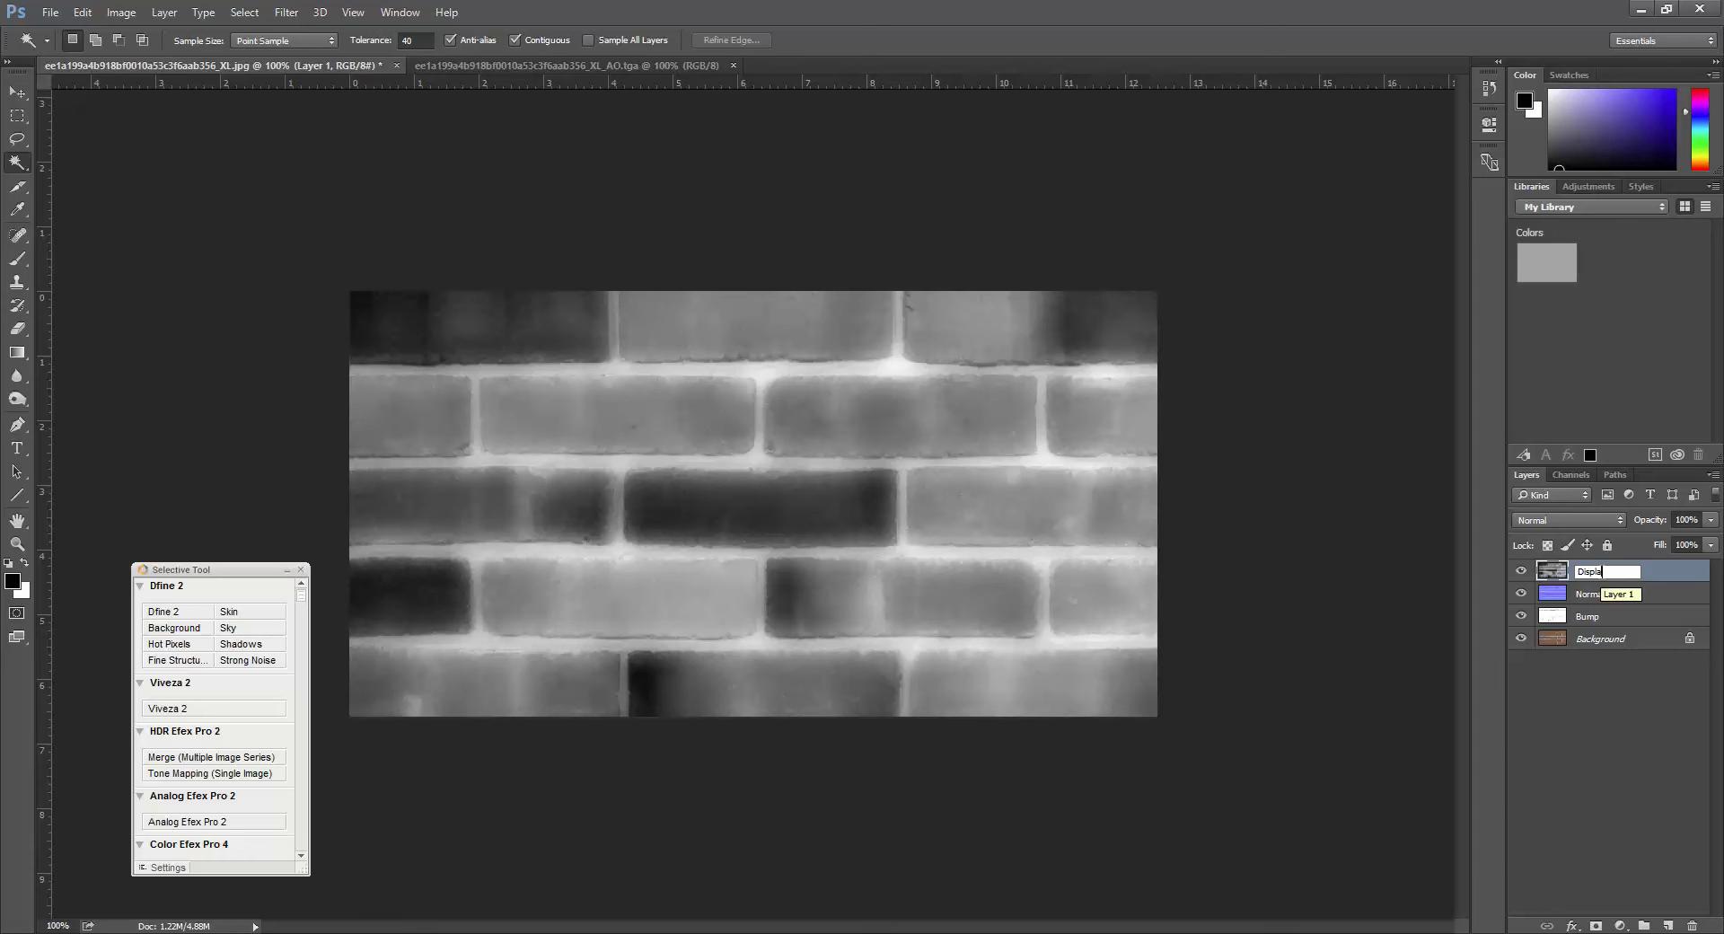
{"action": "key", "text": "Return"}
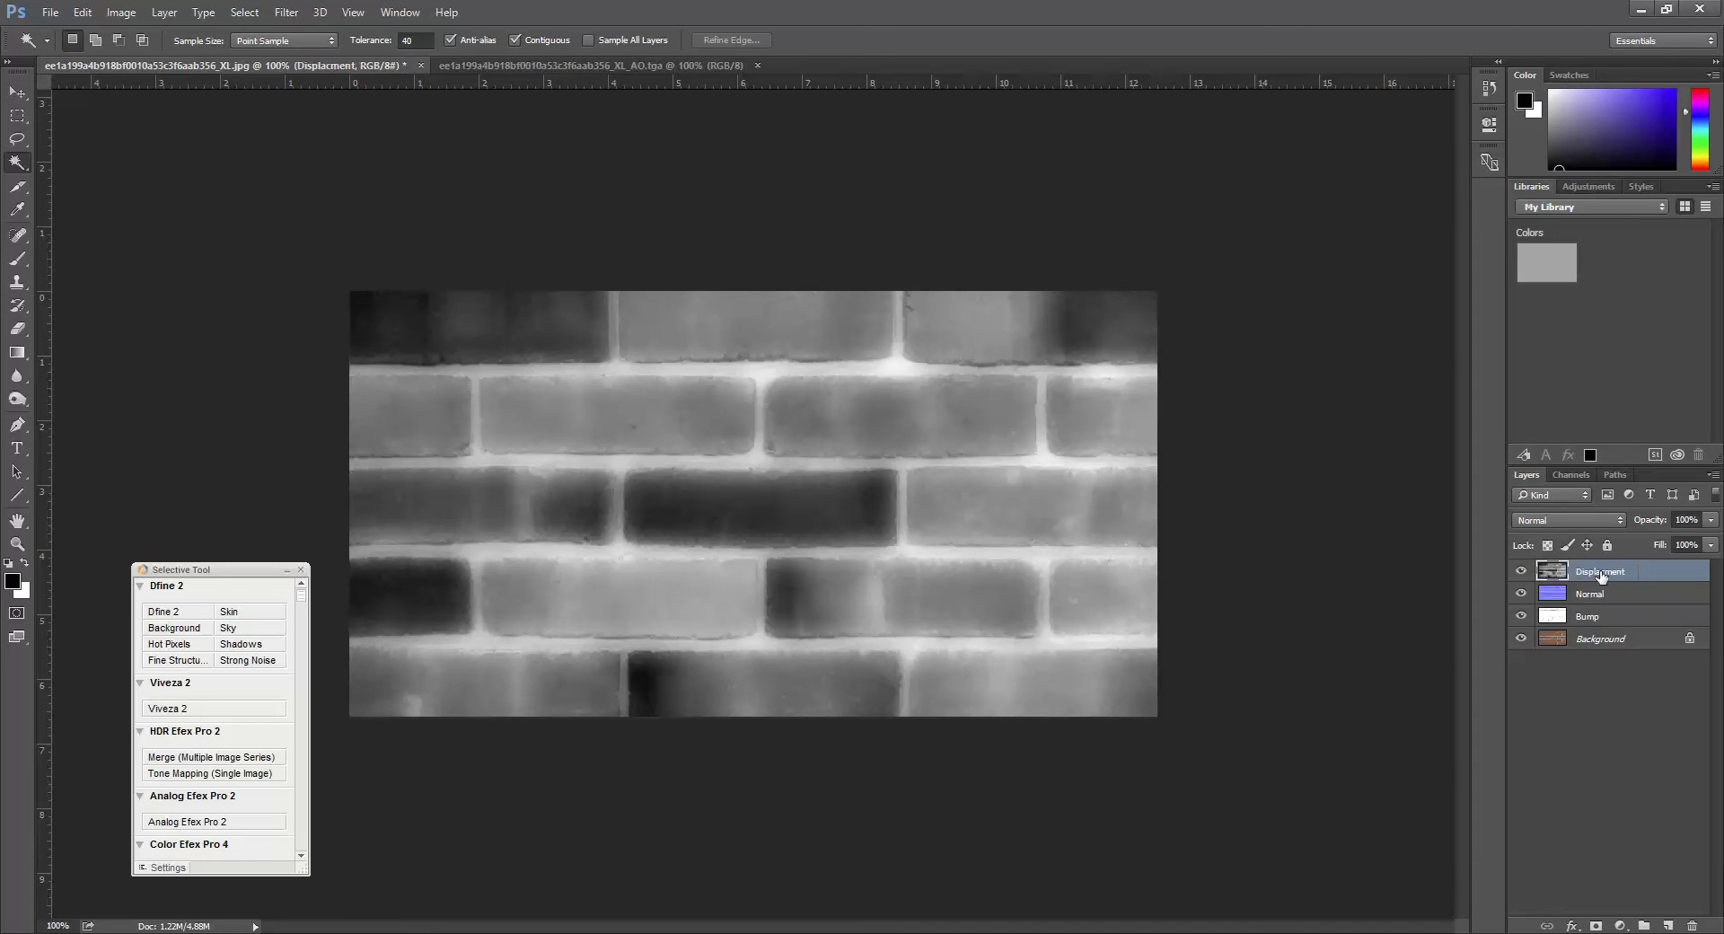
Copy the whole AO map into the brick document as a layer named Bump, closing the AO file
{"action": "left_click", "coordinate": [609, 65]}
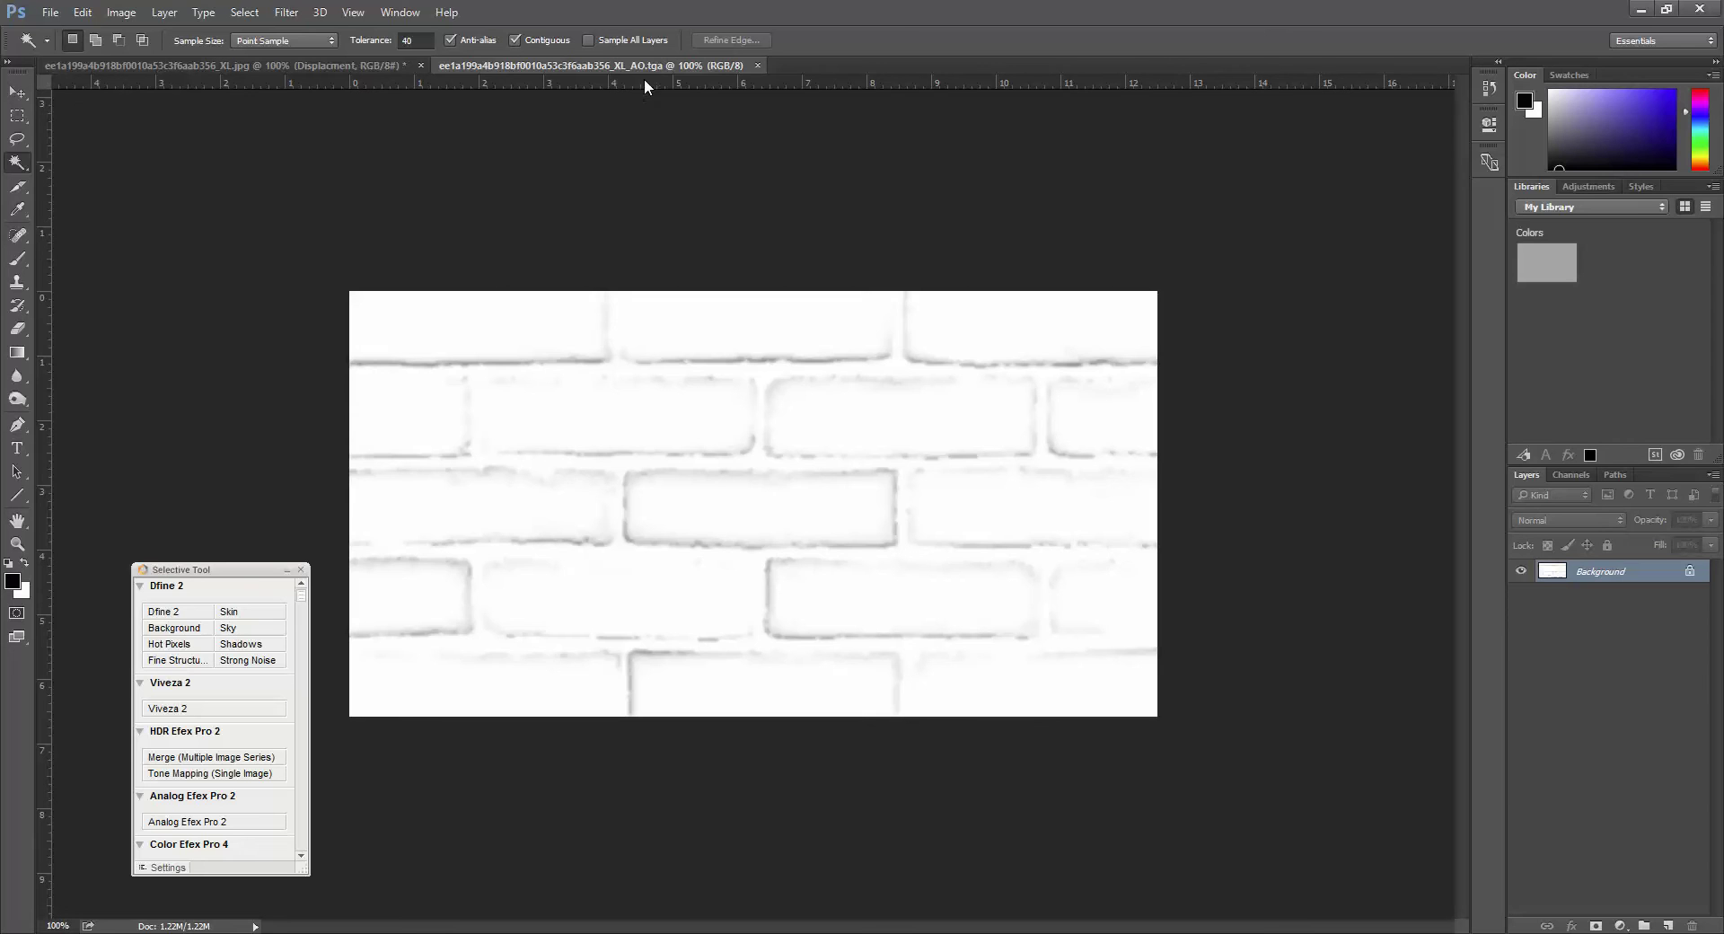
{"action": "key", "text": "ctrl+a"}
{"action": "left_click", "coordinate": [757, 64]}
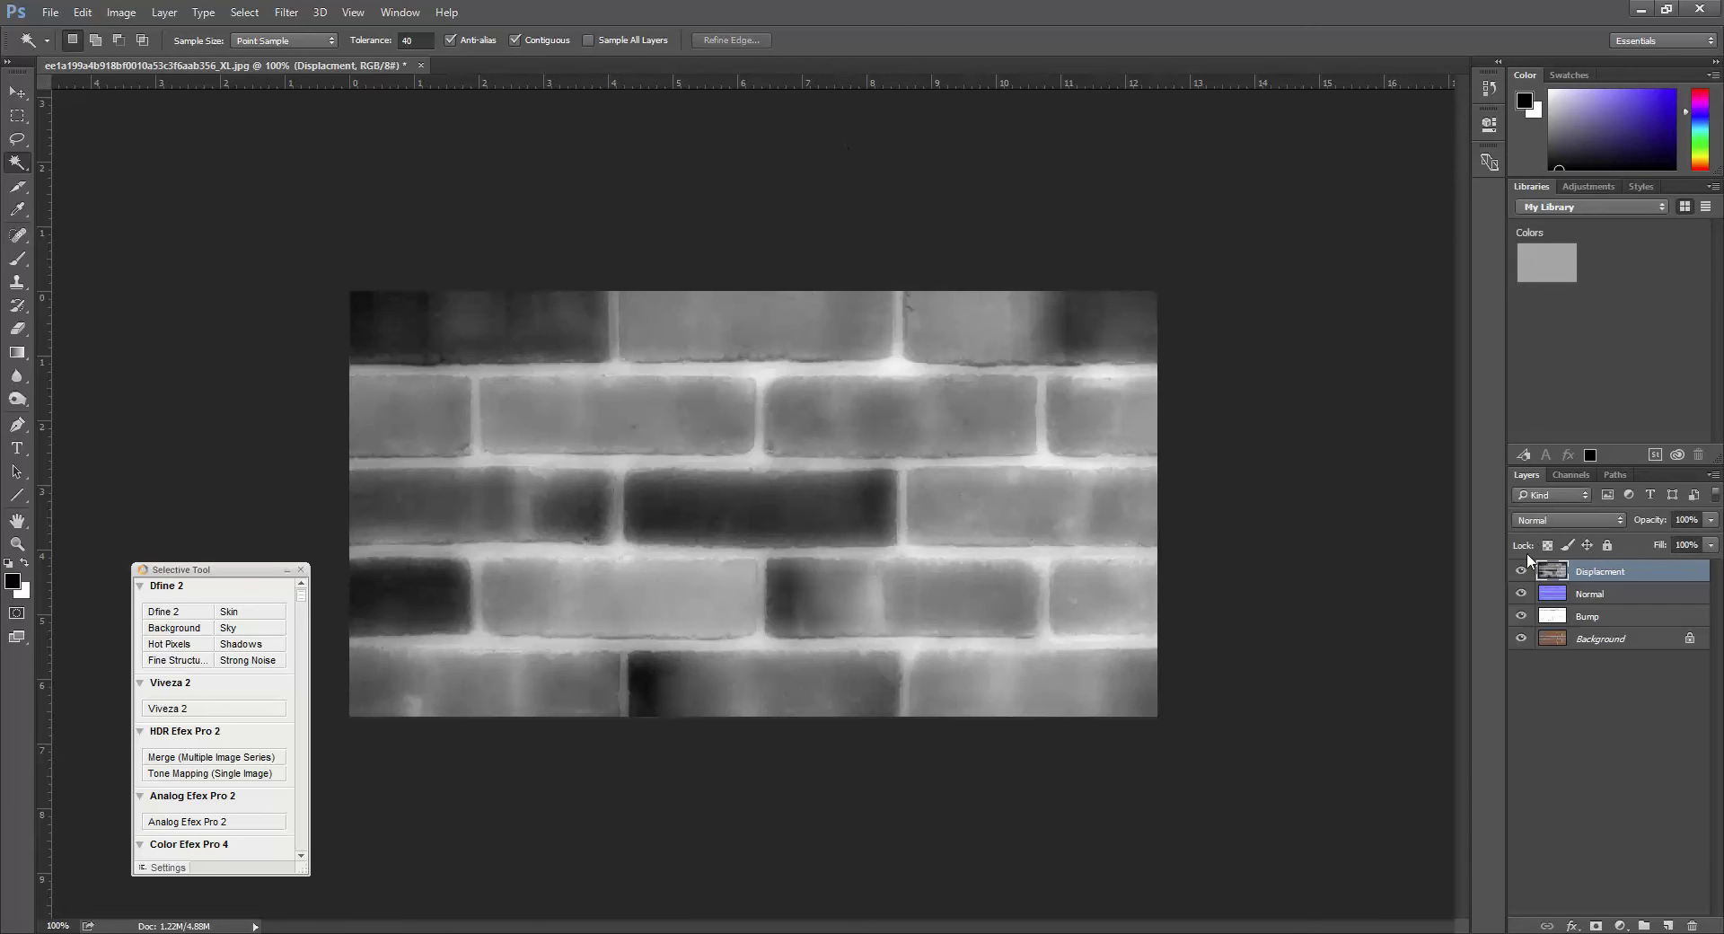
{"action": "key", "text": "ctrl+v"}
{"action": "double_click", "coordinate": [1592, 572]}
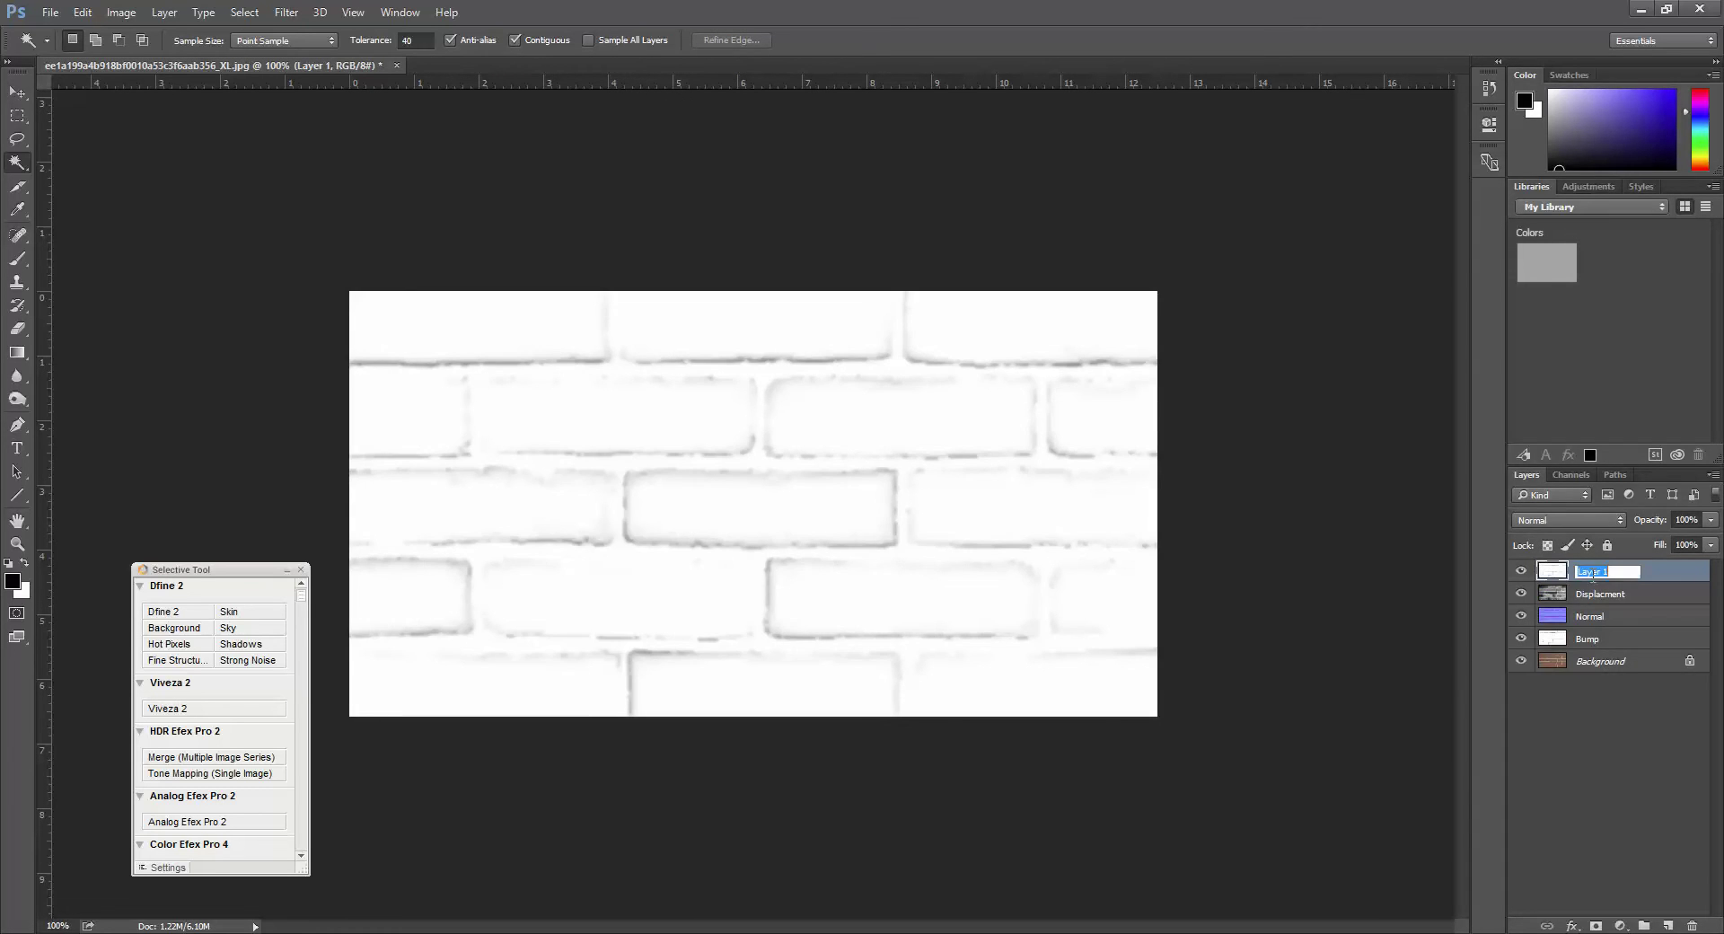
{"action": "type", "text": "Bump"}
{"action": "key", "text": "Return"}
Rename the specular-map layer directly above the Background as Reflection
{"action": "left_click", "coordinate": [1592, 638]}
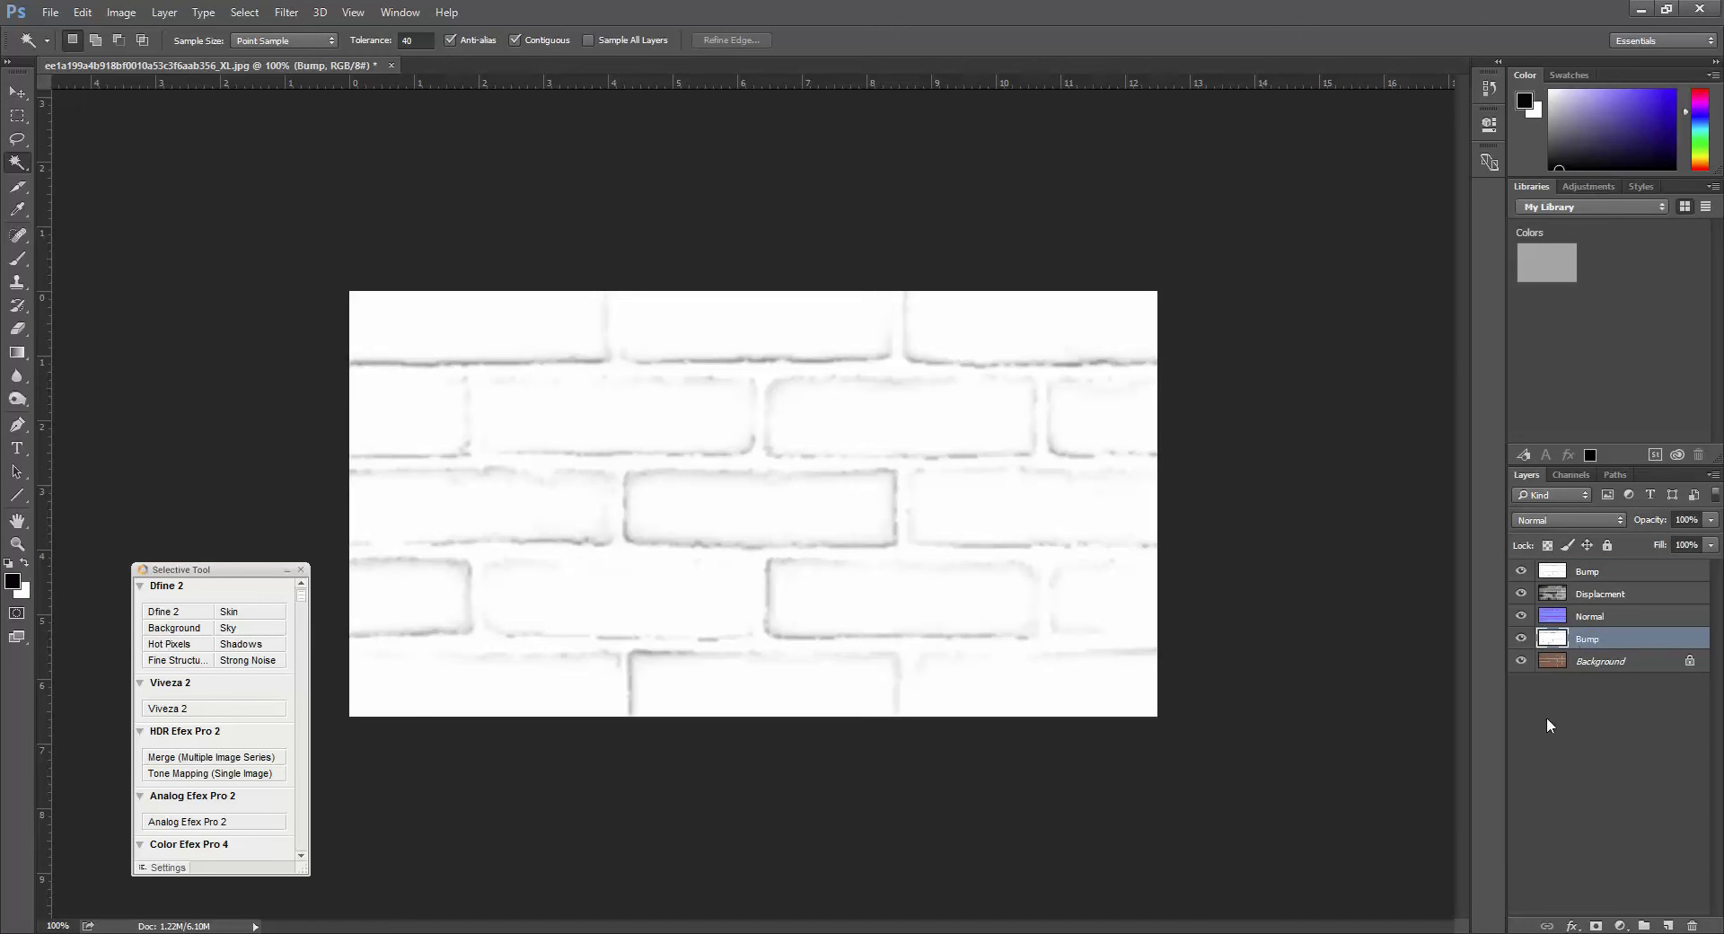
{"action": "double_click", "coordinate": [1589, 638]}
{"action": "type", "text": "Reflection"}
{"action": "key", "text": "Return"}
Rename the Background layer as Diffused and move it to the top of the layer stack
{"action": "double_click", "coordinate": [1589, 660]}
{"action": "type", "text": "Diffused"}
{"action": "key", "text": "Return"}
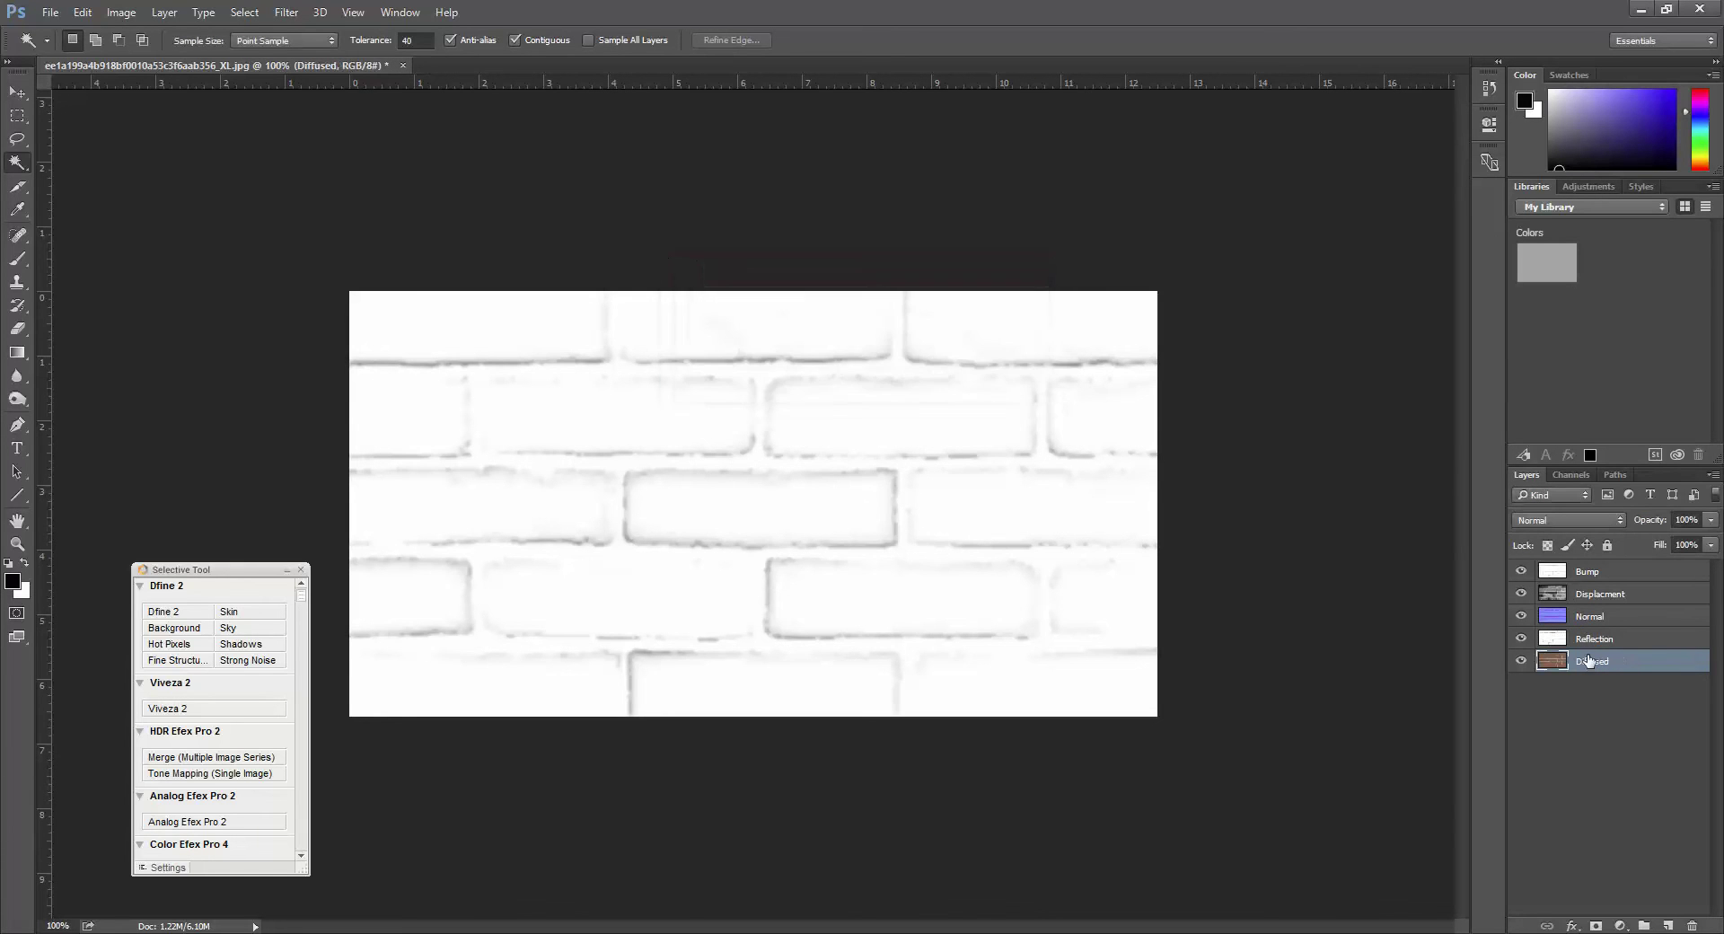
{"action": "left_click_drag", "start_coordinate": [1563, 669], "coordinate": [1563, 571]}
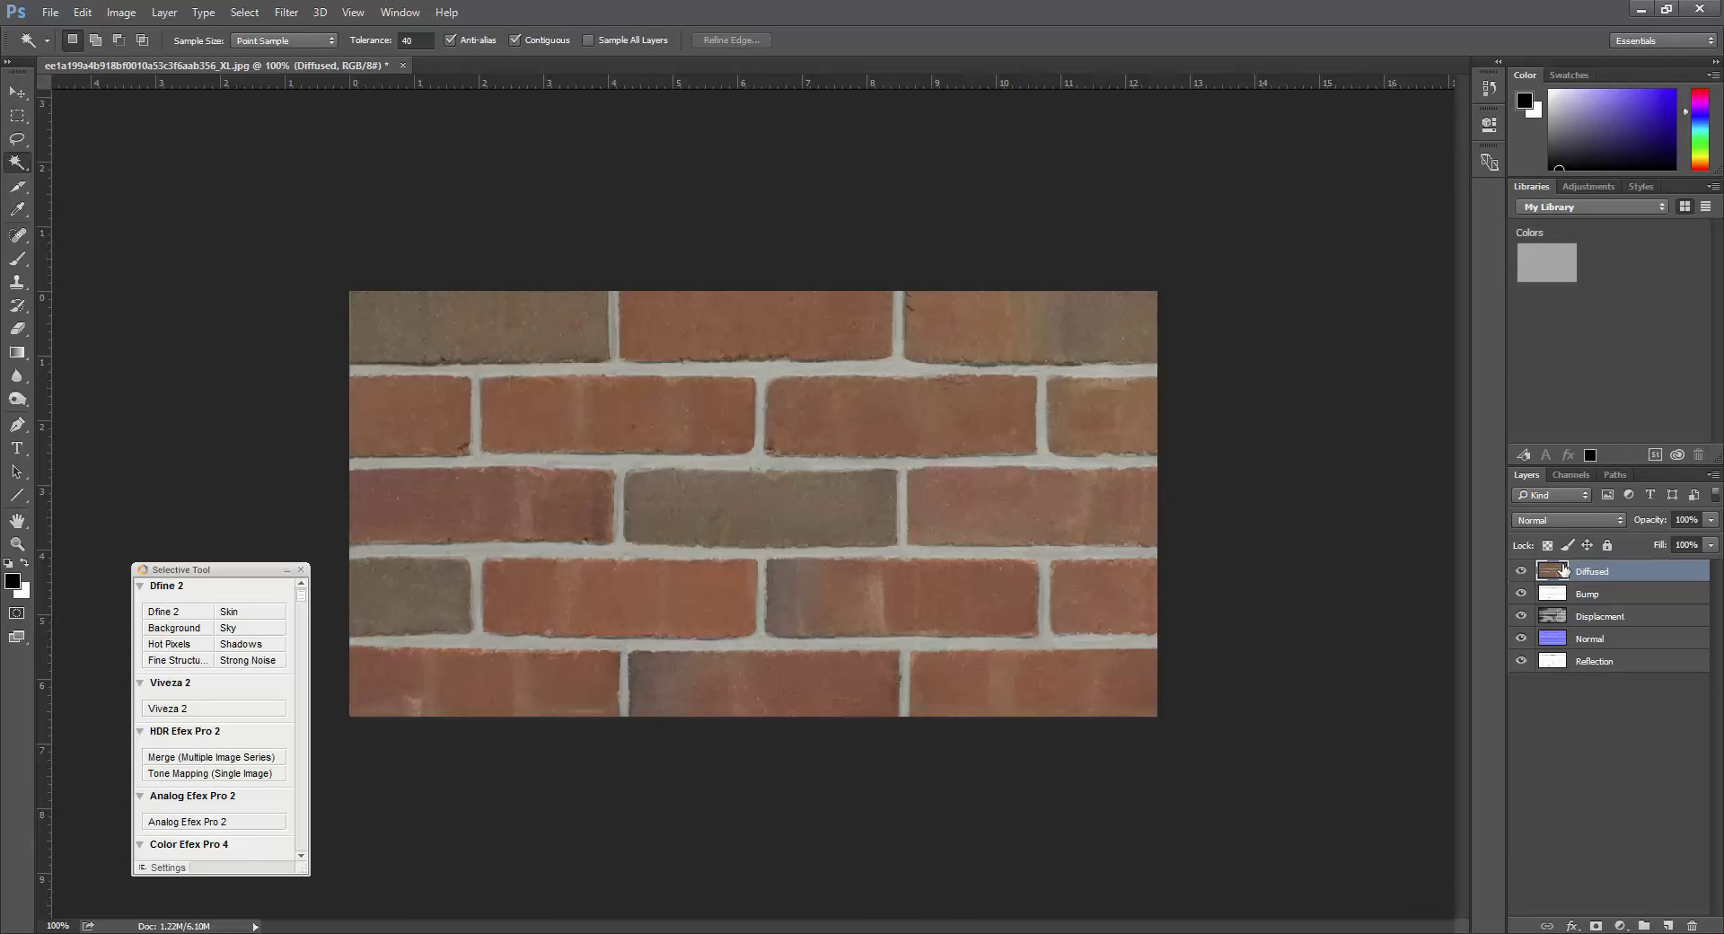
Place three vertical guides on the vertical mortar joints of the second brick row
{"action": "left_click_drag", "start_coordinate": [48, 260], "coordinate": [476, 359]}
{"action": "left_click_drag", "start_coordinate": [49, 342], "coordinate": [762, 467]}
{"action": "left_click_drag", "start_coordinate": [48, 397], "coordinate": [1112, 516]}
Place four horizontal guides along the horizontal mortar lines between the brick rows
{"action": "left_click_drag", "start_coordinate": [475, 87], "coordinate": [480, 369]}
{"action": "left_click_drag", "start_coordinate": [510, 85], "coordinate": [530, 458]}
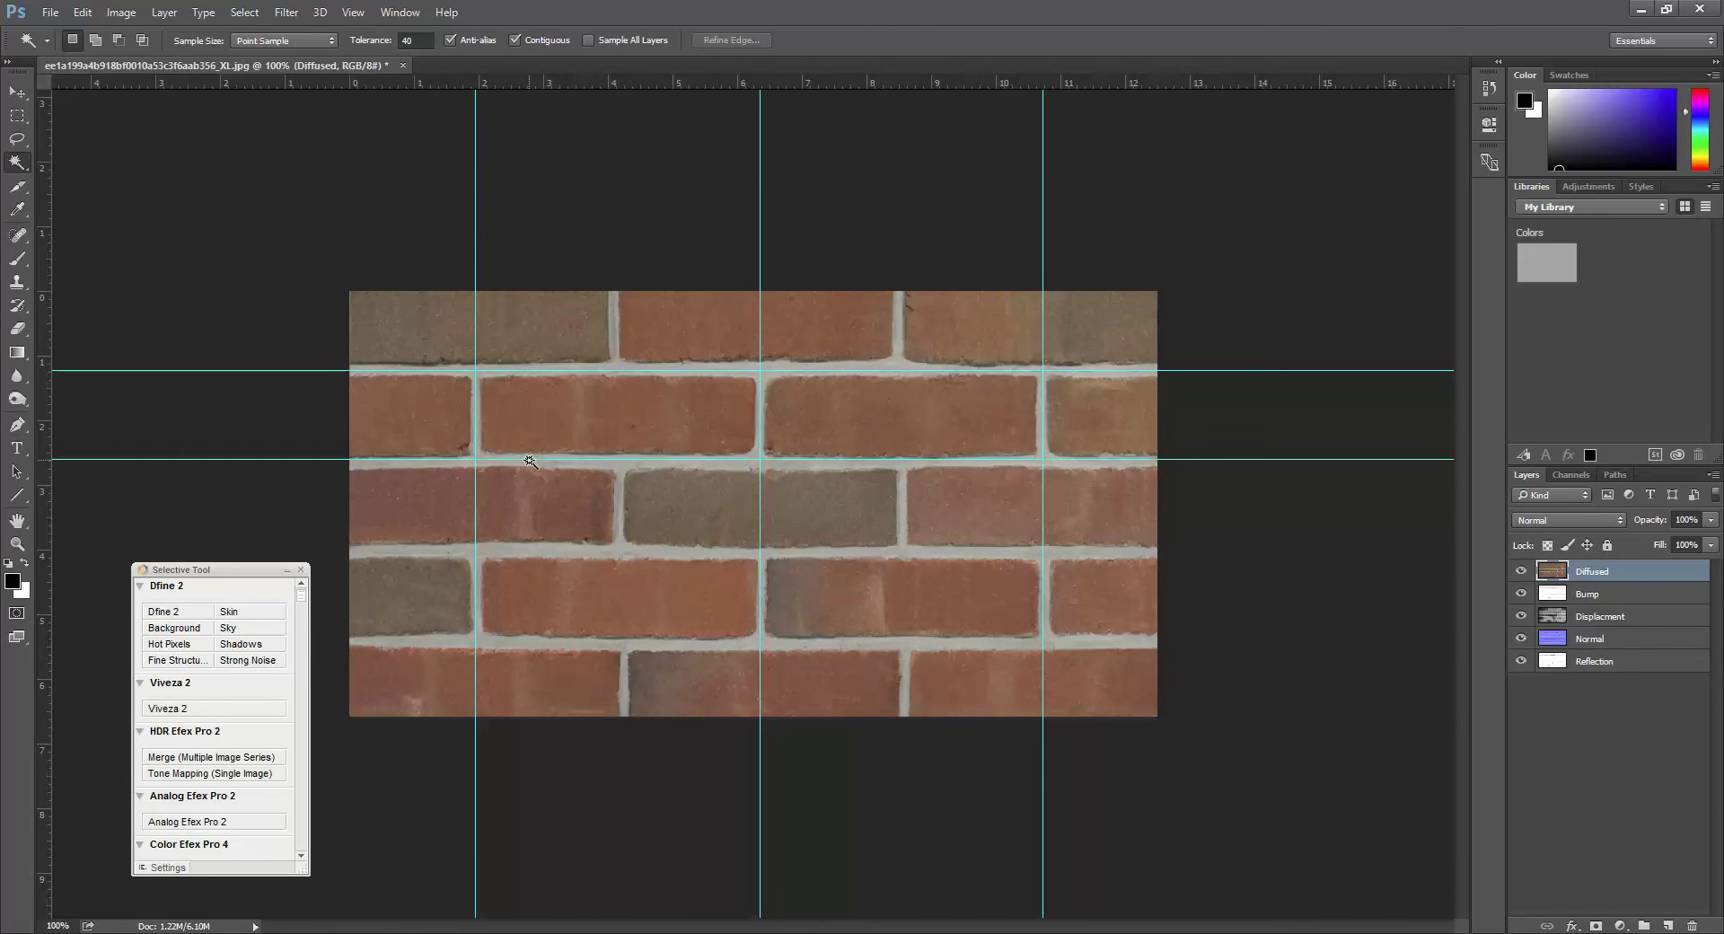
{"action": "left_click_drag", "start_coordinate": [552, 83], "coordinate": [575, 547]}
{"action": "left_click_drag", "start_coordinate": [587, 84], "coordinate": [606, 643]}
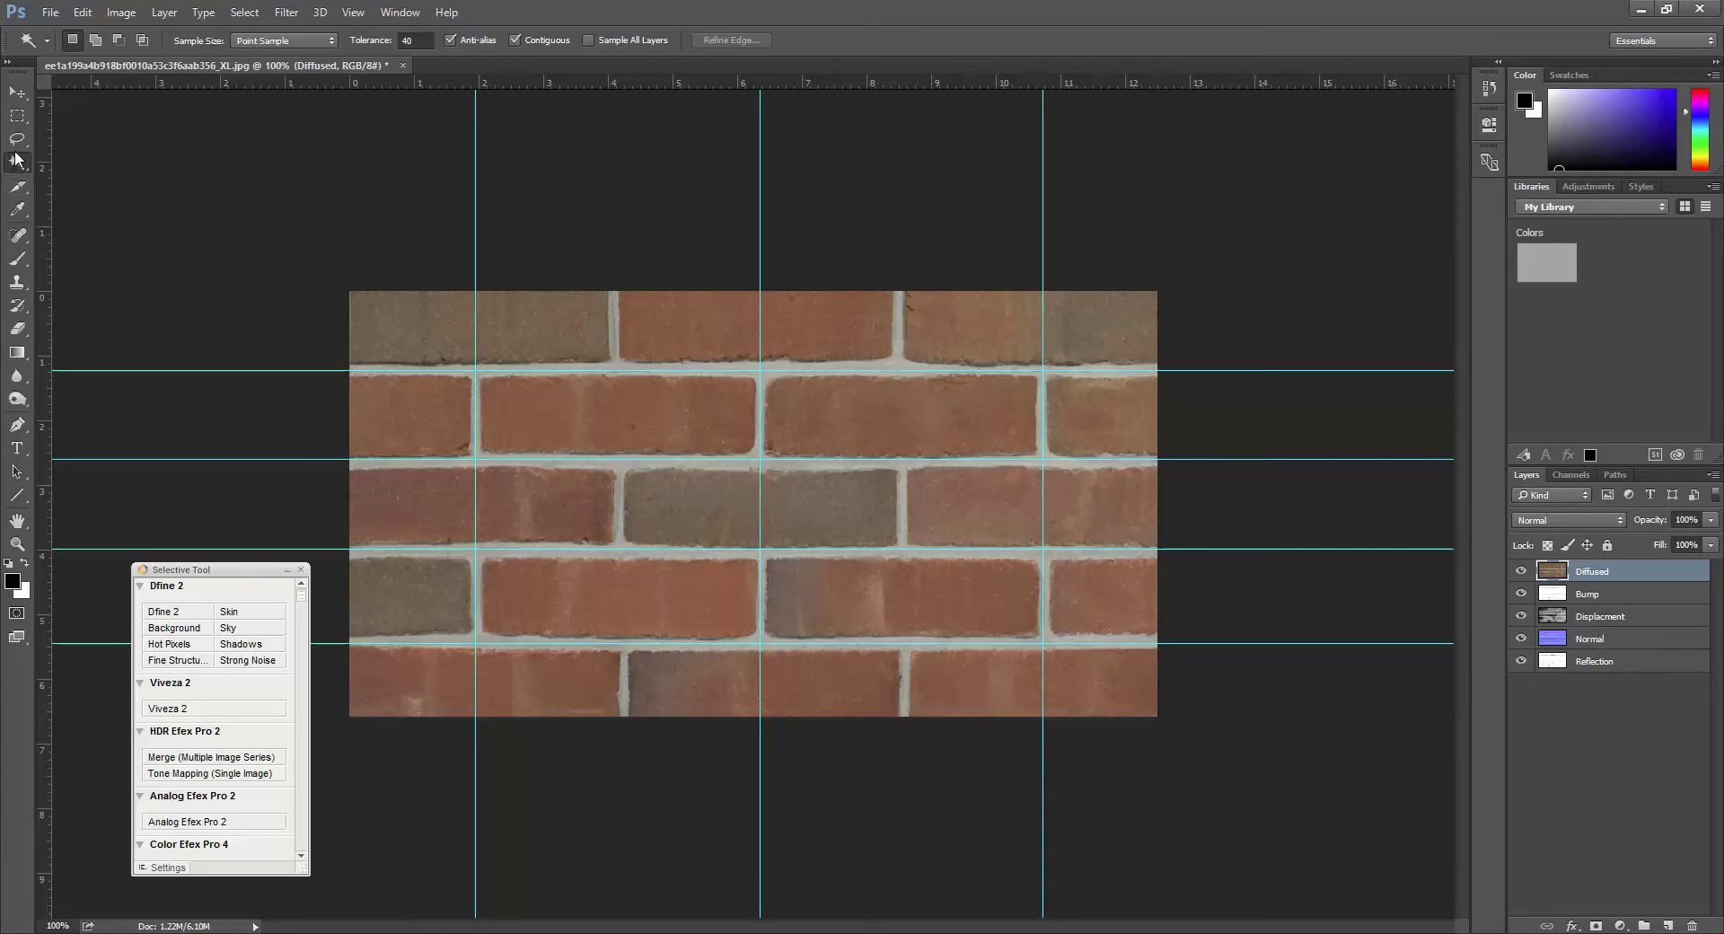
Slice the image from the guides and export all slices for web as JPEG High images named diffuse in materiallibraries
{"action": "left_click", "coordinate": [17, 186]}
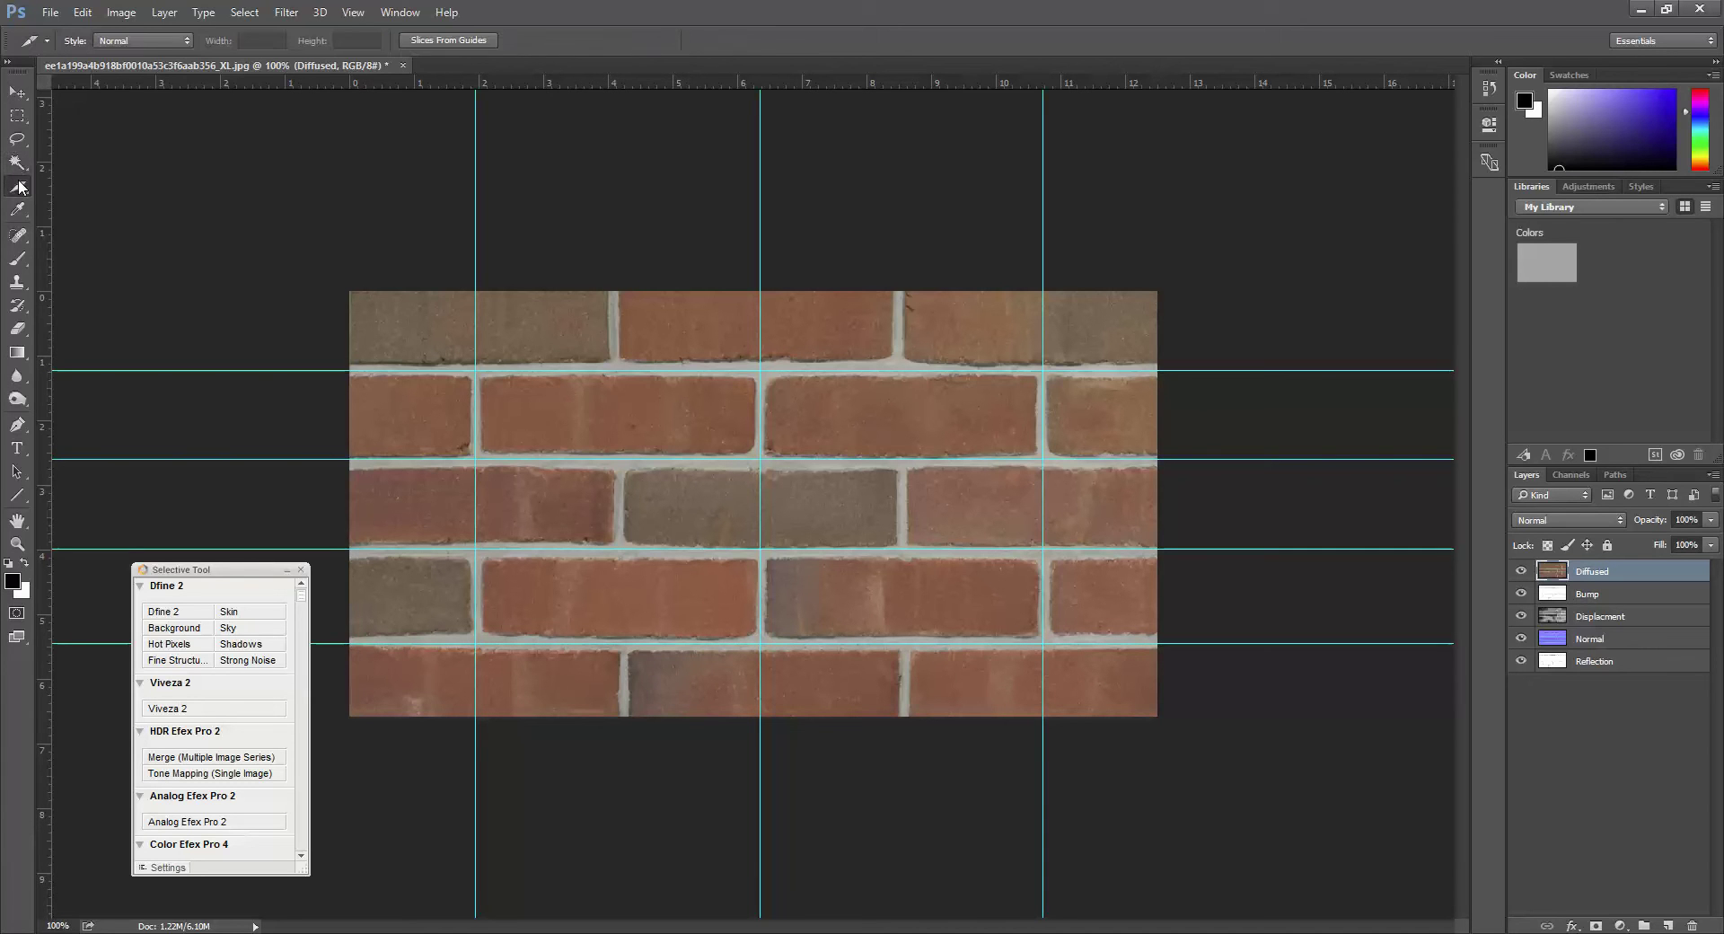
{"action": "left_click", "coordinate": [457, 41]}
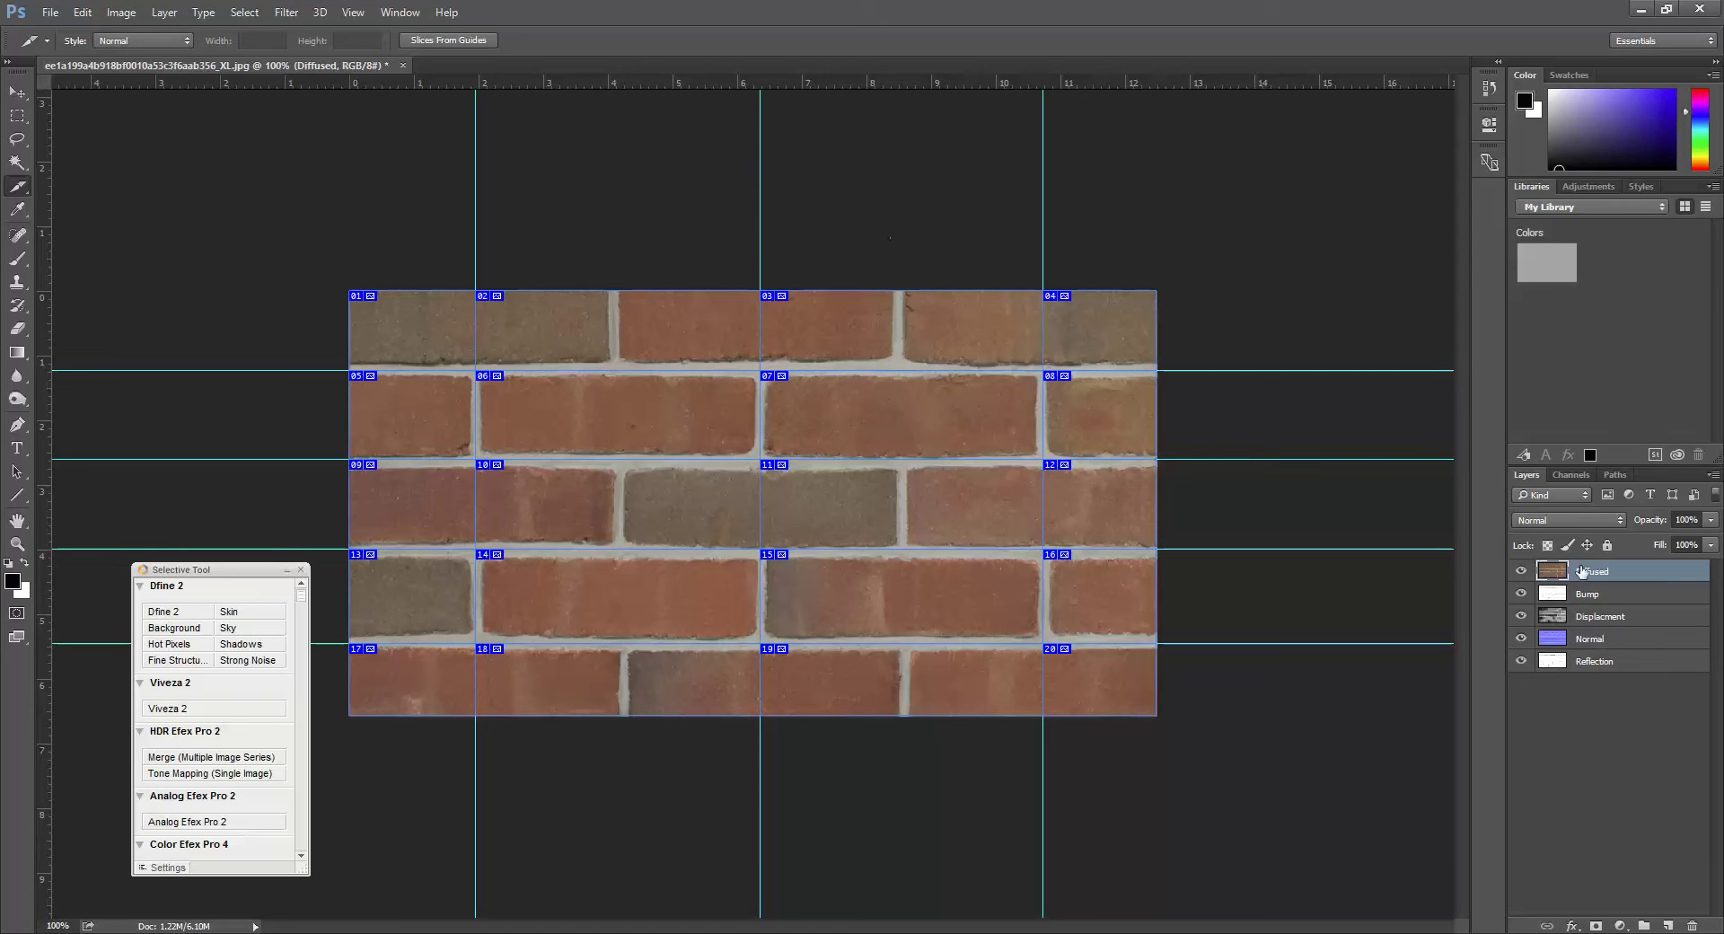
{"action": "left_click", "coordinate": [51, 13]}
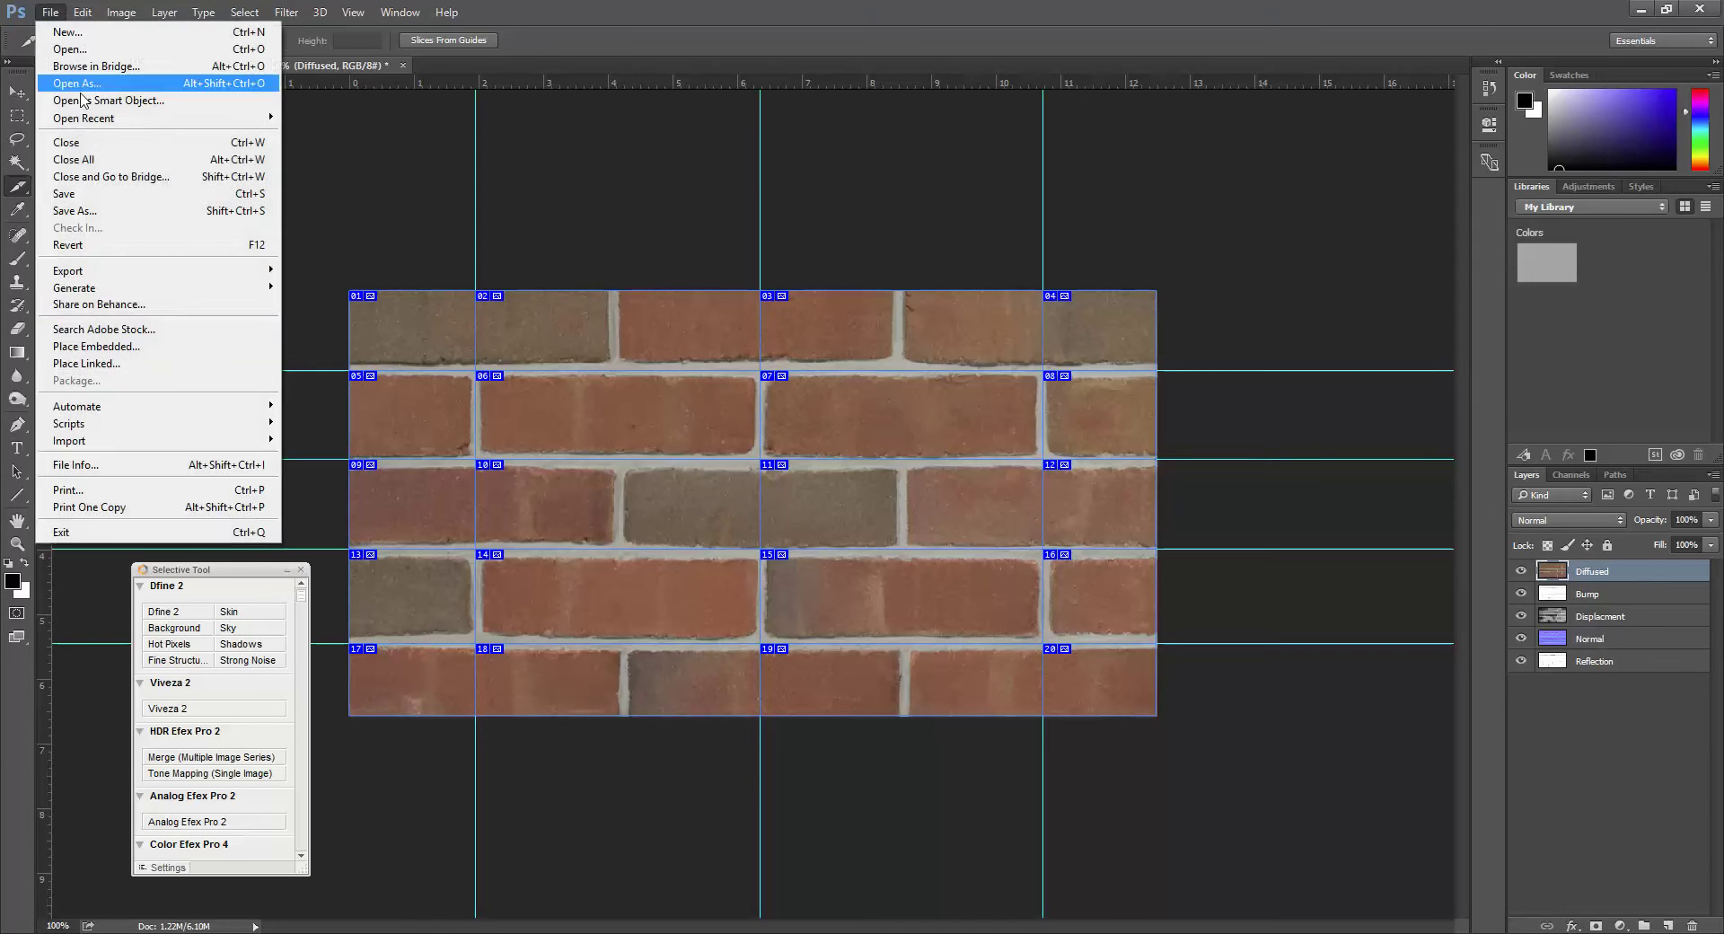
{"action": "mouse_move", "coordinate": [143, 273]}
{"action": "left_click", "coordinate": [386, 338]}
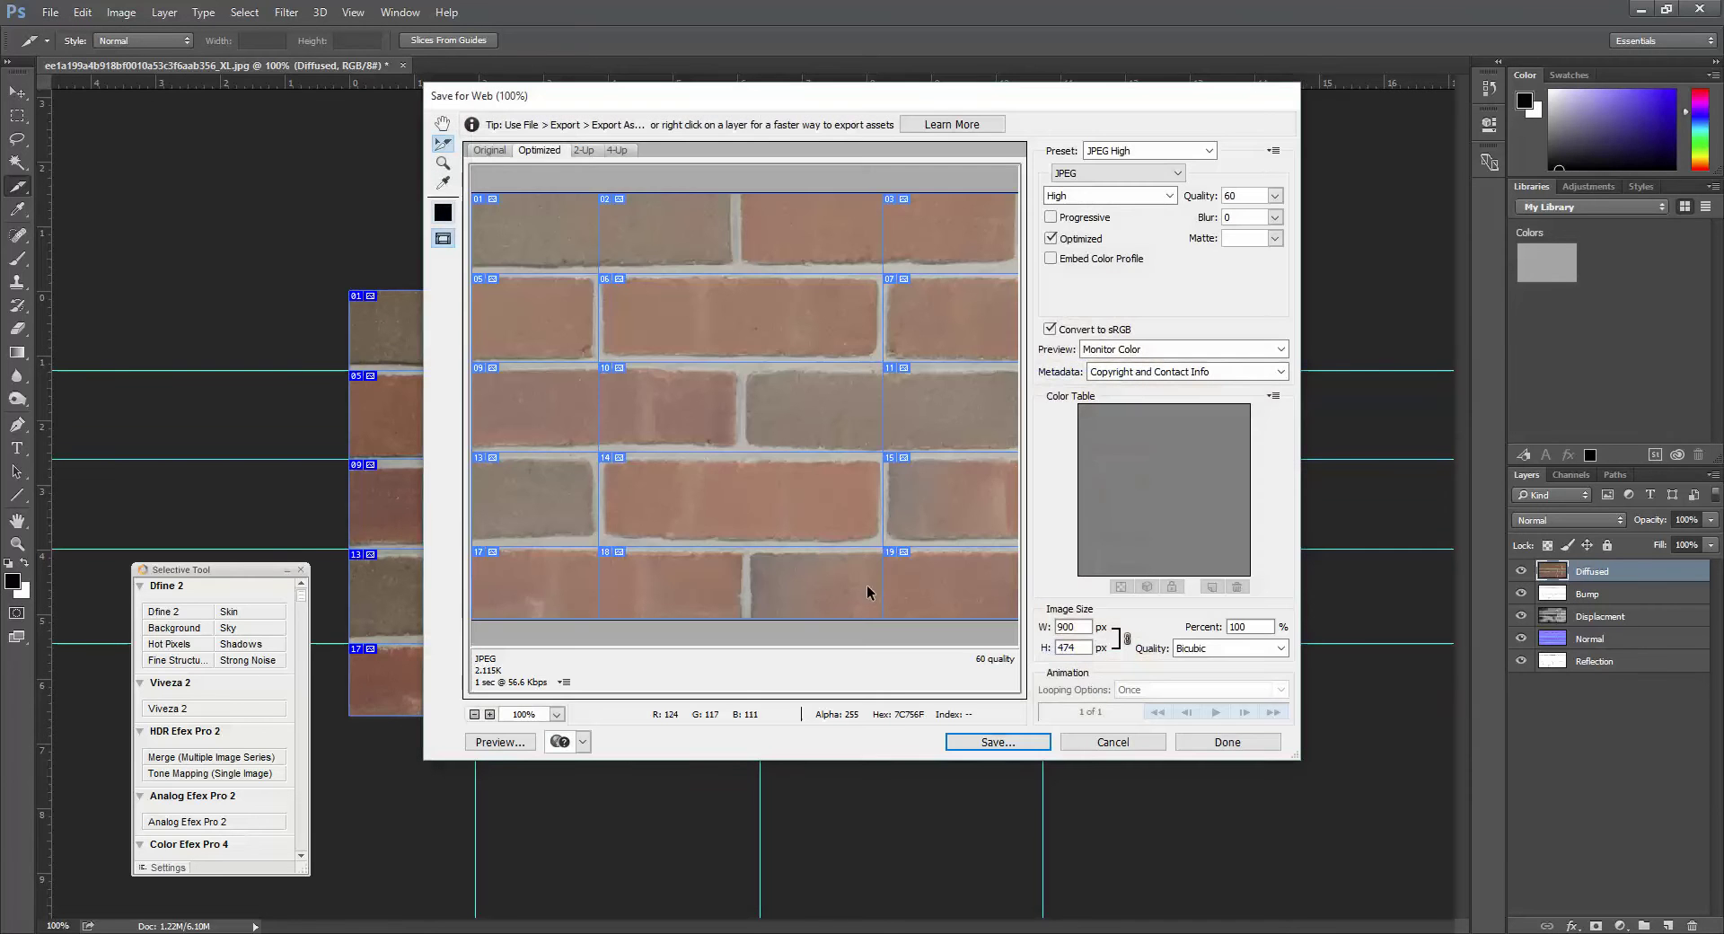
{"action": "left_click", "coordinate": [997, 742]}
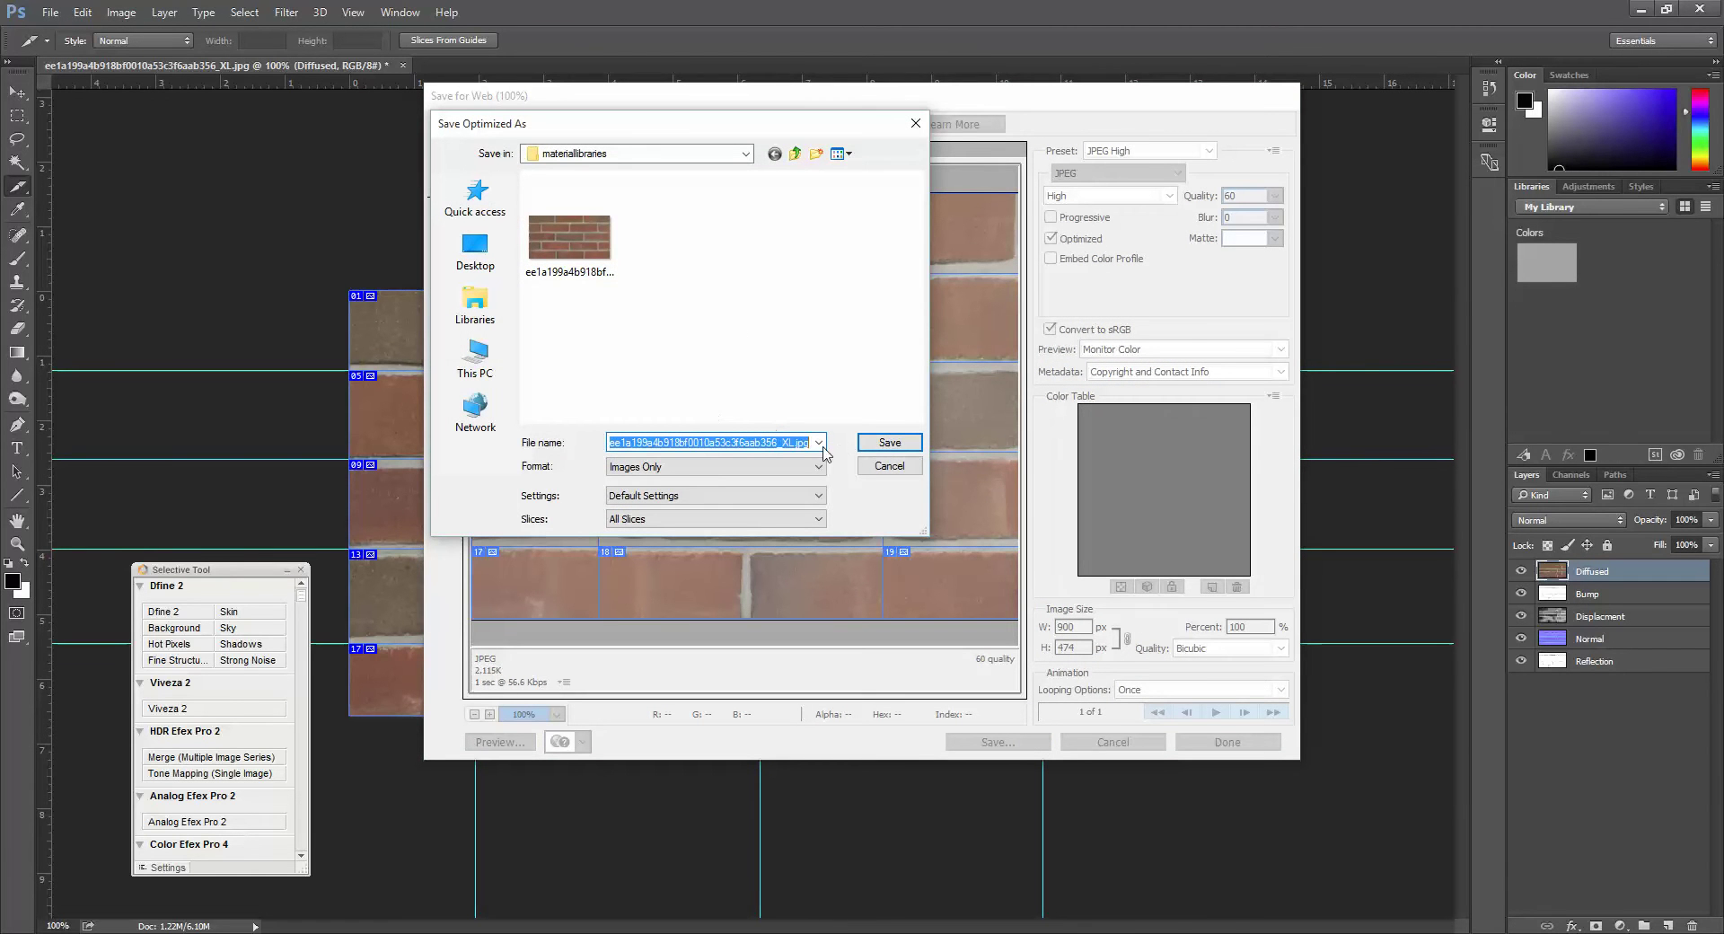
{"action": "type", "text": "diffuse"}
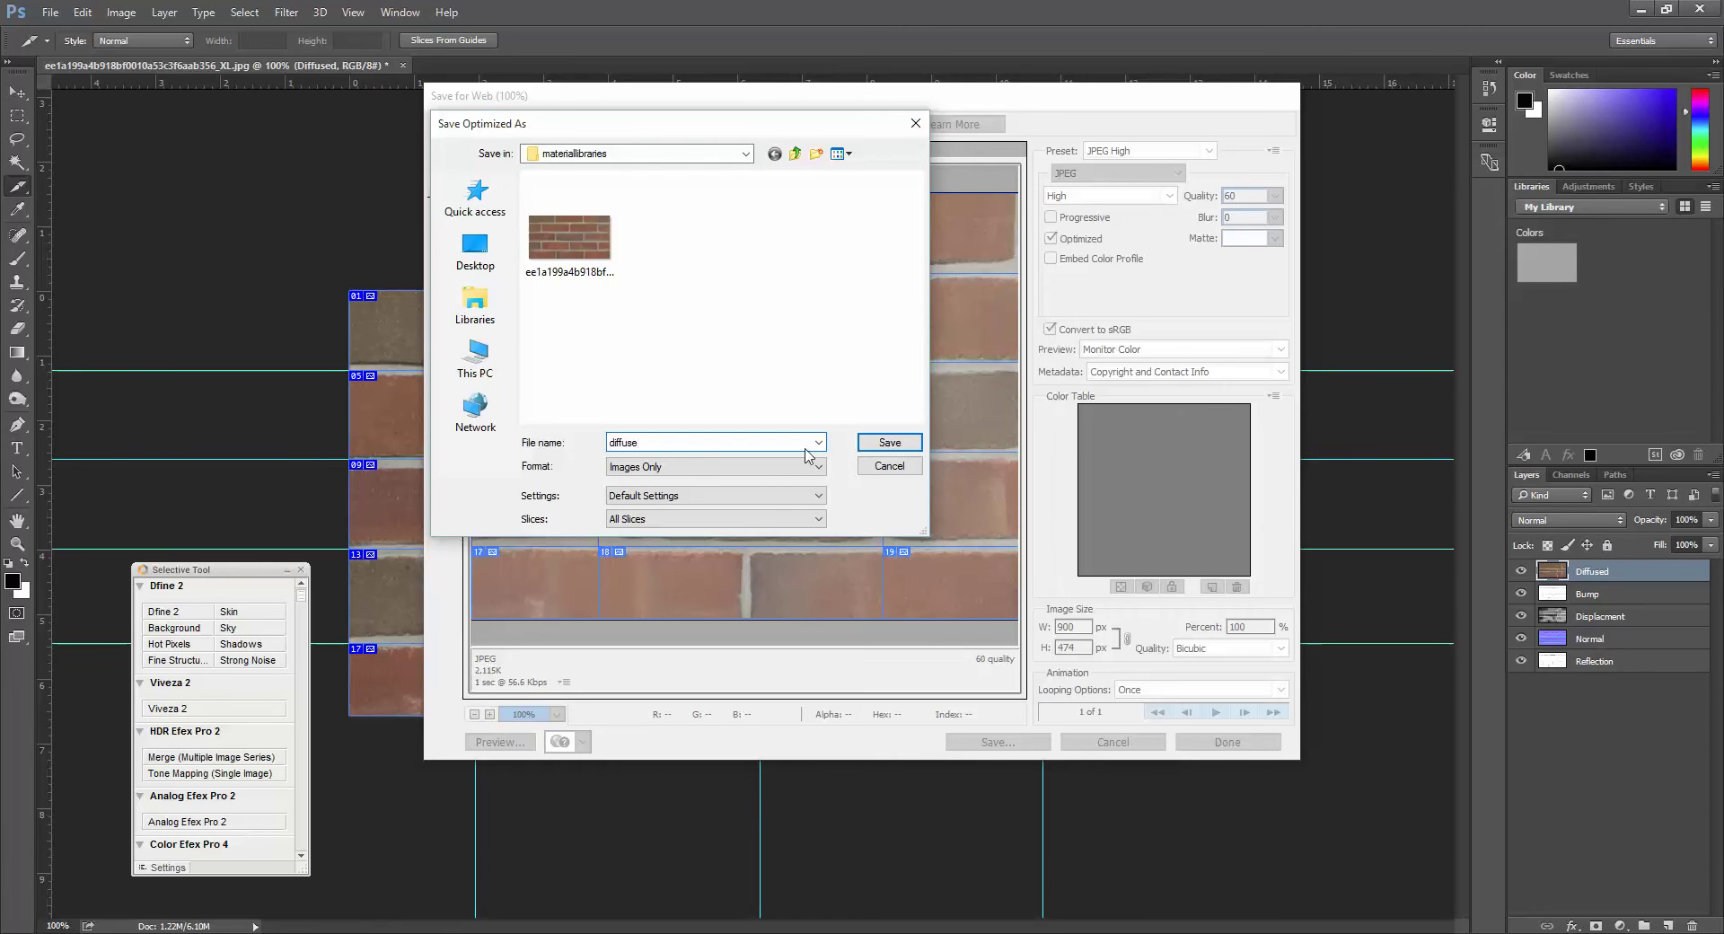
{"action": "left_click", "coordinate": [886, 441]}
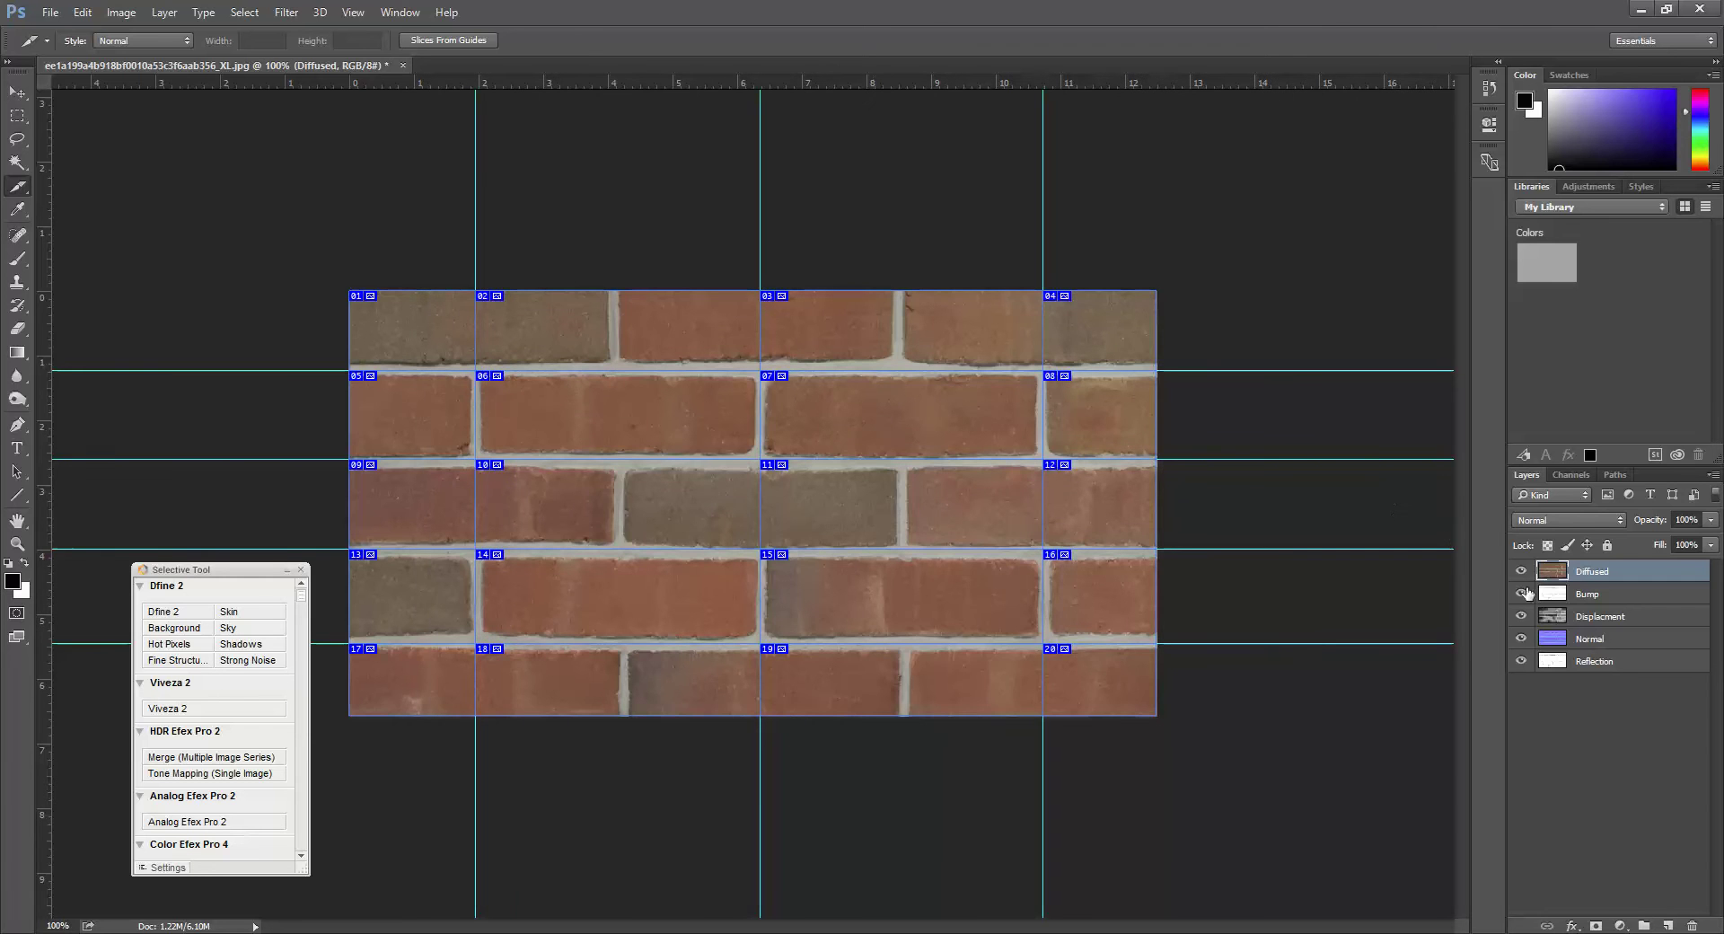
Hide the Diffused layer and export all slices of the Bump layer for web as JPEG High images named bump in materiallibraries
{"action": "left_click", "coordinate": [1520, 573]}
{"action": "left_click", "coordinate": [1556, 593]}
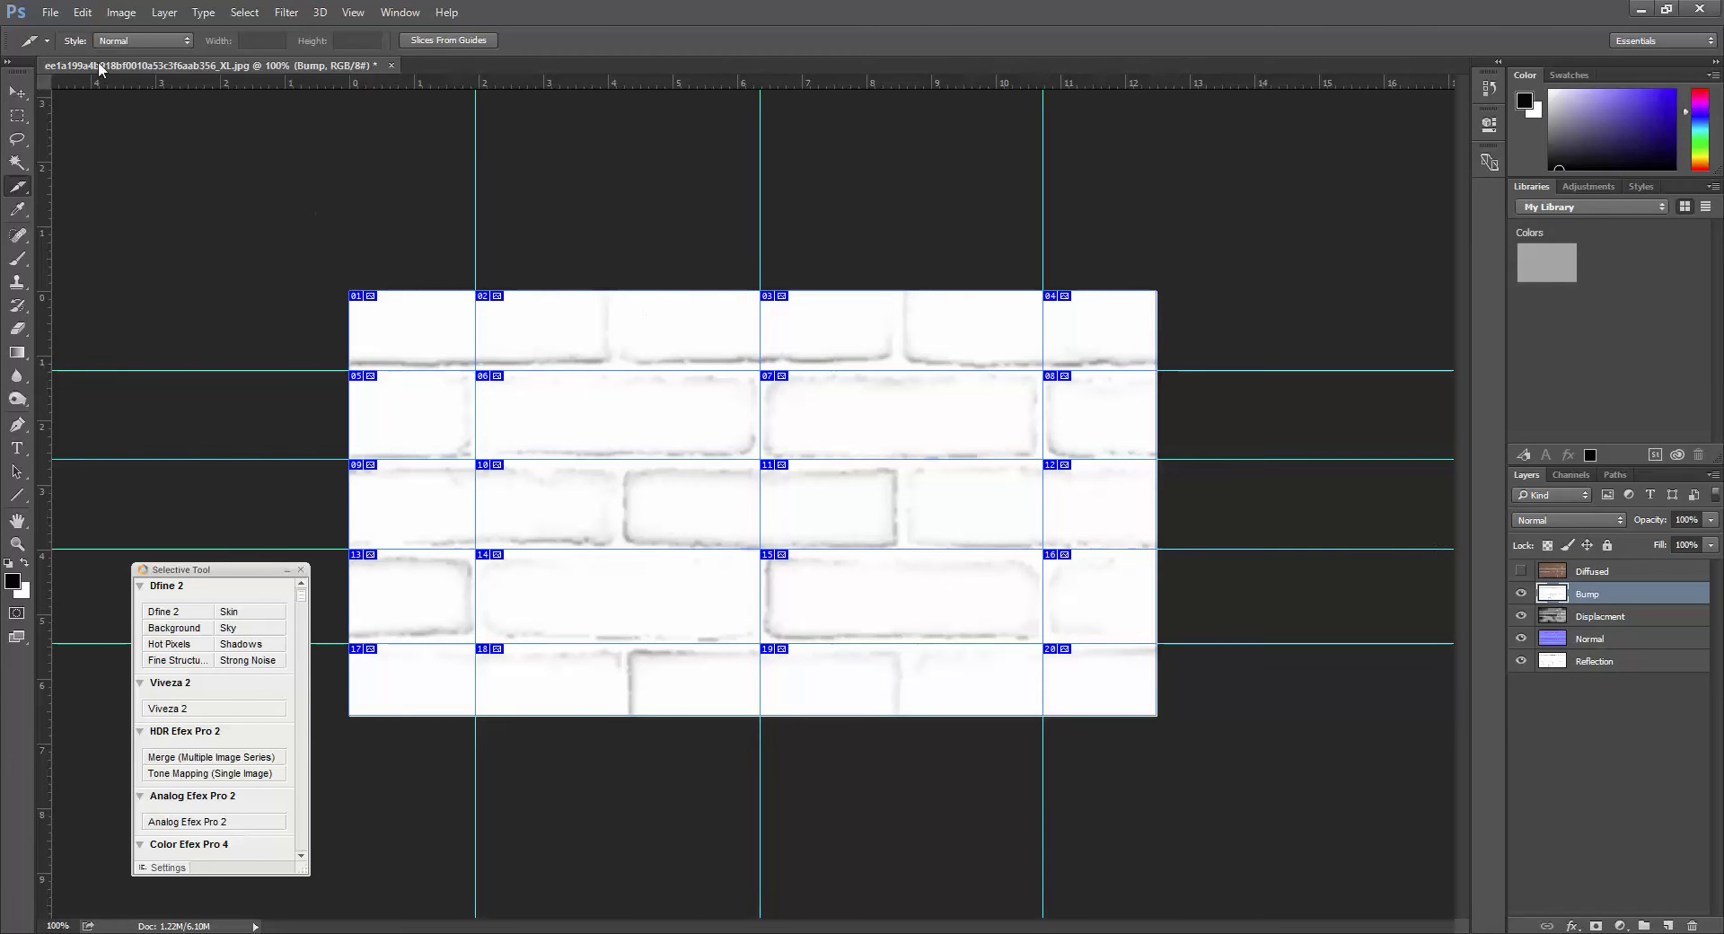
{"action": "left_click", "coordinate": [49, 15]}
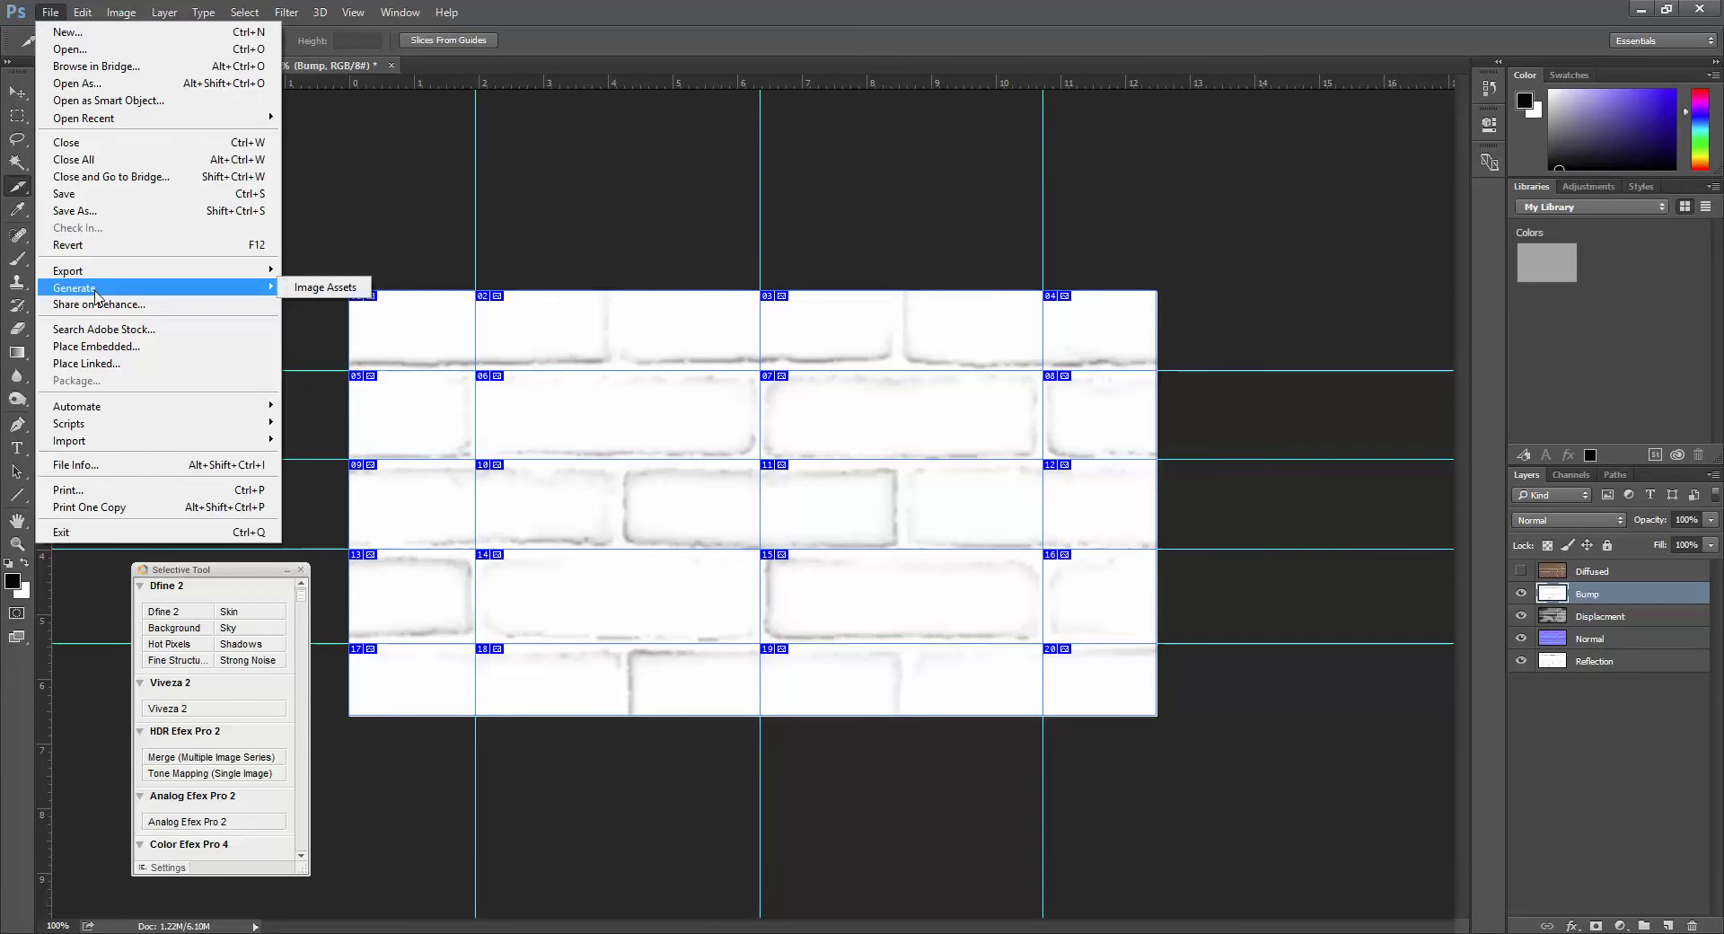
{"action": "mouse_move", "coordinate": [161, 275]}
{"action": "left_click", "coordinate": [353, 340]}
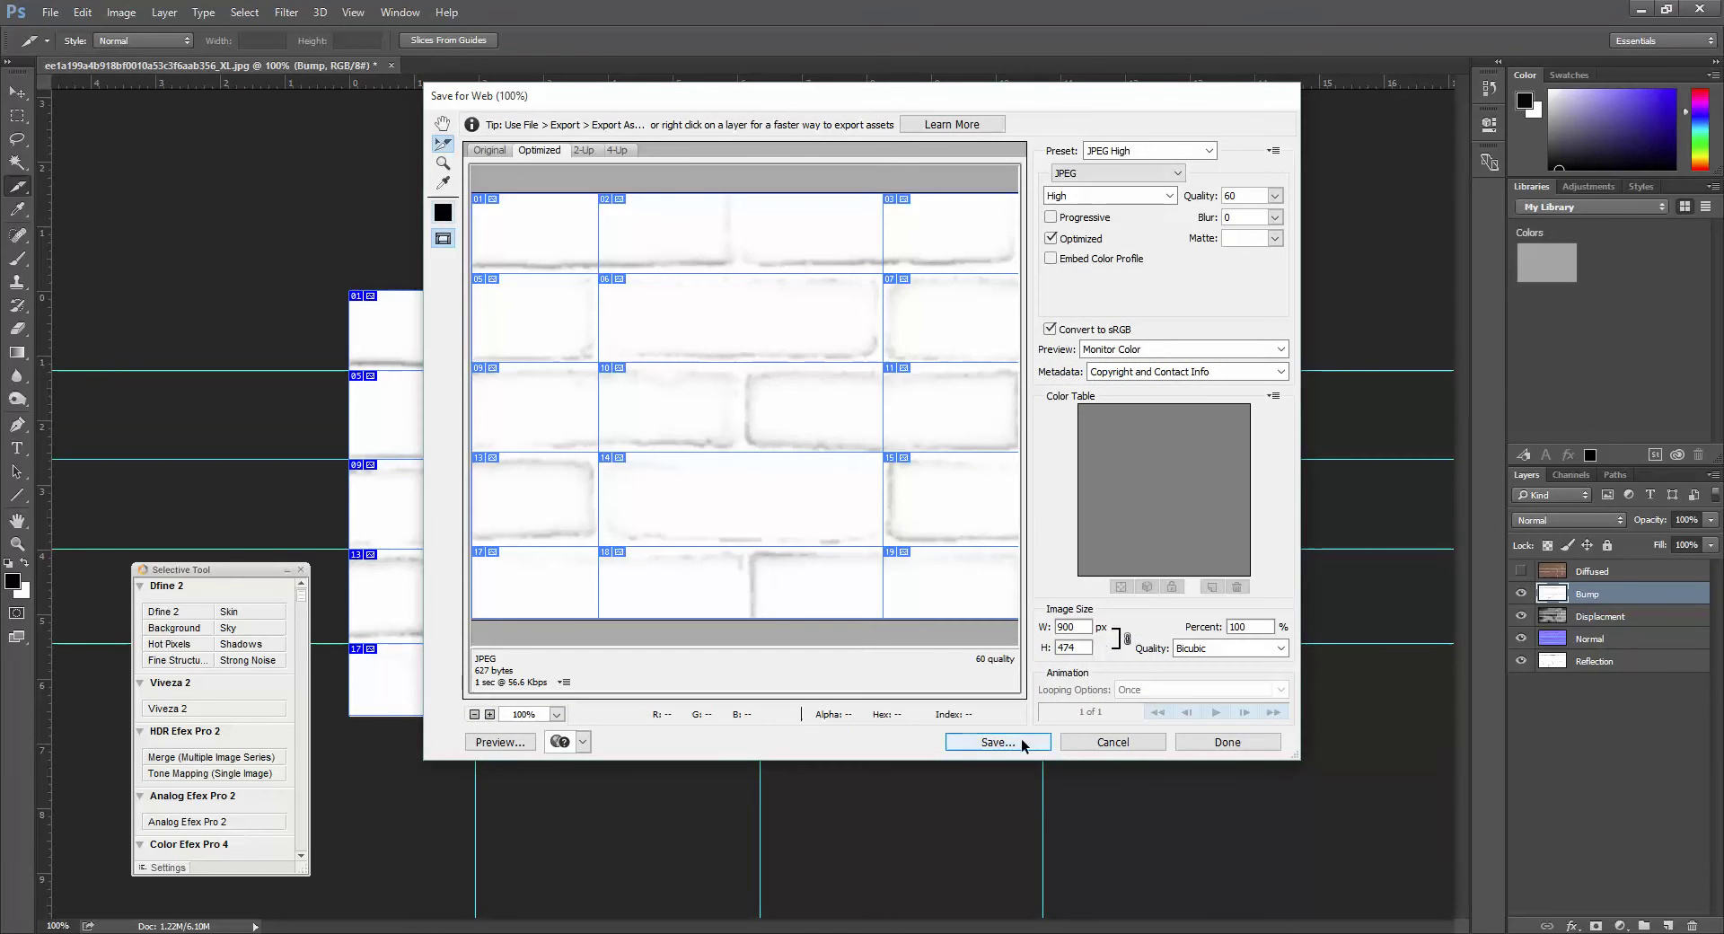
{"action": "left_click", "coordinate": [999, 741]}
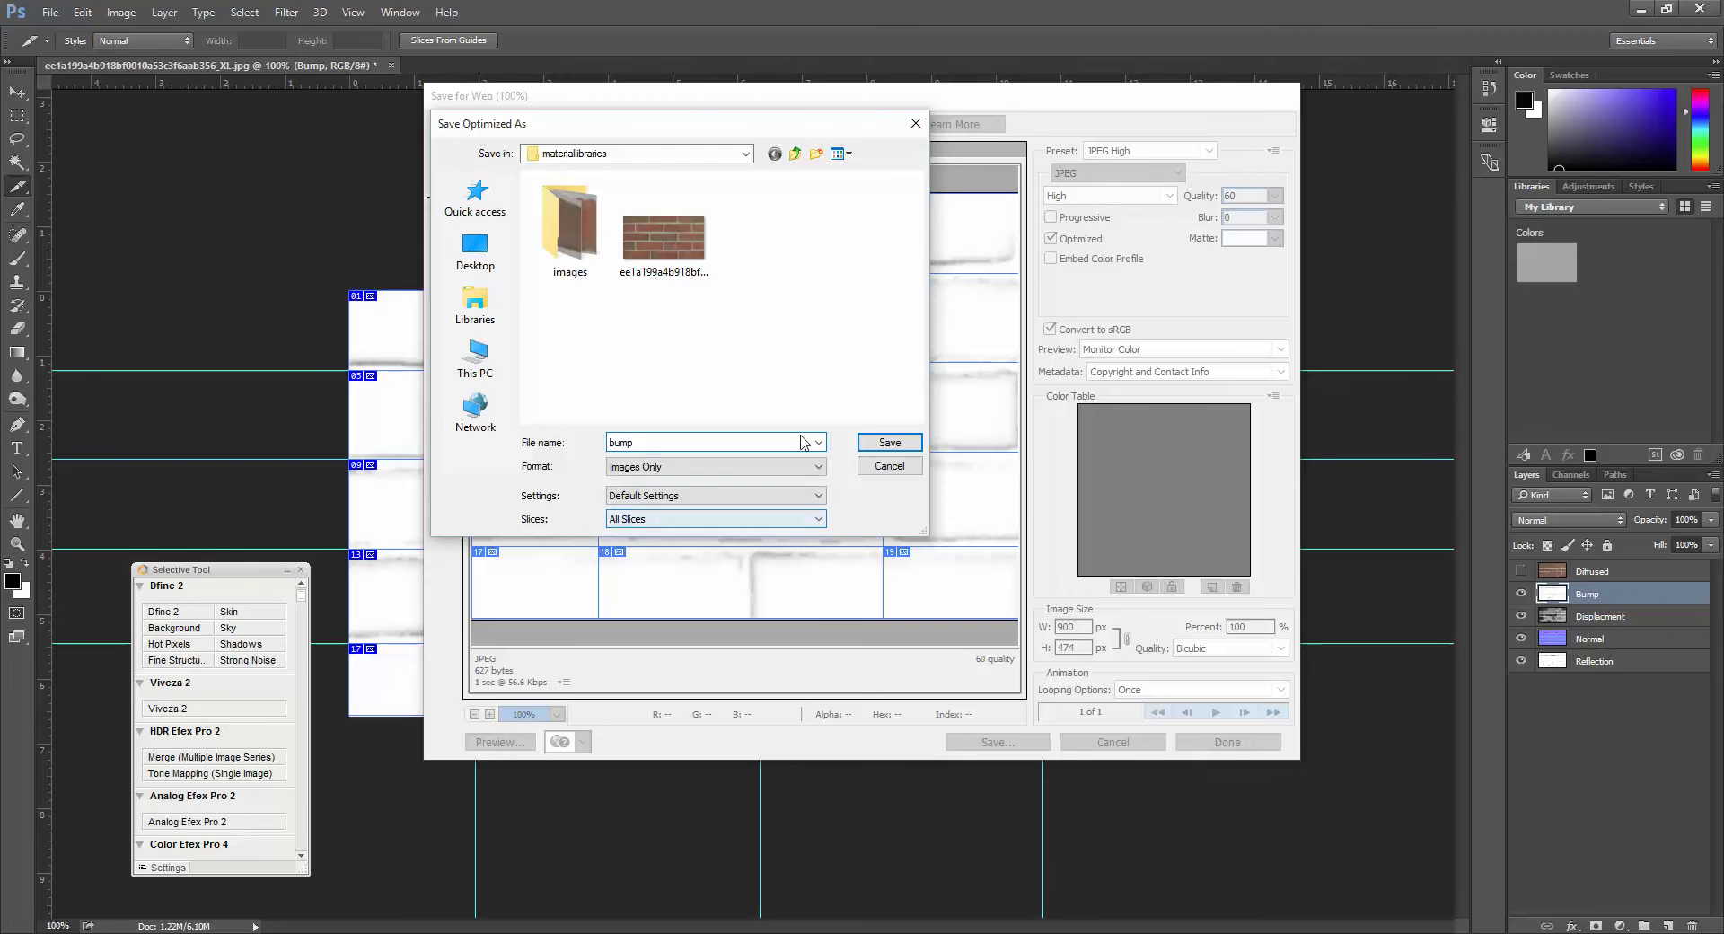
{"action": "left_click", "coordinate": [868, 441]}
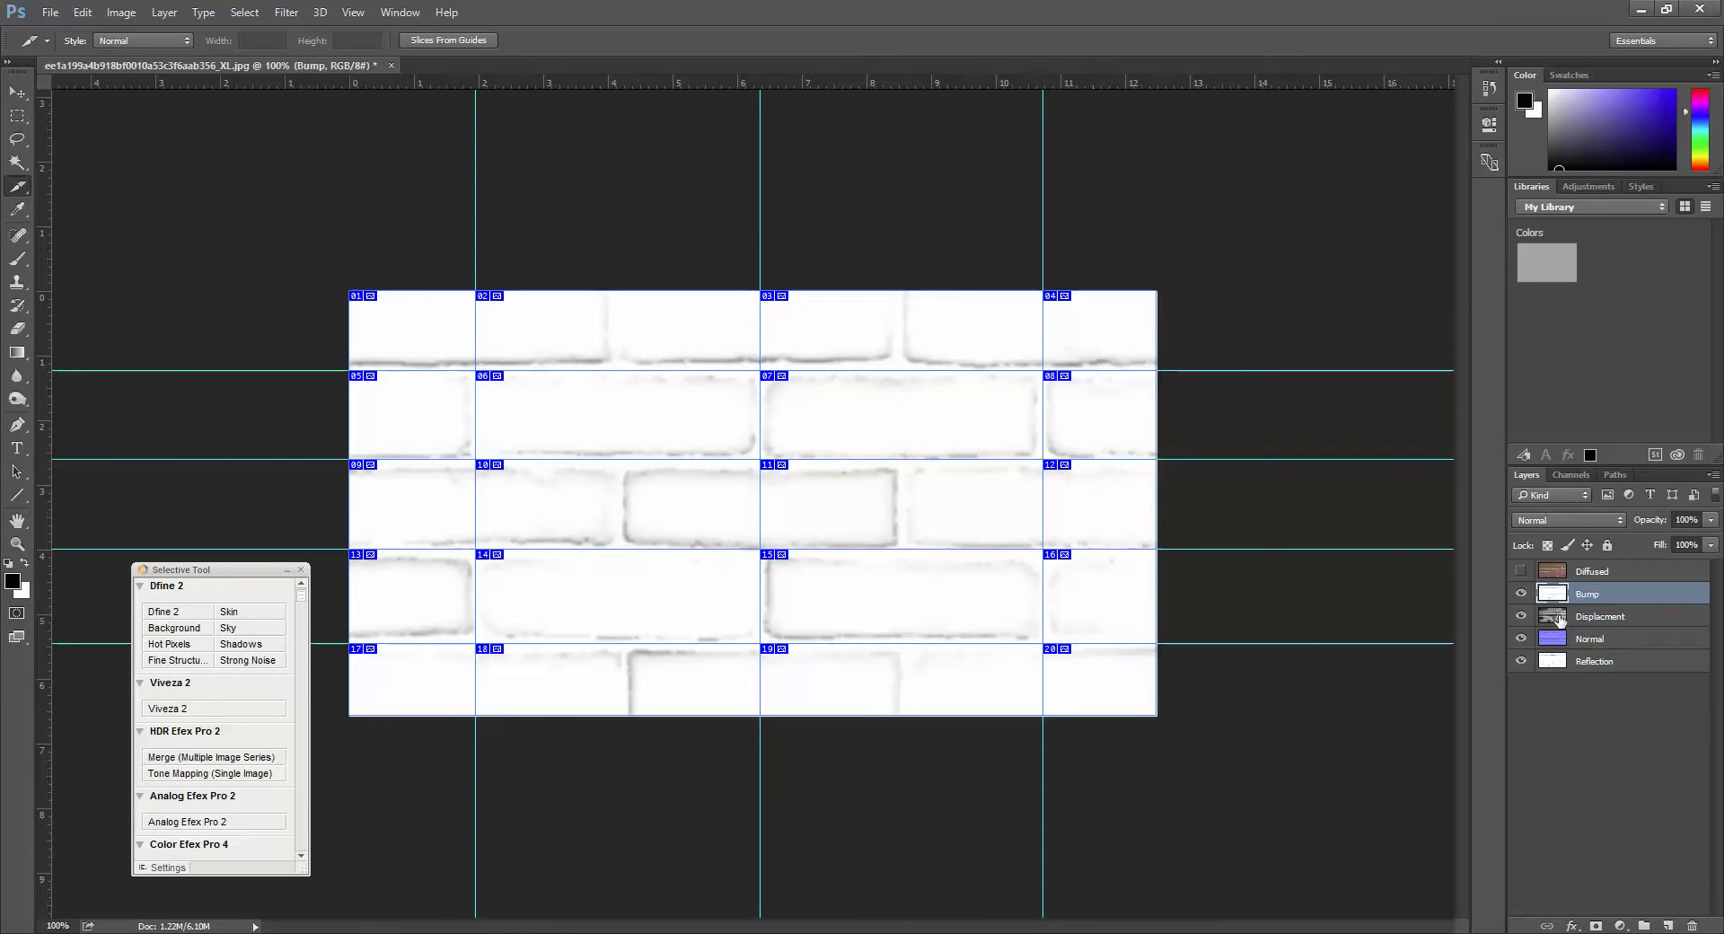
Hide the Bump layer and export all slices of the Displacment layer for web as JPEG High images named displacement in materiallibraries
{"action": "left_click", "coordinate": [1521, 593]}
{"action": "left_click", "coordinate": [1553, 618]}
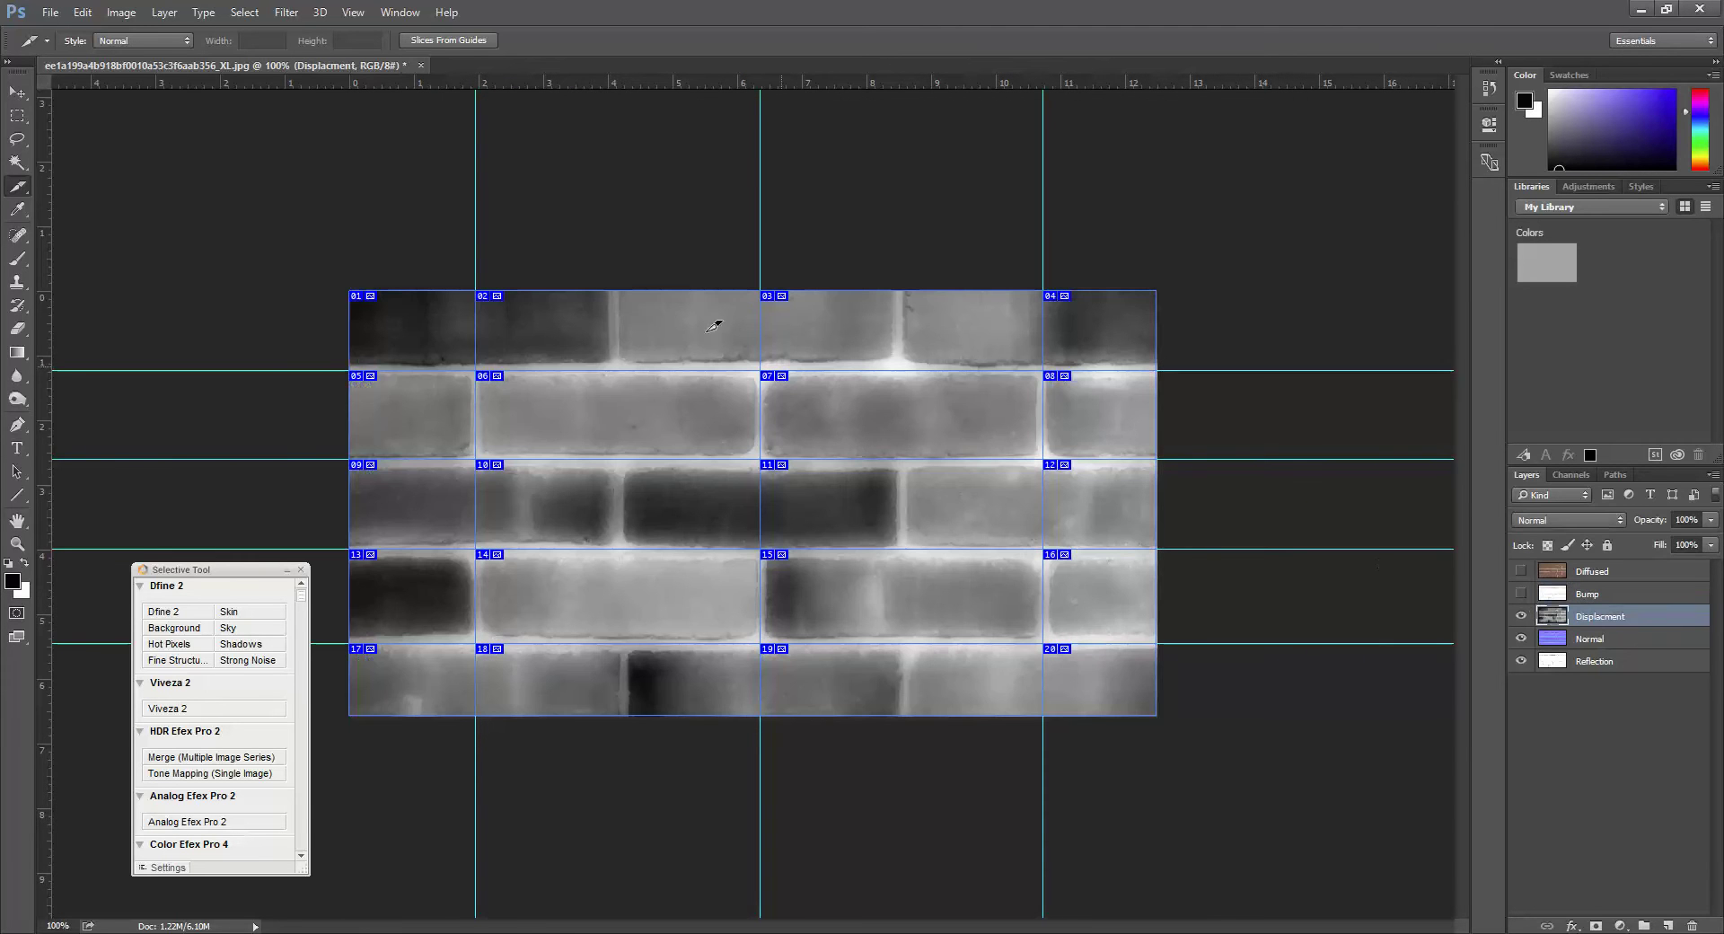
{"action": "left_click", "coordinate": [49, 12]}
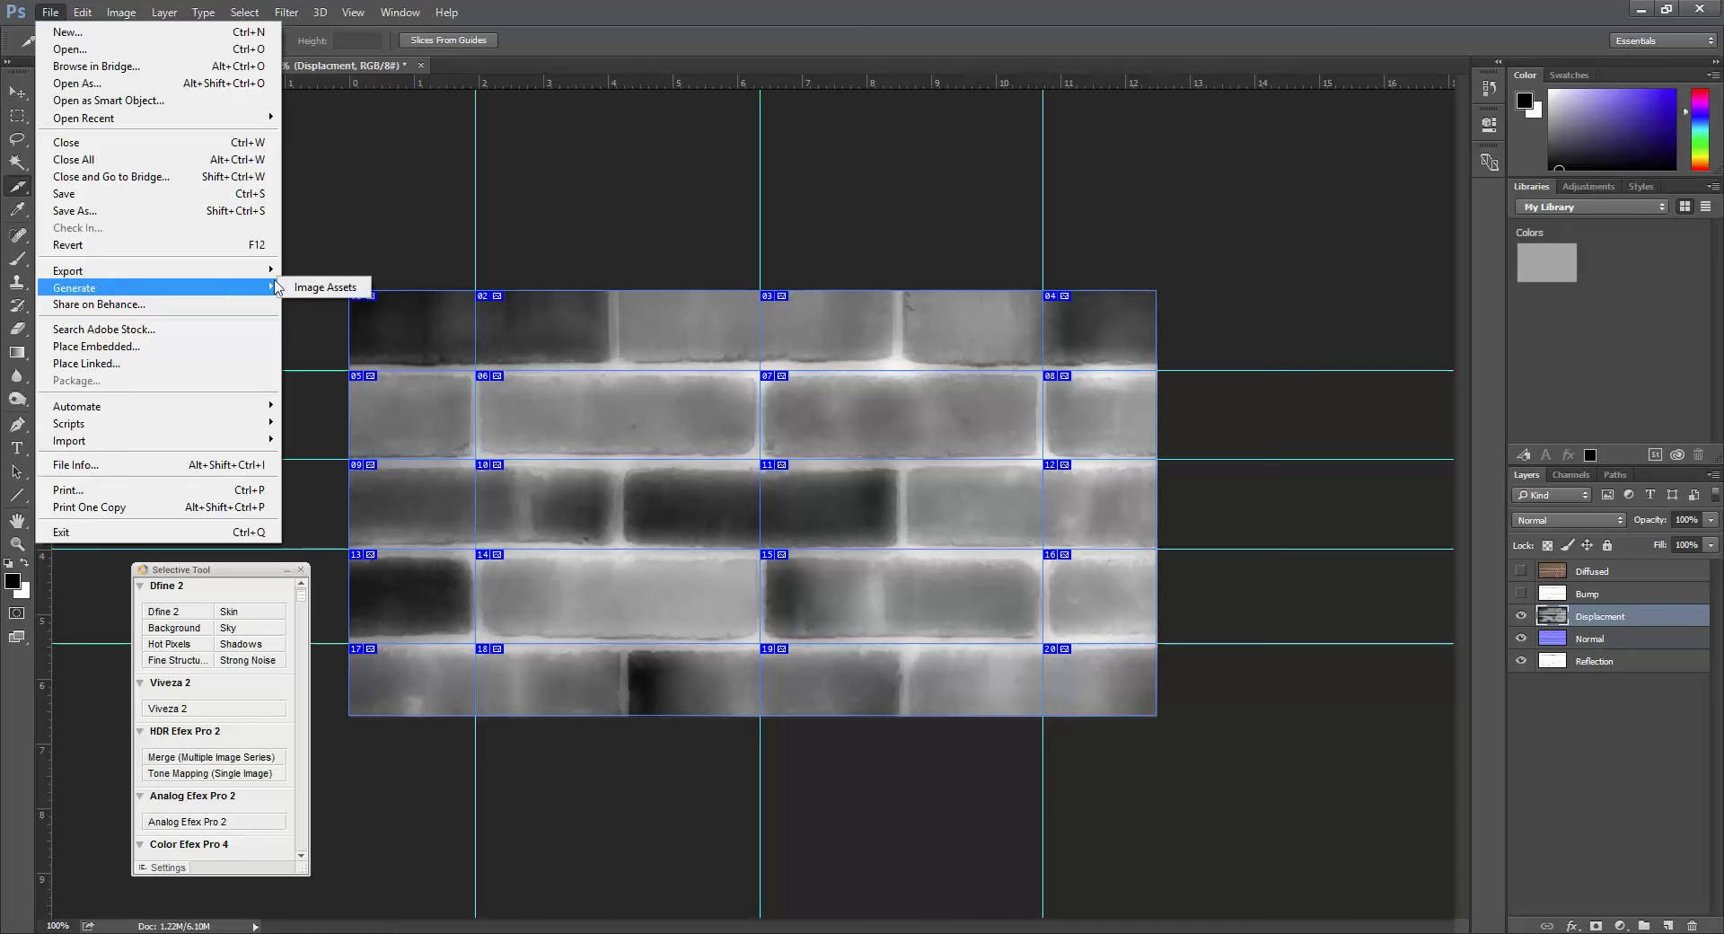
{"action": "mouse_move", "coordinate": [171, 270]}
{"action": "left_click", "coordinate": [332, 338]}
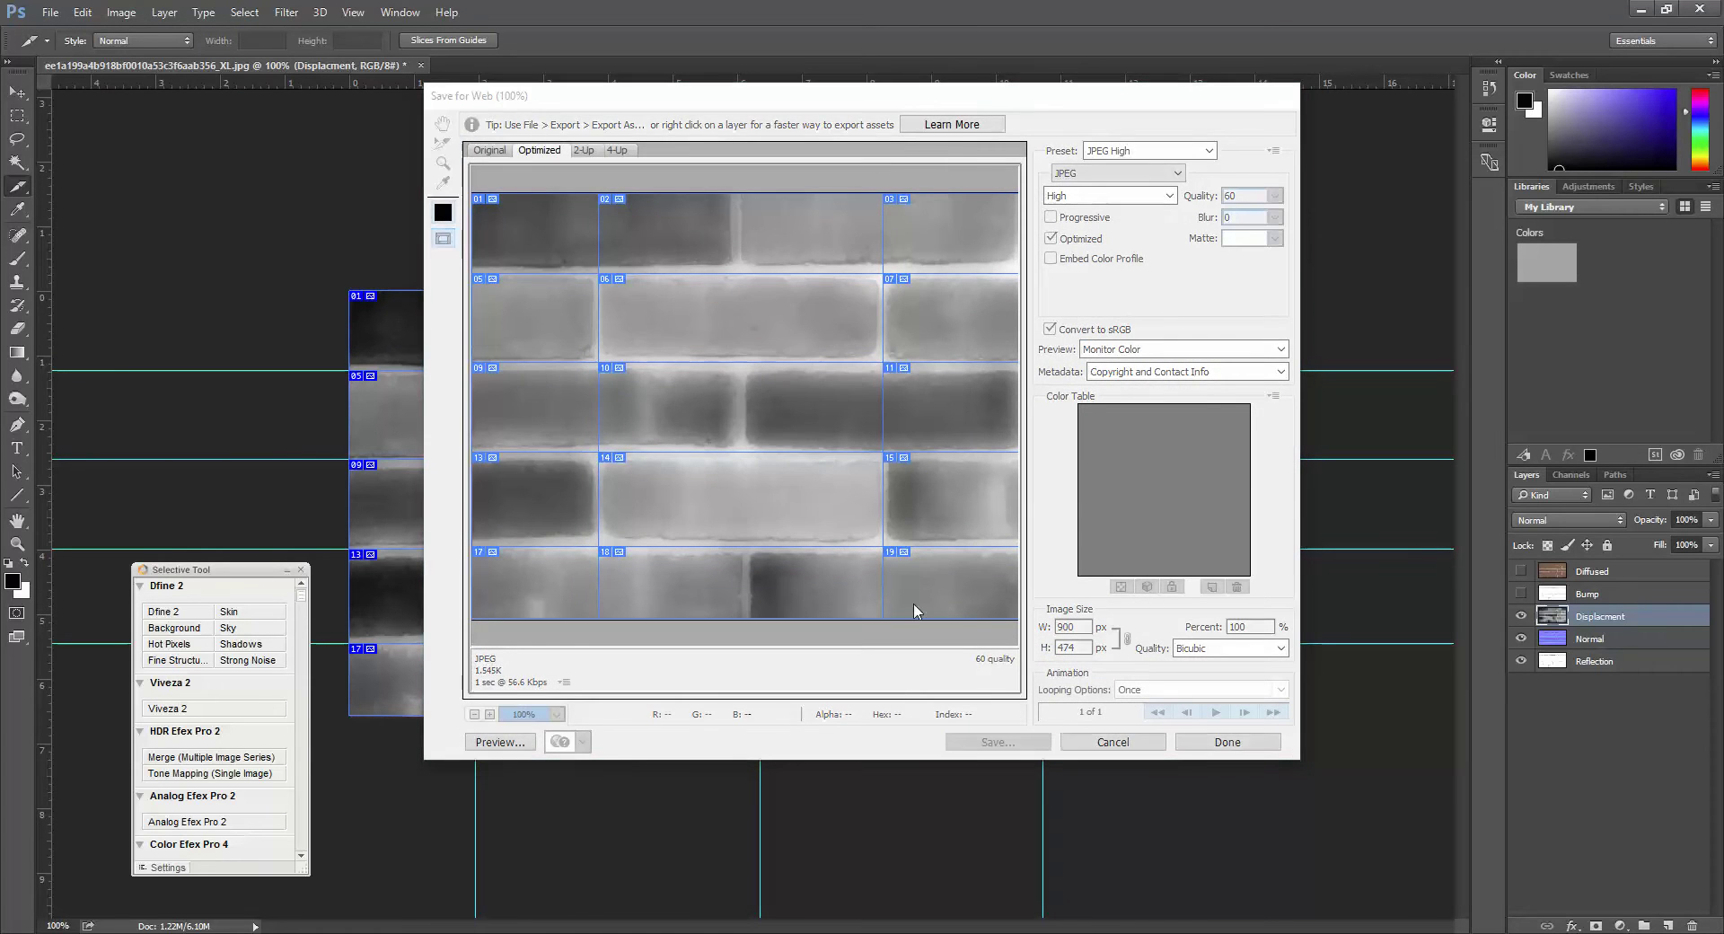
{"action": "left_click", "coordinate": [996, 742]}
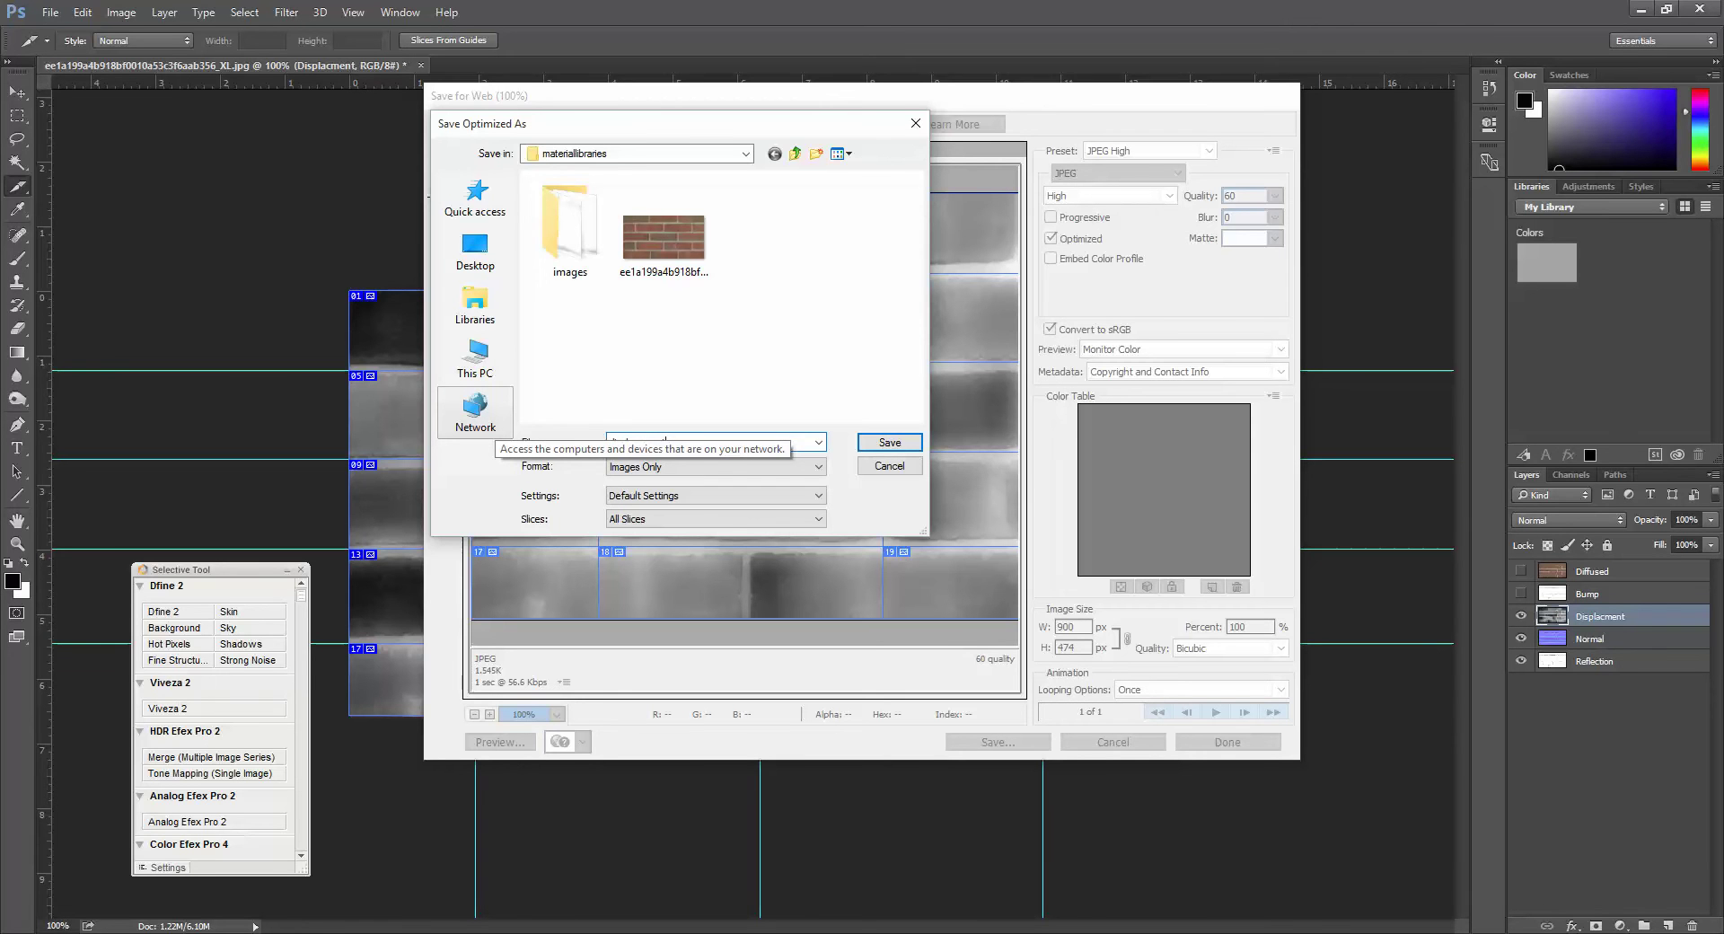
{"action": "left_click", "coordinate": [882, 449]}
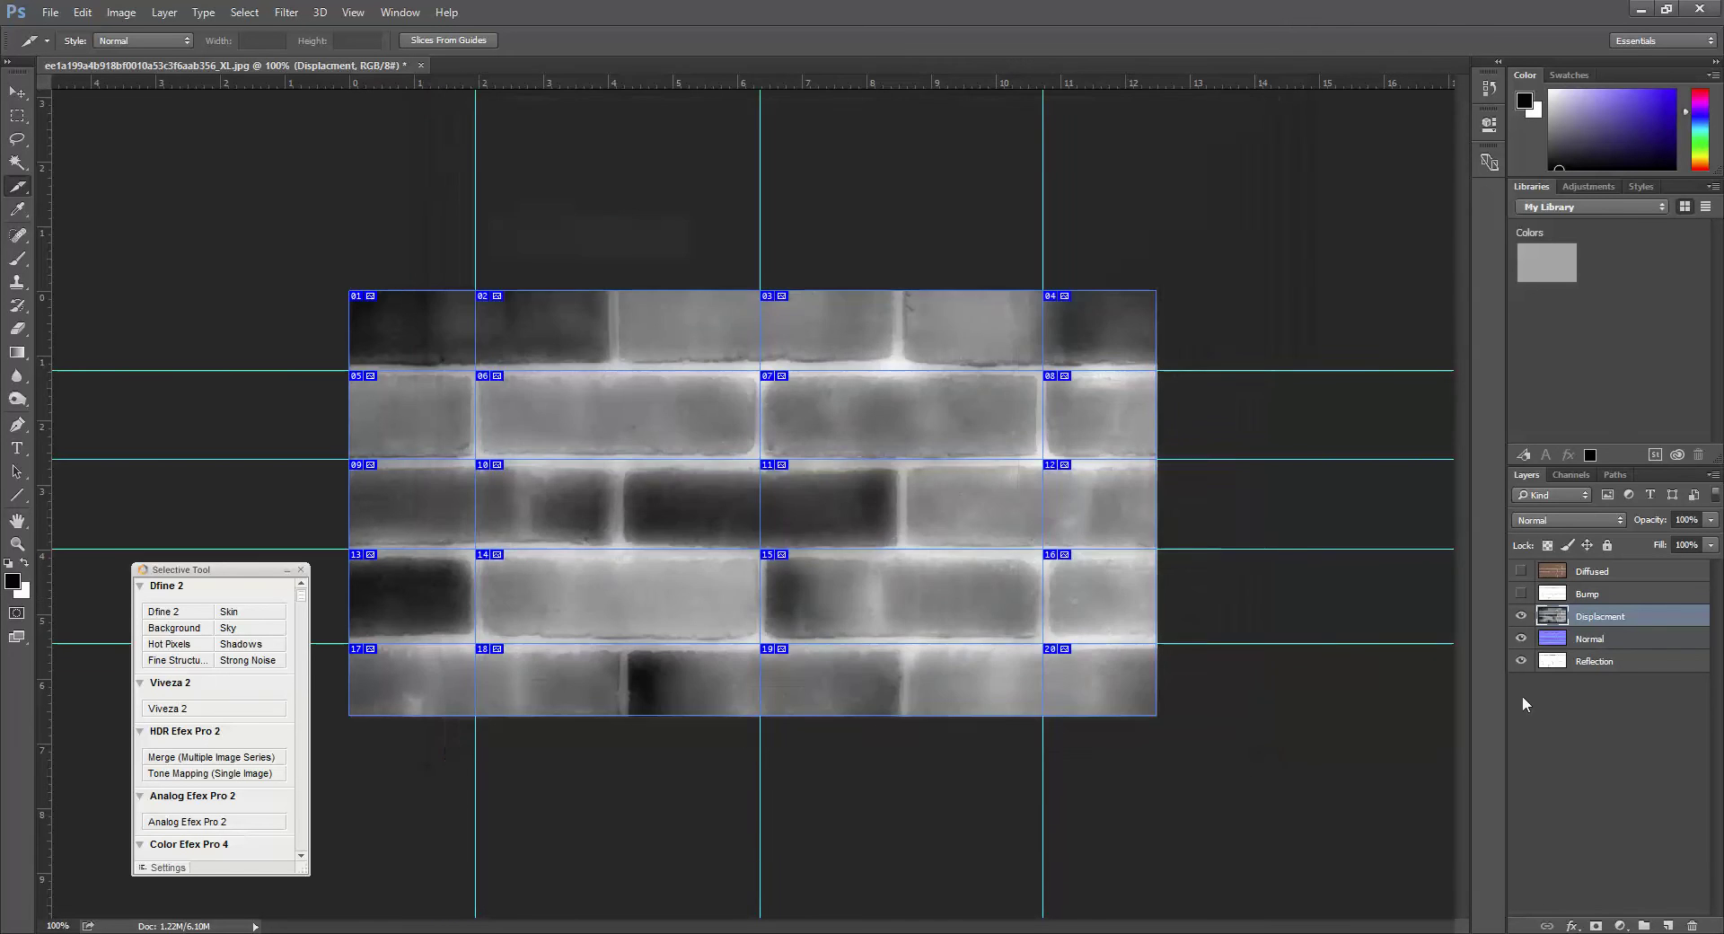
Hide the Displacment layer and export all slices of the Normal layer for web as JPEG High images named normal in materiallibraries
{"action": "left_click", "coordinate": [1520, 616]}
{"action": "left_click", "coordinate": [51, 11]}
{"action": "mouse_move", "coordinate": [124, 272]}
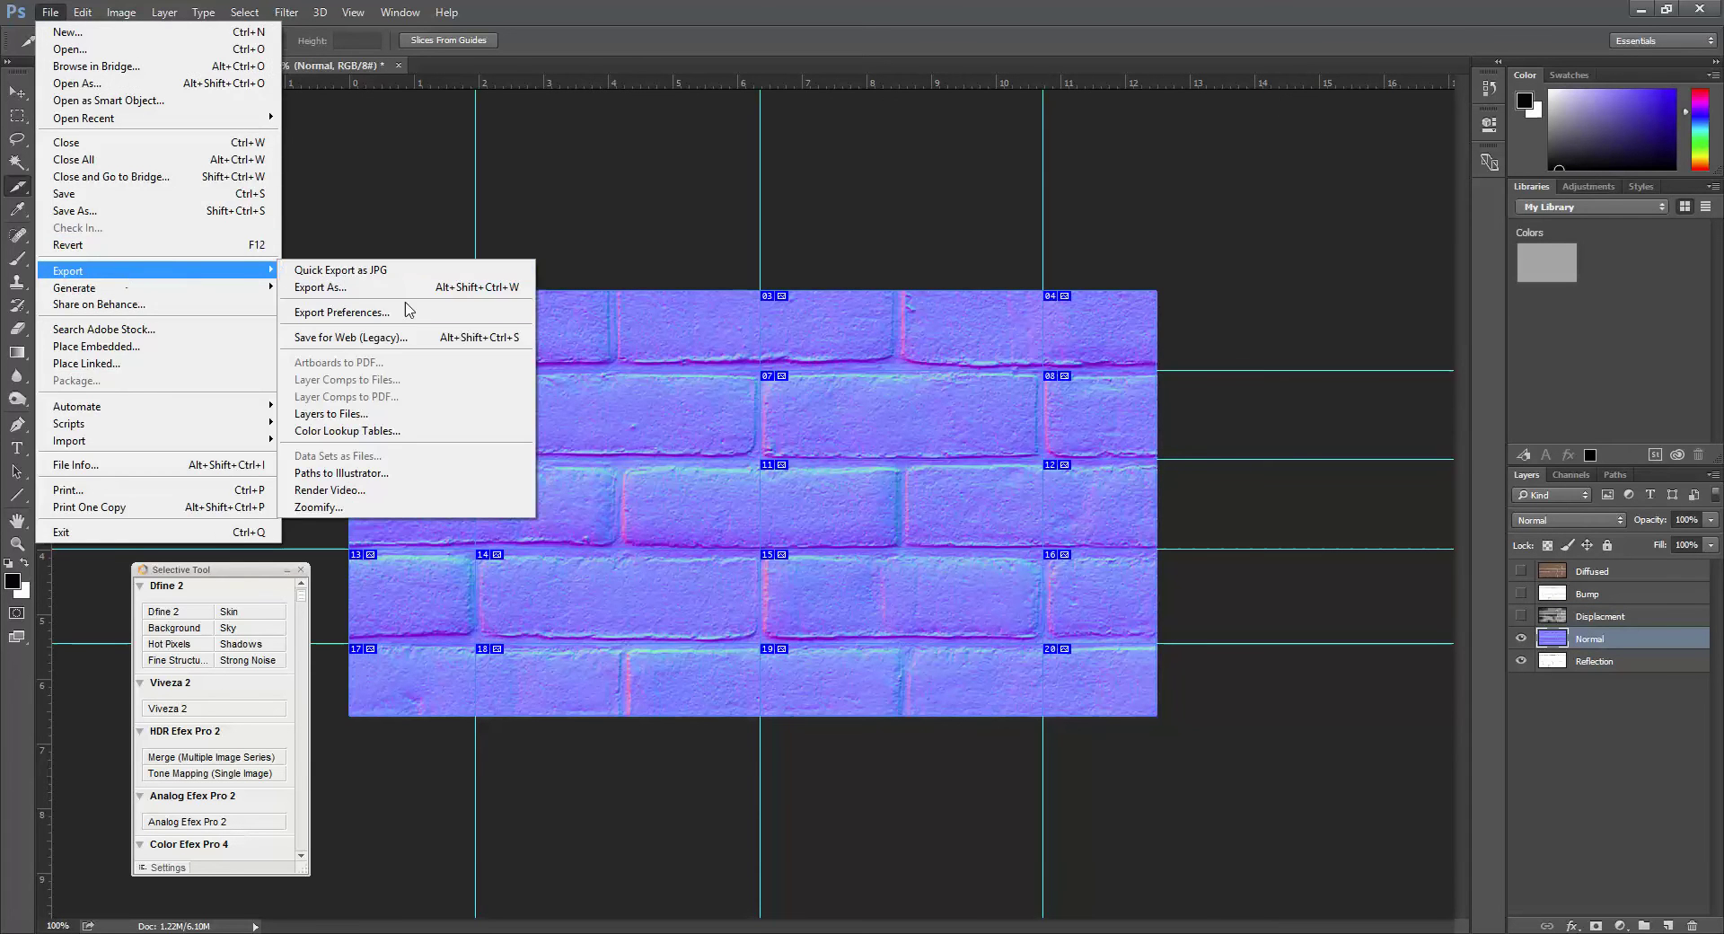
{"action": "left_click", "coordinate": [396, 338]}
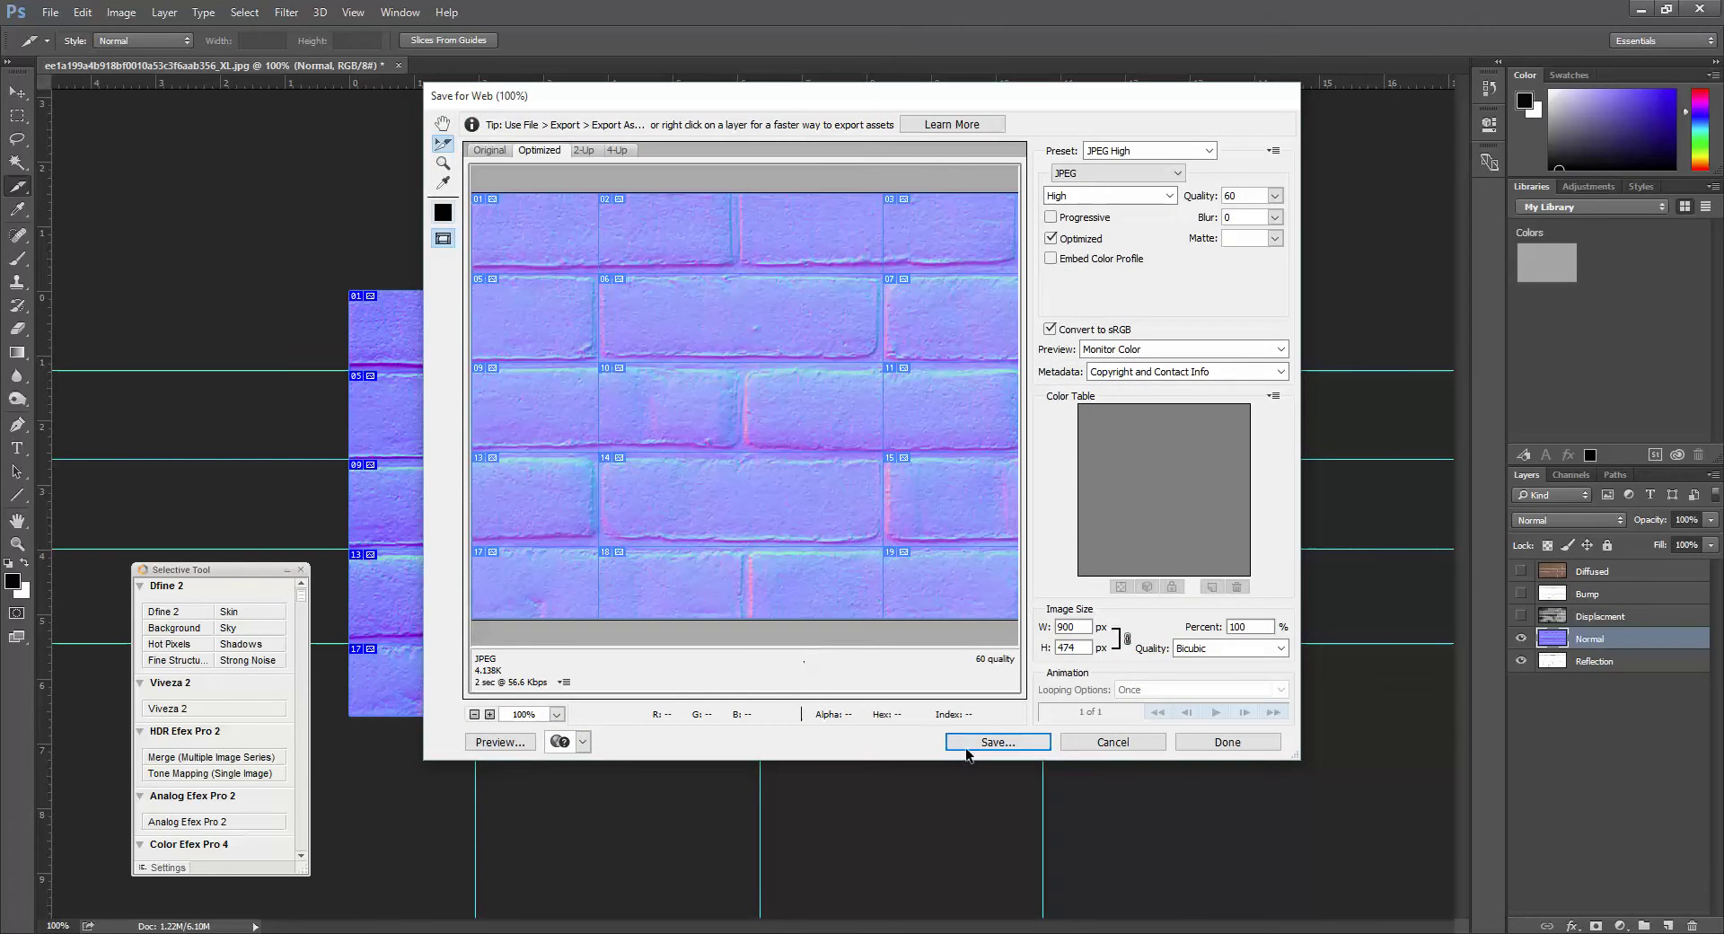
{"action": "left_click", "coordinate": [968, 744]}
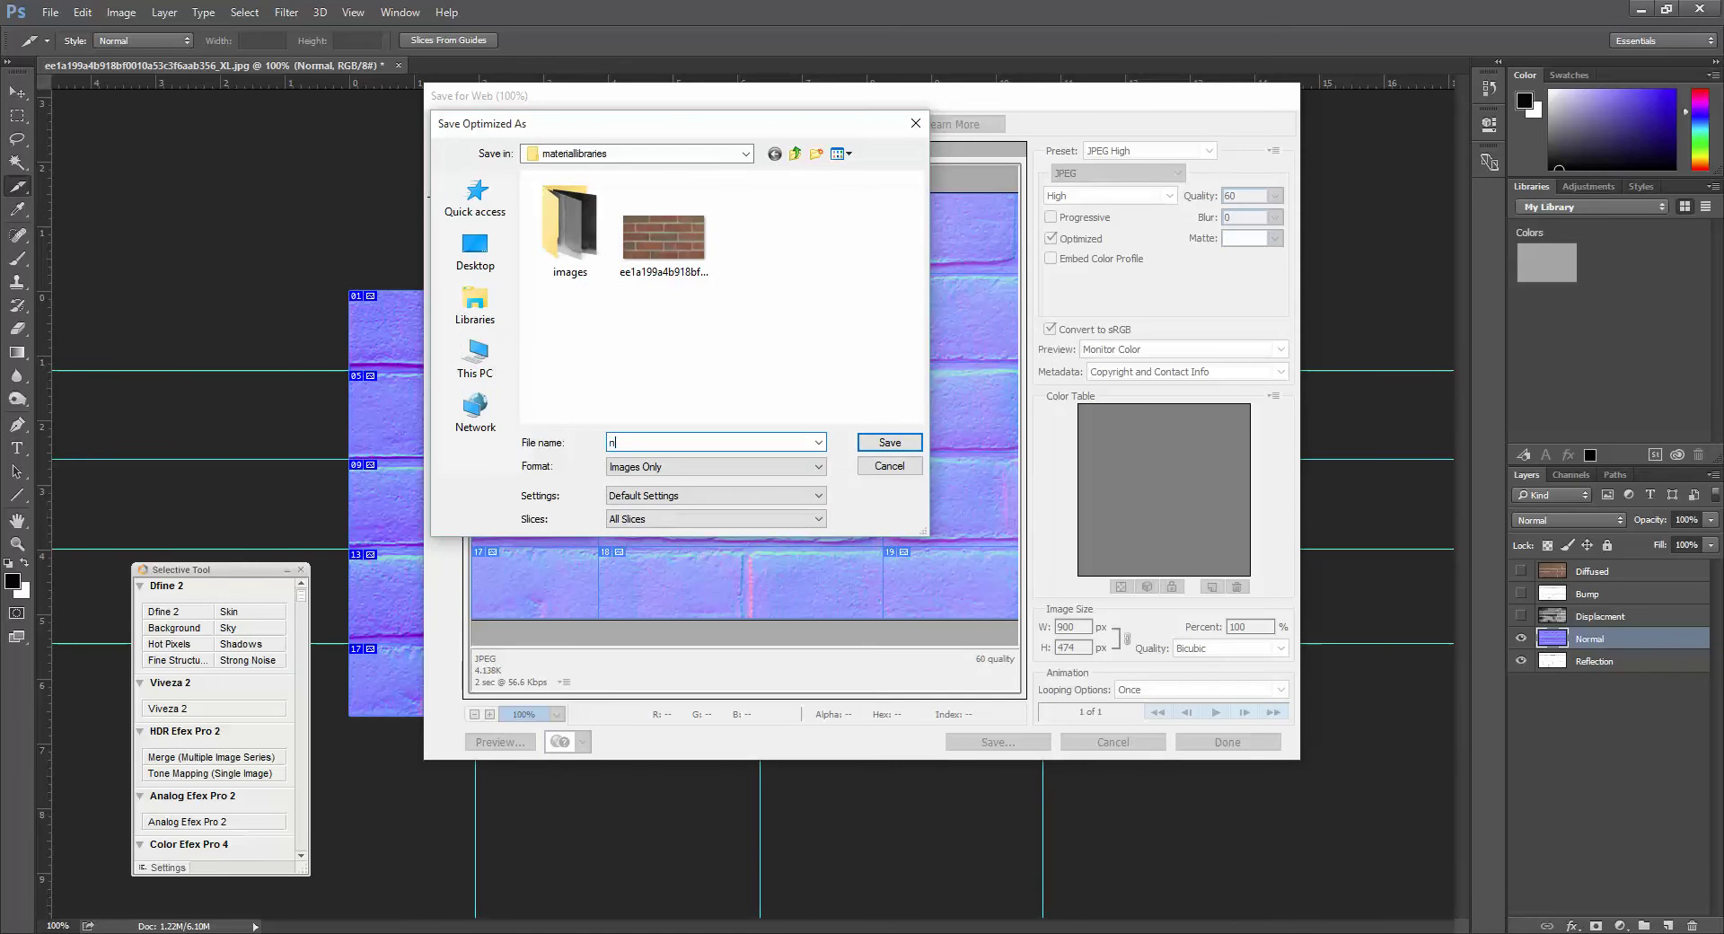
{"action": "left_click", "coordinate": [902, 443]}
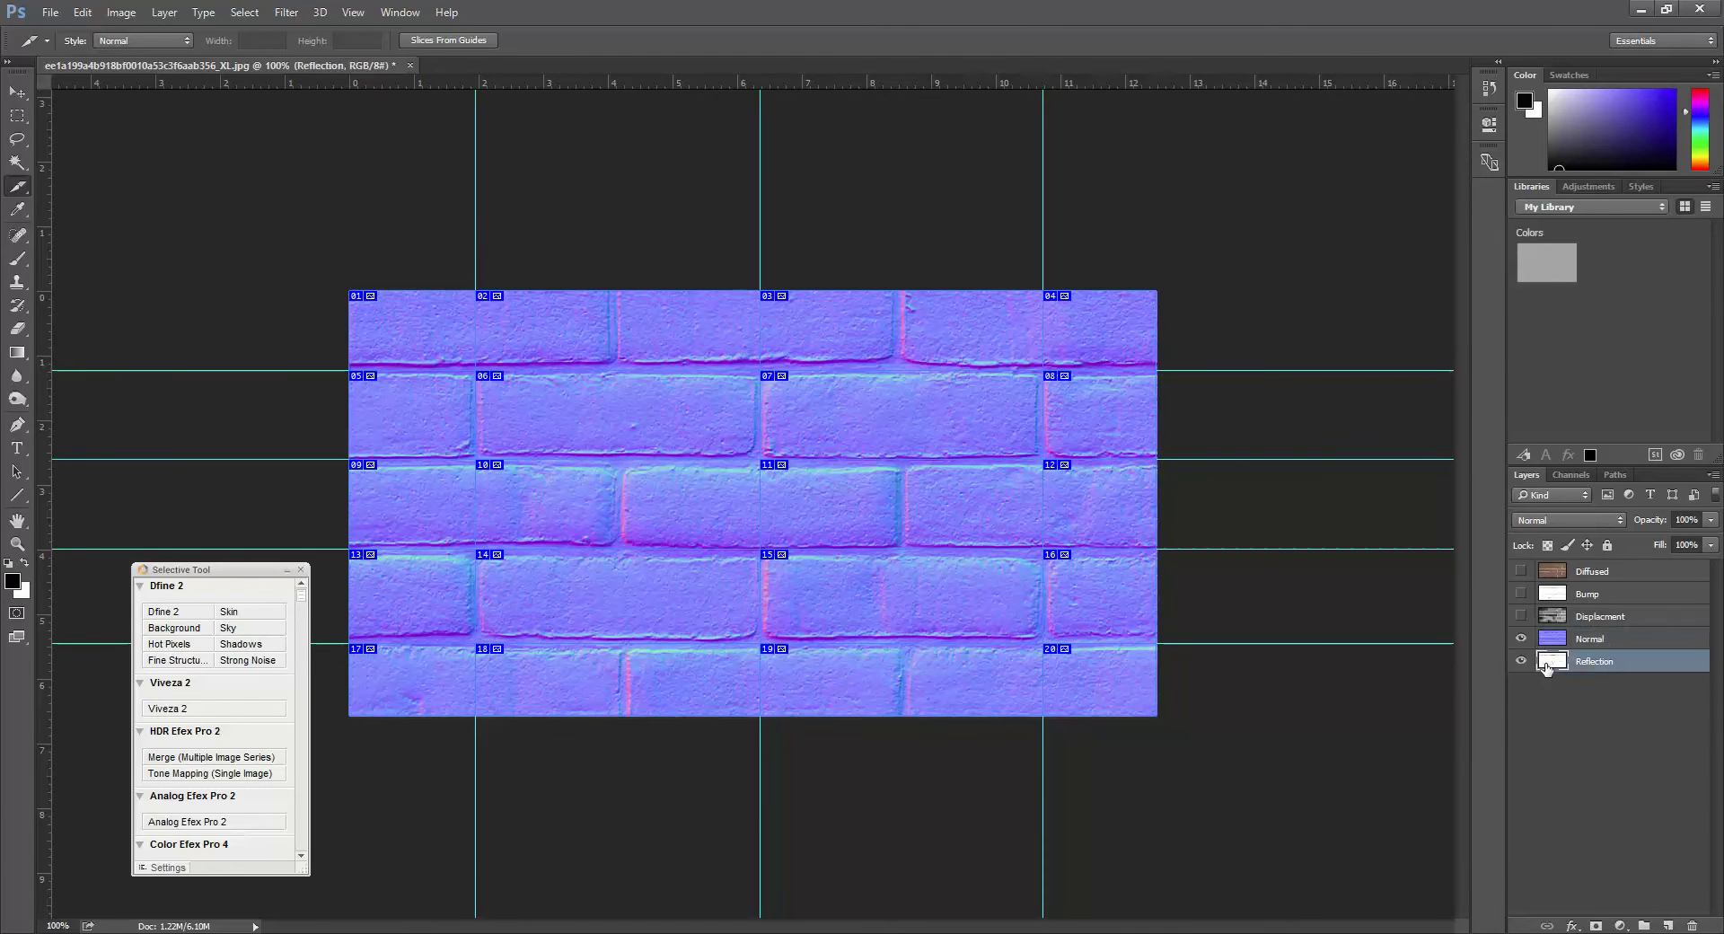
With only the Reflection layer visible, export all its slices for web as JPEG High images named reflection in materiallibraries
{"action": "left_click", "coordinate": [50, 12]}
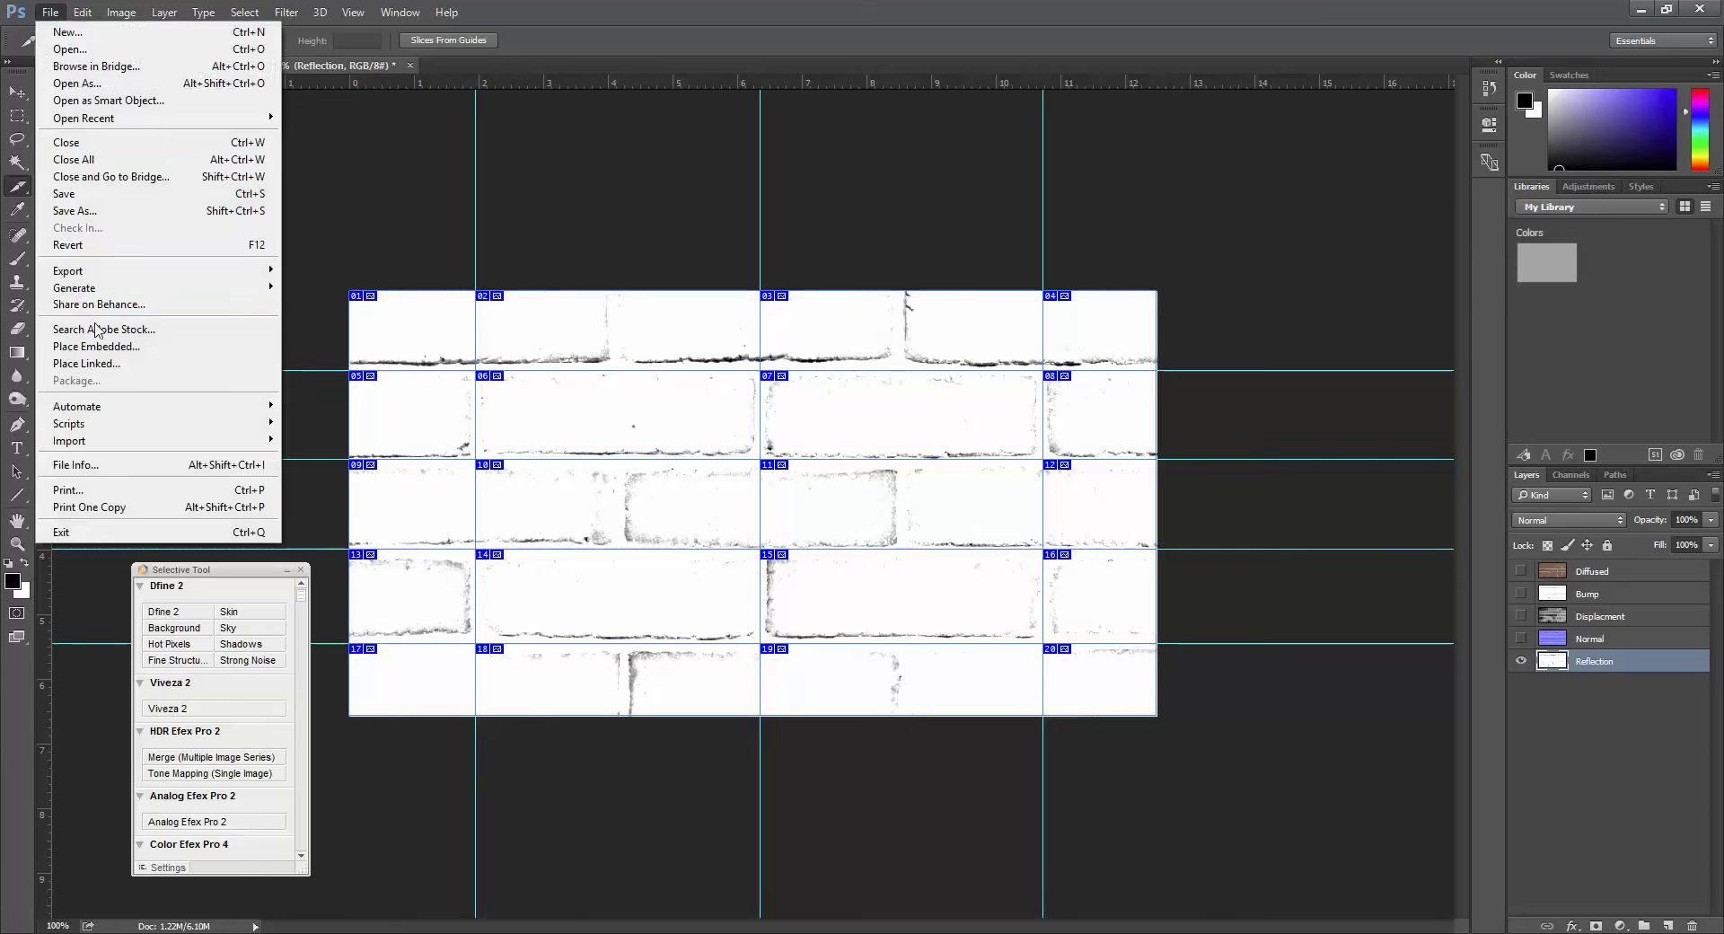
{"action": "mouse_move", "coordinate": [115, 270]}
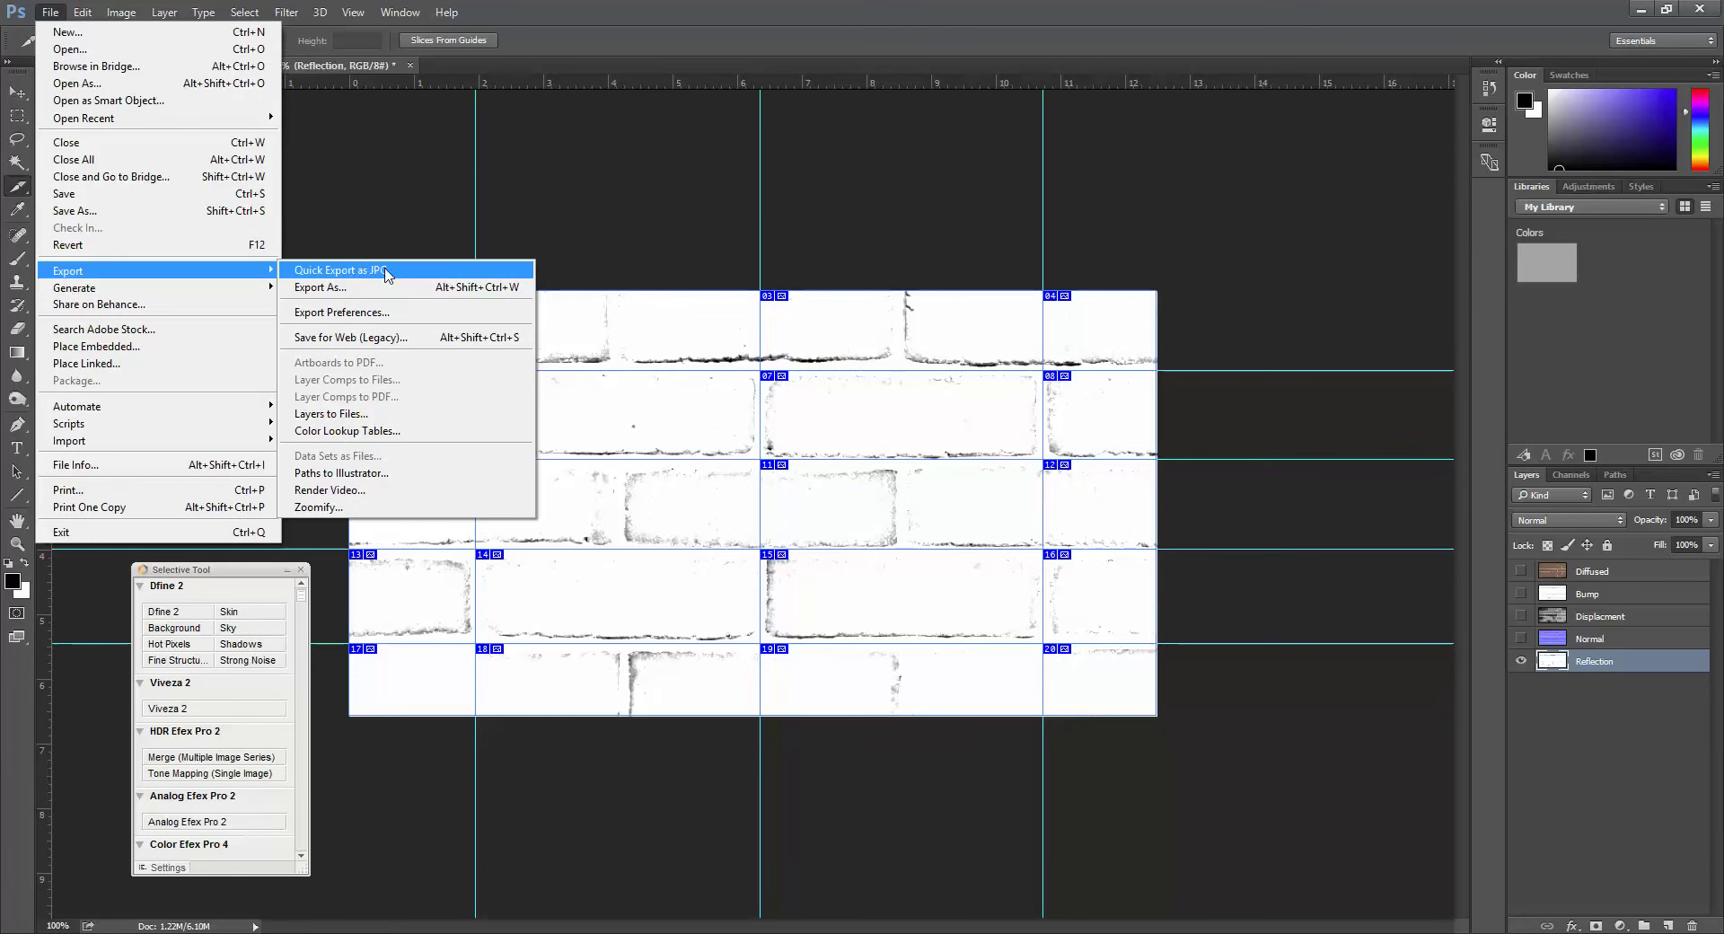
{"action": "left_click", "coordinate": [381, 338]}
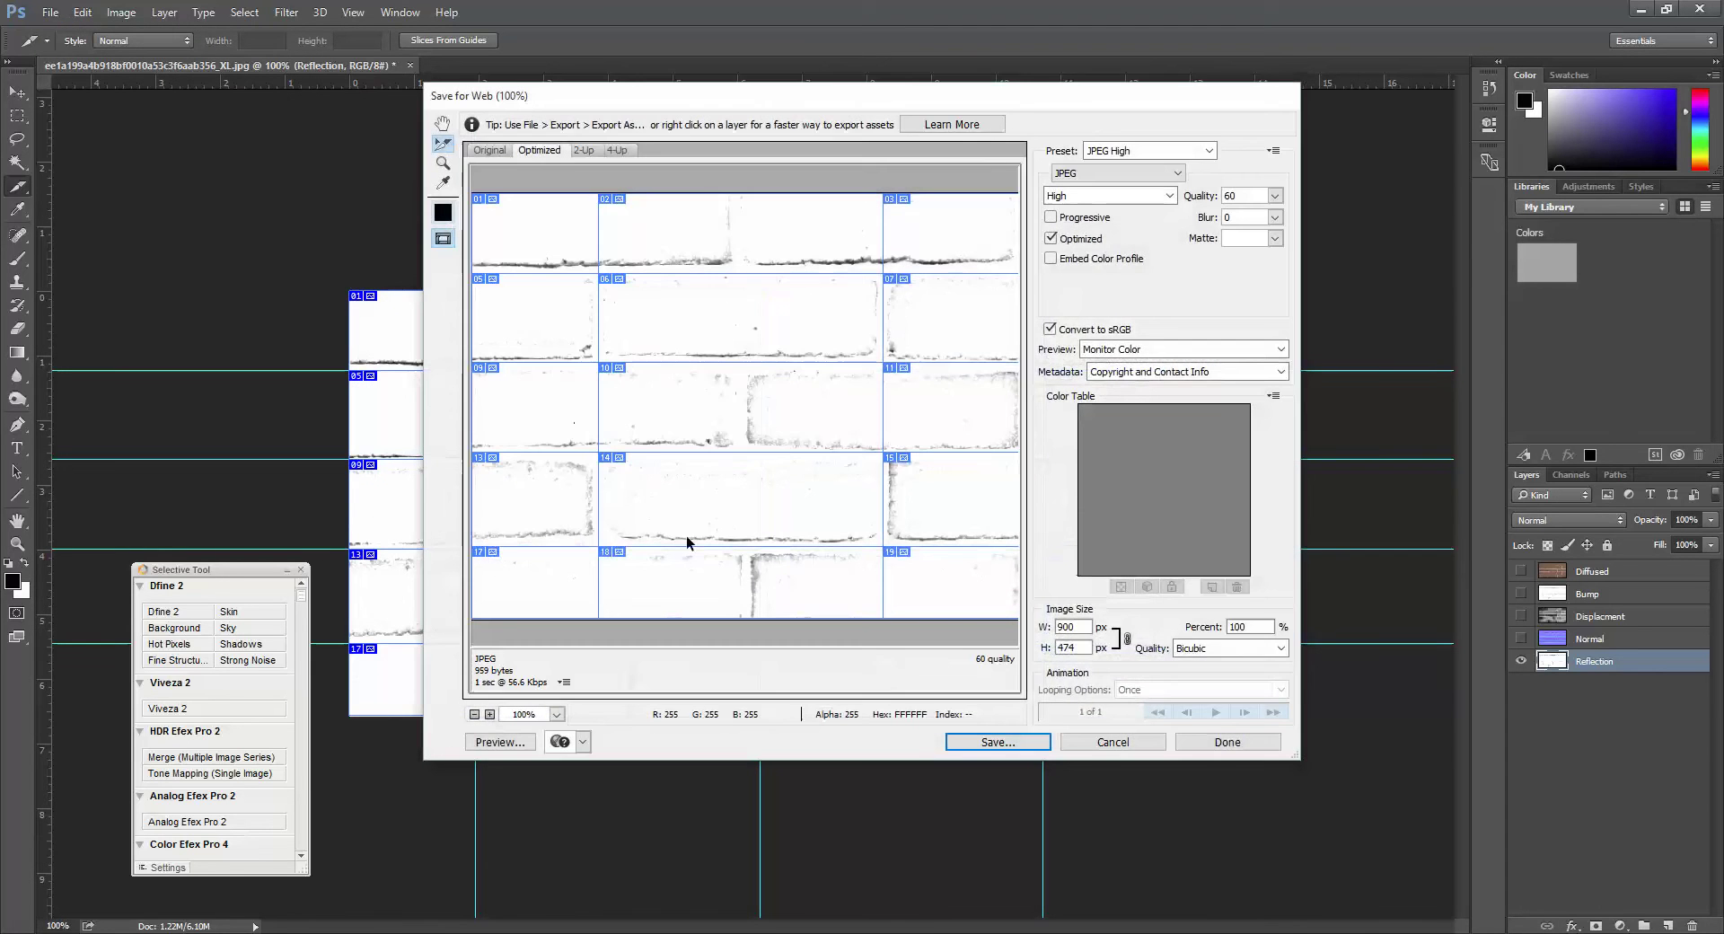
{"action": "left_click", "coordinate": [987, 741]}
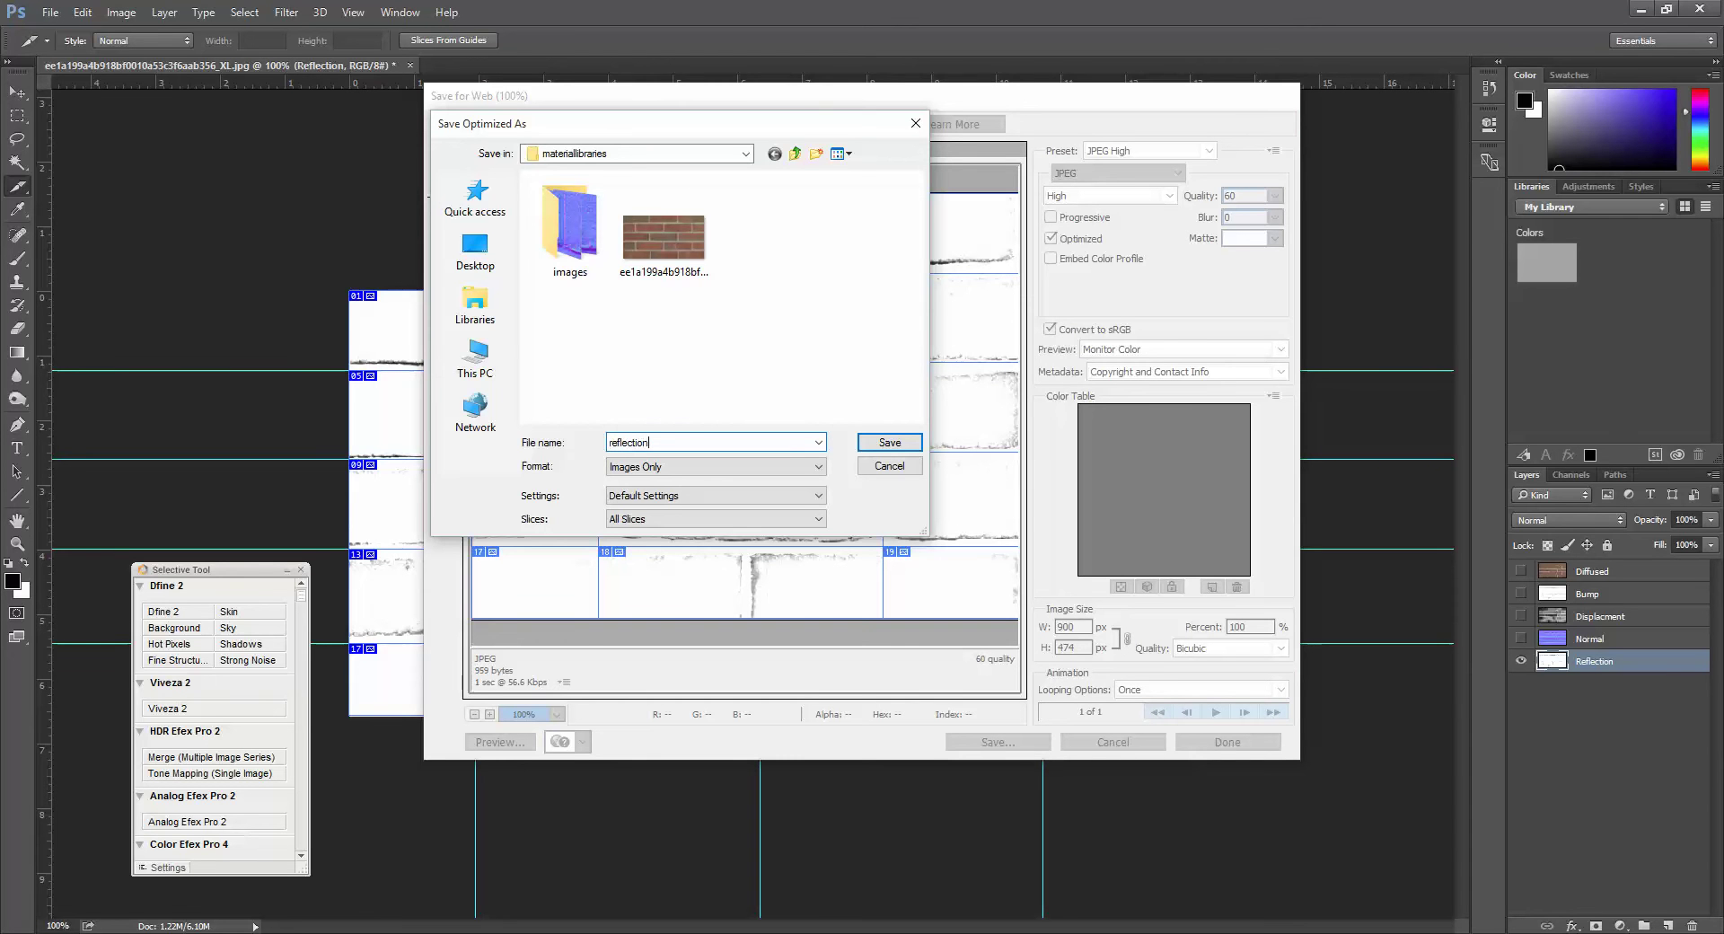
{"action": "key", "text": "Return"}
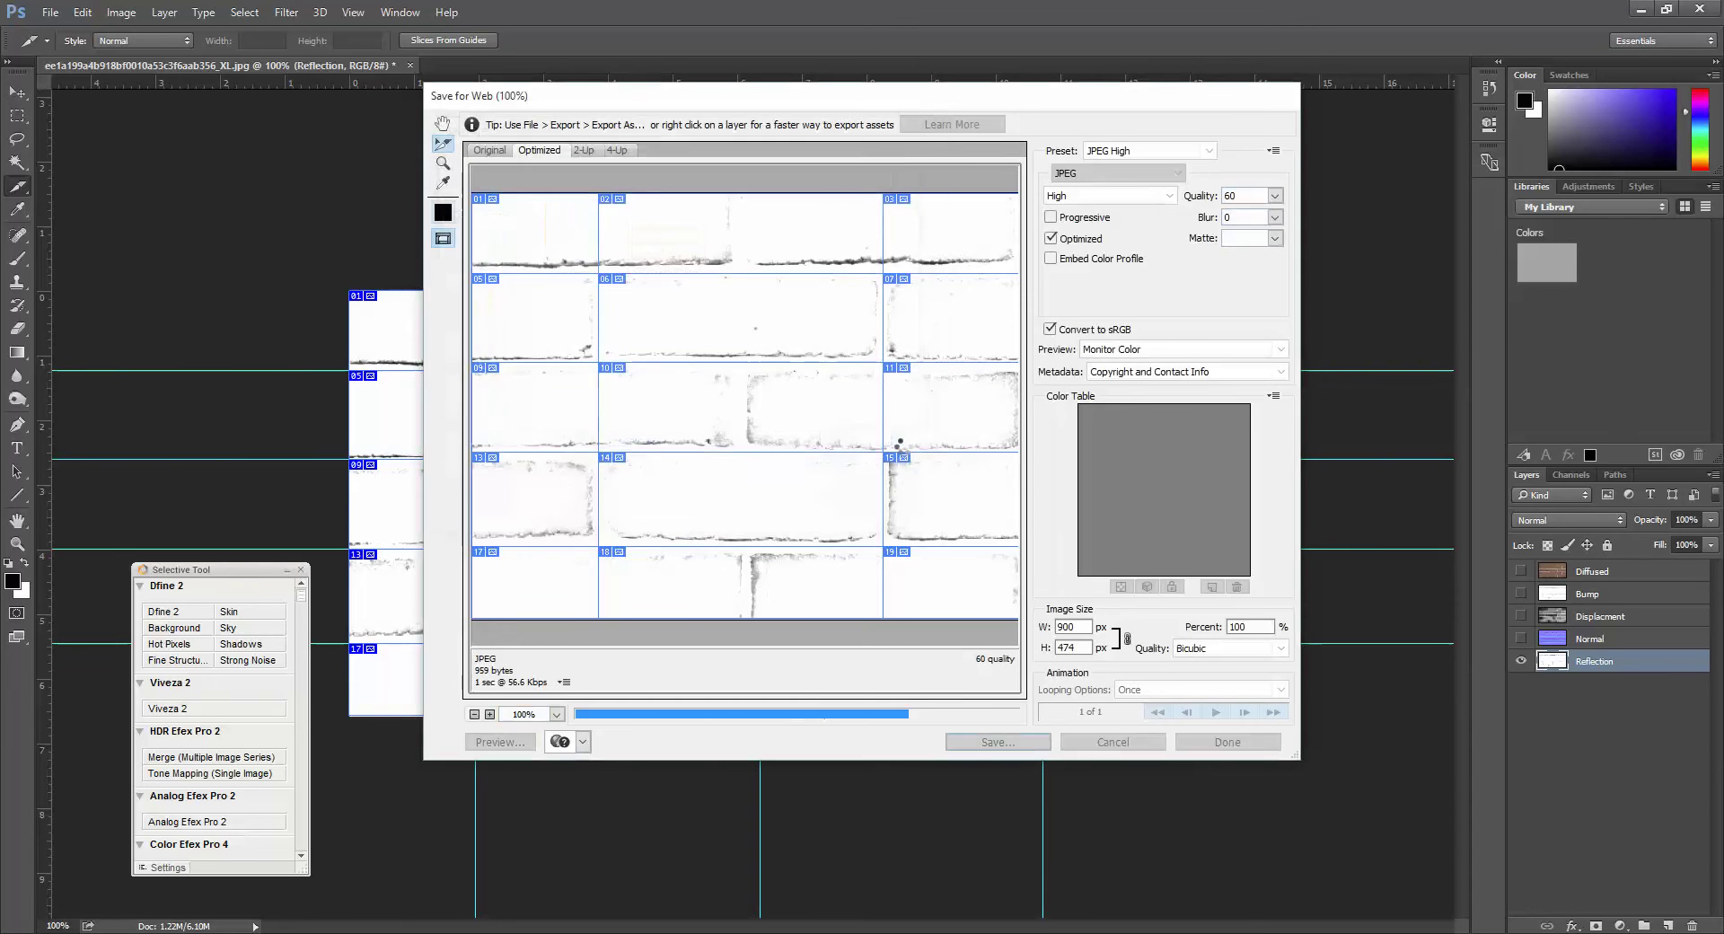
Switch to the materiallibraries folder in File Explorer, open its images folder and show the tiles as extra large icons in a maximized window
{"action": "key", "text": "alt+Tab"}
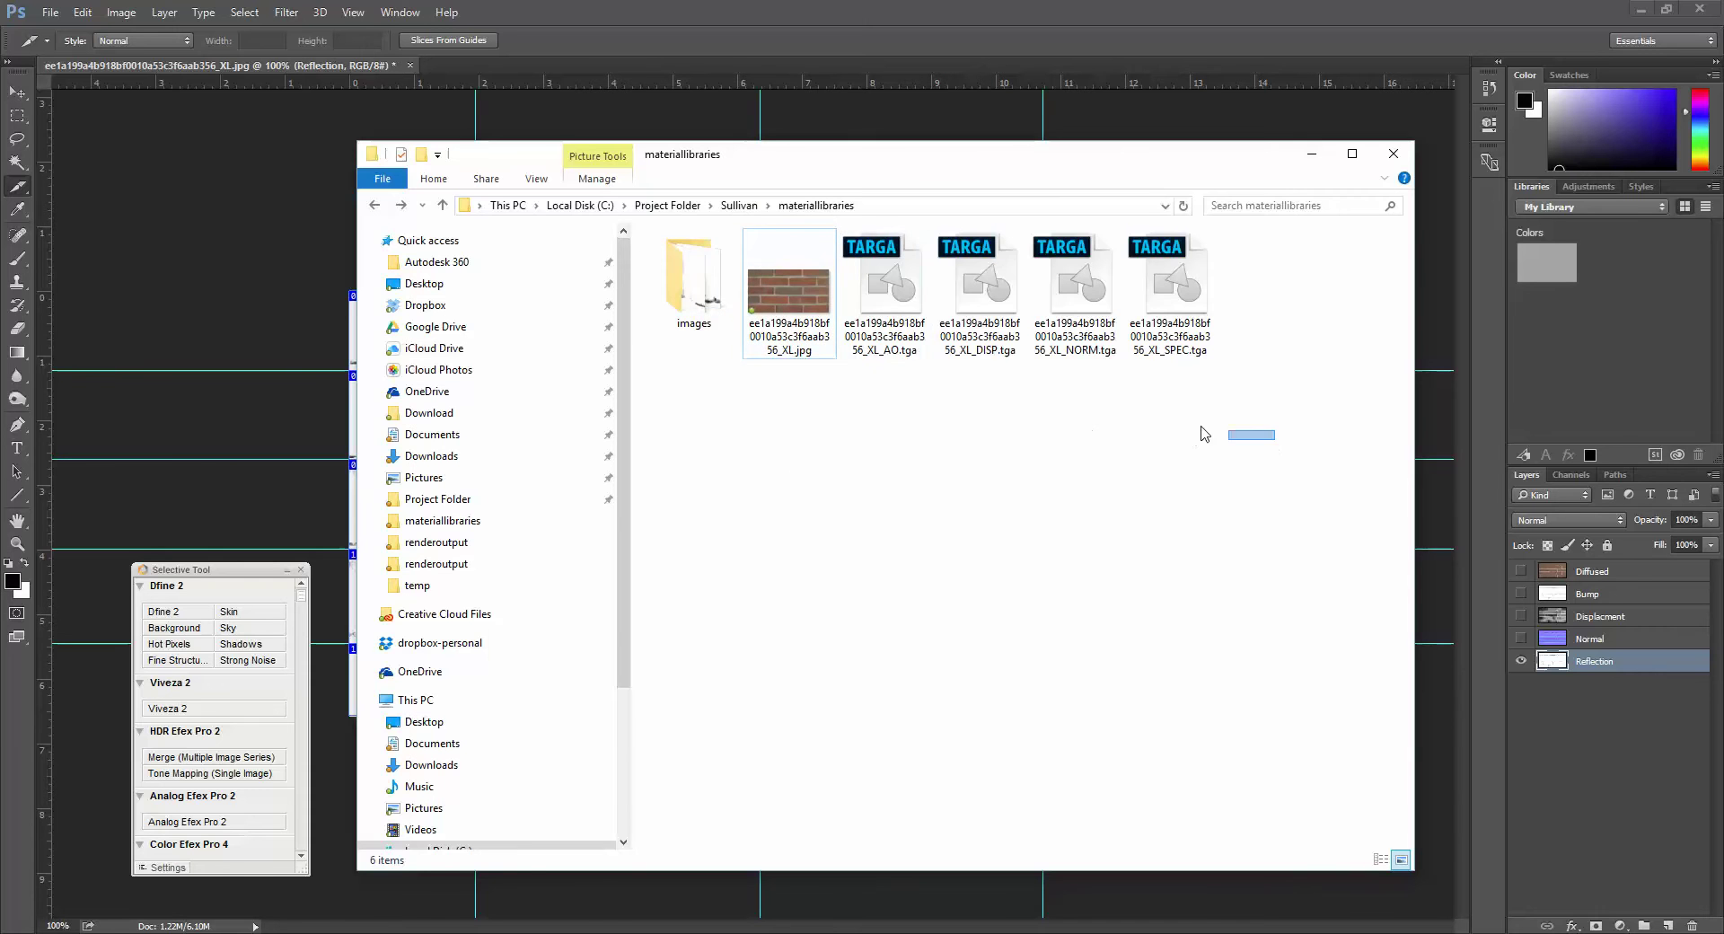
{"action": "left_click_drag", "start_coordinate": [1204, 433], "coordinate": [794, 307]}
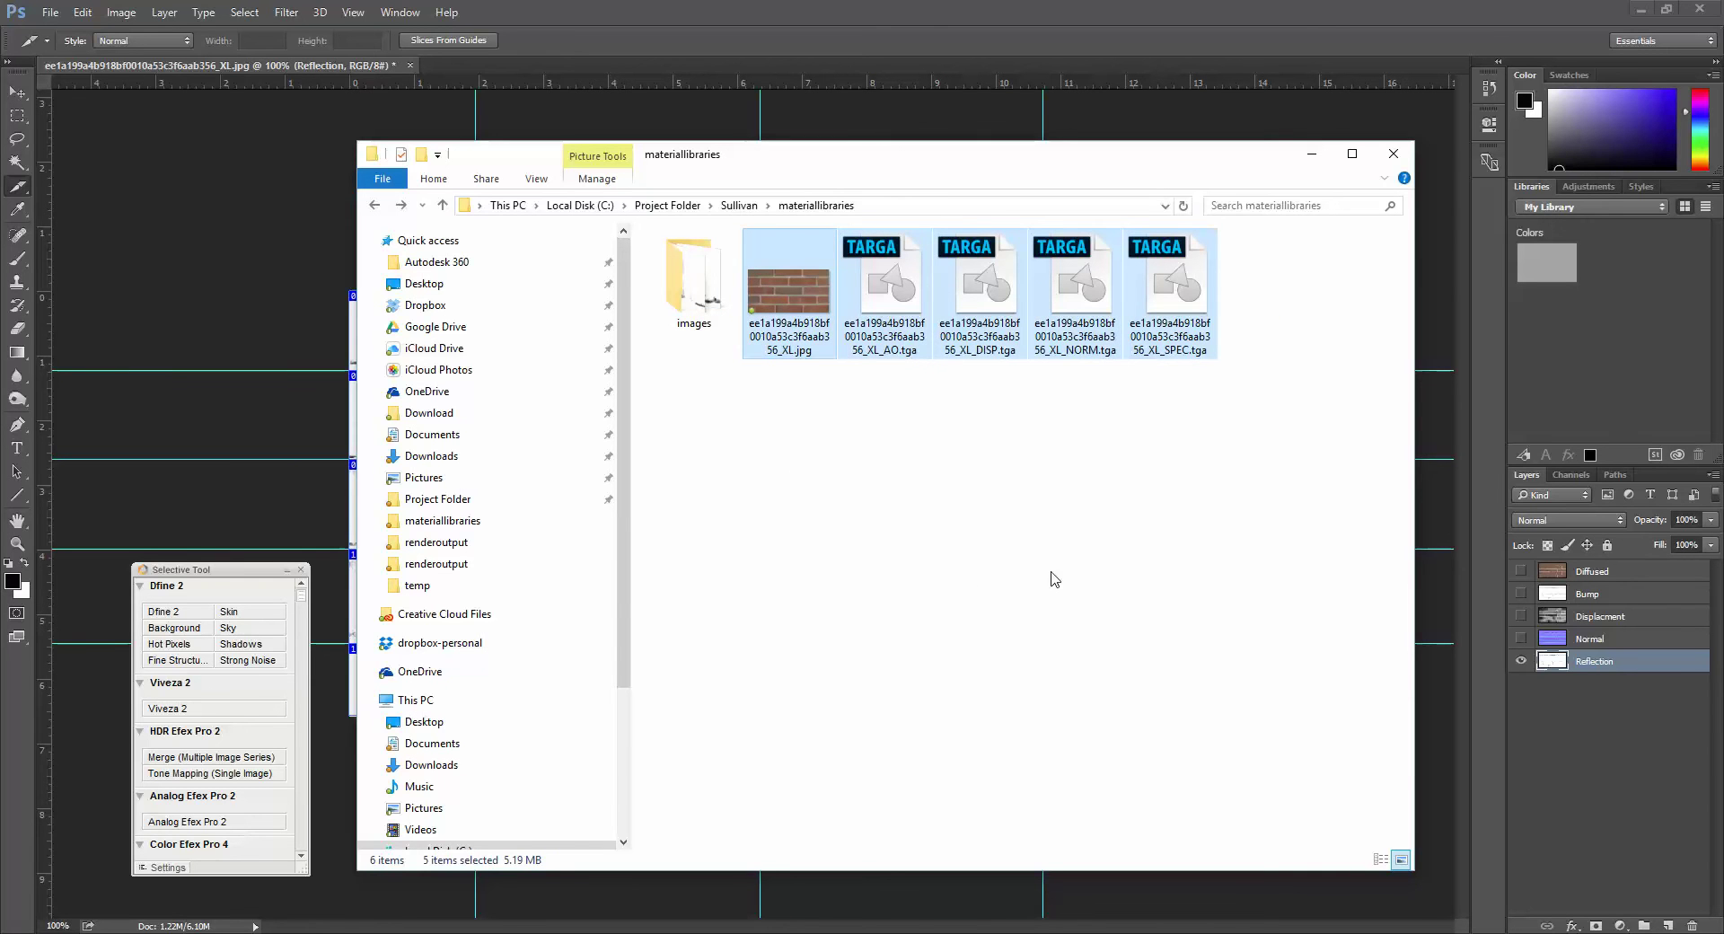
{"action": "right_click", "coordinate": [987, 515]}
{"action": "left_click", "coordinate": [877, 473]}
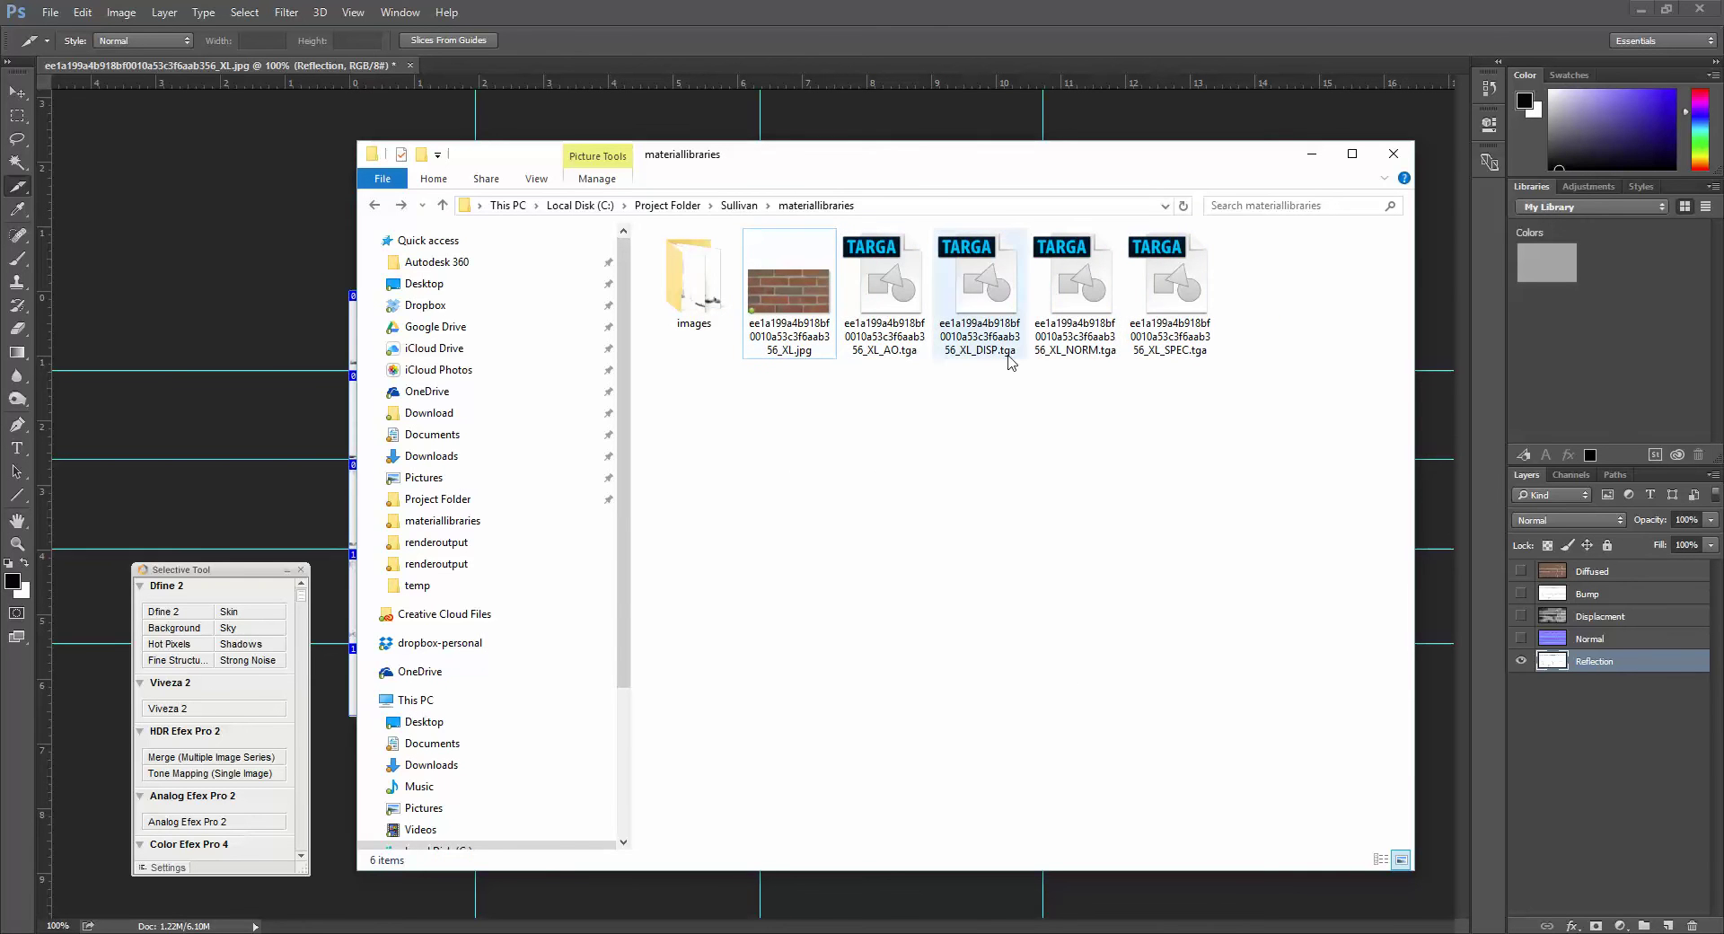
{"action": "double_click", "coordinate": [719, 281]}
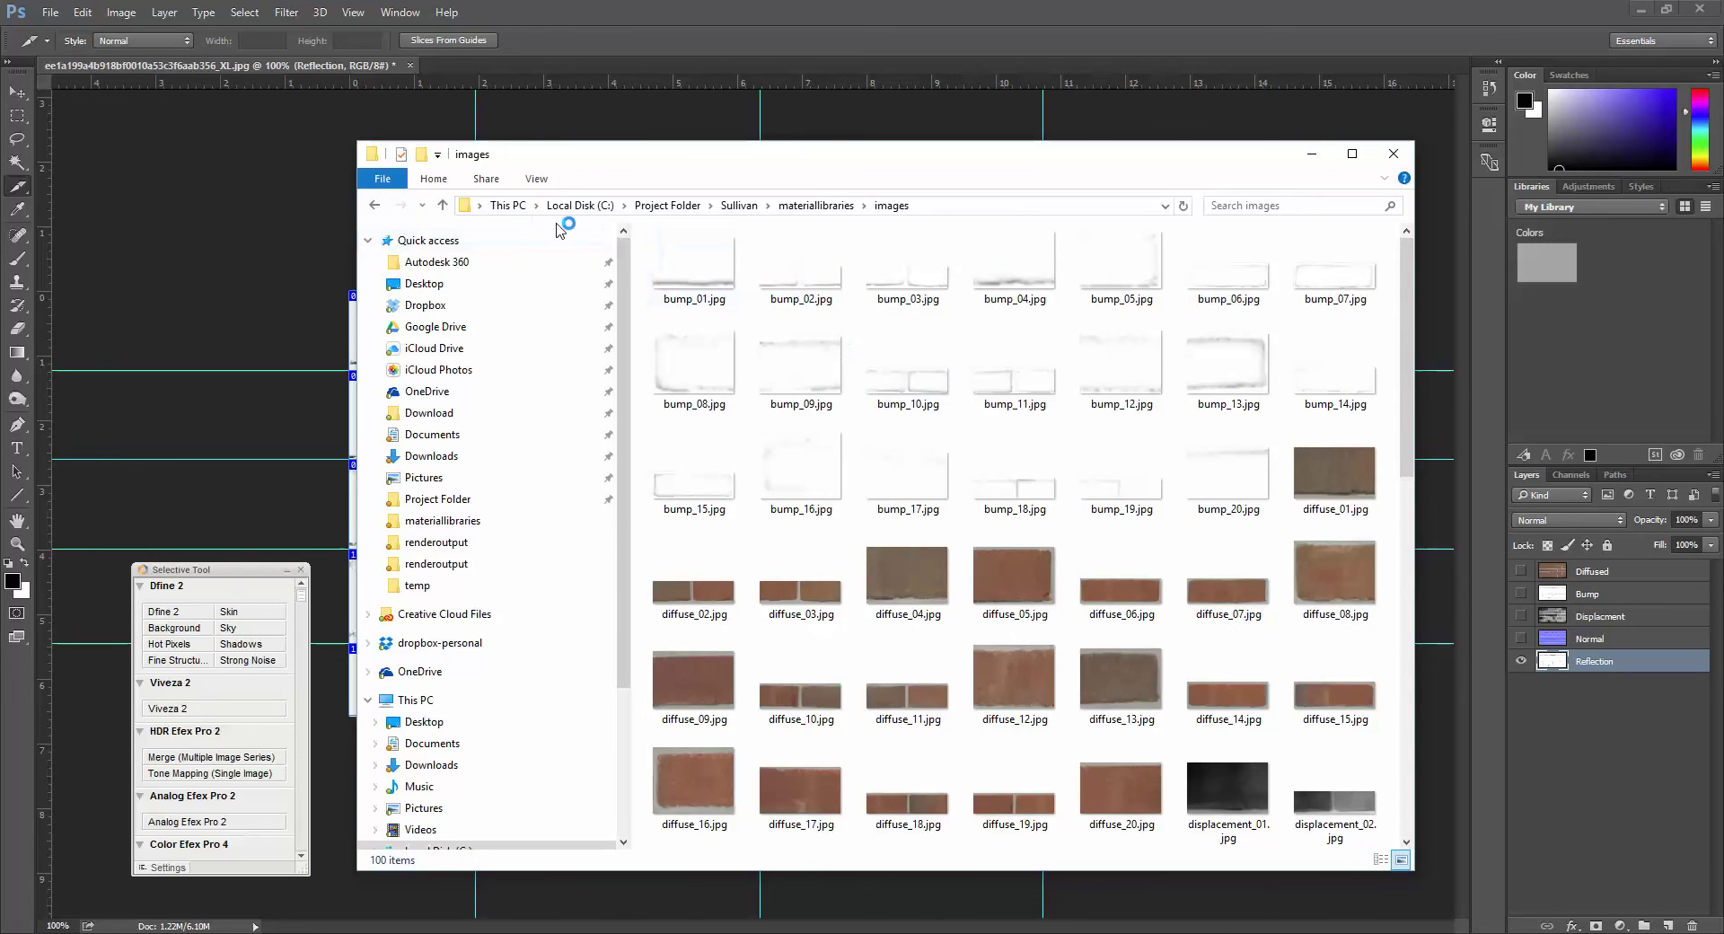
{"action": "left_click", "coordinate": [535, 179]}
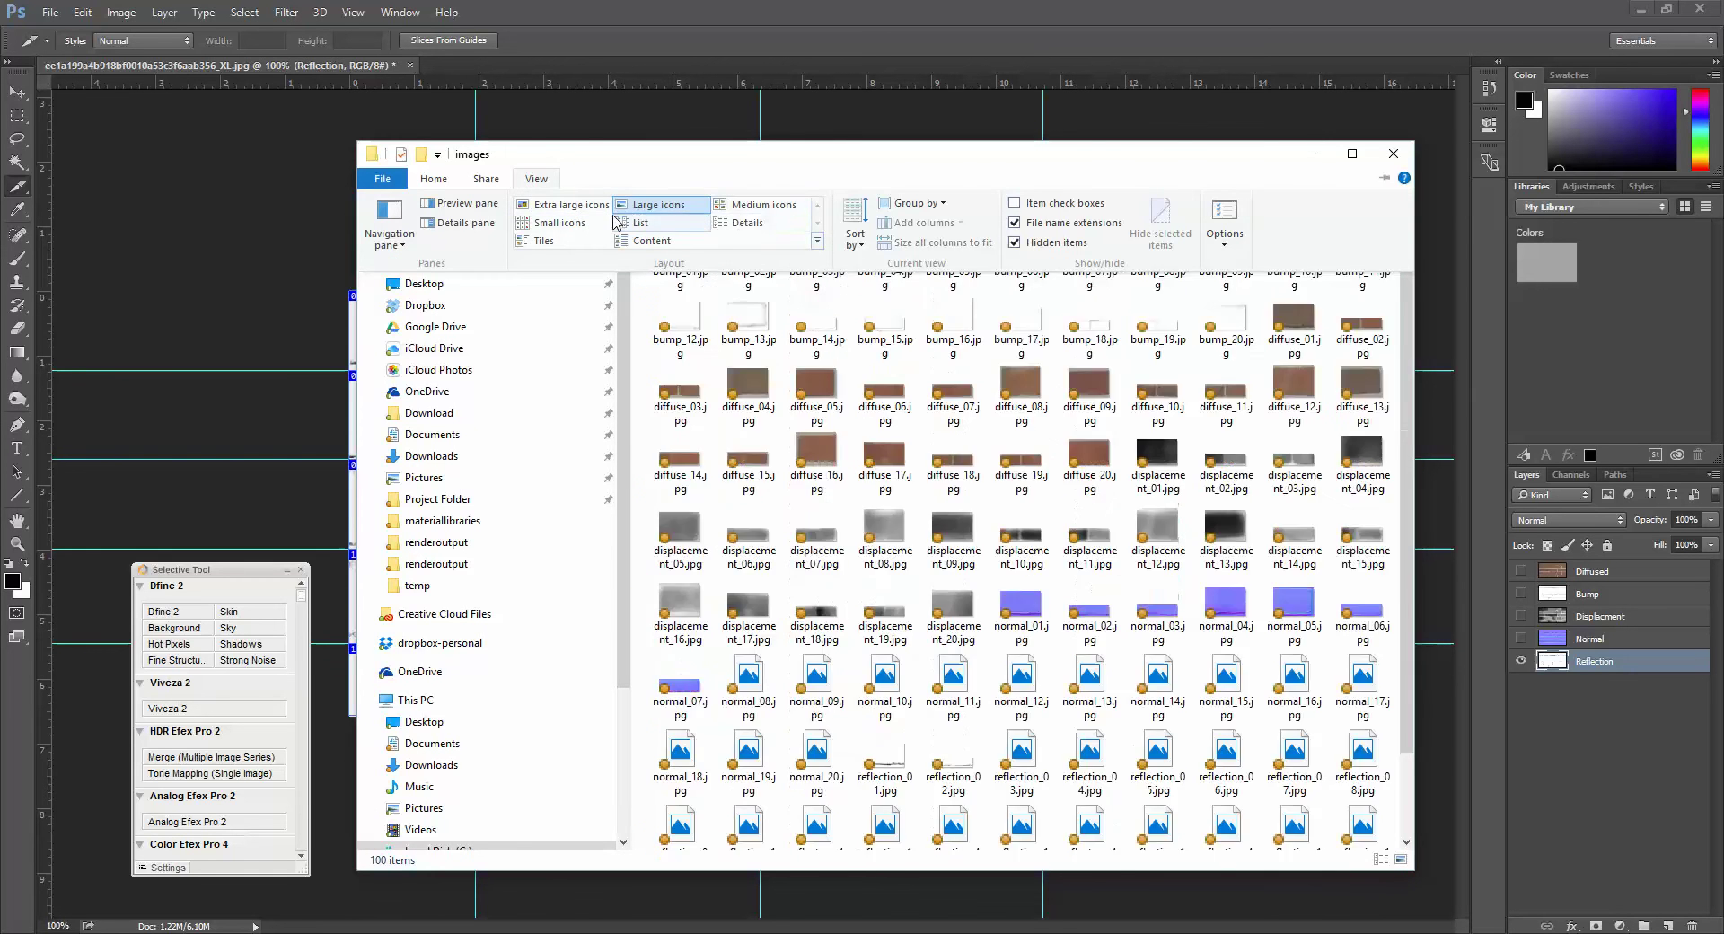
{"action": "left_click", "coordinate": [575, 205]}
{"action": "left_click", "coordinate": [1351, 155]}
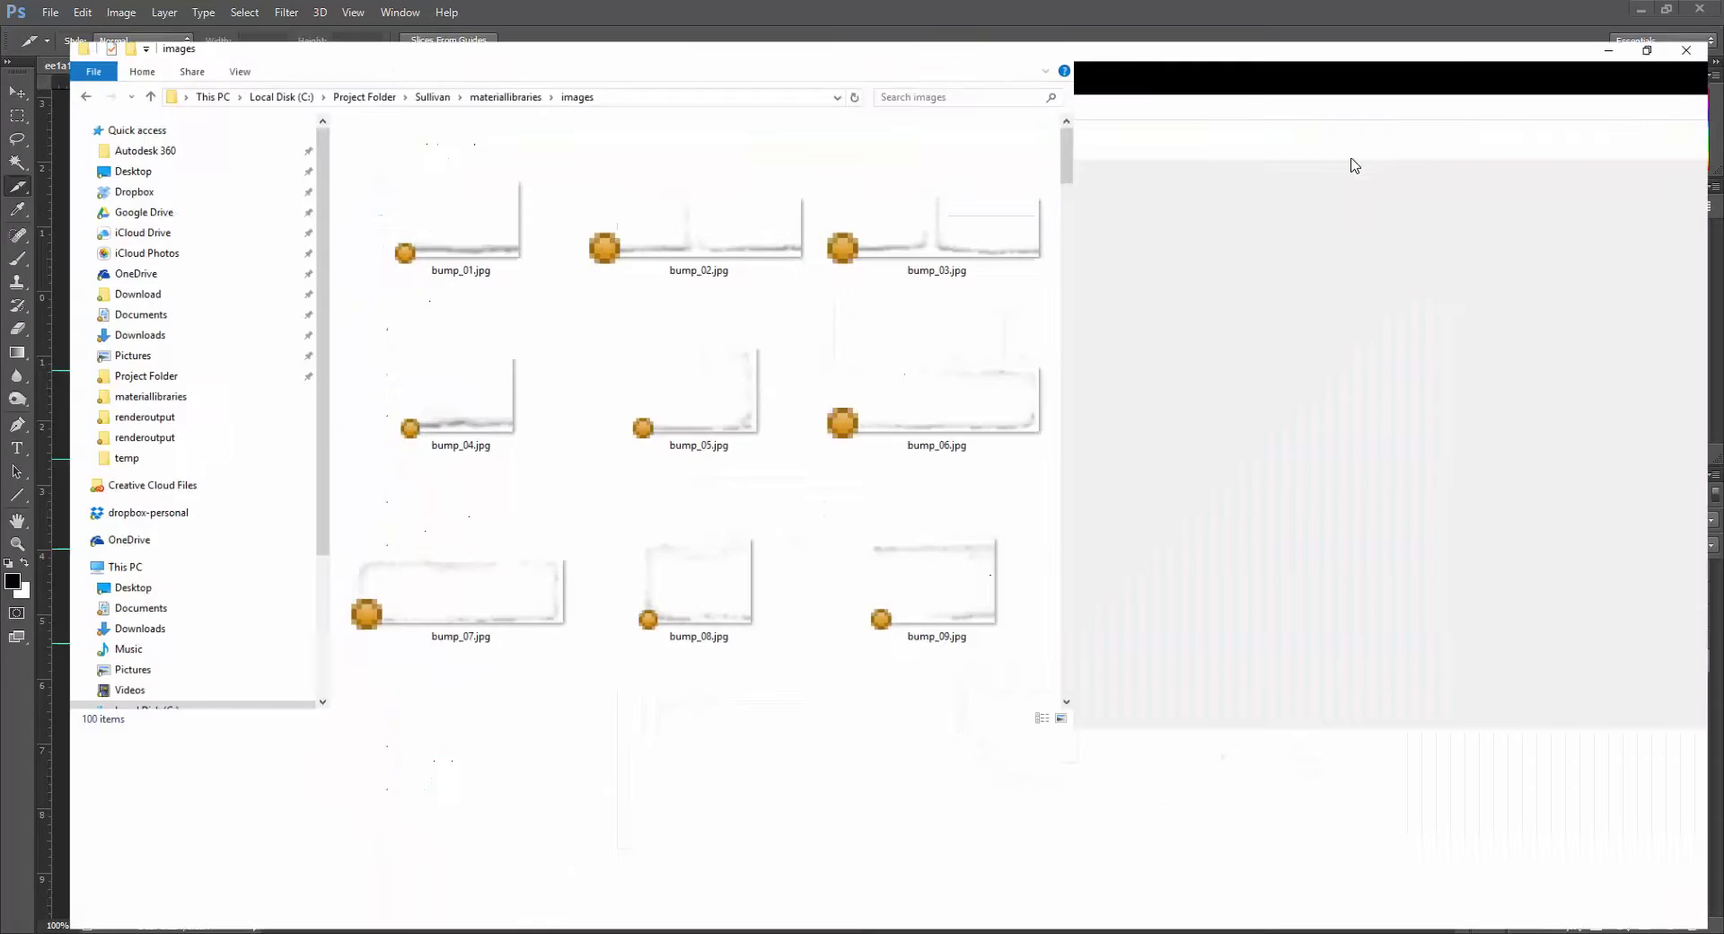
Select all bump tiles except the full-brick ones bump_06, bump_07, bump_14 and bump_15
{"action": "left_click", "coordinate": [460, 232]}
{"action": "left_click", "coordinate": [647, 220], "text": "ctrl"}
{"action": "left_click", "coordinate": [1024, 220], "text": "ctrl"}
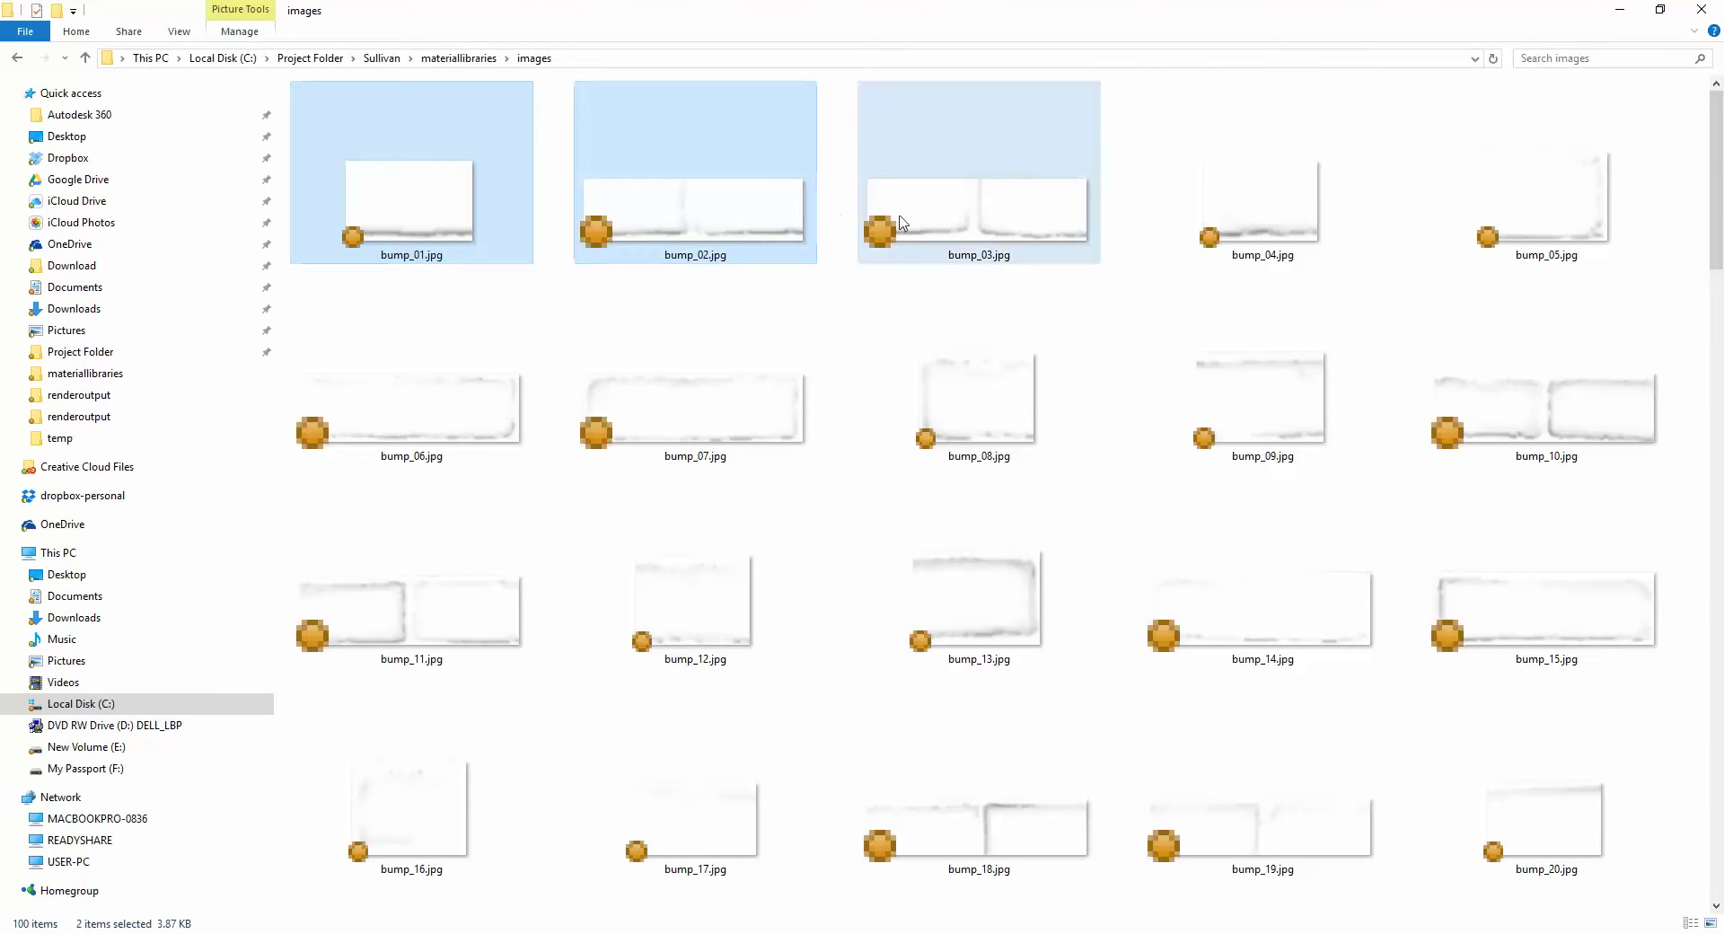
{"action": "left_click", "coordinate": [1247, 220], "text": "ctrl"}
{"action": "left_click", "coordinate": [1479, 221], "text": "ctrl"}
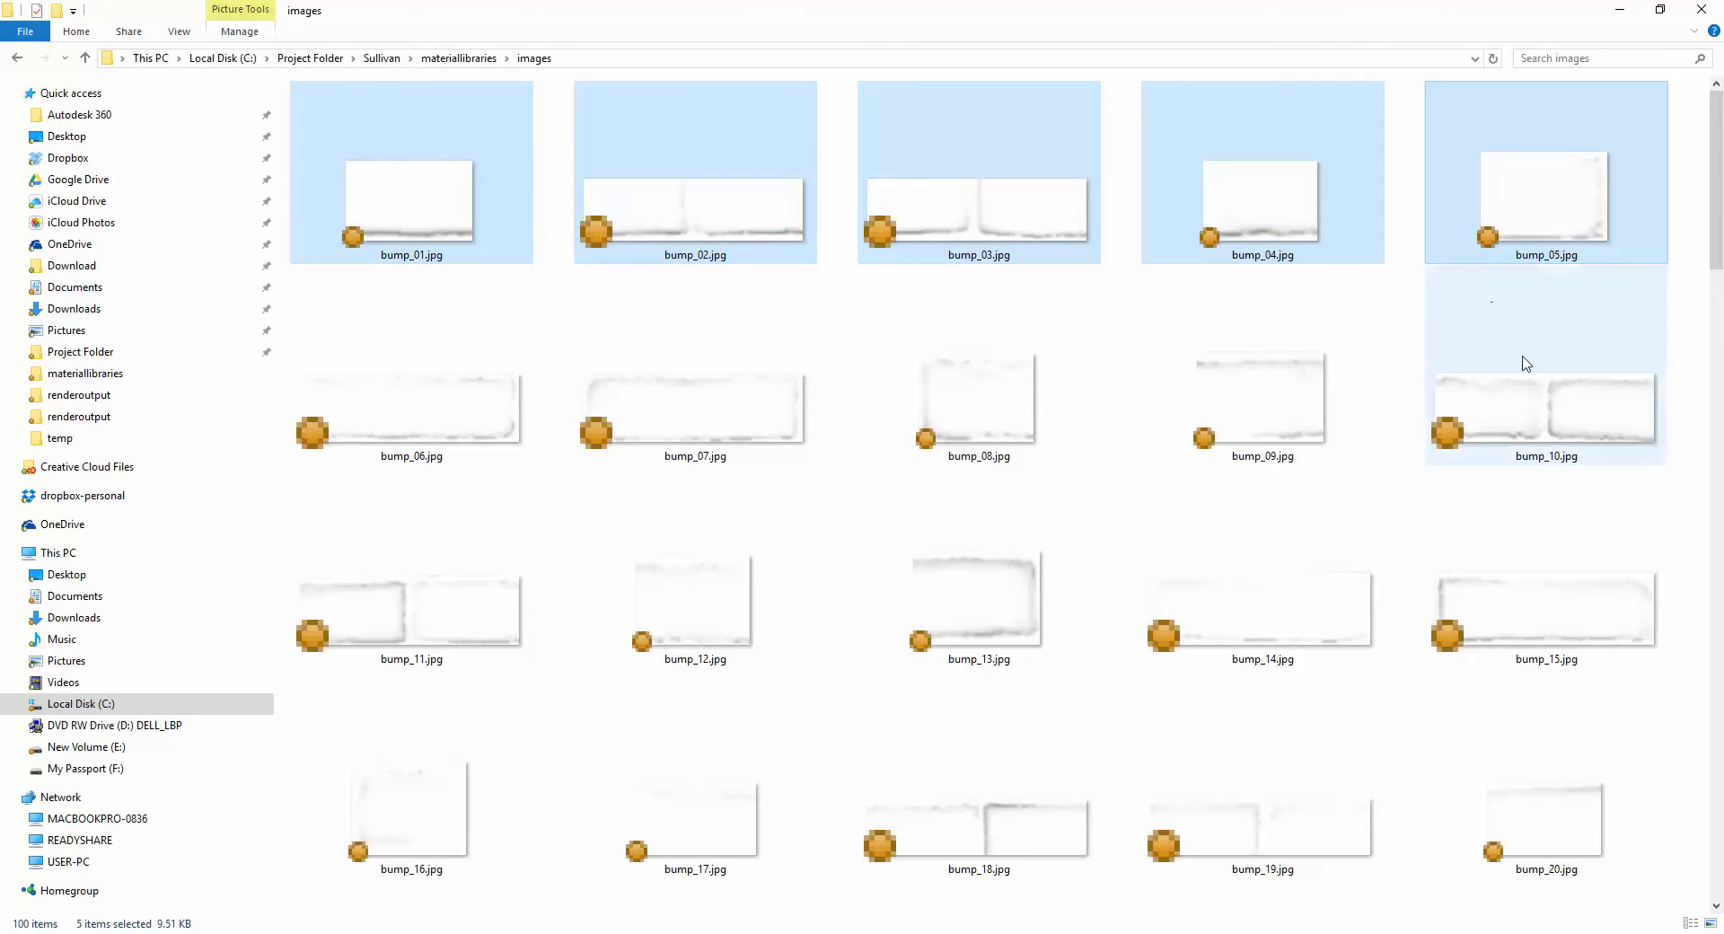
{"action": "left_click", "coordinate": [1531, 392], "text": "ctrl"}
{"action": "left_click", "coordinate": [1346, 404], "text": "ctrl"}
{"action": "left_click", "coordinate": [1068, 415], "text": "ctrl"}
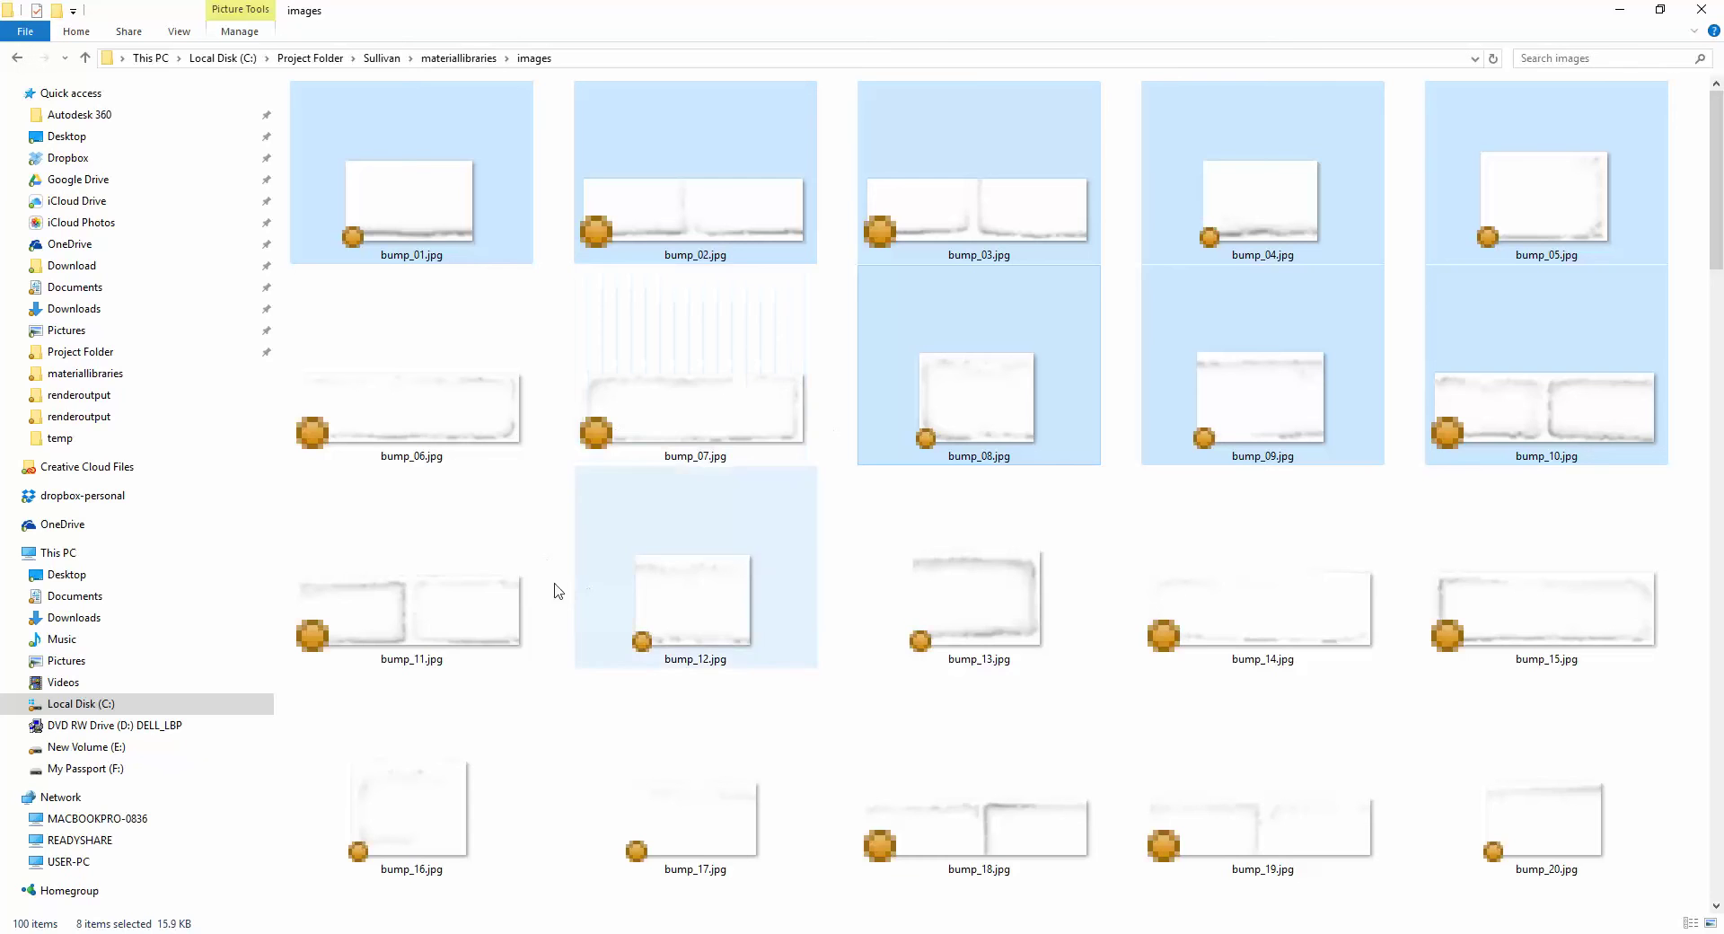
{"action": "left_click", "coordinate": [516, 597], "text": "ctrl"}
{"action": "left_click", "coordinate": [647, 624], "text": "ctrl"}
{"action": "left_click", "coordinate": [939, 635], "text": "ctrl"}
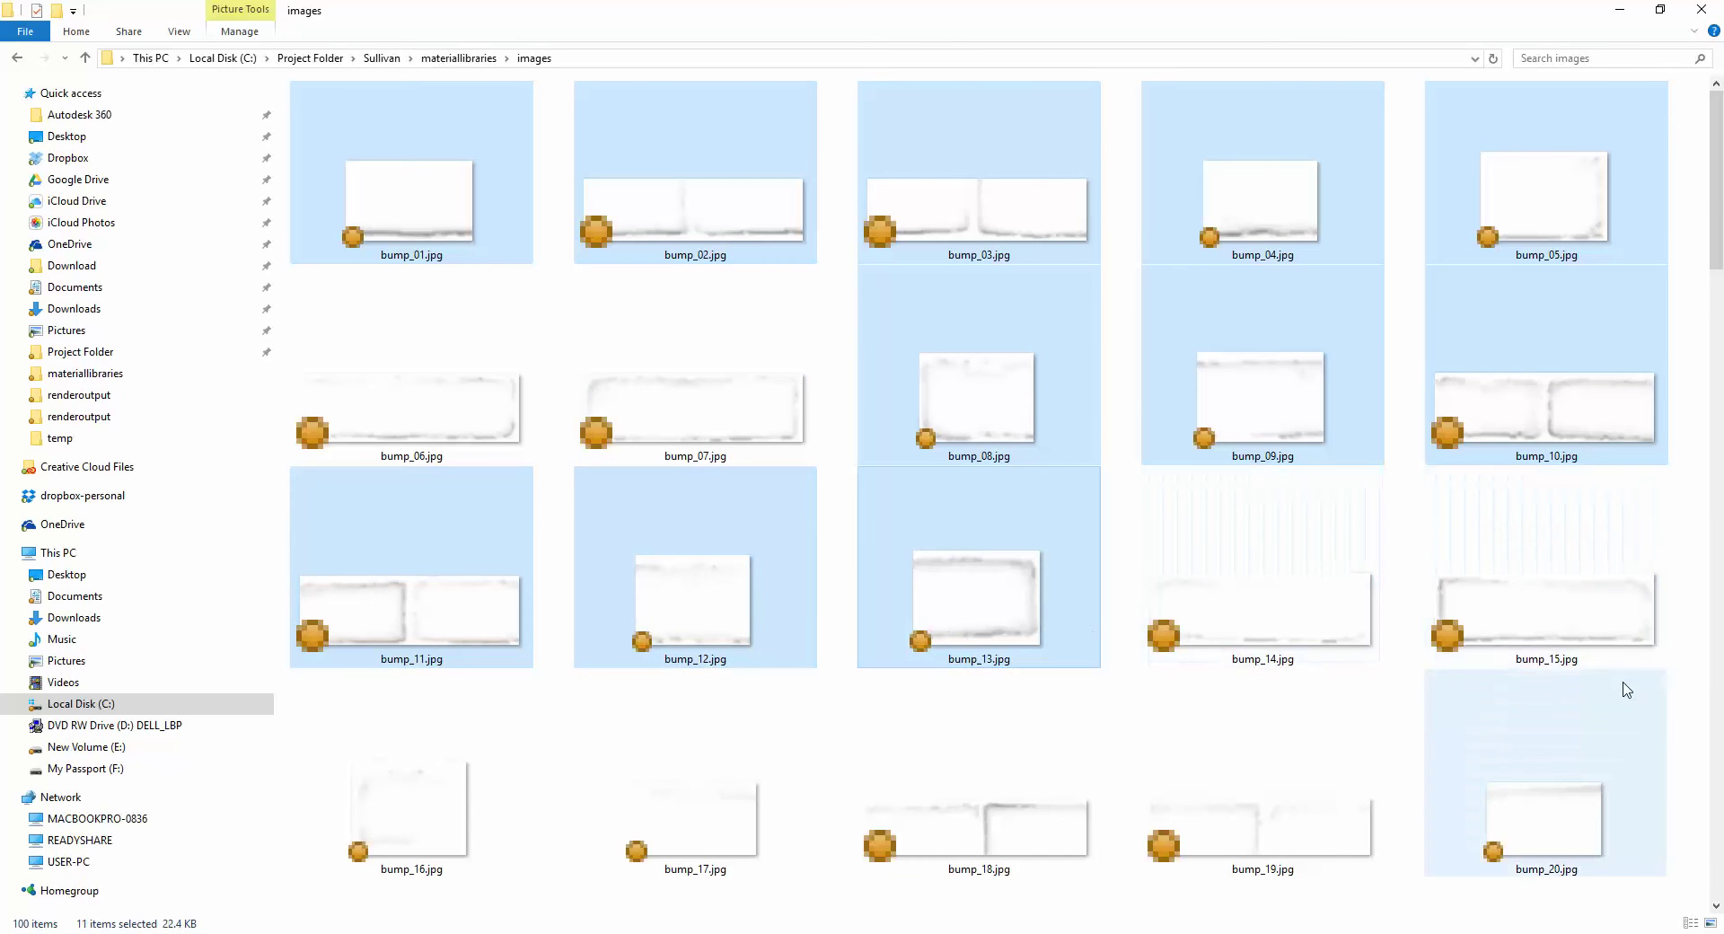
{"action": "scroll", "coordinate": [1627, 691], "scroll_direction": "down", "scroll_amount": 5}
{"action": "left_click", "coordinate": [992, 310], "text": "ctrl"}
{"action": "left_click", "coordinate": [1204, 292], "text": "ctrl"}
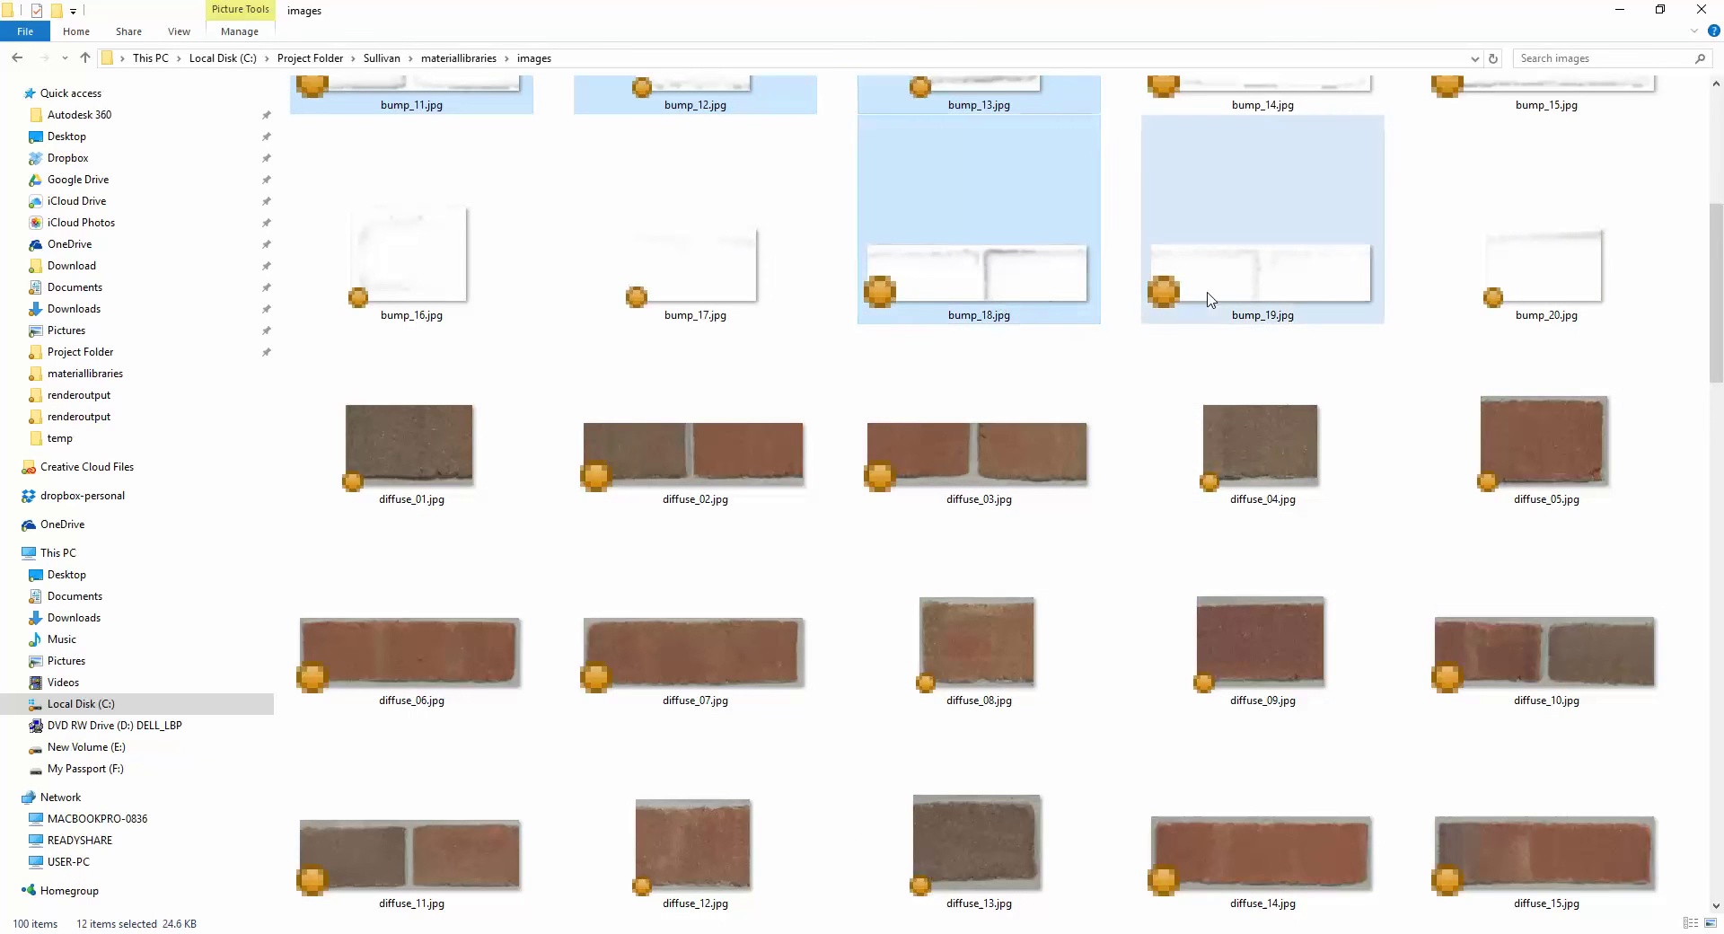
{"action": "left_click", "coordinate": [772, 310], "text": "ctrl"}
{"action": "left_click", "coordinate": [422, 269], "text": "ctrl"}
{"action": "left_click", "coordinate": [1544, 287], "text": "ctrl"}
Add all diffuse tiles except the full-brick ones diffuse_06, diffuse_07, diffuse_14 and diffuse_15 to the selection
{"action": "left_click", "coordinate": [1526, 377], "text": "ctrl"}
{"action": "left_click", "coordinate": [1285, 458], "text": "ctrl"}
{"action": "left_click", "coordinate": [1002, 446], "text": "ctrl"}
{"action": "left_click", "coordinate": [790, 451], "text": "ctrl"}
{"action": "left_click", "coordinate": [459, 456], "text": "ctrl"}
{"action": "left_click", "coordinate": [979, 642], "text": "ctrl"}
{"action": "left_click", "coordinate": [1210, 643], "text": "ctrl"}
{"action": "left_click", "coordinate": [1535, 646], "text": "ctrl"}
{"action": "scroll", "coordinate": [1593, 643], "scroll_direction": "down", "scroll_amount": 3}
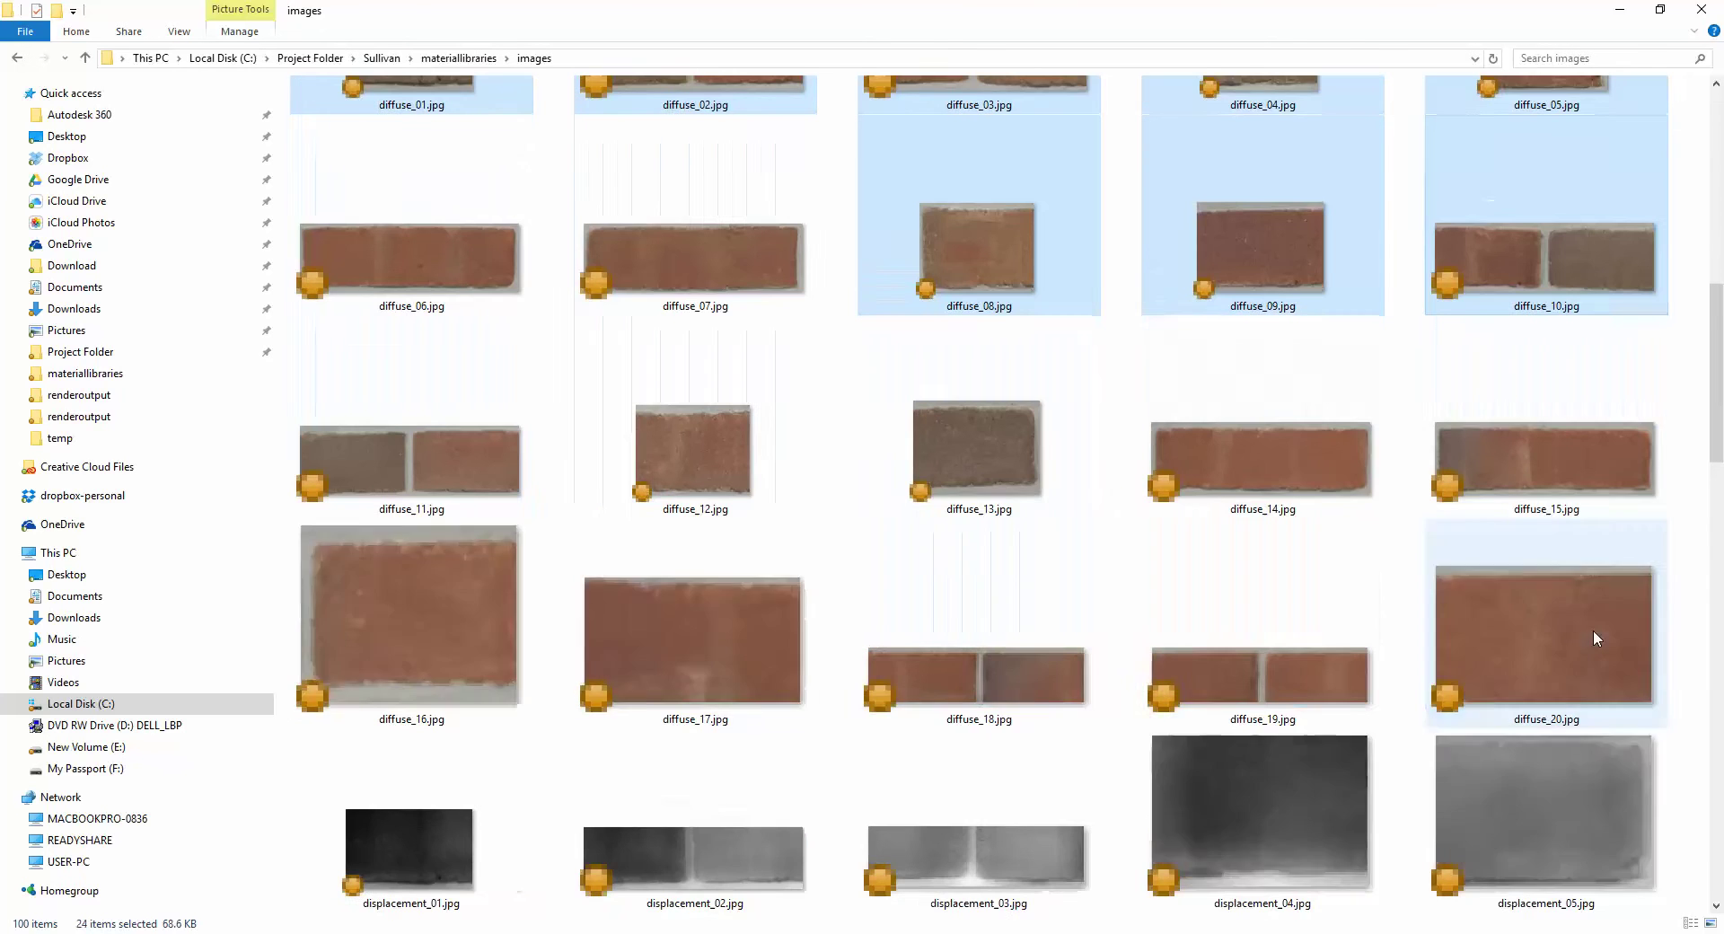
{"action": "left_click", "coordinate": [1016, 467], "text": "ctrl"}
{"action": "left_click", "coordinate": [734, 460], "text": "ctrl"}
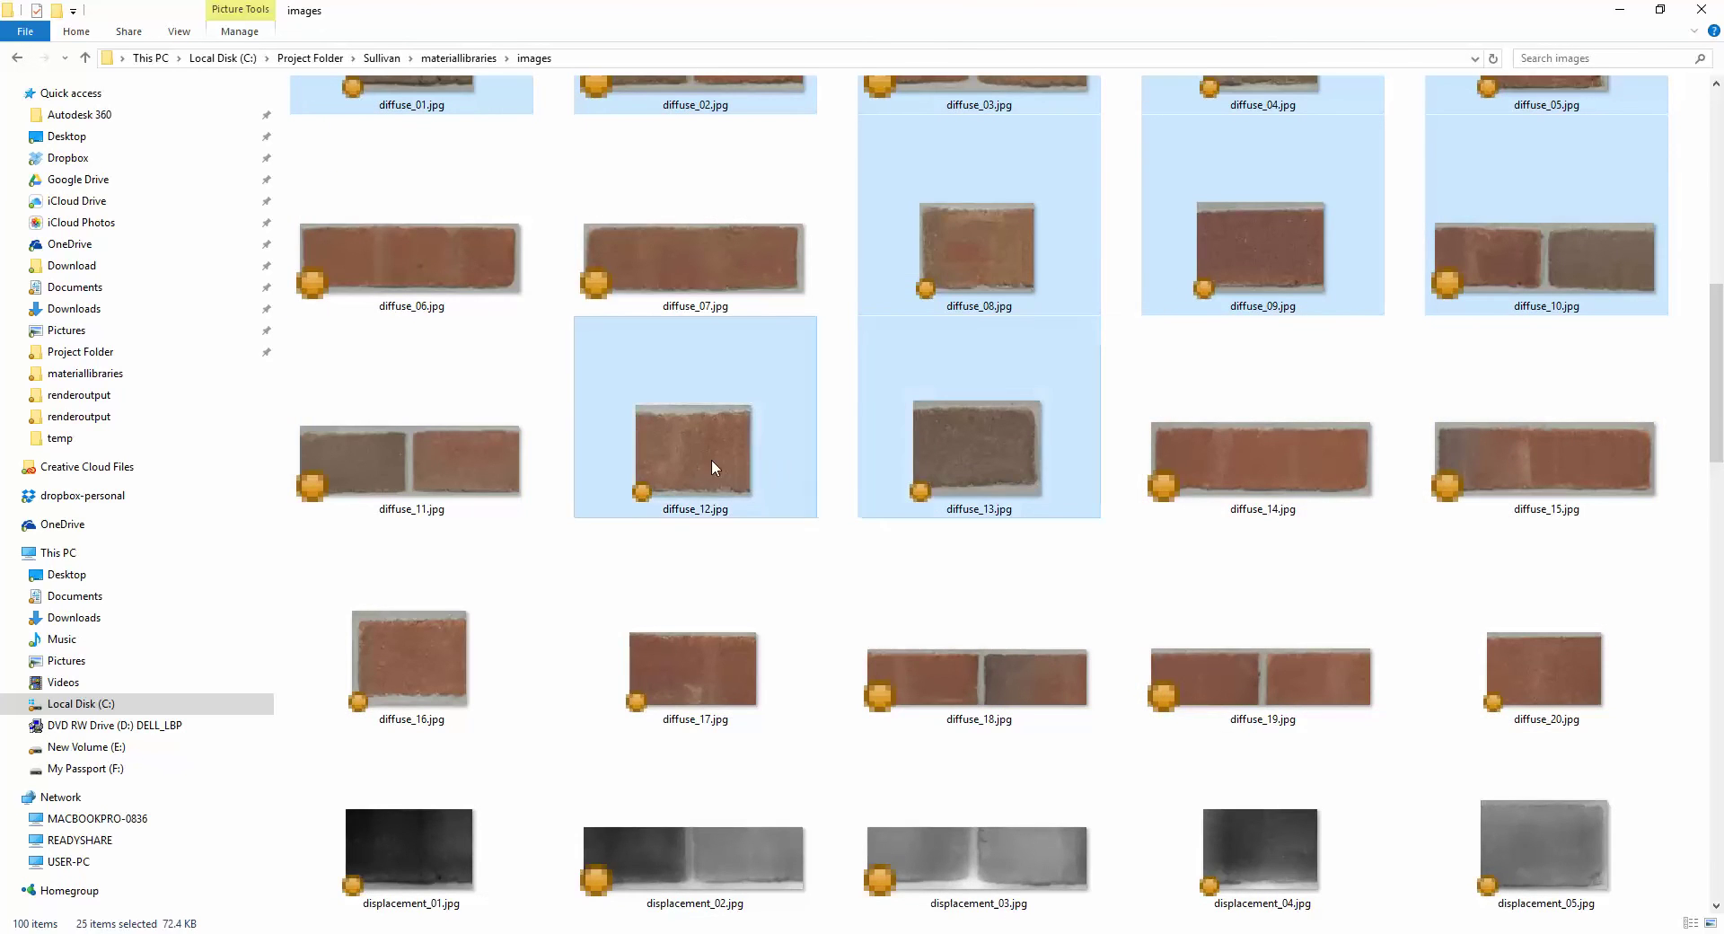
{"action": "left_click", "coordinate": [476, 463], "text": "ctrl"}
{"action": "left_click", "coordinate": [431, 665], "text": "ctrl"}
{"action": "left_click", "coordinate": [682, 668], "text": "ctrl"}
{"action": "left_click", "coordinate": [943, 666], "text": "ctrl"}
{"action": "left_click", "coordinate": [1198, 665], "text": "ctrl"}
{"action": "left_click", "coordinate": [1489, 672], "text": "ctrl"}
Add all displacement tiles except the full-brick ones displacement_06, displacement_07, displacement_14 and displacement_15 to the selection
{"action": "scroll", "coordinate": [1489, 672], "scroll_direction": "down", "scroll_amount": 3}
{"action": "left_click", "coordinate": [1520, 370], "text": "ctrl"}
{"action": "left_click", "coordinate": [1297, 366], "text": "ctrl"}
{"action": "left_click", "coordinate": [1068, 381], "text": "ctrl"}
{"action": "left_click", "coordinate": [781, 381], "text": "ctrl"}
{"action": "left_click", "coordinate": [519, 381], "text": "ctrl"}
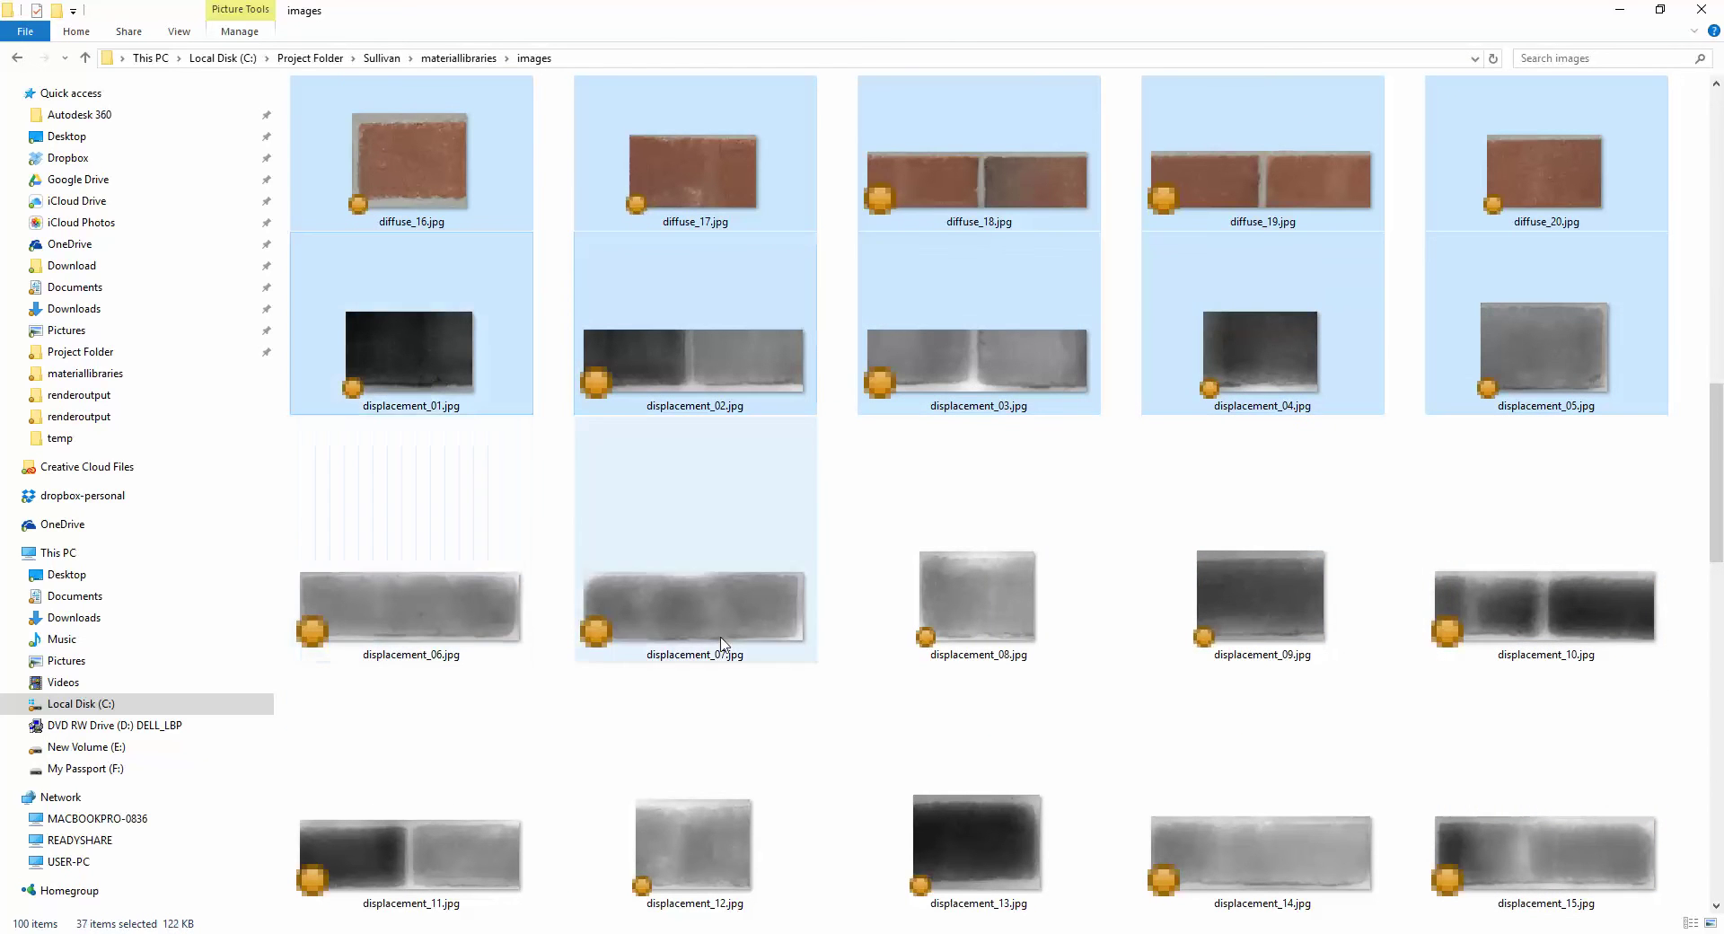
{"action": "left_click", "coordinate": [905, 608], "text": "ctrl"}
{"action": "left_click", "coordinate": [1309, 599], "text": "ctrl"}
{"action": "left_click", "coordinate": [1570, 590], "text": "ctrl"}
{"action": "scroll", "coordinate": [1569, 591], "scroll_direction": "down", "scroll_amount": 3}
{"action": "left_click", "coordinate": [1362, 339], "text": "ctrl"}
{"action": "left_click", "coordinate": [980, 415], "text": "ctrl"}
{"action": "left_click", "coordinate": [712, 431], "text": "ctrl"}
{"action": "left_click", "coordinate": [493, 422], "text": "ctrl"}
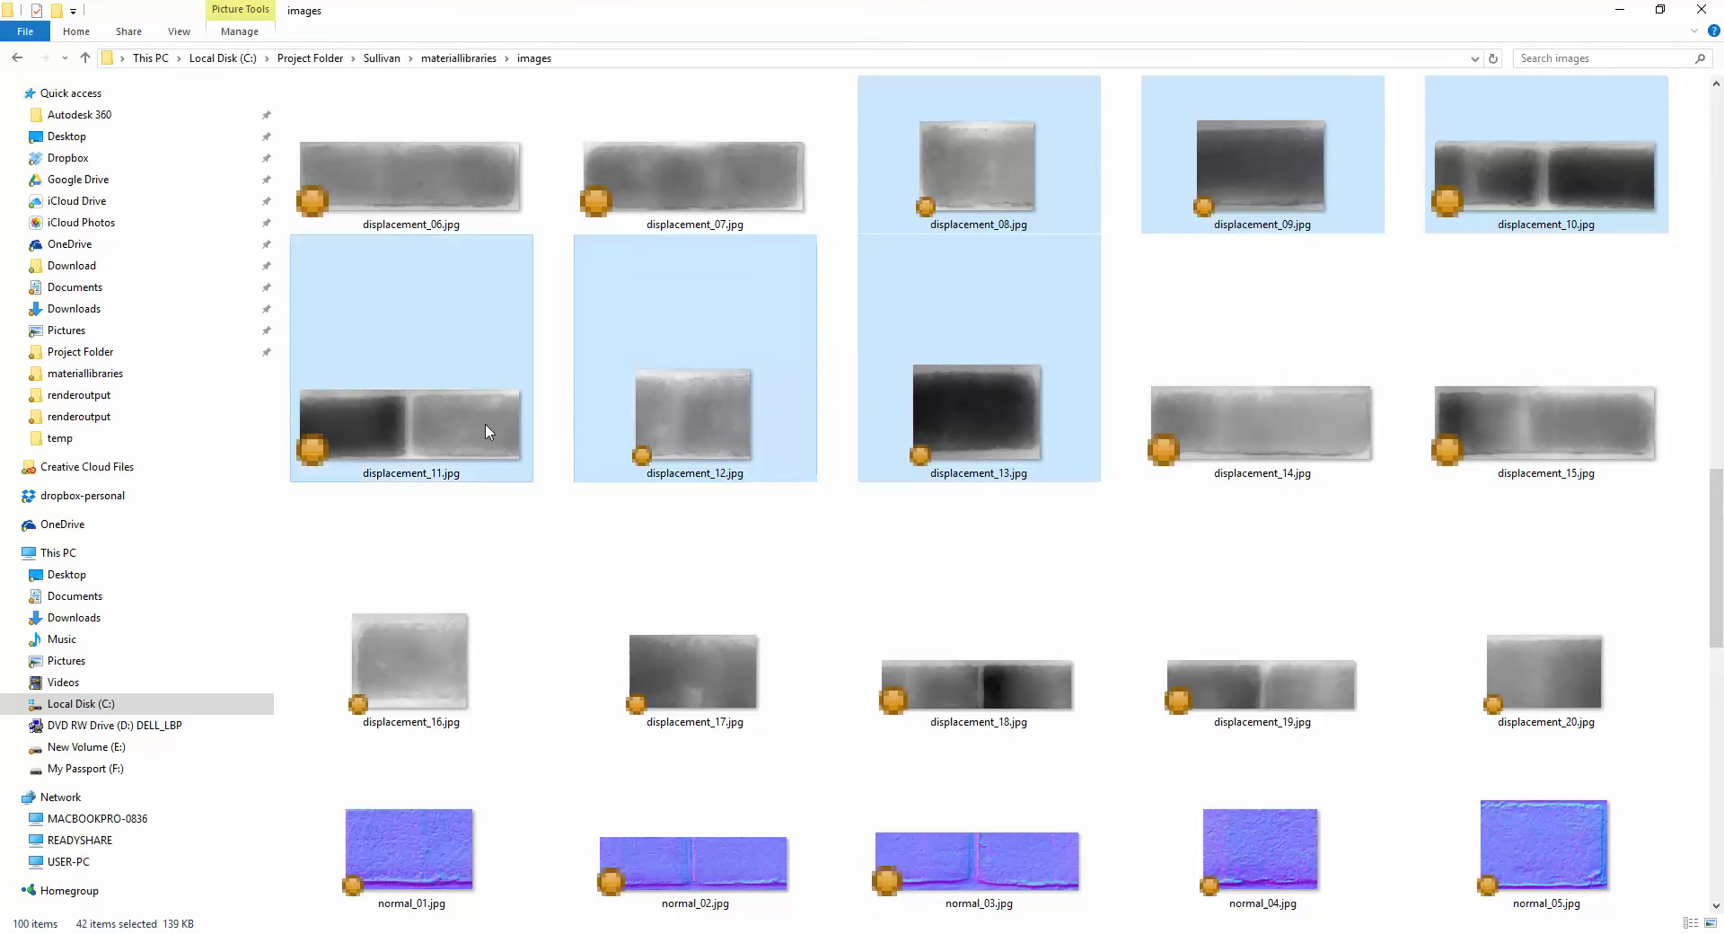
{"action": "left_click", "coordinate": [454, 657], "text": "ctrl"}
{"action": "left_click", "coordinate": [631, 661], "text": "ctrl"}
{"action": "left_click", "coordinate": [951, 688], "text": "ctrl"}
{"action": "left_click", "coordinate": [1200, 679], "text": "ctrl"}
{"action": "left_click", "coordinate": [1576, 664], "text": "ctrl"}
Add displacement_16 through displacement_20 and normal_01 through normal_05 to the selection
{"action": "scroll", "coordinate": [1576, 665], "scroll_direction": "down", "scroll_amount": 3}
{"action": "left_click", "coordinate": [1580, 570], "text": "ctrl"}
{"action": "left_click", "coordinate": [1537, 359], "text": "ctrl"}
{"action": "left_click", "coordinate": [1261, 363], "text": "ctrl"}
{"action": "left_click", "coordinate": [978, 364], "text": "ctrl"}
{"action": "left_click", "coordinate": [695, 368], "text": "ctrl"}
{"action": "left_click", "coordinate": [431, 377], "text": "ctrl"}
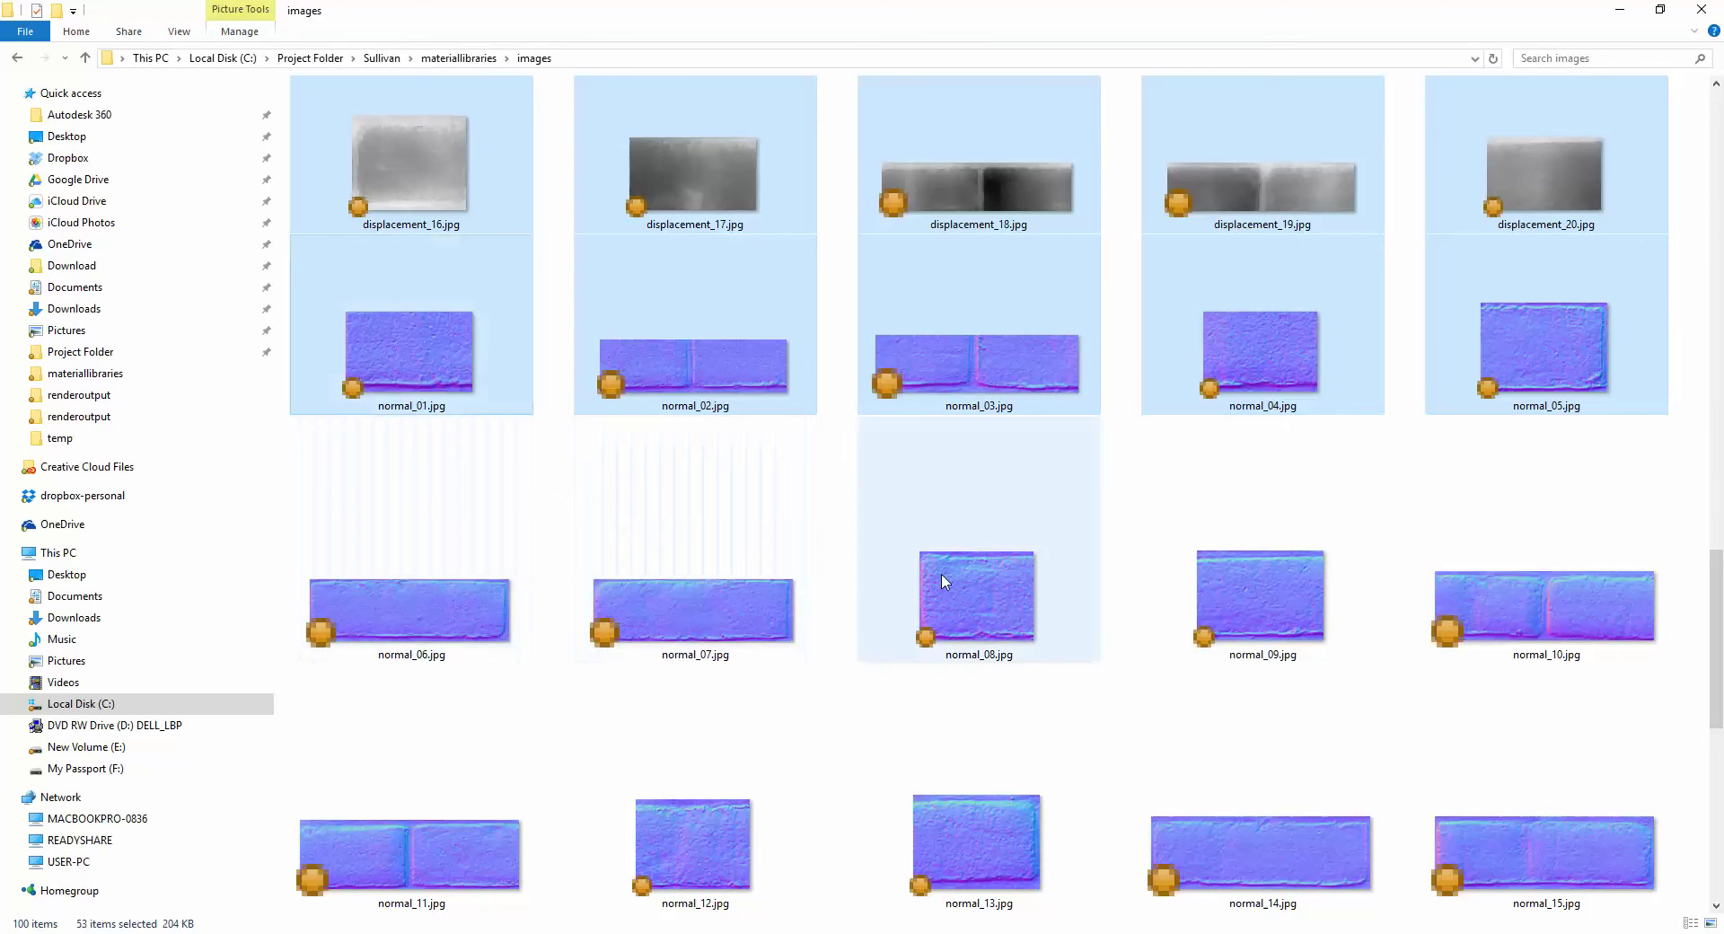
Add normal_08 through normal_13 and normal_15 to the selected tiles
{"action": "left_click", "coordinate": [929, 579], "text": "ctrl"}
{"action": "left_click", "coordinate": [1207, 594], "text": "ctrl"}
{"action": "left_click", "coordinate": [1511, 838], "text": "ctrl"}
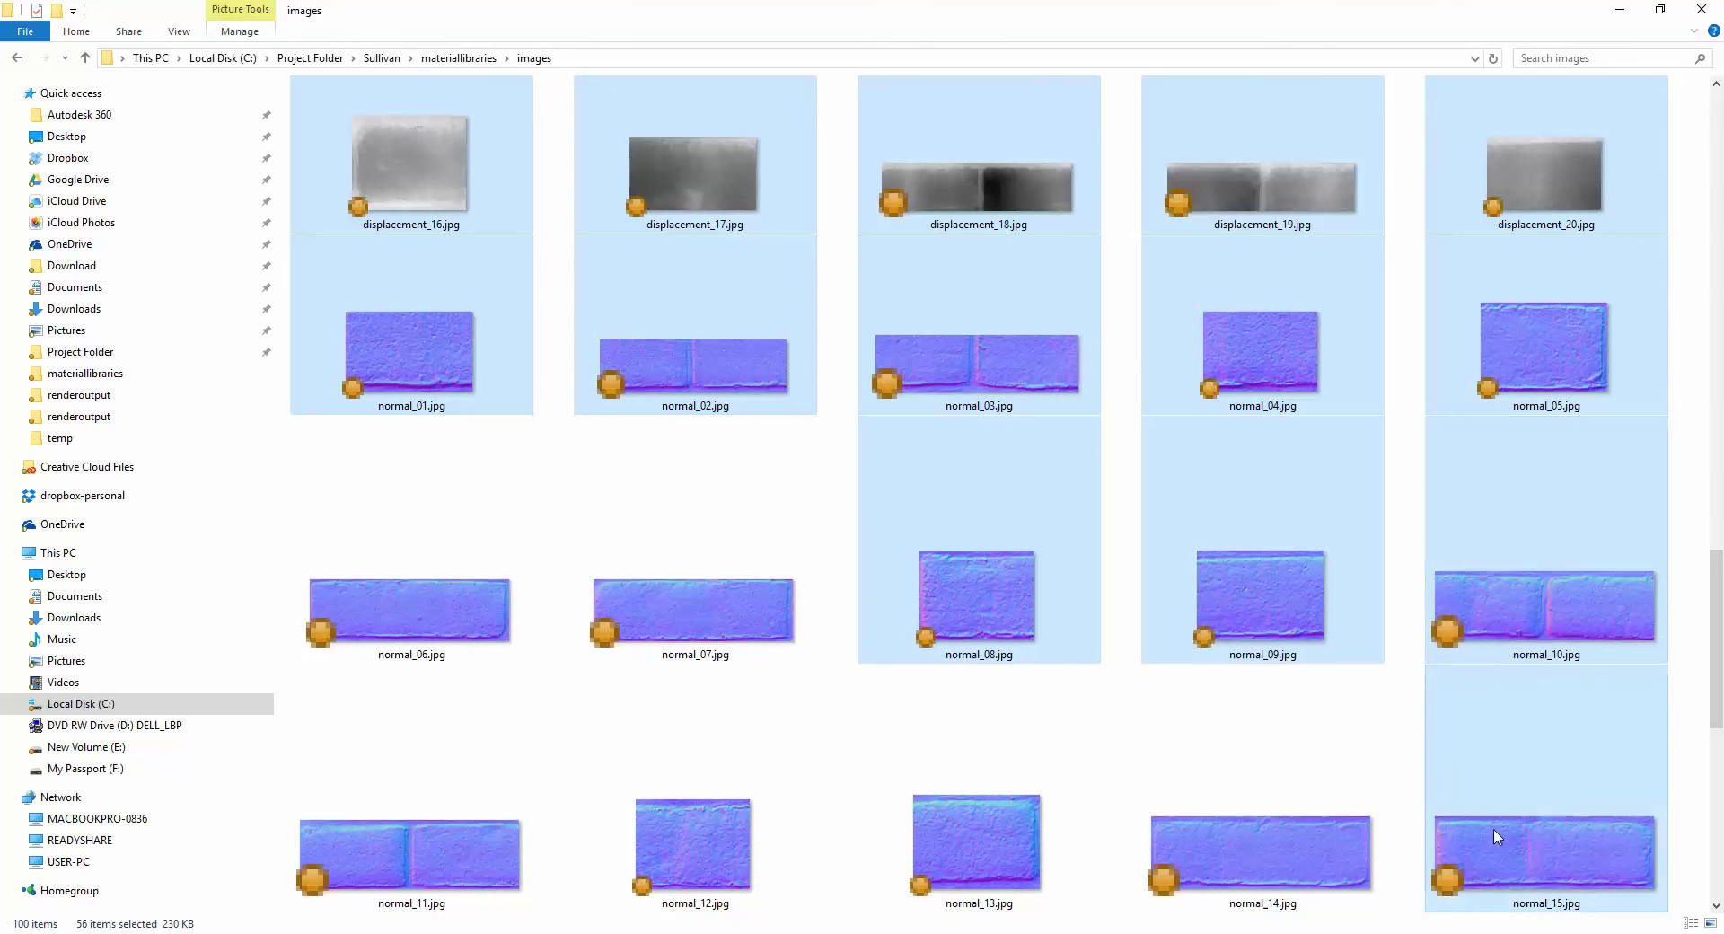
{"action": "left_click", "coordinate": [970, 847], "text": "ctrl"}
{"action": "left_click", "coordinate": [692, 854], "text": "ctrl"}
{"action": "left_click", "coordinate": [422, 848], "text": "ctrl"}
Extend the selection with the tiles normal_16 through normal_20
{"action": "scroll", "coordinate": [651, 824], "scroll_direction": "down", "scroll_amount": 1}
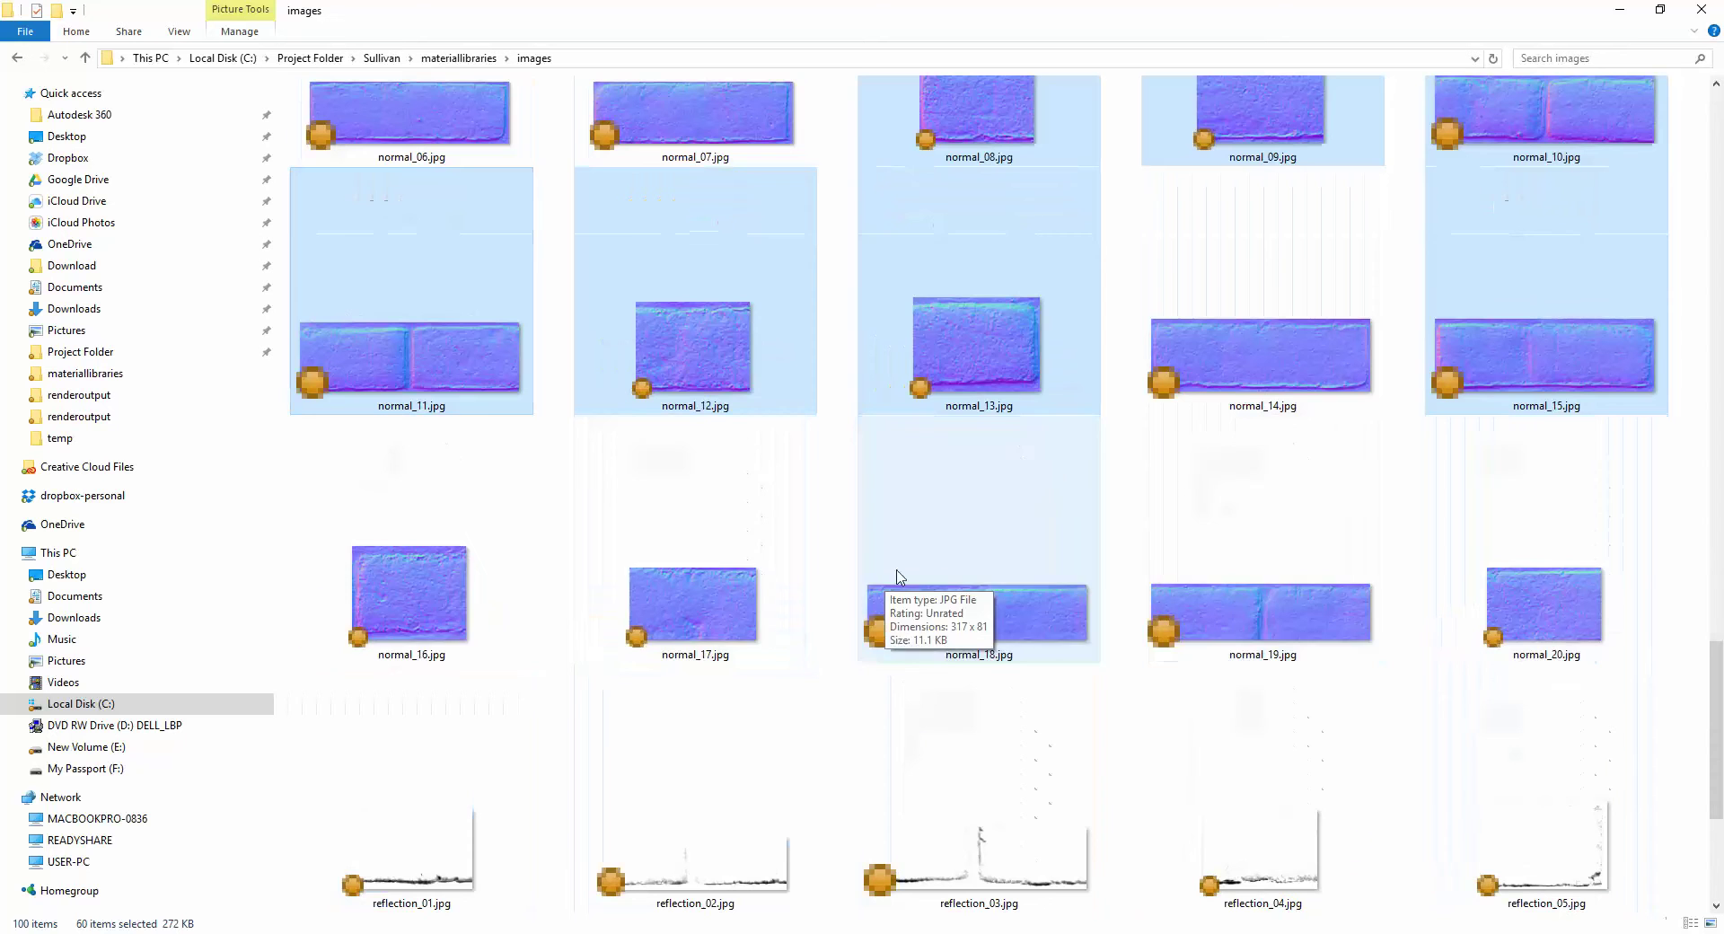
{"action": "left_click", "coordinate": [525, 597], "text": "ctrl"}
{"action": "left_click", "coordinate": [629, 598], "text": "ctrl"}
{"action": "left_click", "coordinate": [966, 600], "text": "ctrl"}
{"action": "left_click", "coordinate": [1224, 608], "text": "ctrl"}
{"action": "left_click", "coordinate": [1547, 608], "text": "ctrl"}
Add the tiles reflection_01 through reflection_05 to the selection
{"action": "scroll", "coordinate": [1463, 449], "scroll_direction": "down", "scroll_amount": 1}
{"action": "left_click", "coordinate": [1544, 381], "text": "ctrl"}
{"action": "left_click", "coordinate": [1262, 385], "text": "ctrl"}
{"action": "left_click", "coordinate": [978, 386], "text": "ctrl"}
{"action": "left_click", "coordinate": [696, 386], "text": "ctrl"}
{"action": "left_click", "coordinate": [461, 386], "text": "ctrl"}
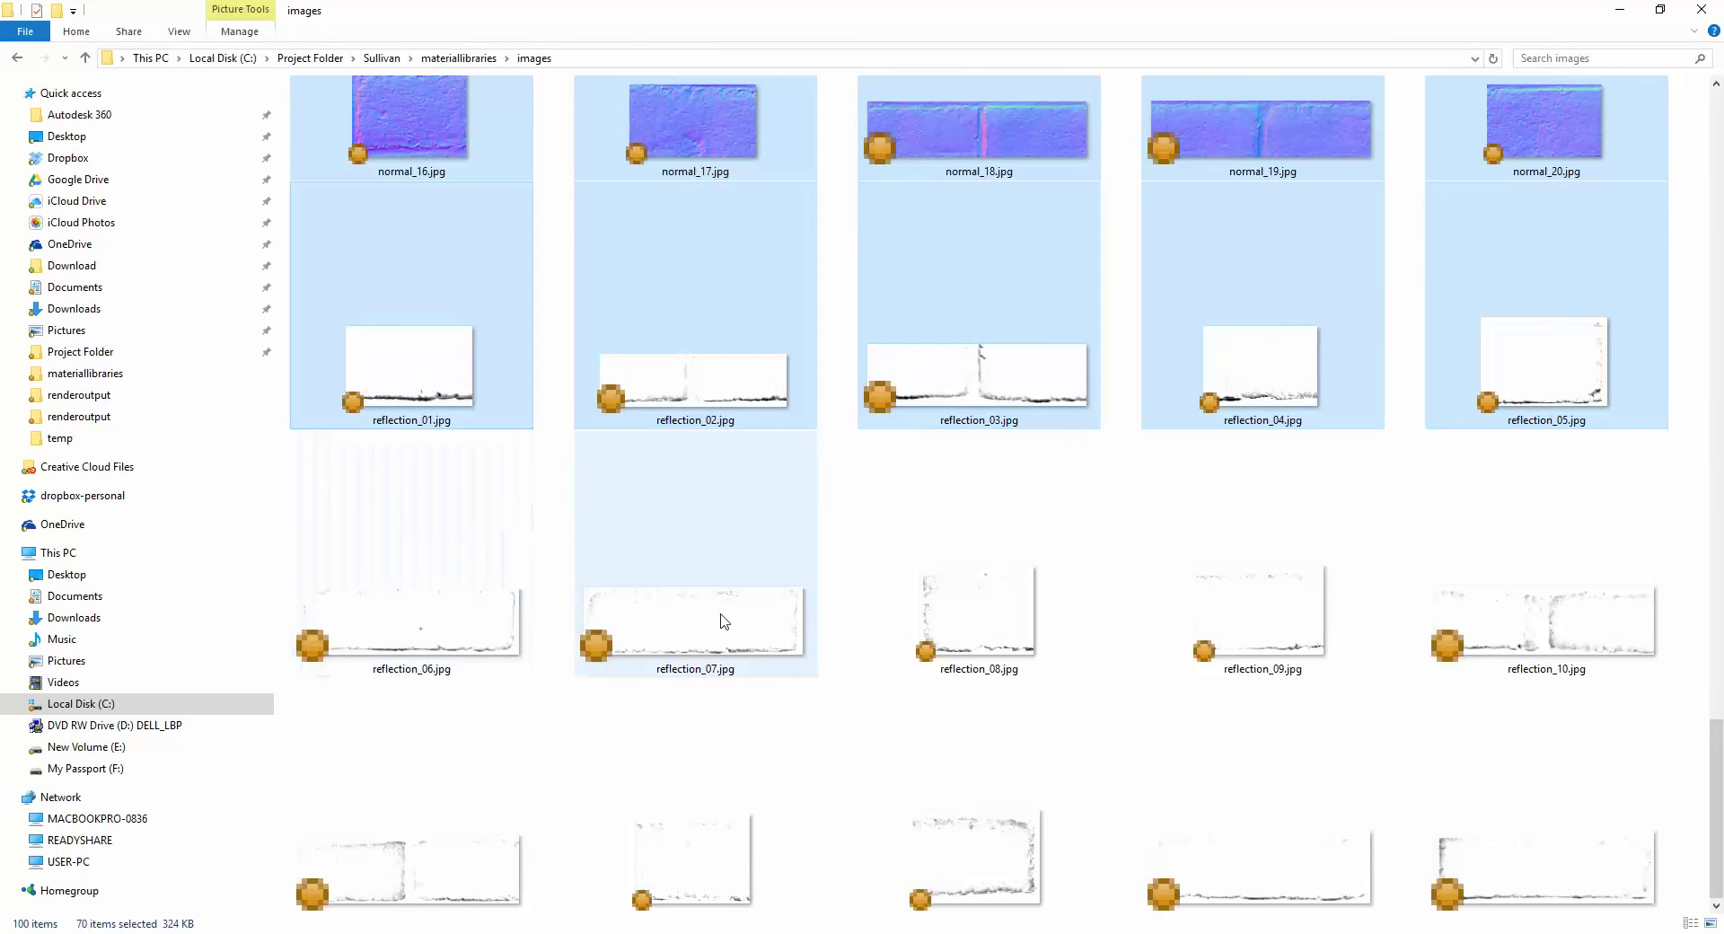
Add reflection_08 through reflection_13 to the selection, leaving out reflection_06 and reflection_07
{"action": "left_click", "coordinate": [962, 609], "text": "ctrl"}
{"action": "left_click", "coordinate": [1209, 608], "text": "ctrl"}
{"action": "left_click", "coordinate": [1489, 613], "text": "ctrl"}
{"action": "scroll", "coordinate": [1489, 612], "scroll_direction": "down", "scroll_amount": 1}
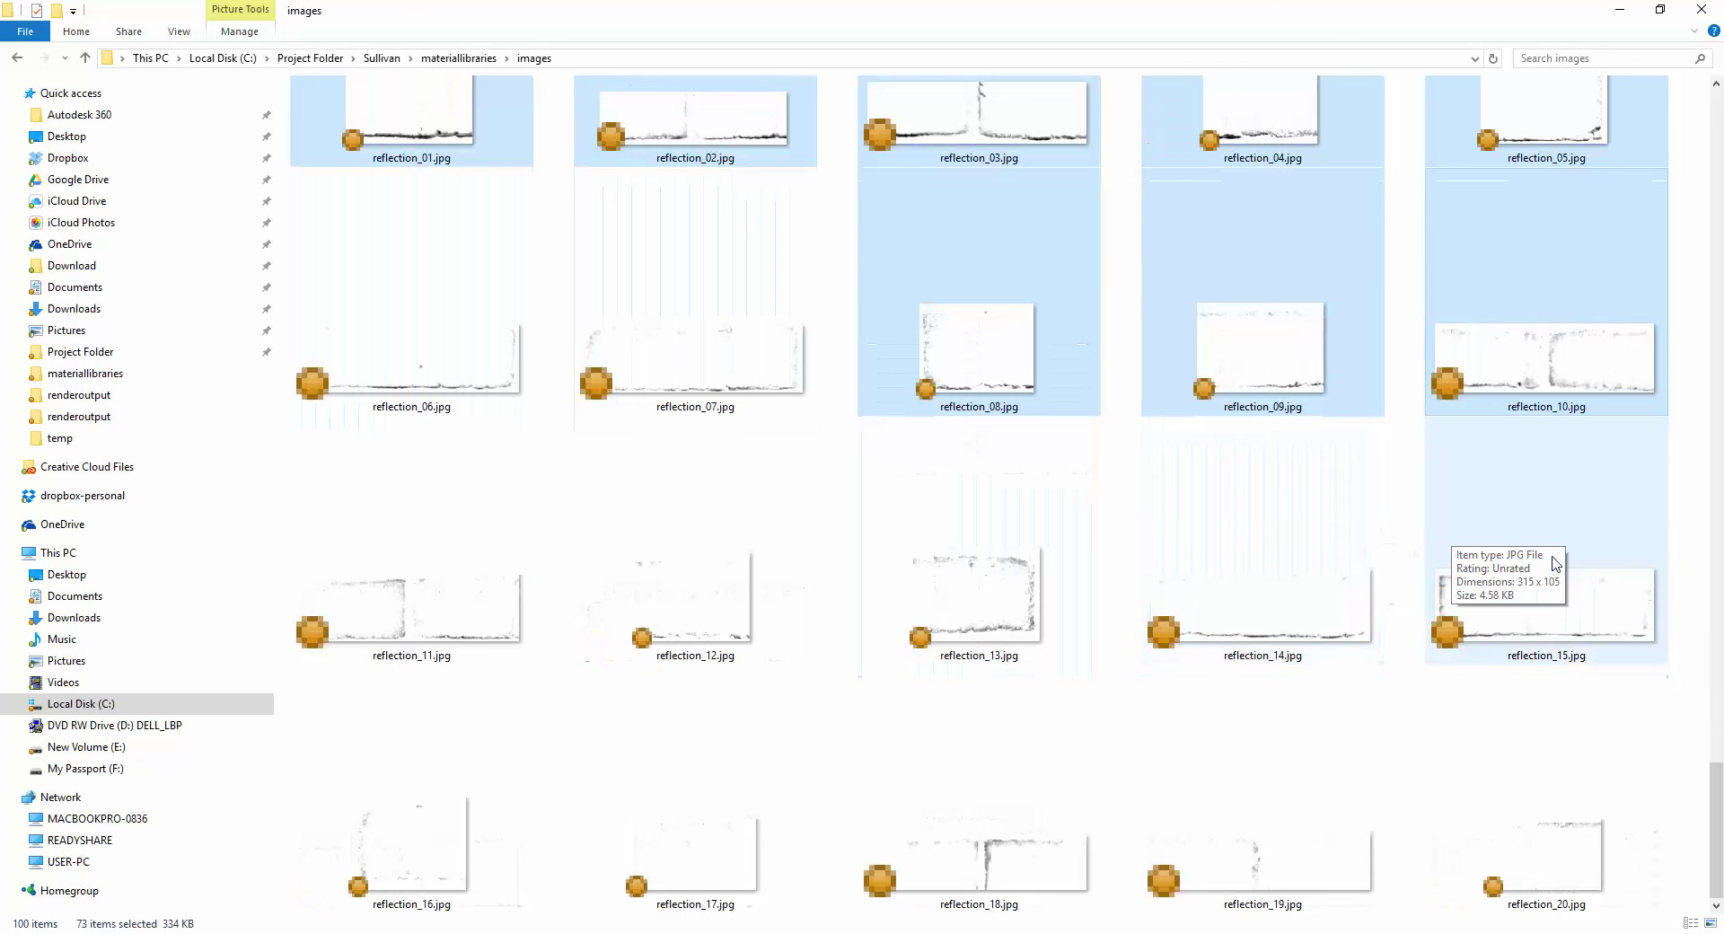
{"action": "left_click", "coordinate": [1000, 608], "text": "ctrl"}
{"action": "left_click", "coordinate": [732, 597], "text": "ctrl"}
{"action": "left_click", "coordinate": [443, 596], "text": "ctrl"}
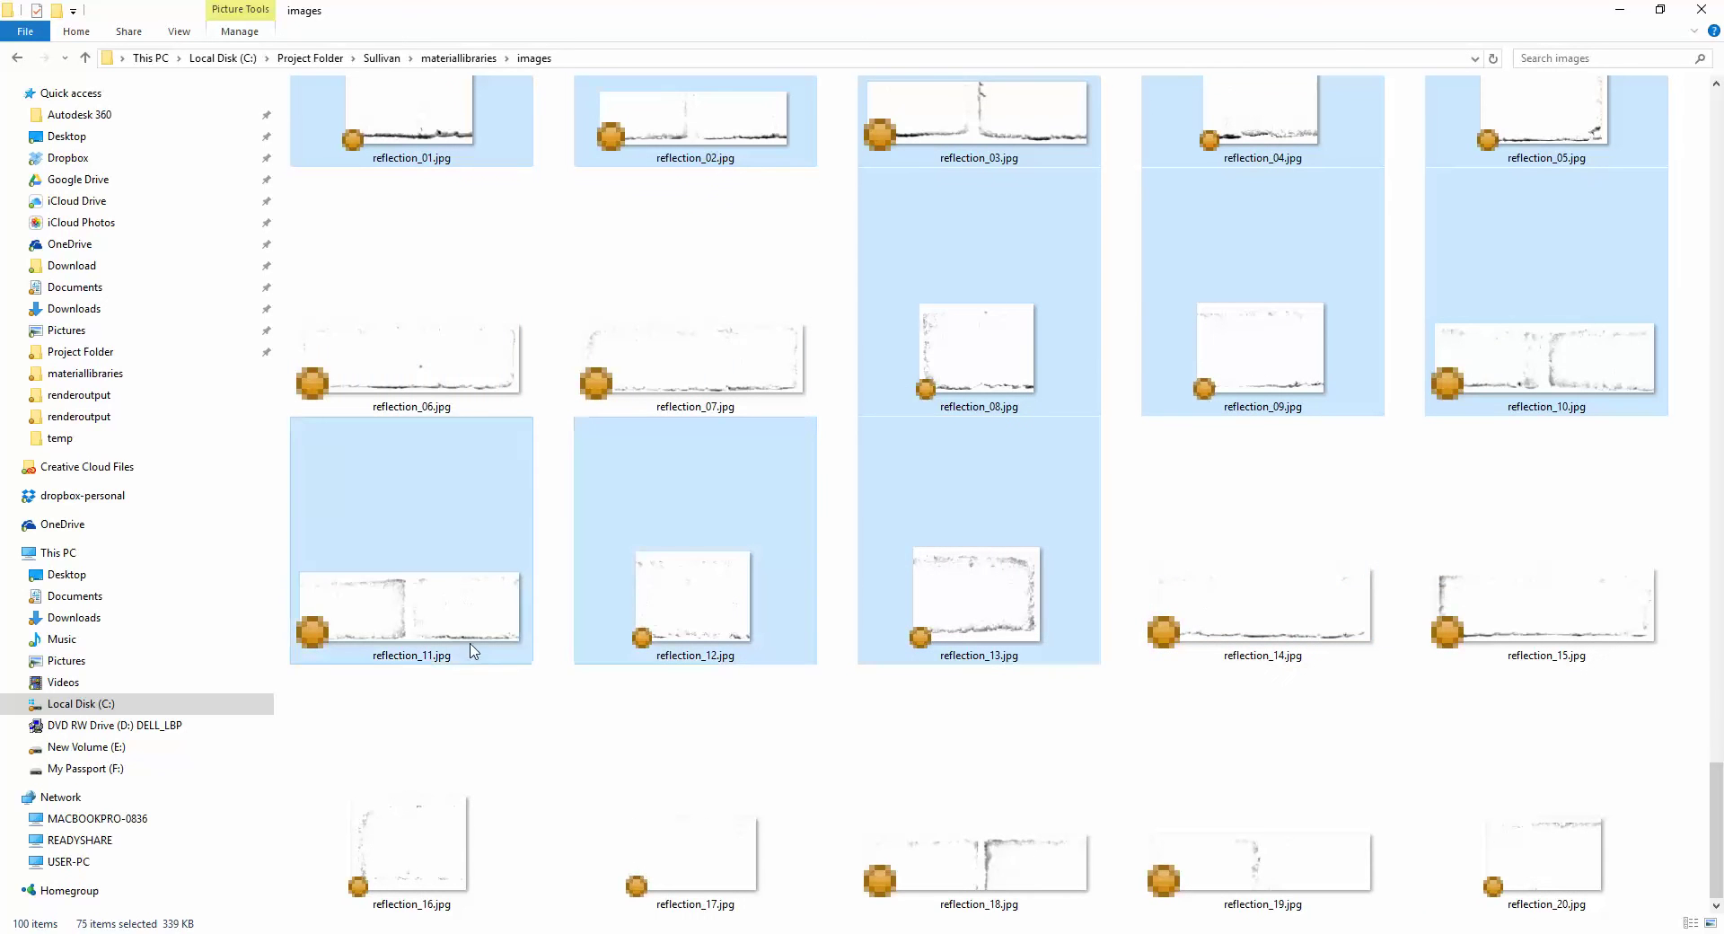
Add reflection_16 through reflection_20 to the selection and delete all the selected partial-brick tiles
{"action": "left_click", "coordinate": [460, 830], "text": "ctrl"}
{"action": "left_click", "coordinate": [673, 847], "text": "ctrl"}
{"action": "left_click", "coordinate": [1046, 862], "text": "ctrl"}
{"action": "left_click", "coordinate": [1167, 857], "text": "ctrl"}
{"action": "left_click", "coordinate": [1494, 821], "text": "ctrl"}
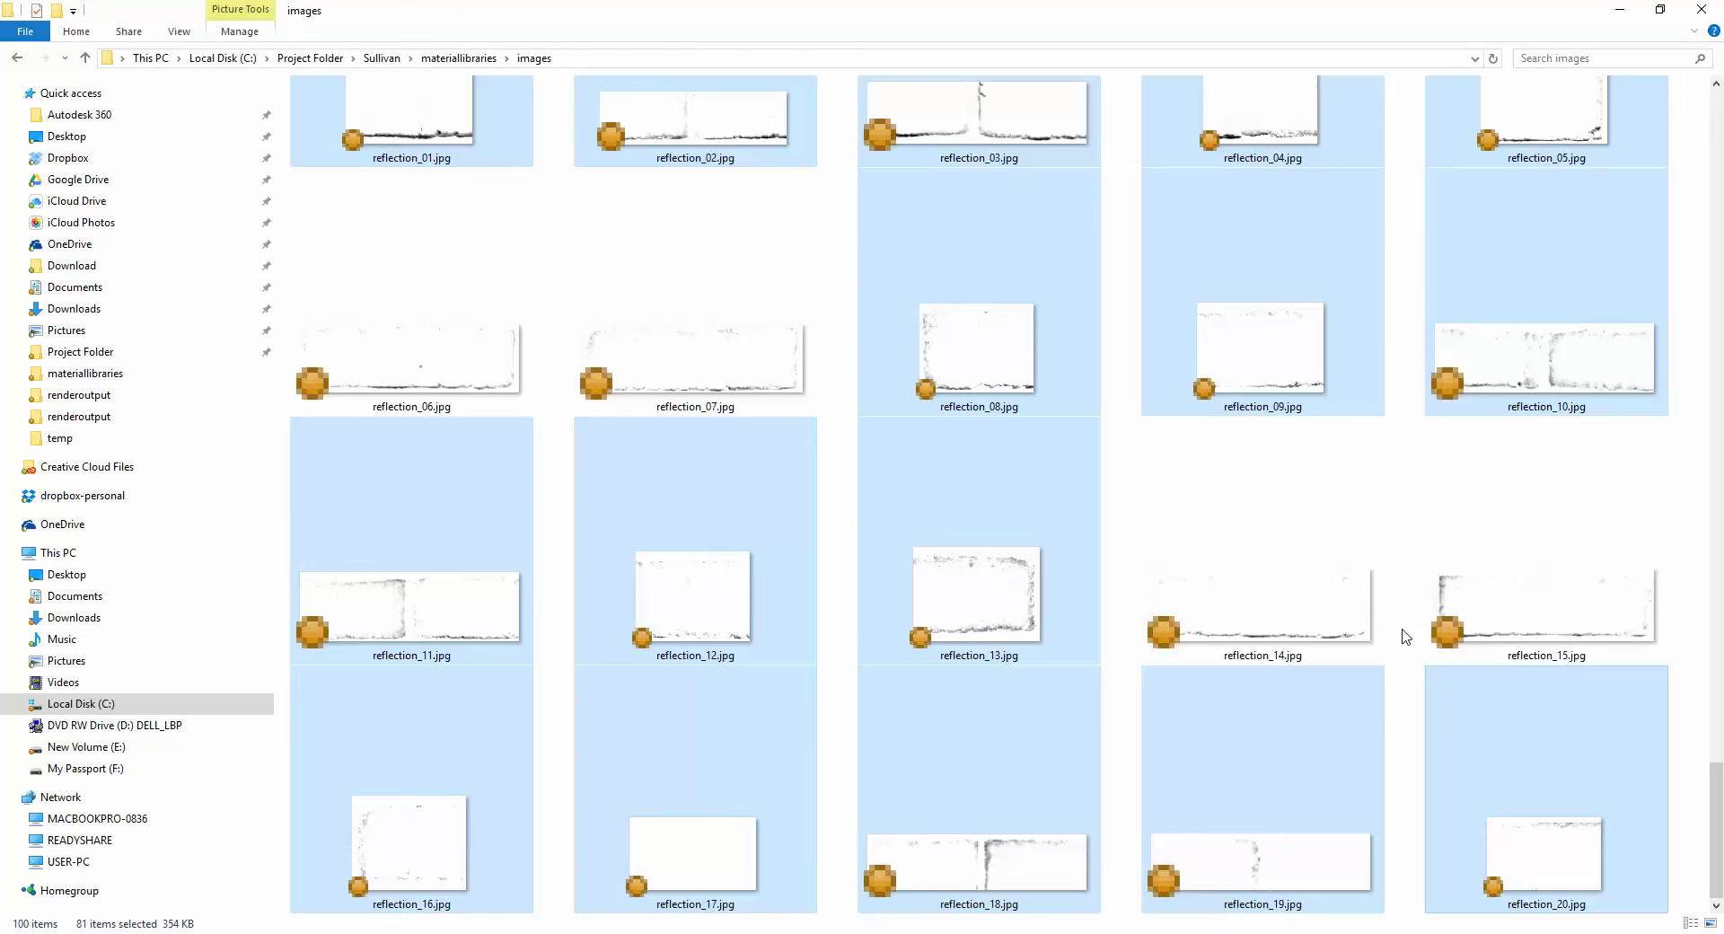
{"action": "key", "text": "Delete"}
{"action": "left_click", "coordinate": [935, 490]}
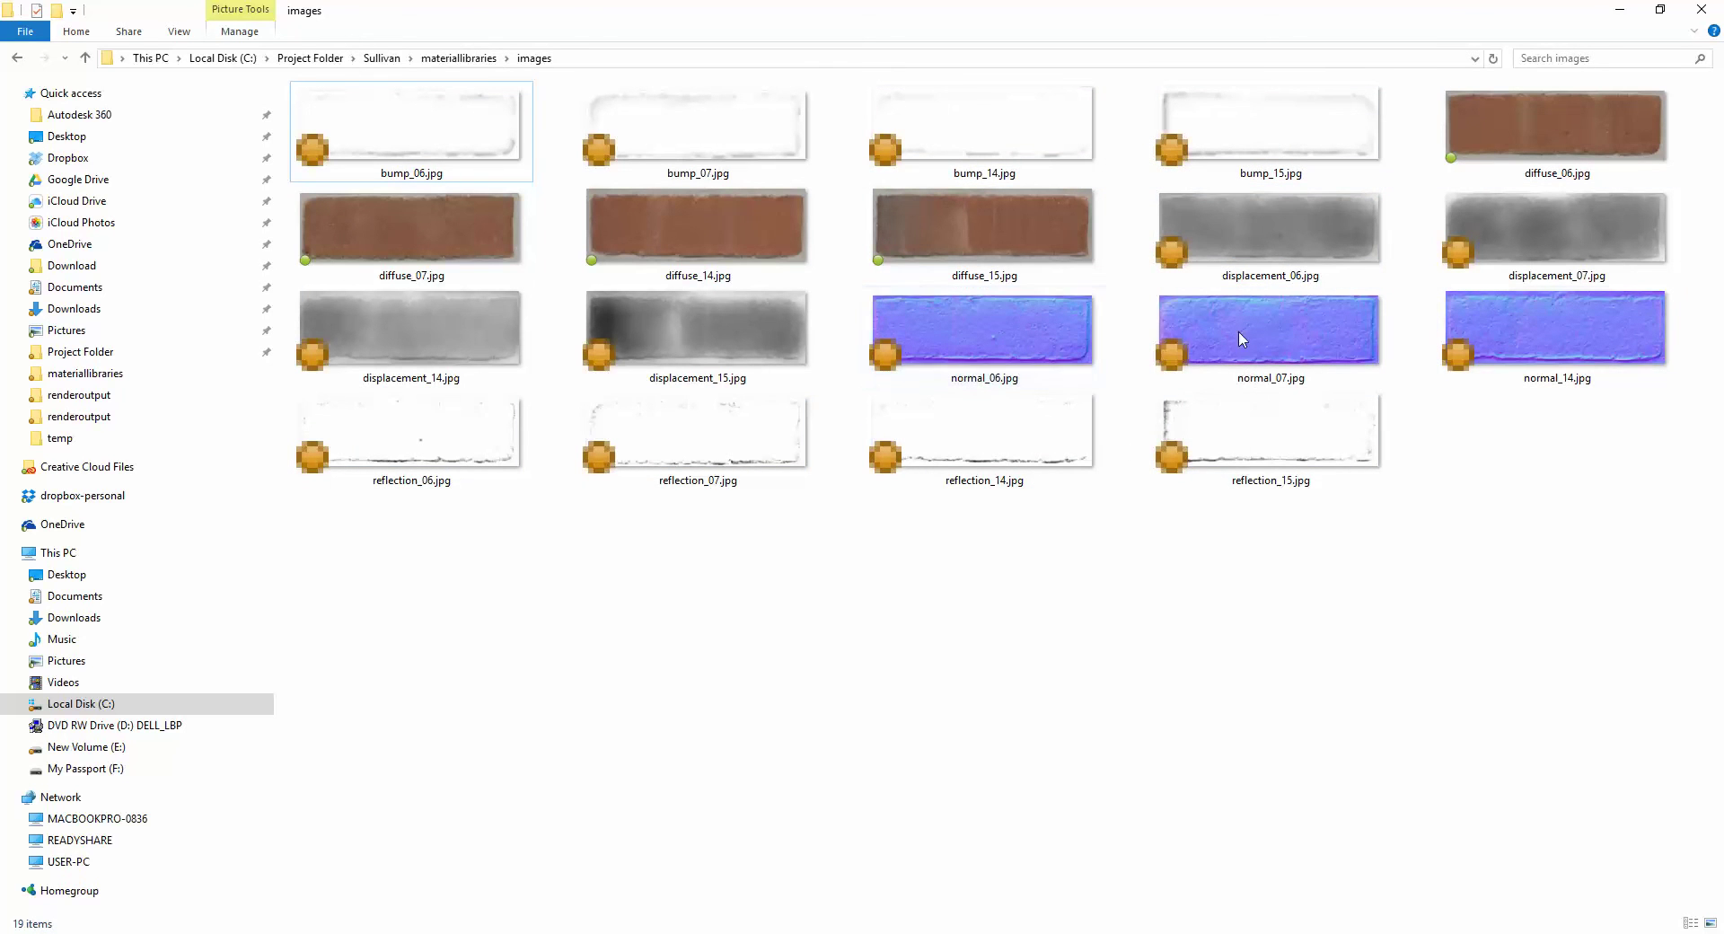
Minimize the open windows and open the Recycle Bin from the desktop to locate the deleted normal-map tiles
{"action": "left_click", "coordinate": [1630, 13]}
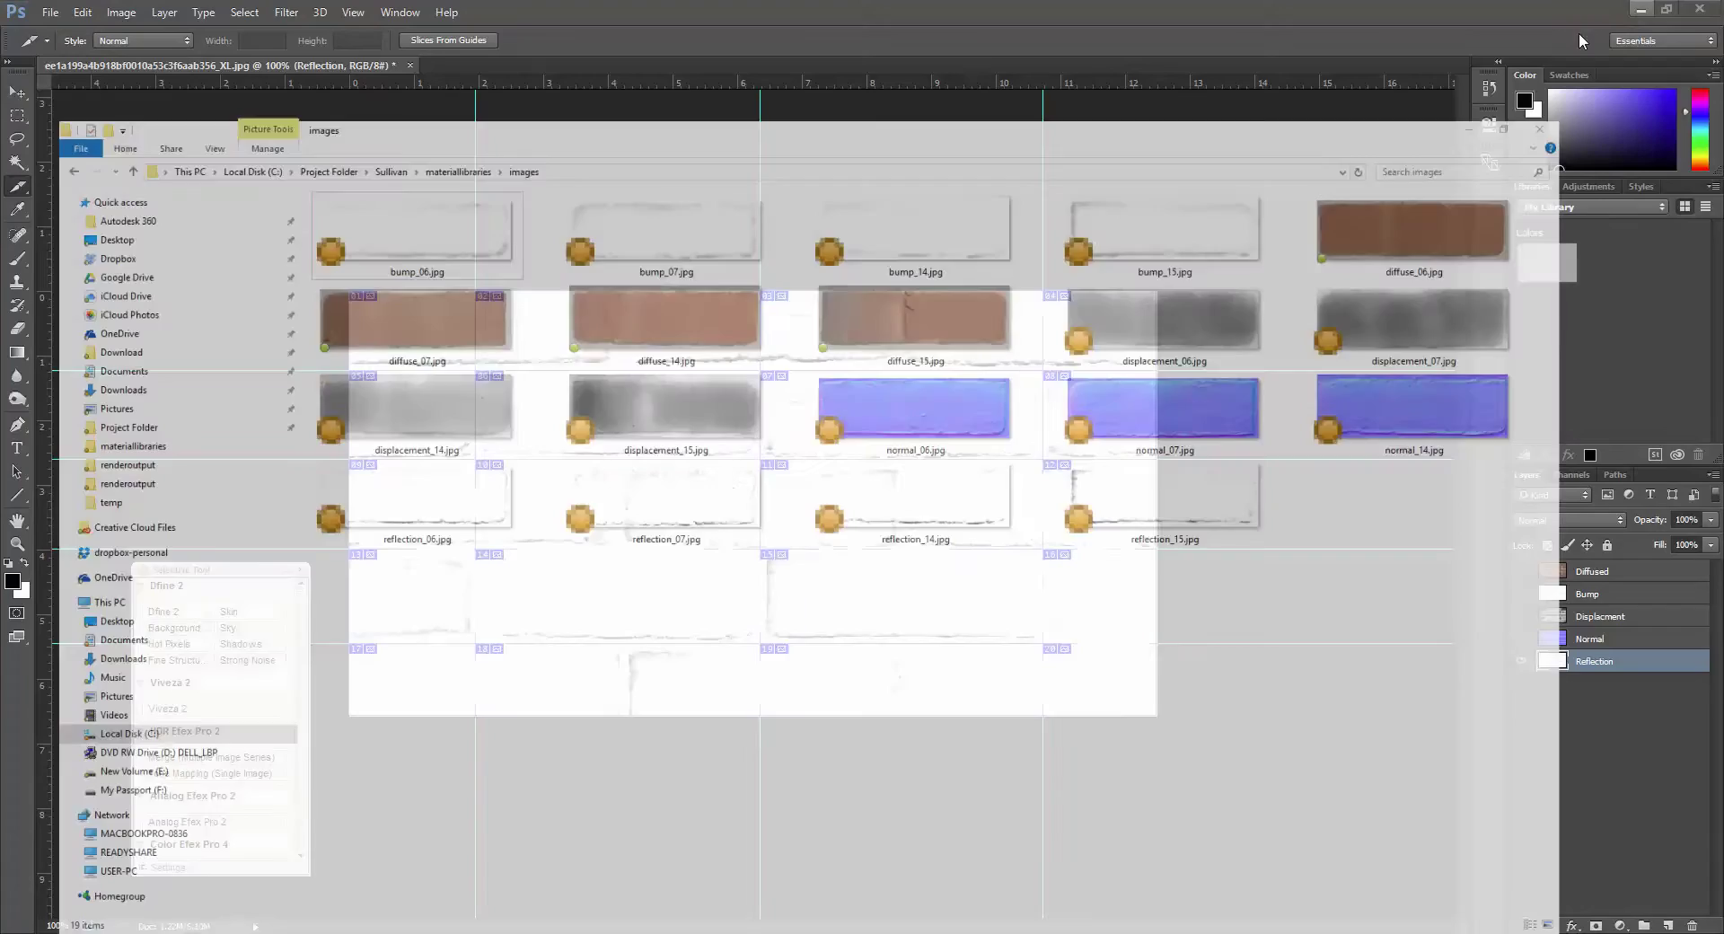
{"action": "left_click", "coordinate": [1639, 12]}
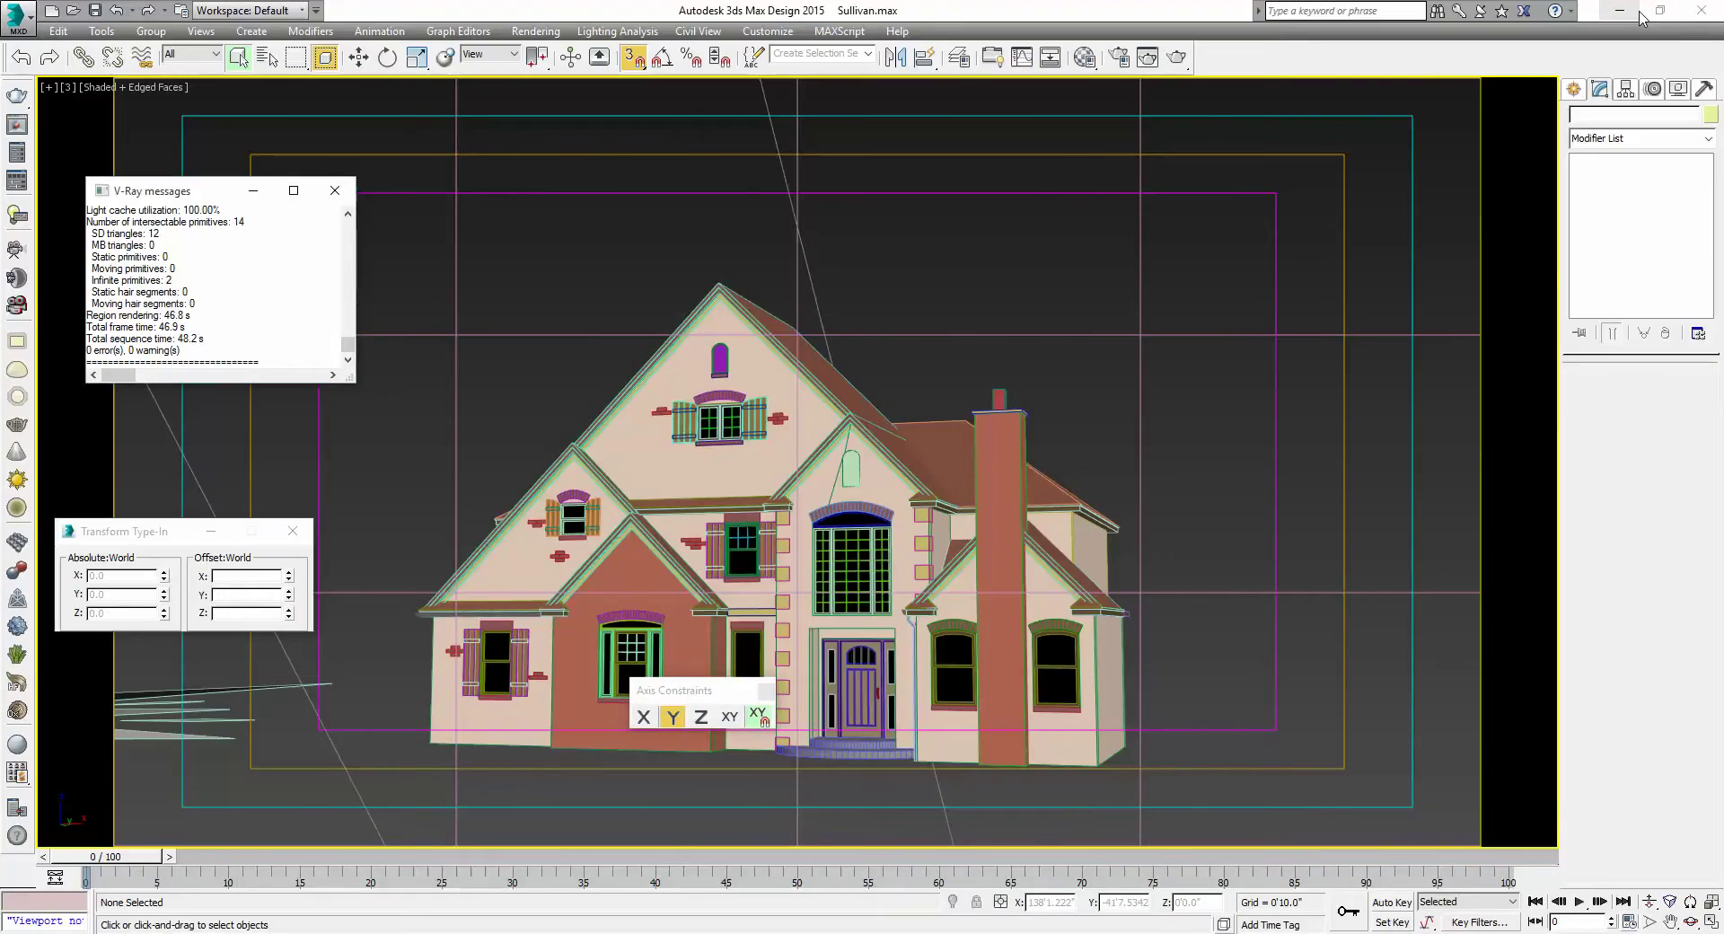
{"action": "left_click", "coordinate": [1636, 12]}
{"action": "double_click", "coordinate": [41, 46]}
{"action": "scroll", "coordinate": [1296, 649], "scroll_direction": "down", "scroll_amount": 1}
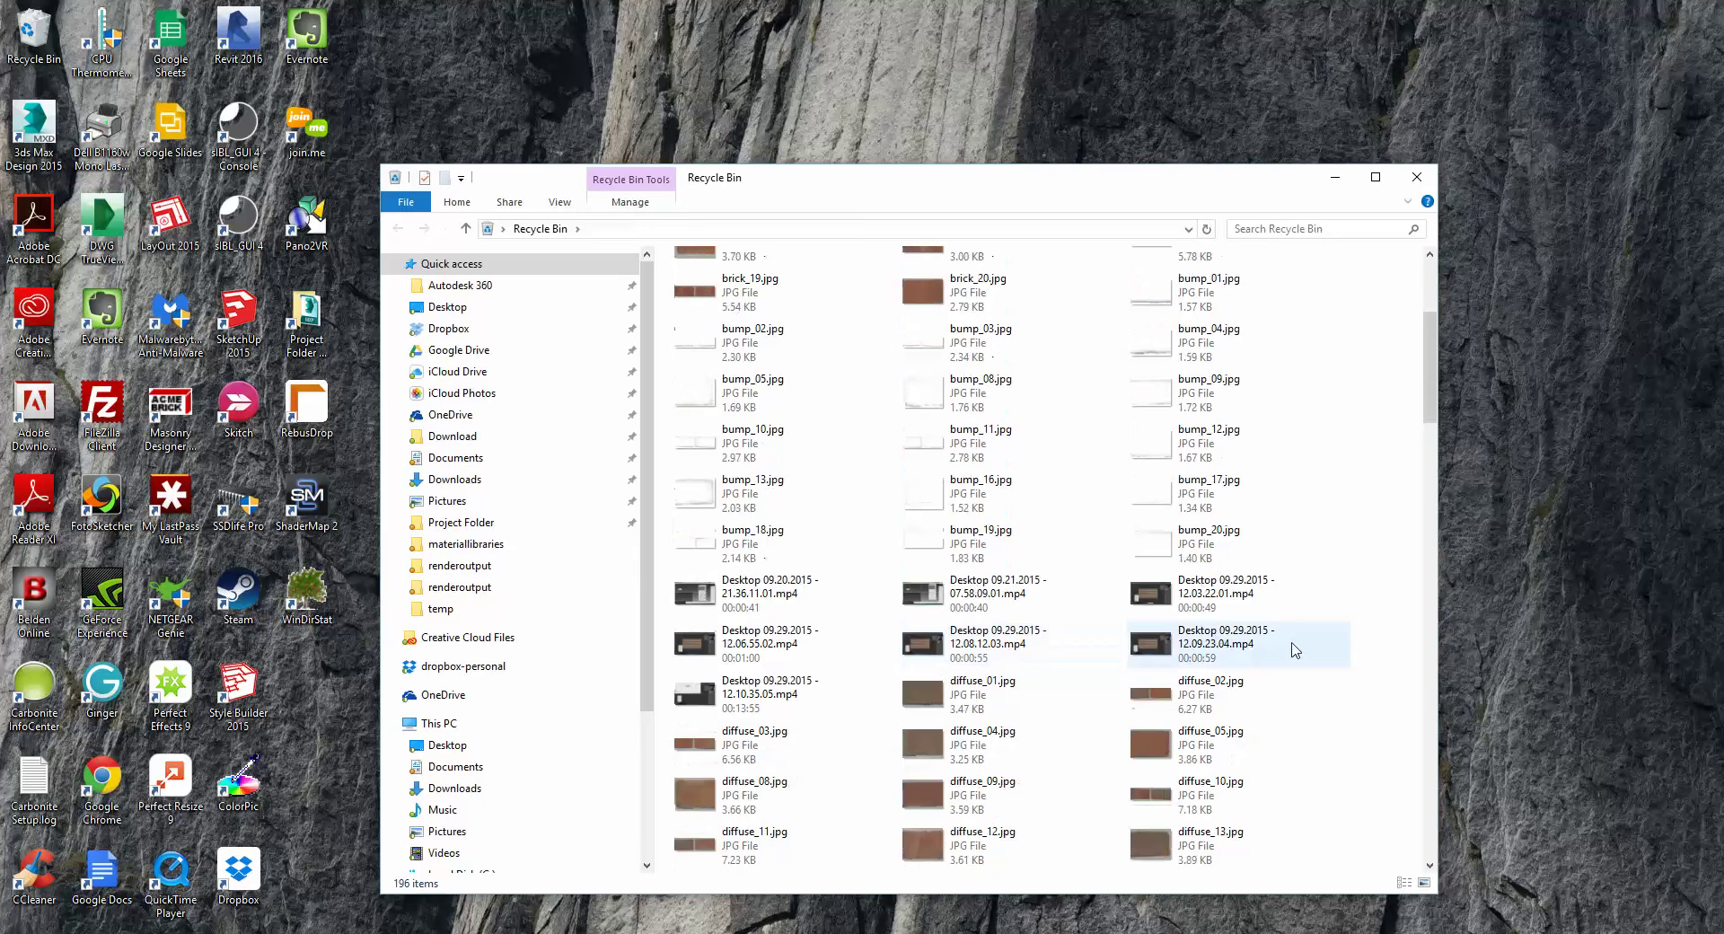
{"action": "scroll", "coordinate": [1295, 649], "scroll_direction": "down", "scroll_amount": 10}
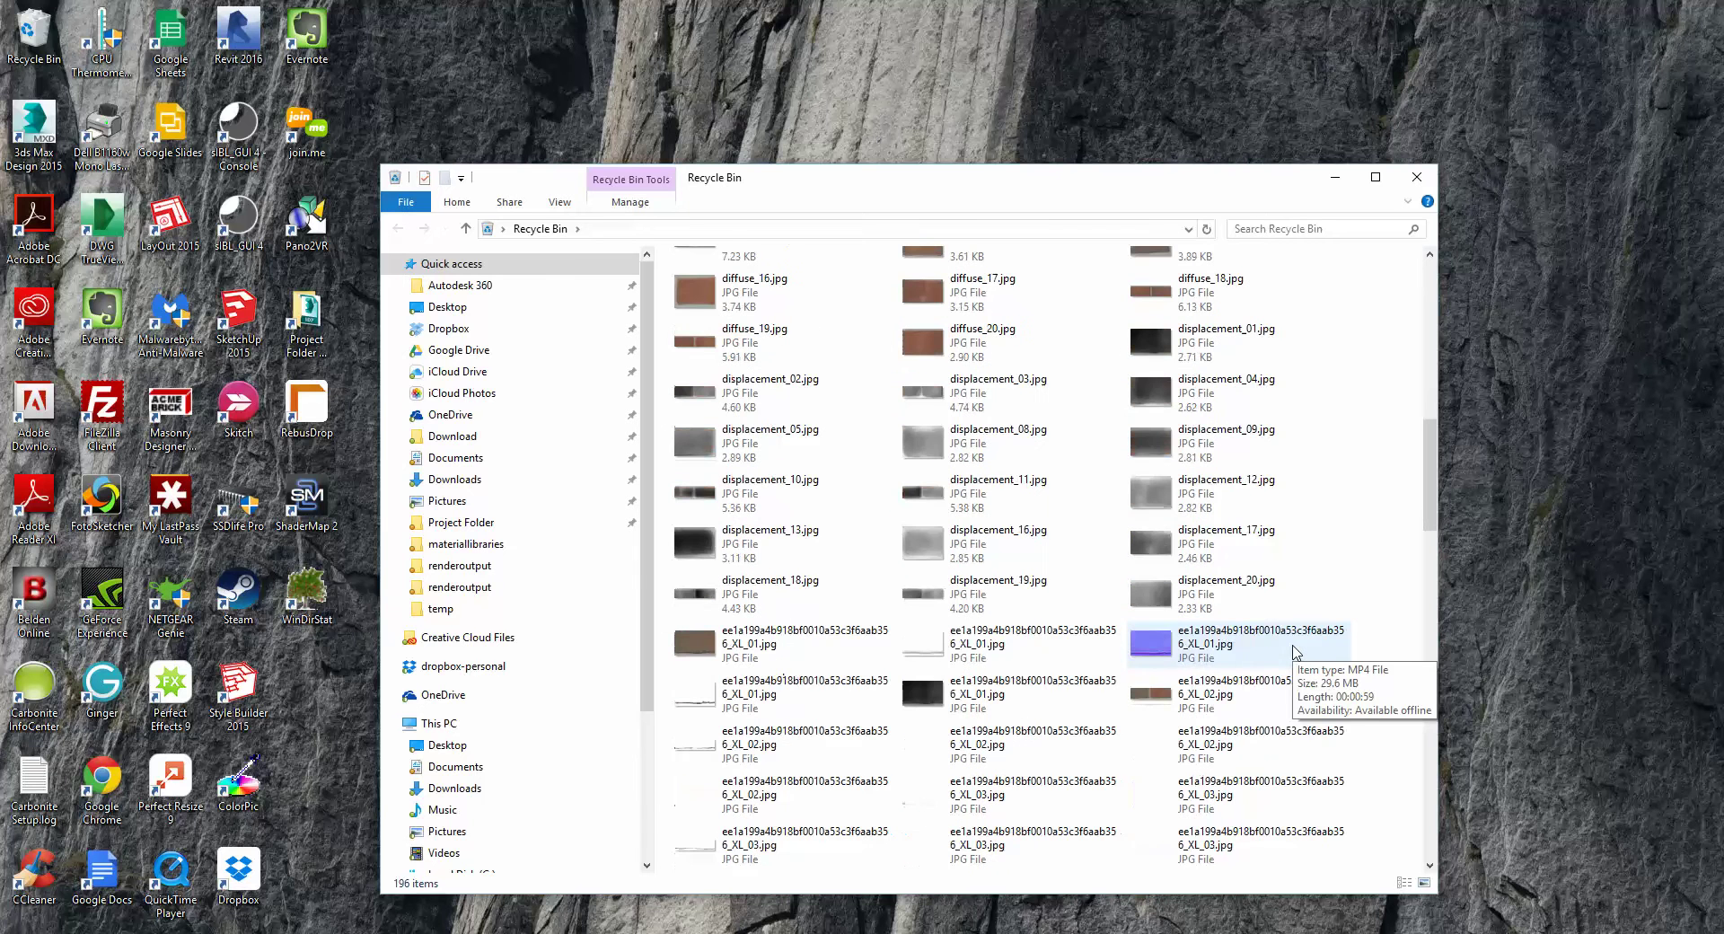
{"action": "scroll", "coordinate": [1328, 709], "scroll_direction": "down", "scroll_amount": 3}
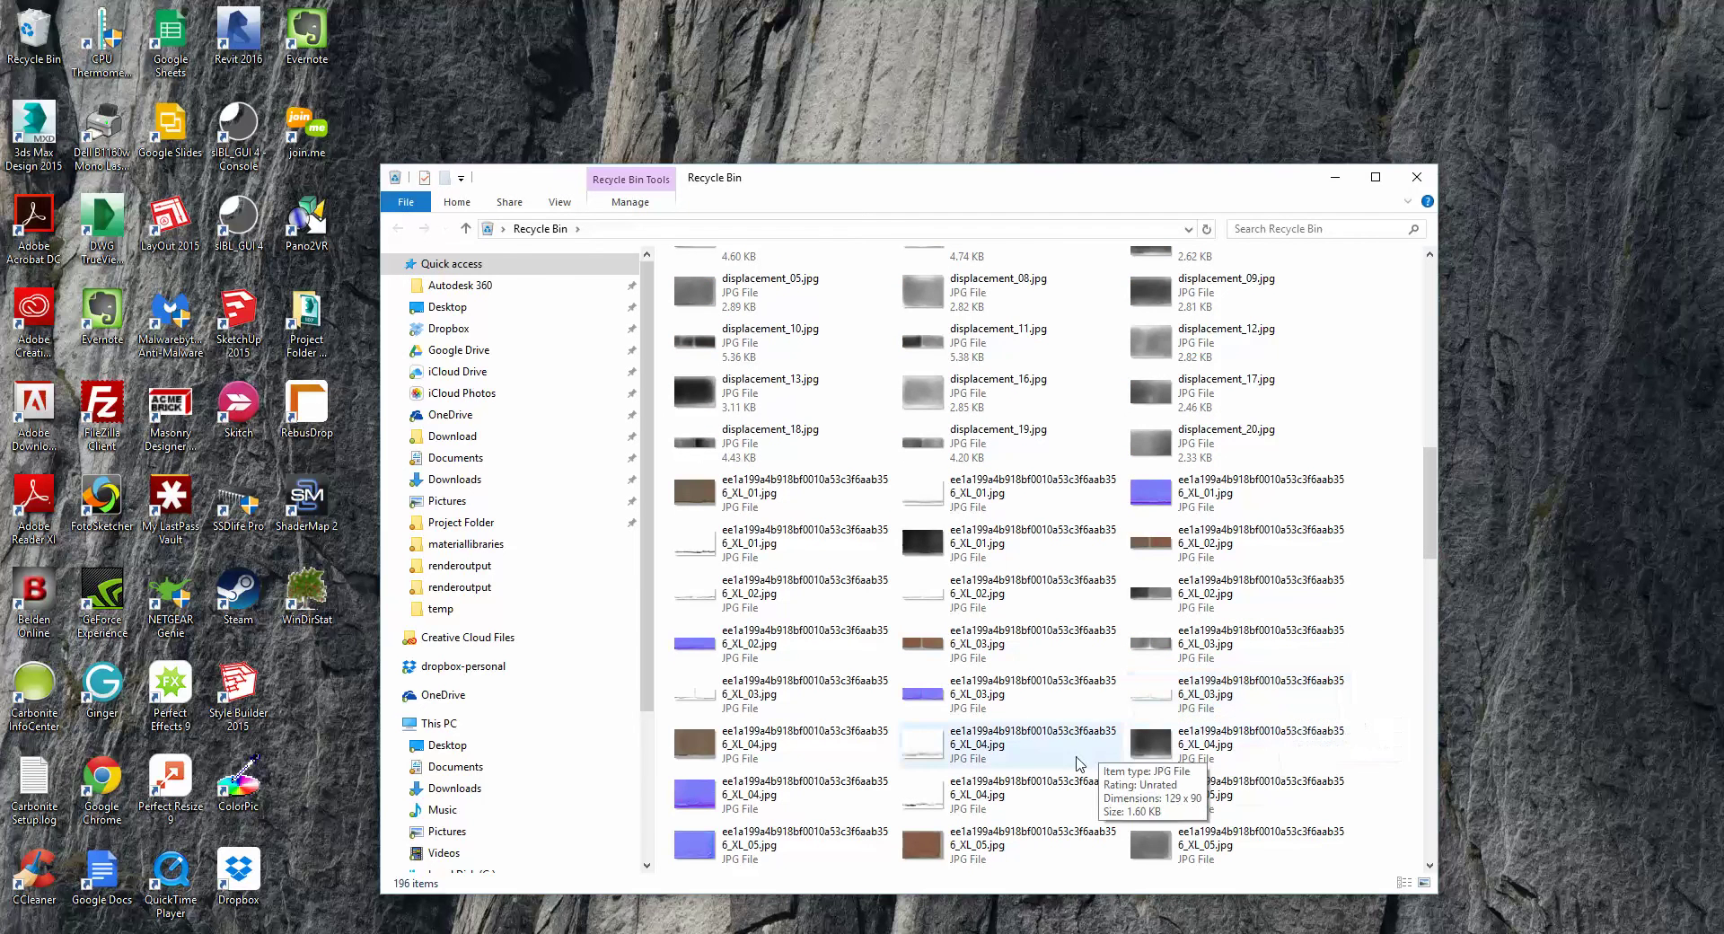
Select the blue normal-map images whose file names end in XL_01 through XL_05
{"action": "left_click", "coordinate": [714, 648]}
{"action": "left_click", "coordinate": [705, 804], "text": "ctrl"}
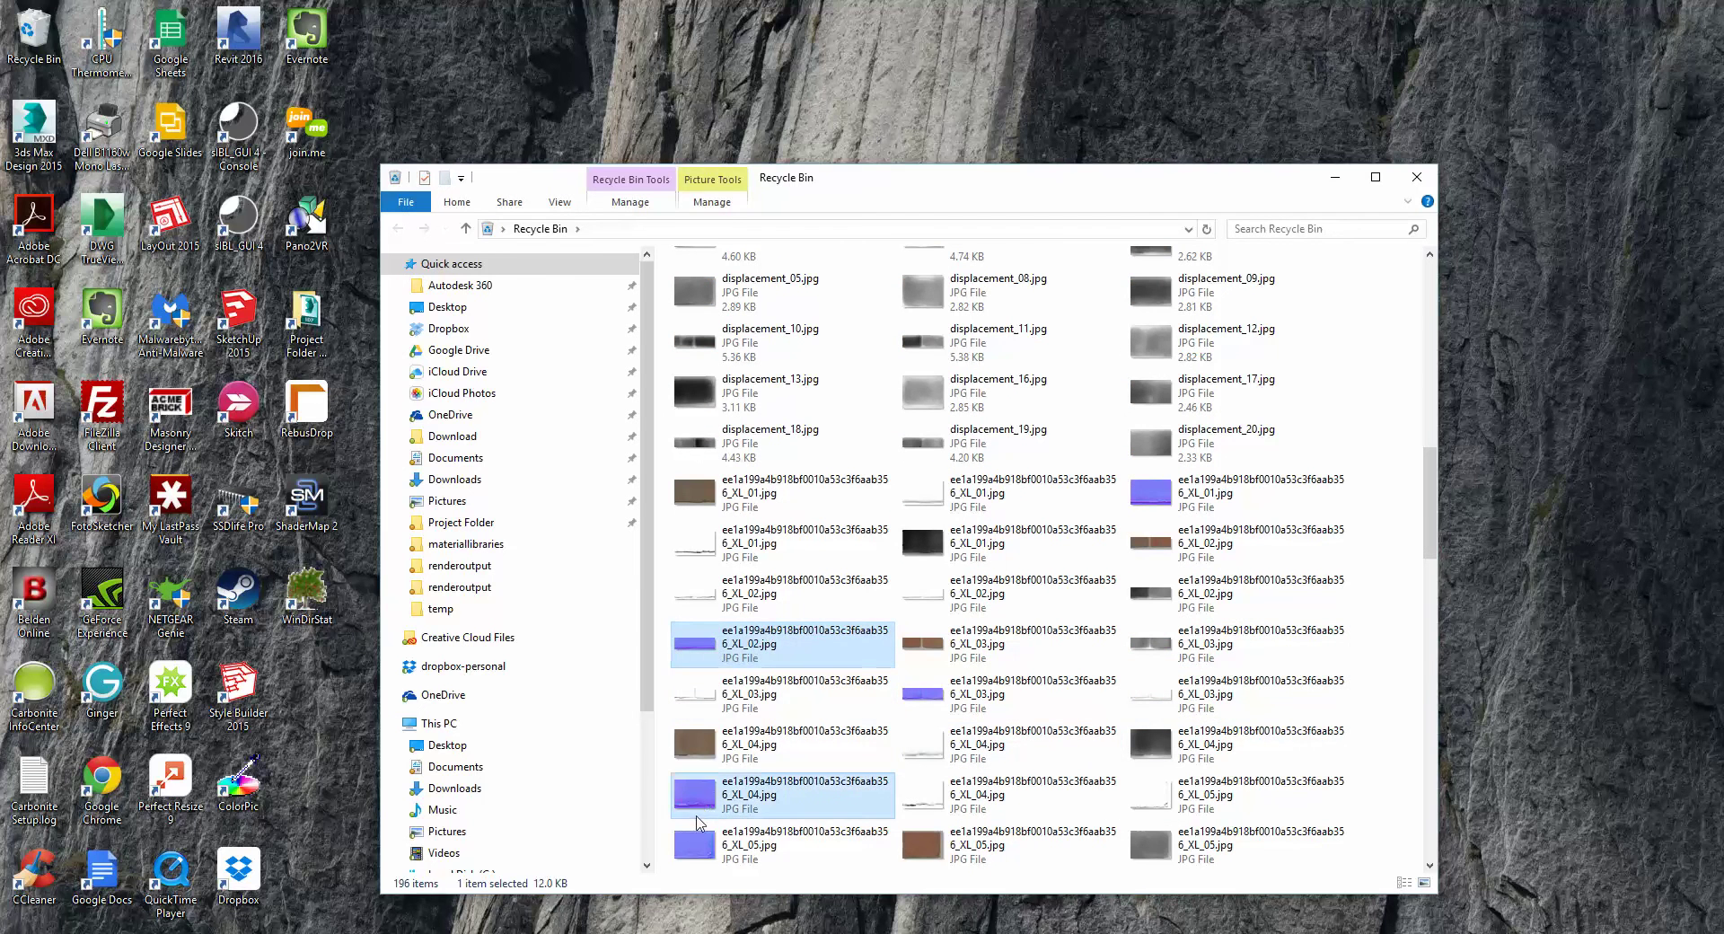
{"action": "left_click", "coordinate": [699, 830], "text": "ctrl"}
{"action": "left_click", "coordinate": [938, 692], "text": "ctrl"}
{"action": "left_click", "coordinate": [1256, 494], "text": "ctrl"}
Add the blue normal-map images ending in XL_08, XL_09, XL_10 and XL_11 to the selection
{"action": "scroll", "coordinate": [1247, 620], "scroll_direction": "down", "scroll_amount": 6}
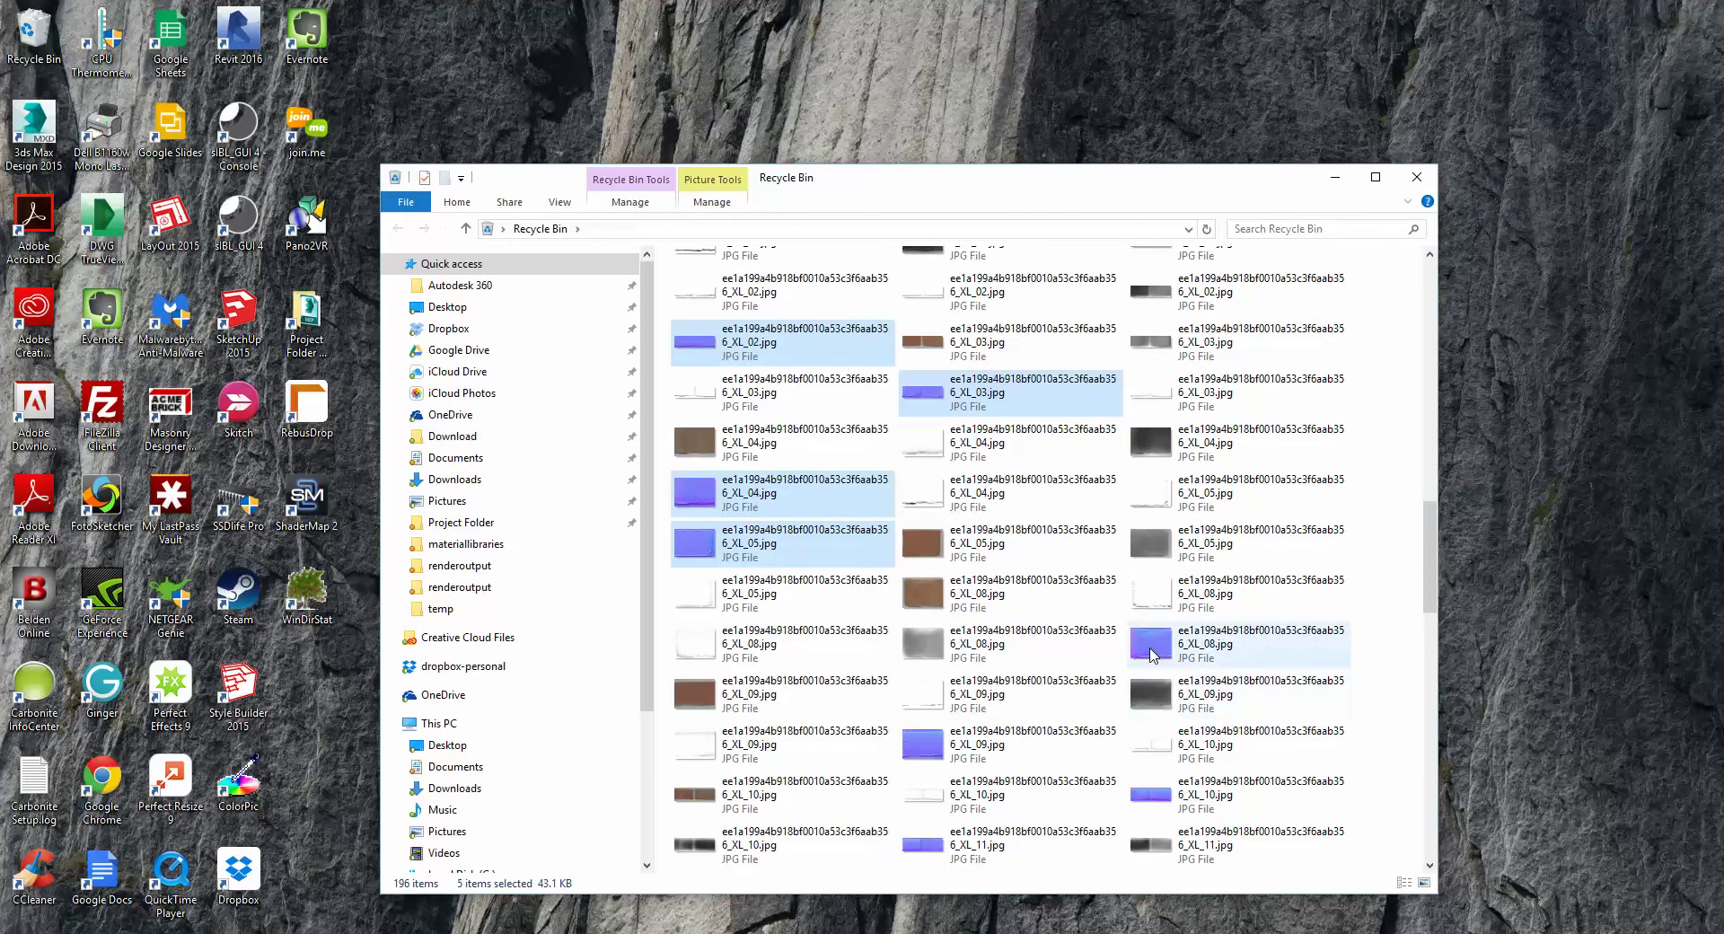
{"action": "left_click", "coordinate": [1243, 642], "text": "ctrl"}
{"action": "left_click", "coordinate": [1014, 745], "text": "ctrl"}
{"action": "left_click", "coordinate": [1063, 830], "text": "ctrl"}
{"action": "left_click", "coordinate": [1158, 795], "text": "ctrl"}
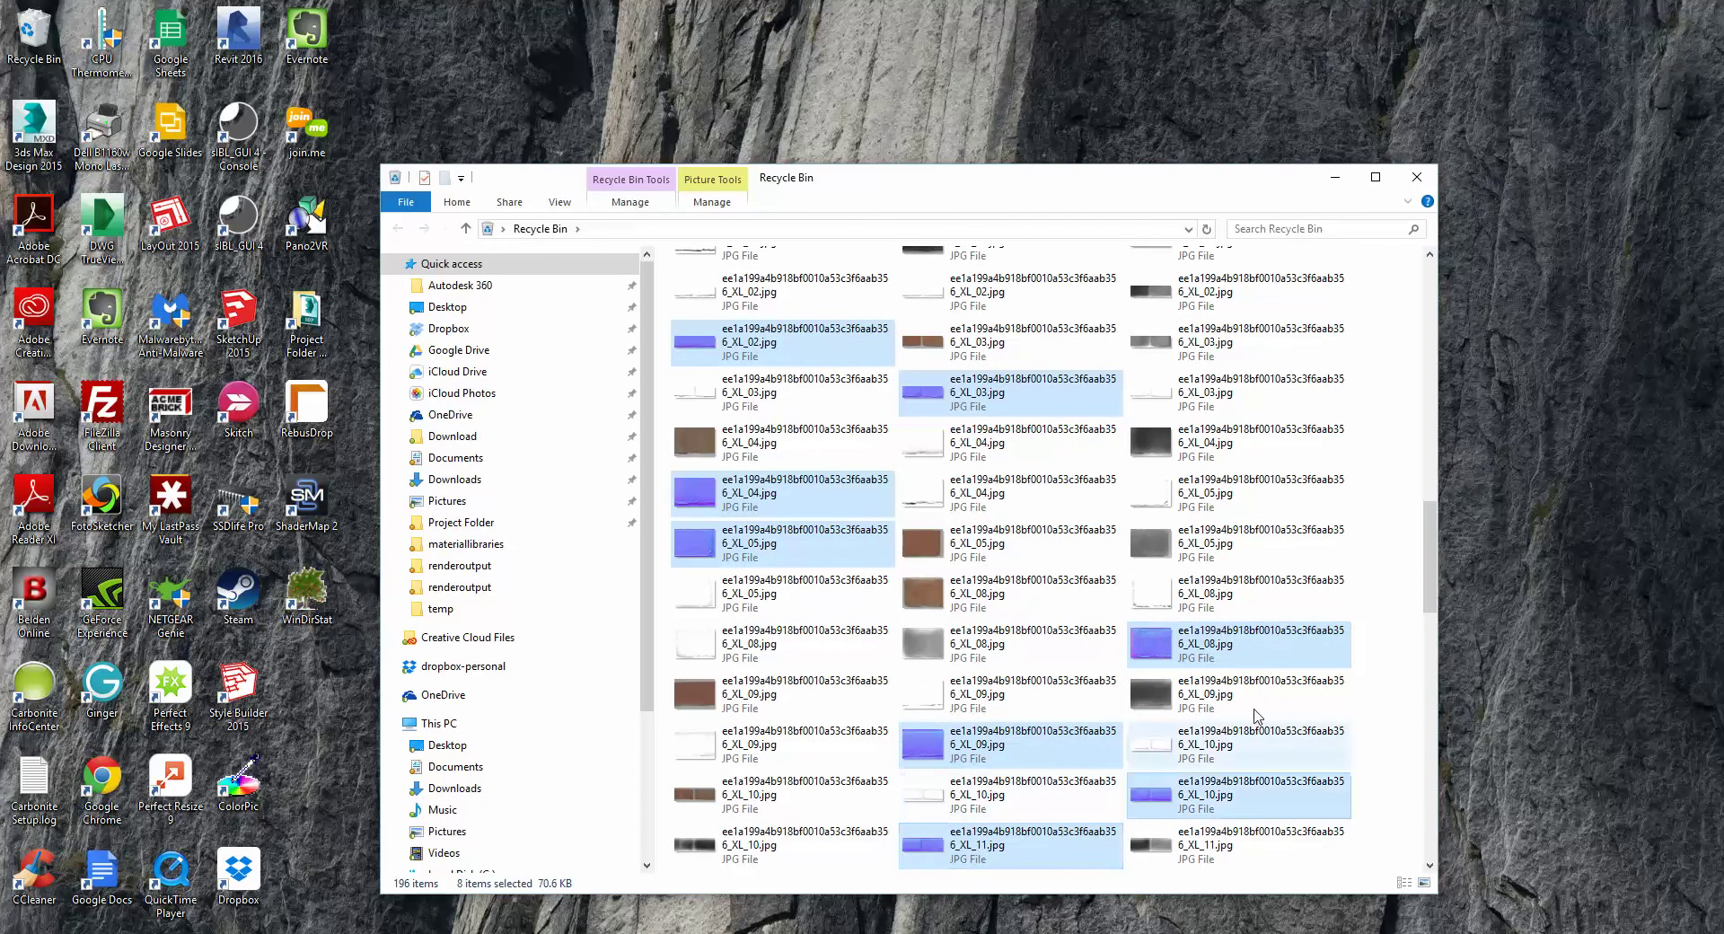
Add the blue normal-map images ending in XL_18, XL_19 and XL_20 to the selection
{"action": "scroll", "coordinate": [1256, 719], "scroll_direction": "down", "scroll_amount": 3}
{"action": "left_click", "coordinate": [1325, 663], "text": "ctrl"}
{"action": "scroll", "coordinate": [1329, 663], "scroll_direction": "down", "scroll_amount": 3}
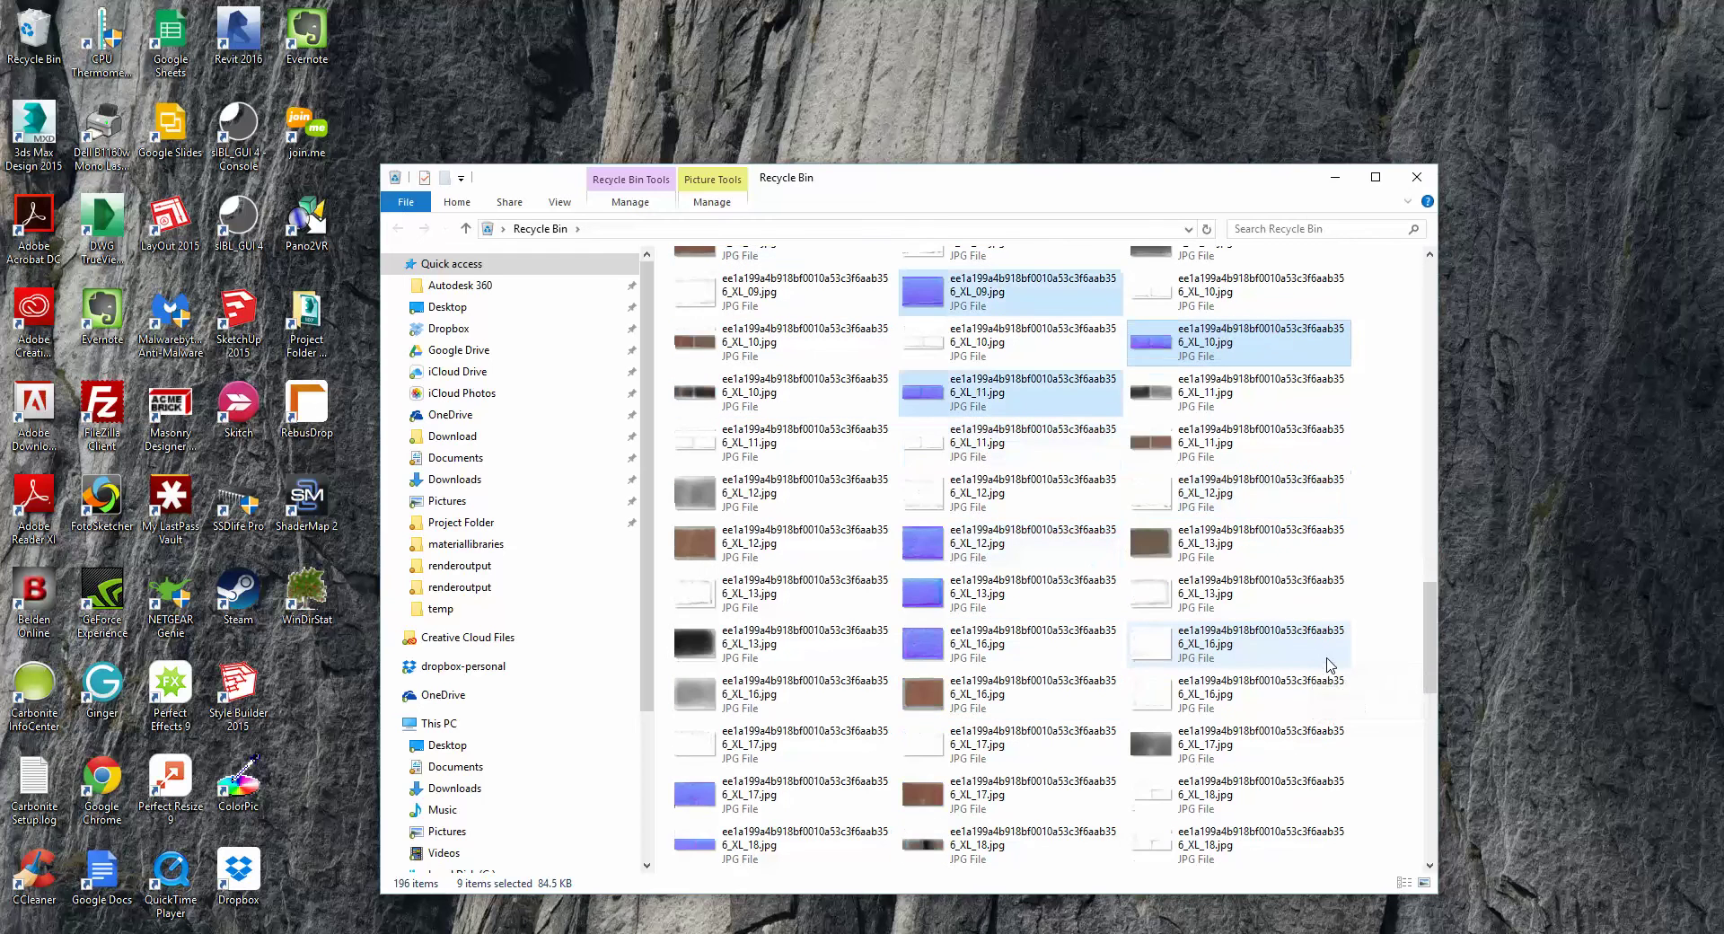
{"action": "left_click", "coordinate": [678, 699], "text": "ctrl"}
{"action": "left_click", "coordinate": [924, 791], "text": "ctrl"}
{"action": "scroll", "coordinate": [1286, 693], "scroll_direction": "down", "scroll_amount": 3}
{"action": "left_click", "coordinate": [696, 593], "text": "ctrl"}
Add normal_01 through normal_05 and normal_08 through normal_11 to the Recycle Bin selection
{"action": "left_click", "coordinate": [723, 799], "text": "ctrl"}
{"action": "left_click", "coordinate": [797, 853], "text": "ctrl"}
{"action": "left_click", "coordinate": [924, 843], "text": "ctrl"}
{"action": "left_click", "coordinate": [922, 744], "text": "ctrl"}
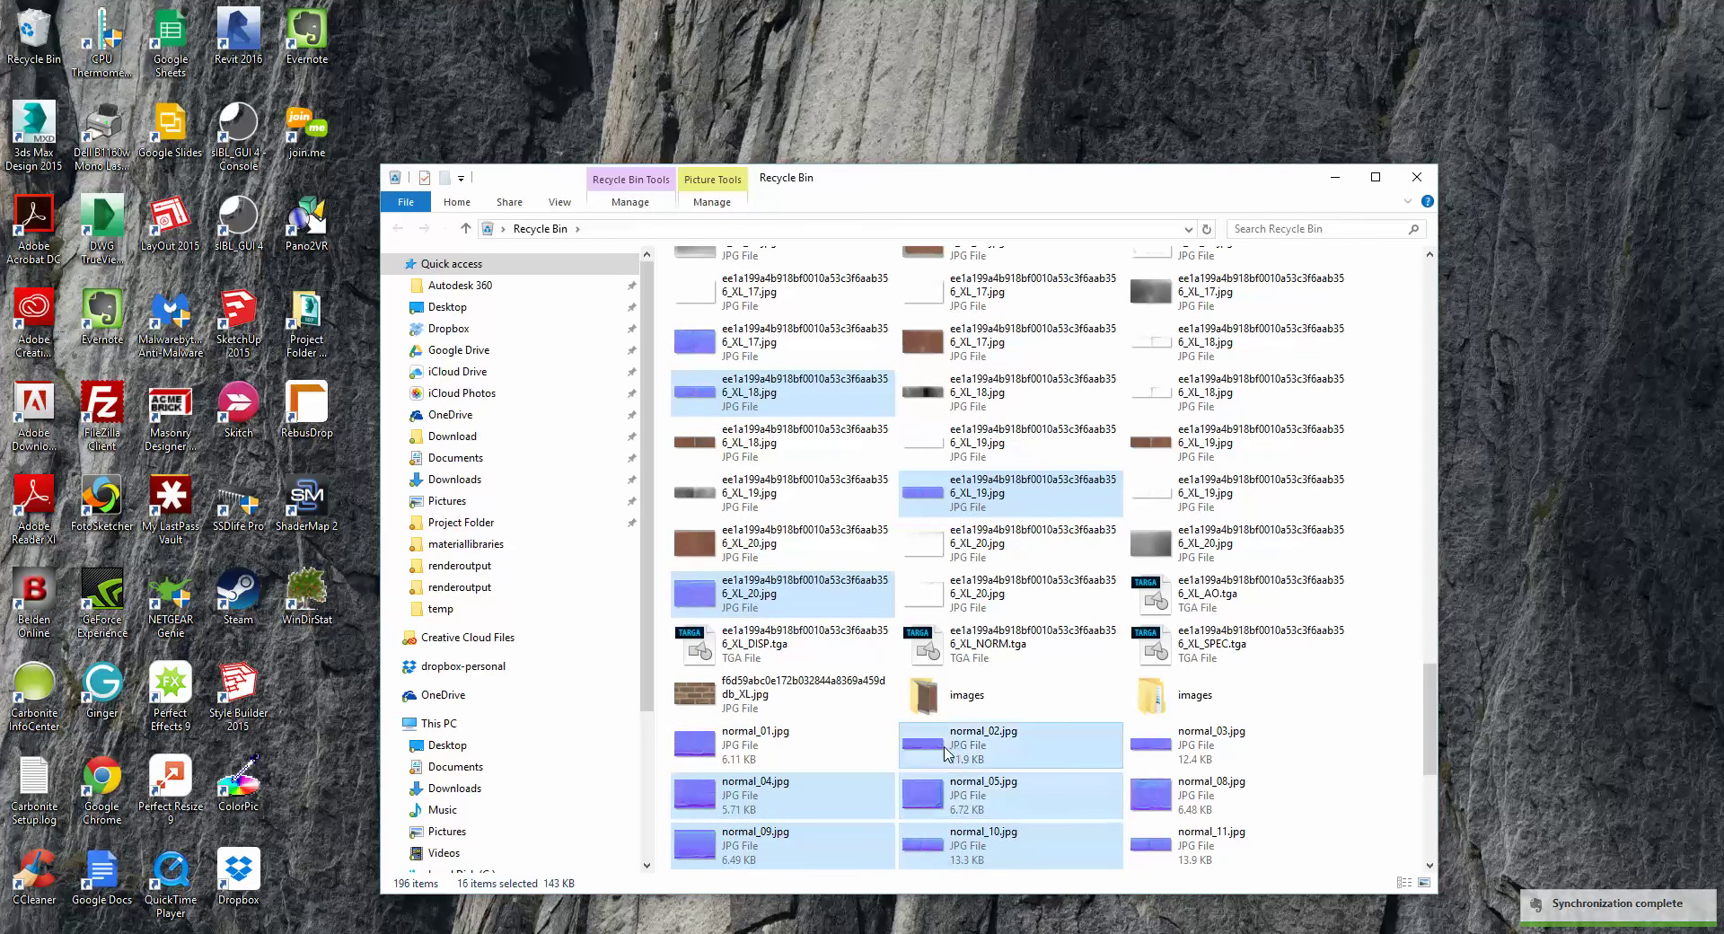
{"action": "left_click", "coordinate": [1151, 743], "text": "ctrl"}
{"action": "left_click", "coordinate": [1151, 794], "text": "ctrl"}
{"action": "left_click", "coordinate": [1151, 844], "text": "ctrl"}
{"action": "left_click", "coordinate": [696, 743], "text": "ctrl"}
{"action": "left_click", "coordinate": [925, 644], "text": "ctrl"}
Add normal_12, normal_13 and normal_15 through normal_20 to the selection and restore all selected files from the Recycle Bin
{"action": "scroll", "coordinate": [1140, 686], "scroll_direction": "down", "scroll_amount": 3}
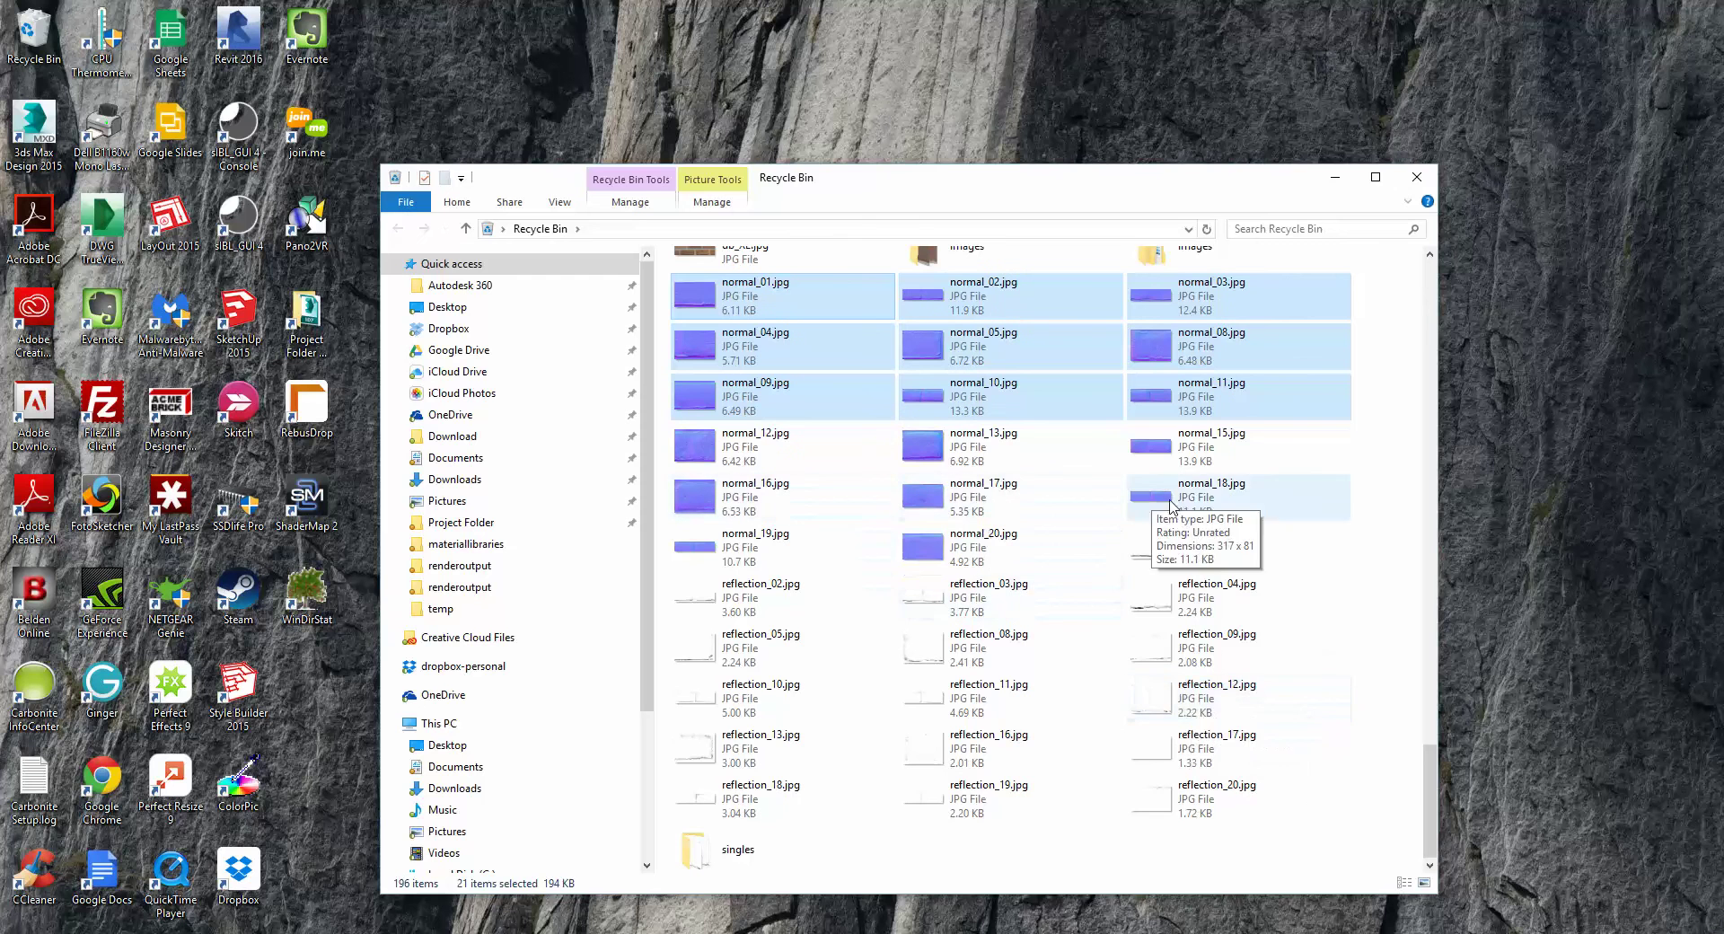
{"action": "left_click", "coordinate": [1156, 449], "text": "ctrl"}
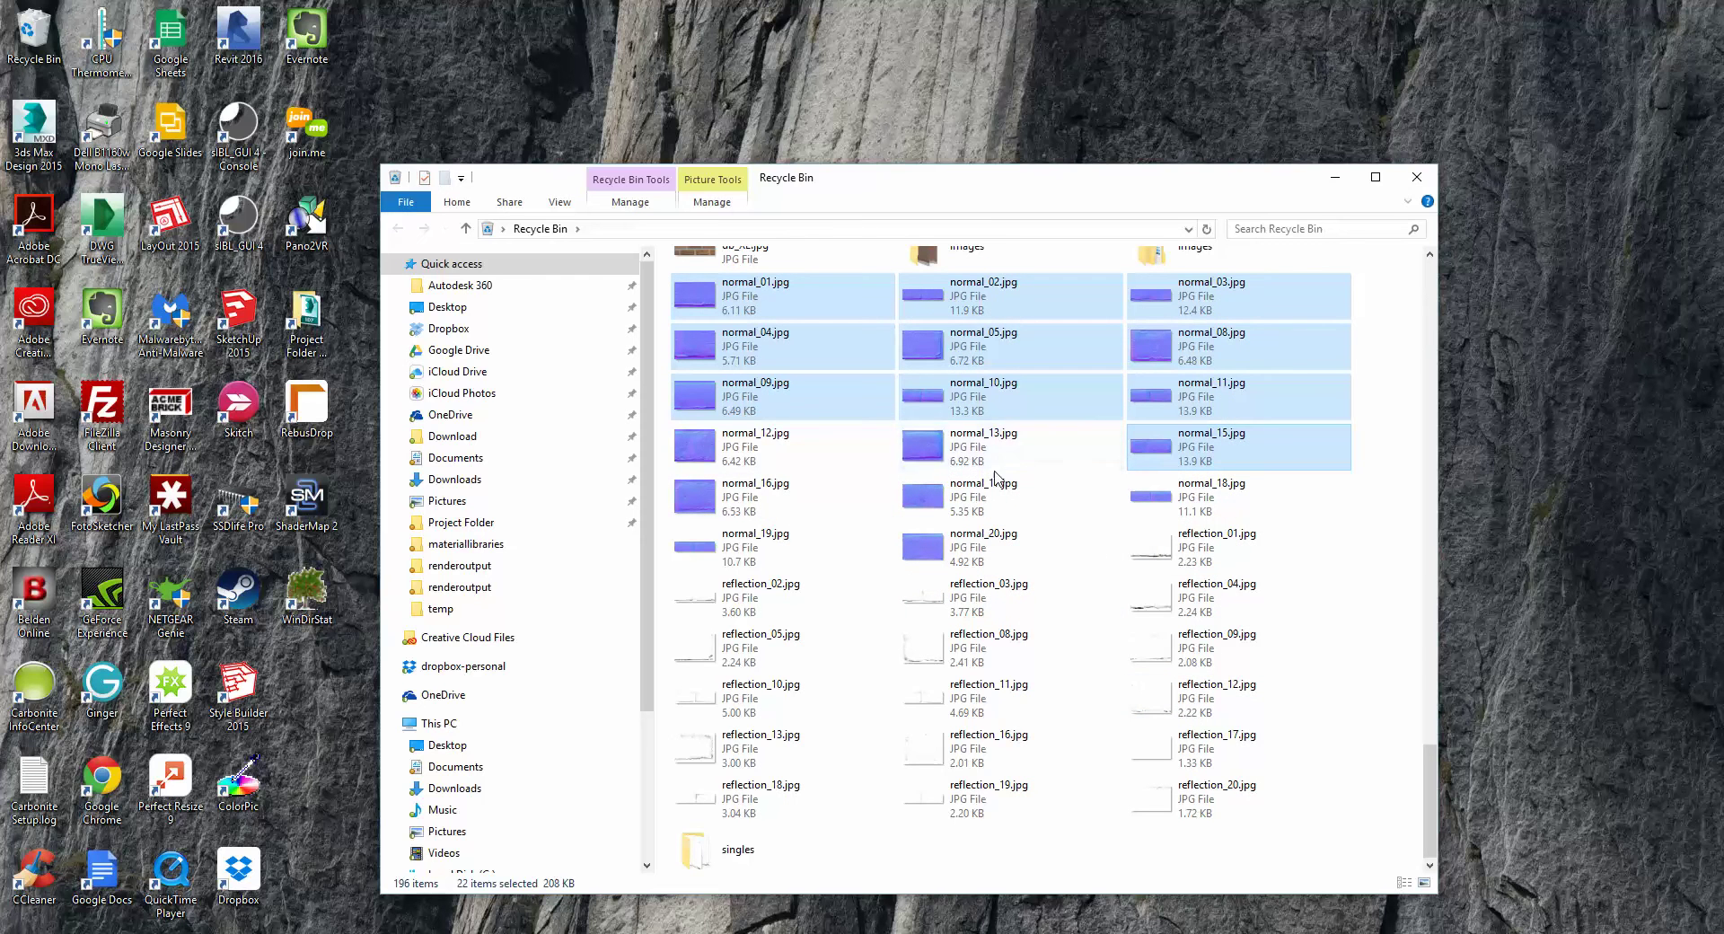
{"action": "left_click", "coordinate": [978, 449], "text": "ctrl"}
{"action": "left_click", "coordinate": [790, 449], "text": "ctrl"}
{"action": "left_click", "coordinate": [790, 498], "text": "ctrl"}
{"action": "left_click", "coordinate": [861, 549], "text": "ctrl"}
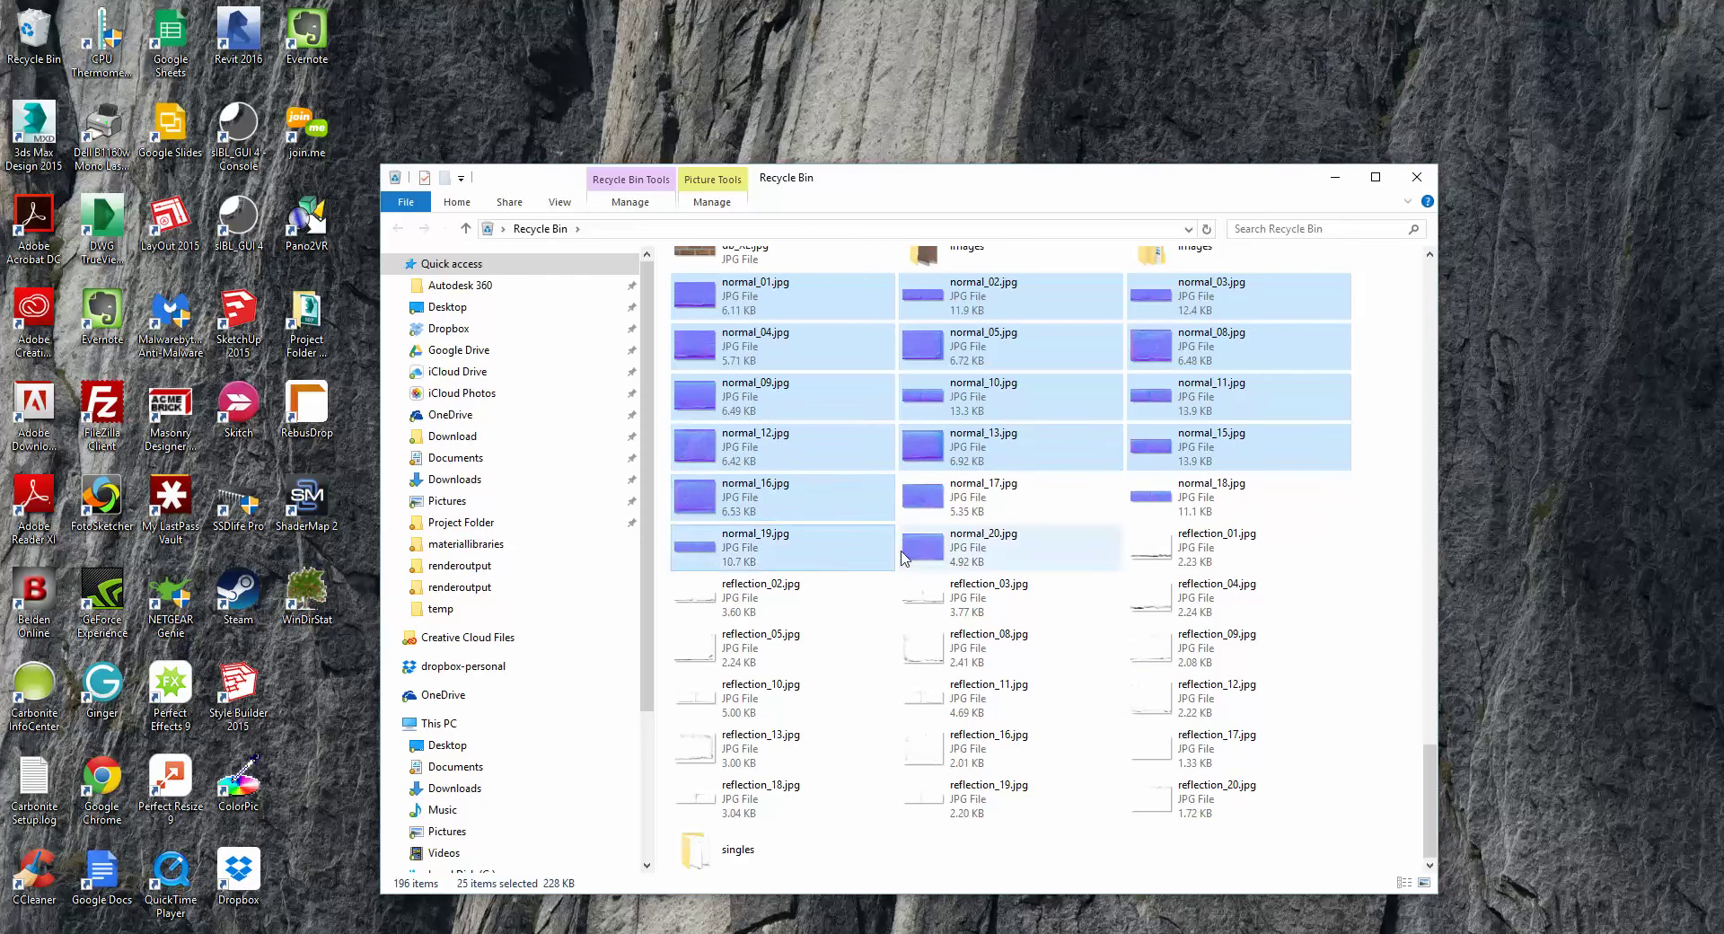
{"action": "left_click", "coordinate": [907, 552], "text": "ctrl"}
{"action": "left_click", "coordinate": [969, 499], "text": "ctrl"}
{"action": "left_click", "coordinate": [1136, 509], "text": "ctrl"}
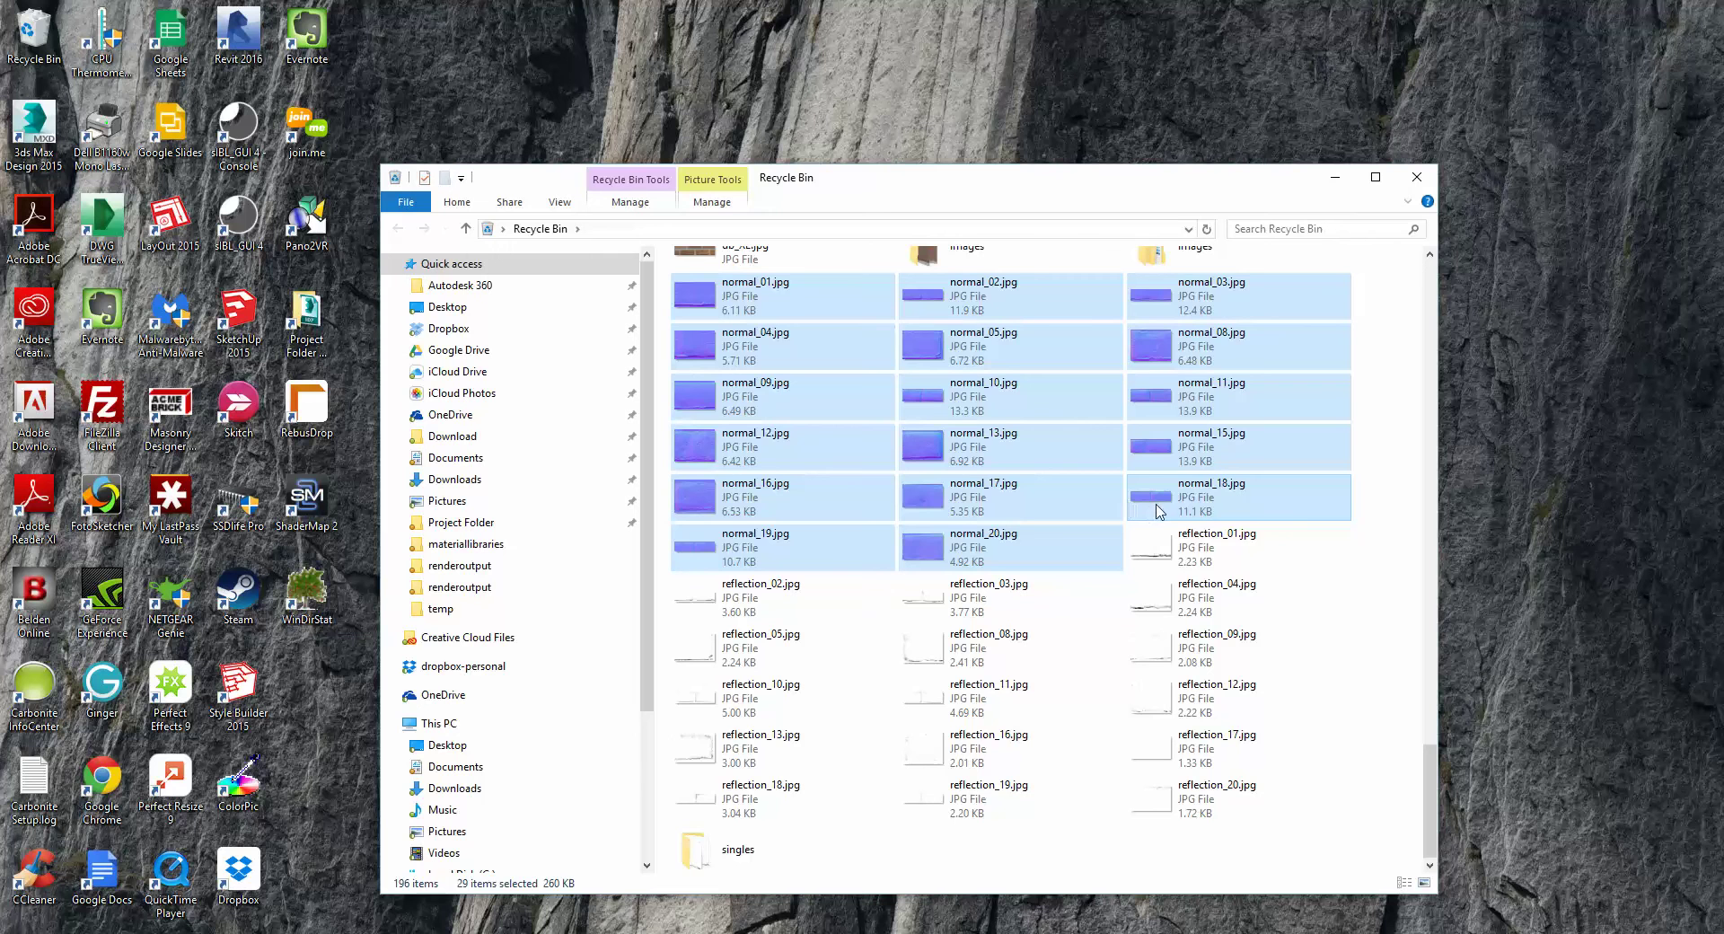
{"action": "right_click", "coordinate": [1159, 510]}
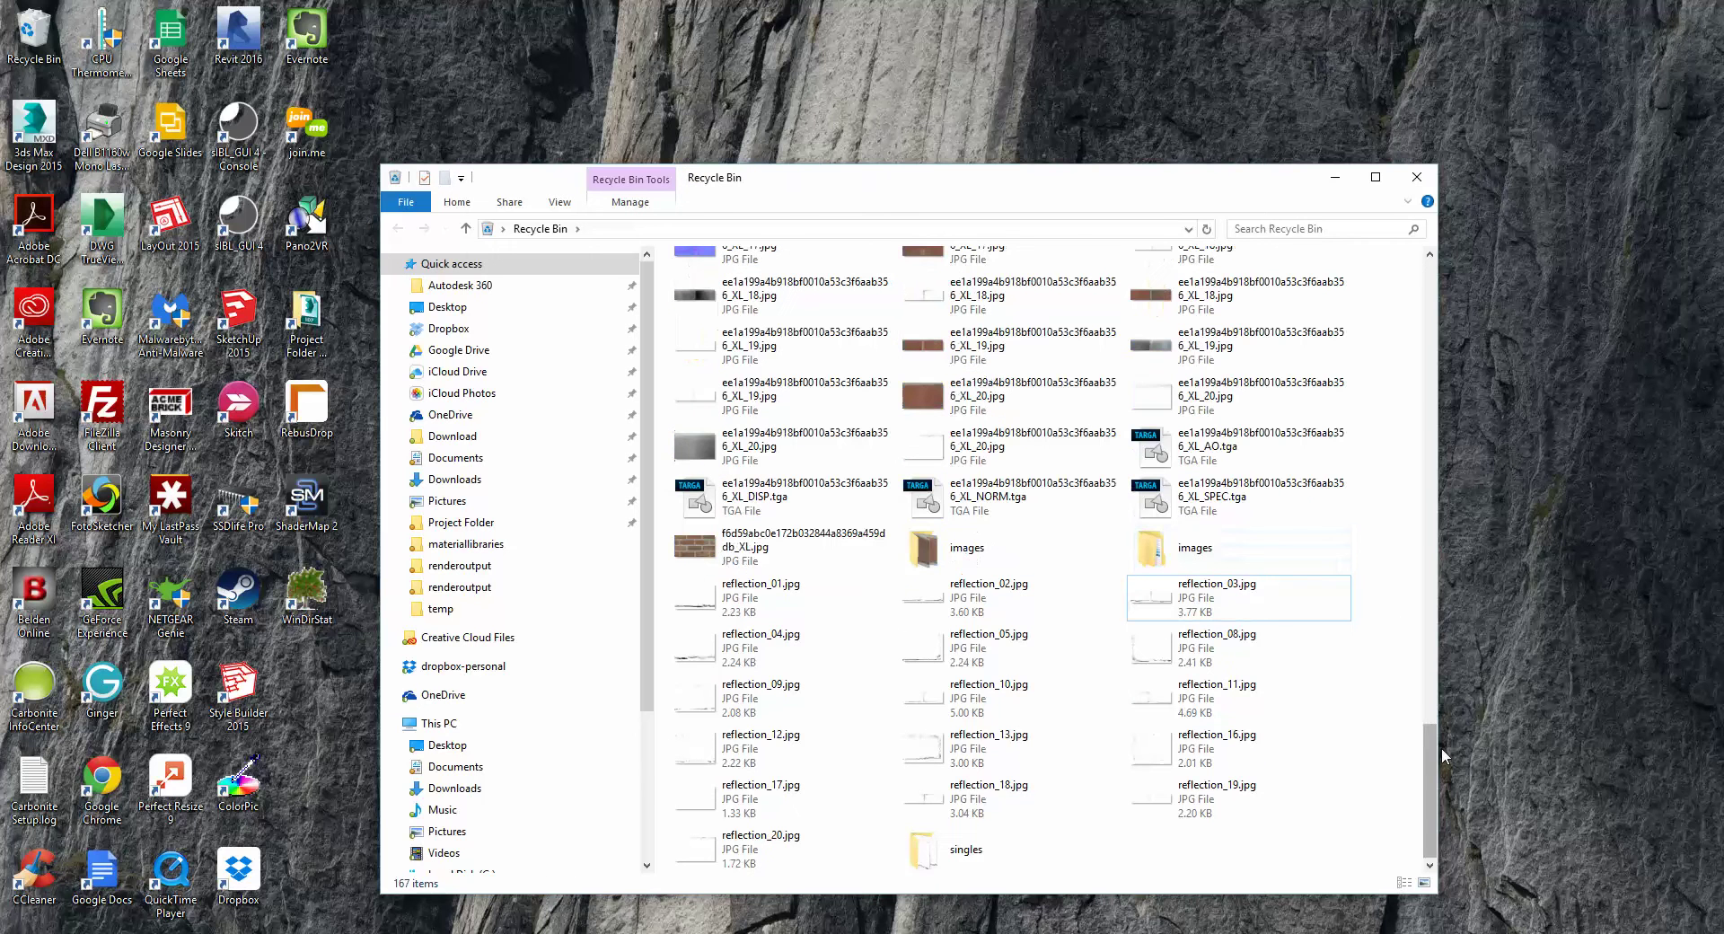
Restore the remaining blue normal-map images ending in XL_12, XL_13, XL_16 and XL_17, and close the Recycle Bin
{"action": "left_click_drag", "start_coordinate": [1430, 747], "coordinate": [1430, 677]}
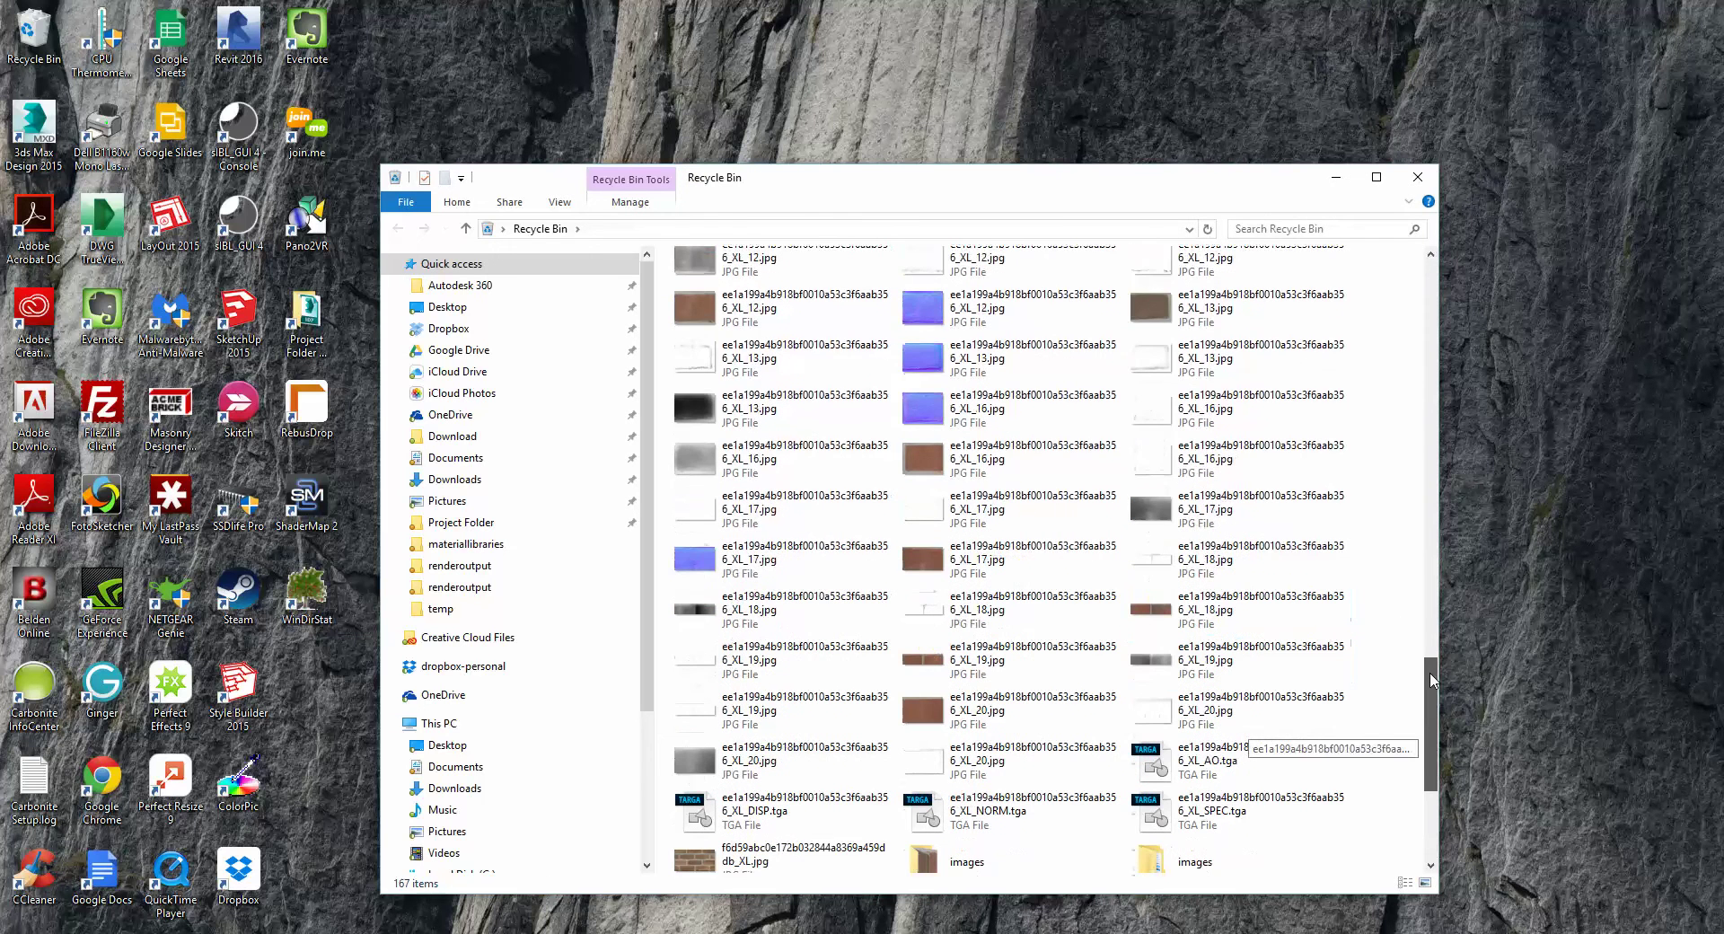
{"action": "left_click", "coordinate": [698, 561]}
{"action": "scroll", "coordinate": [977, 467], "scroll_direction": "up", "scroll_amount": 2}
{"action": "left_click", "coordinate": [924, 516], "text": "ctrl"}
{"action": "left_click", "coordinate": [925, 467], "text": "ctrl"}
{"action": "left_click", "coordinate": [924, 417], "text": "ctrl"}
{"action": "right_click", "coordinate": [931, 443]}
{"action": "left_click", "coordinate": [970, 452]}
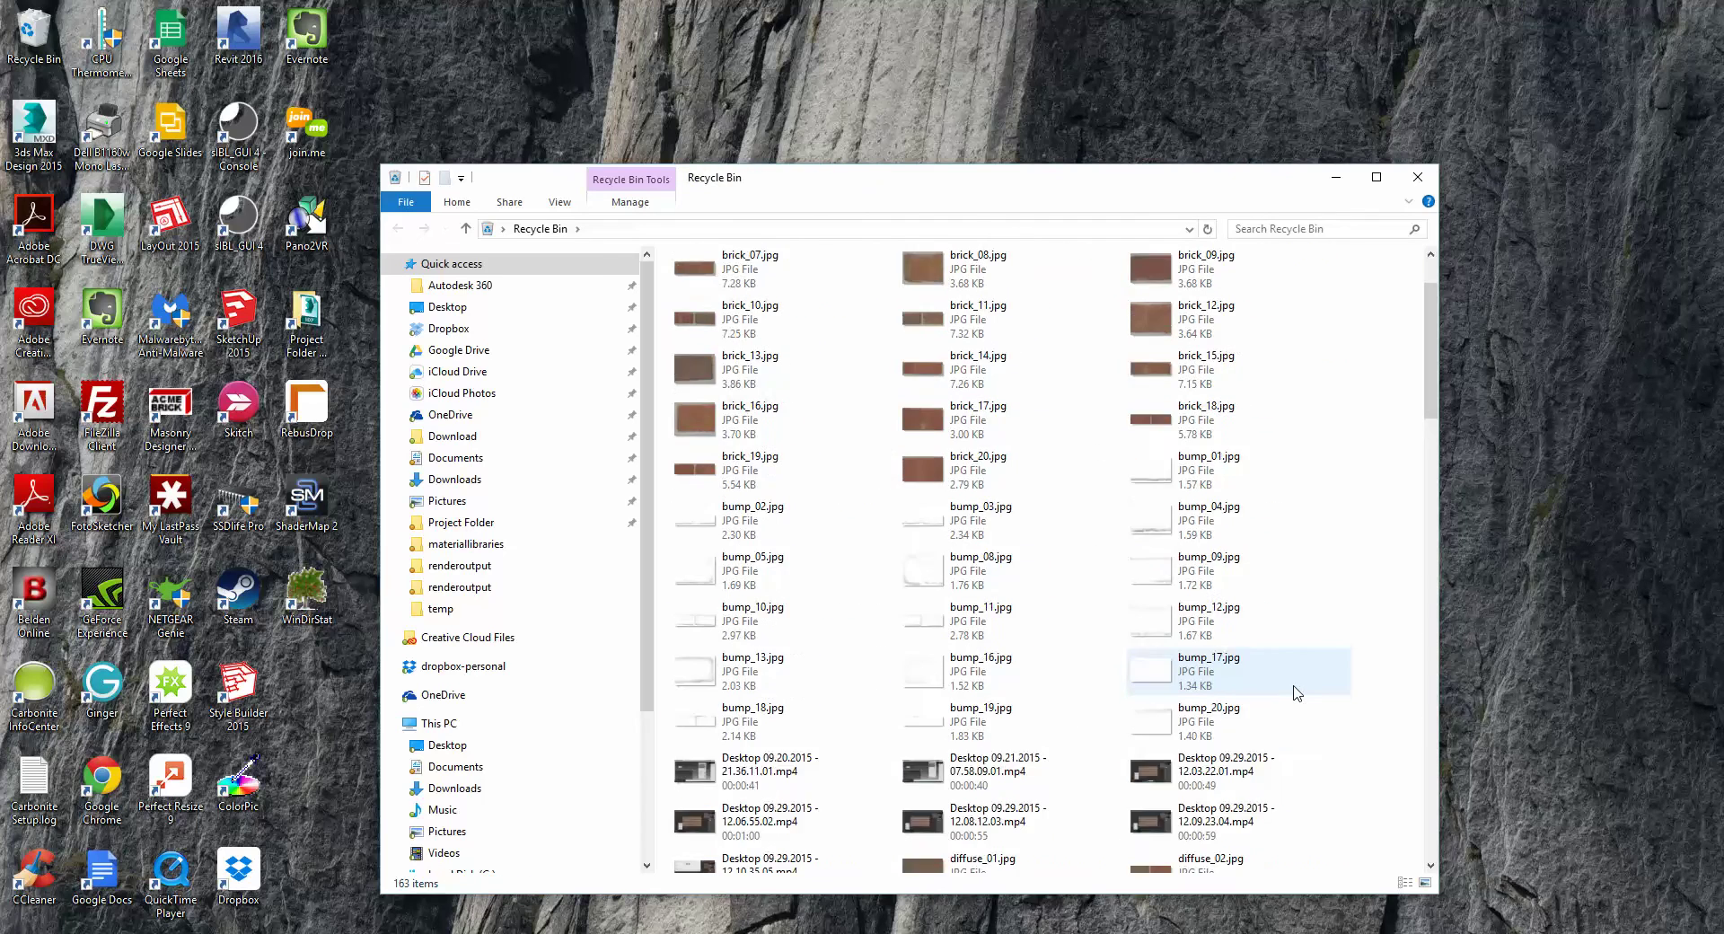
{"action": "left_click", "coordinate": [1419, 178]}
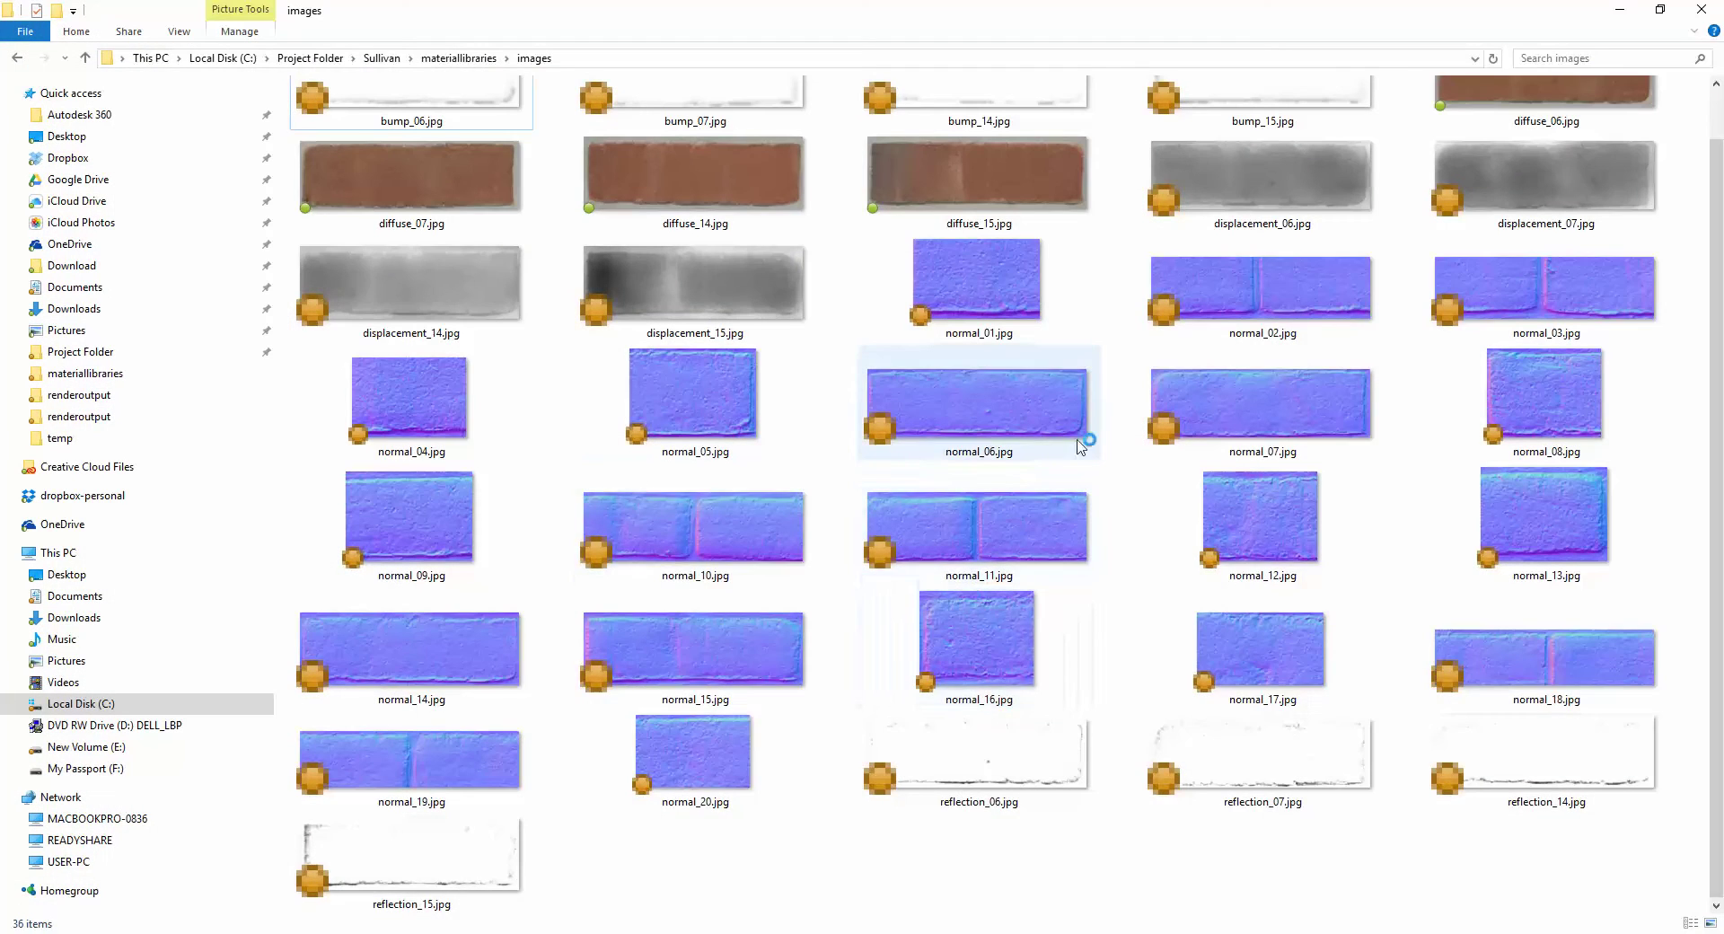
In the images folder, select the partial-brick tiles normal_01 through normal_05 and normal_08 through normal_13
{"action": "scroll", "coordinate": [505, 480], "scroll_direction": "up", "scroll_amount": 1}
{"action": "left_click", "coordinate": [633, 454], "text": "ctrl"}
{"action": "left_click", "coordinate": [978, 341], "text": "ctrl"}
{"action": "left_click", "coordinate": [1228, 339], "text": "ctrl"}
{"action": "left_click", "coordinate": [1487, 347], "text": "ctrl"}
{"action": "left_click", "coordinate": [1531, 470], "text": "ctrl"}
{"action": "left_click", "coordinate": [409, 566], "text": "ctrl"}
{"action": "left_click", "coordinate": [682, 584], "text": "ctrl"}
{"action": "left_click", "coordinate": [977, 579], "text": "ctrl"}
{"action": "left_click", "coordinate": [1260, 570], "text": "ctrl"}
{"action": "left_click", "coordinate": [1532, 579], "text": "ctrl"}
Add normal_16 through normal_20 to the selection and delete the selected normal tiles, keeping normal_06, normal_07, normal_14 and normal_15
{"action": "left_click", "coordinate": [1527, 703], "text": "ctrl"}
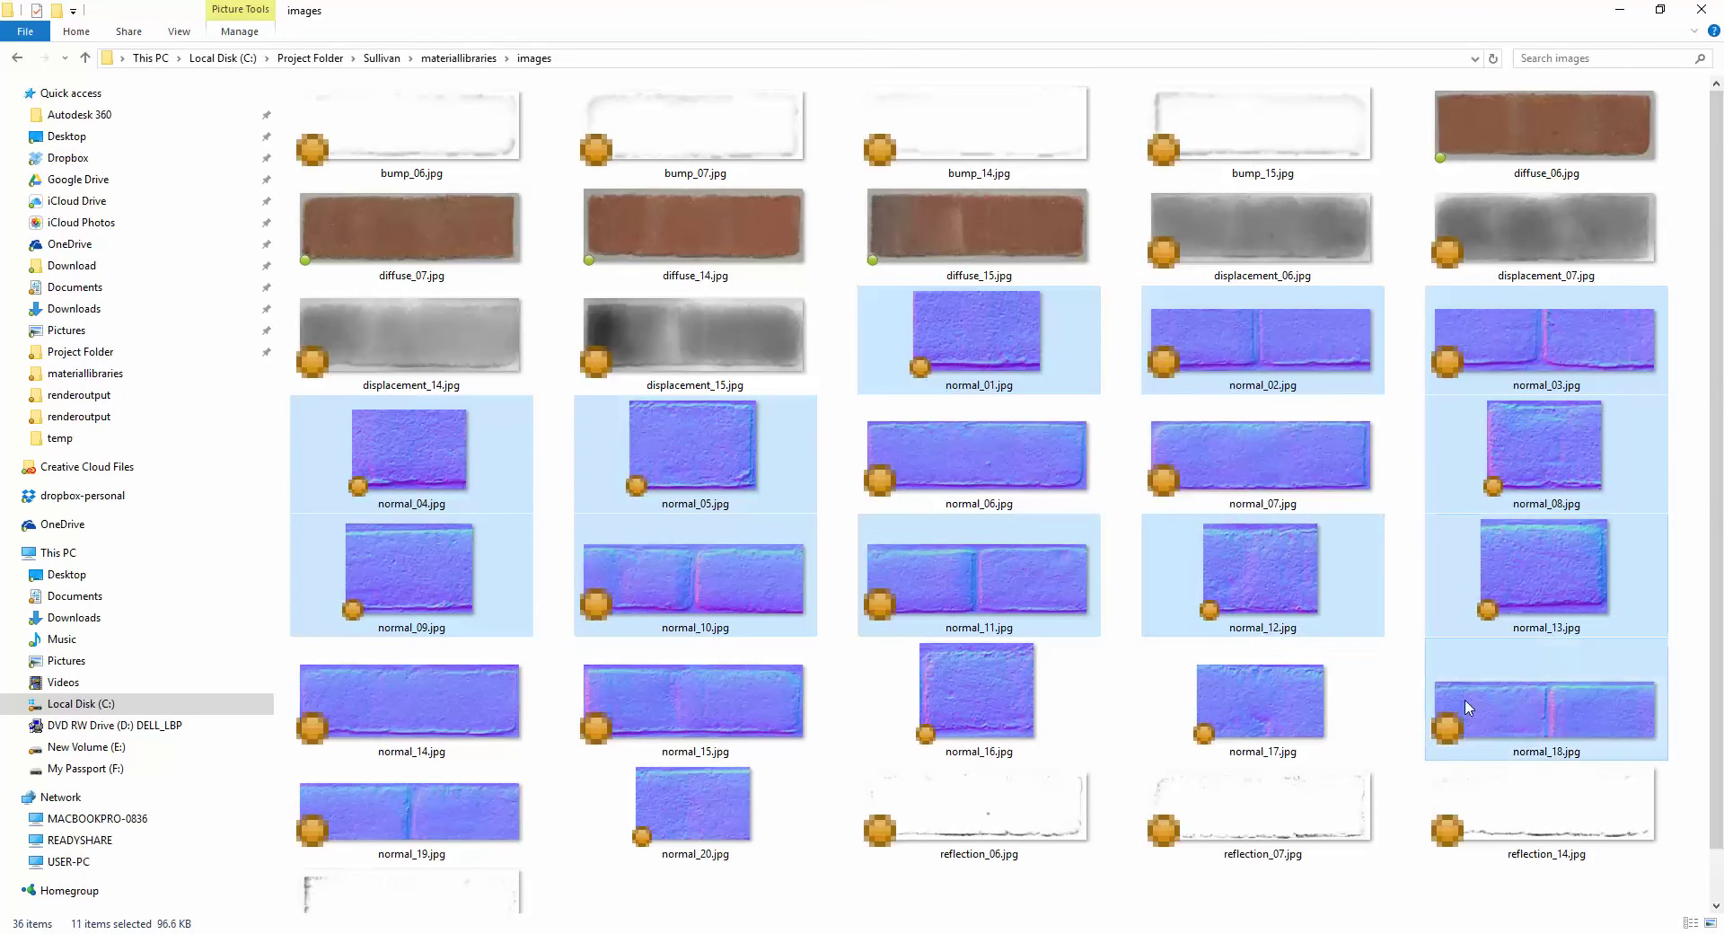
{"action": "left_click", "coordinate": [1247, 718], "text": "ctrl"}
{"action": "left_click", "coordinate": [1002, 703], "text": "ctrl"}
{"action": "left_click", "coordinate": [714, 839], "text": "ctrl"}
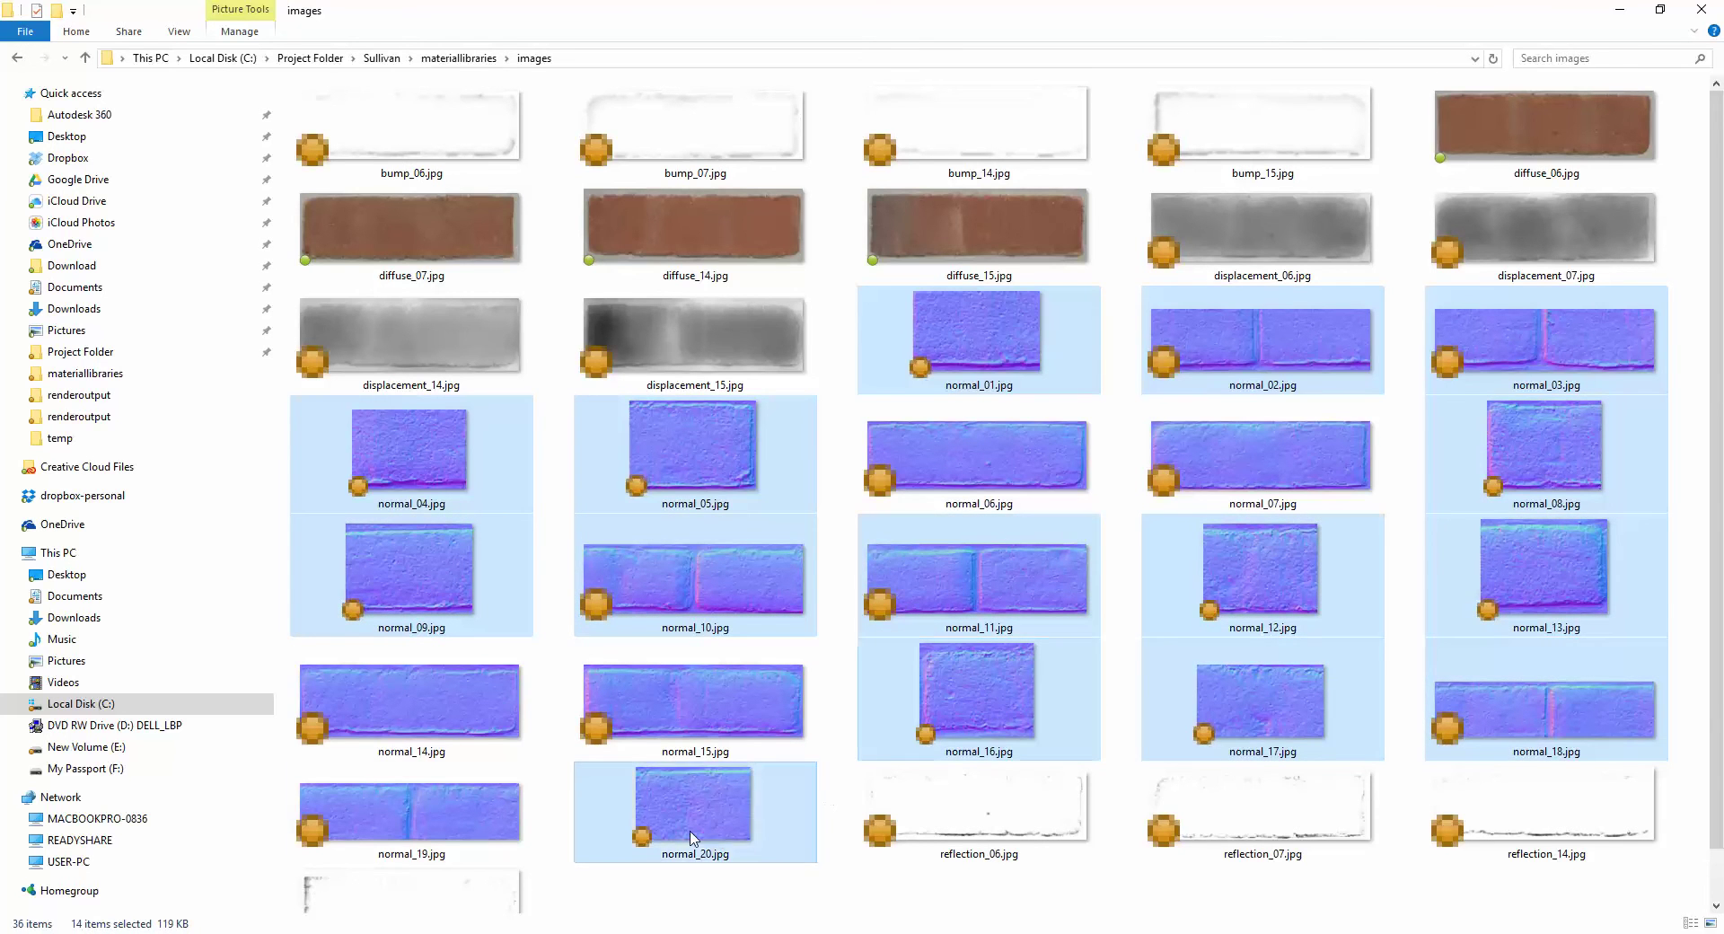
{"action": "left_click", "coordinate": [490, 835], "text": "ctrl"}
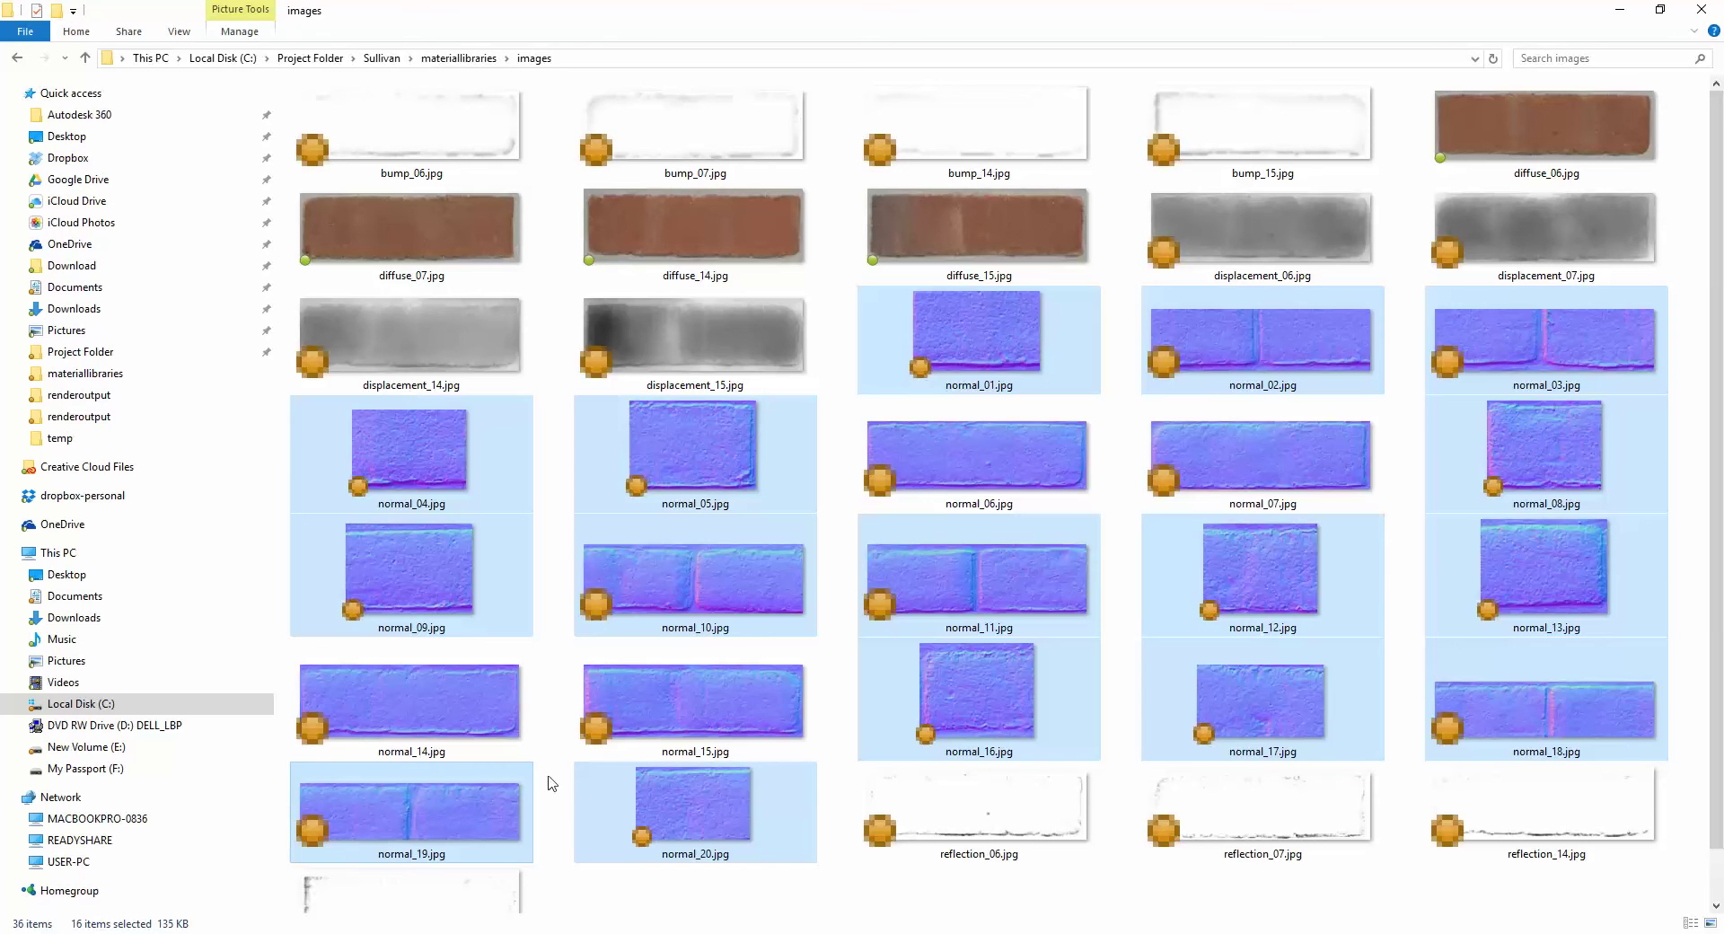
{"action": "key", "text": "Delete"}
{"action": "key", "text": "Return"}
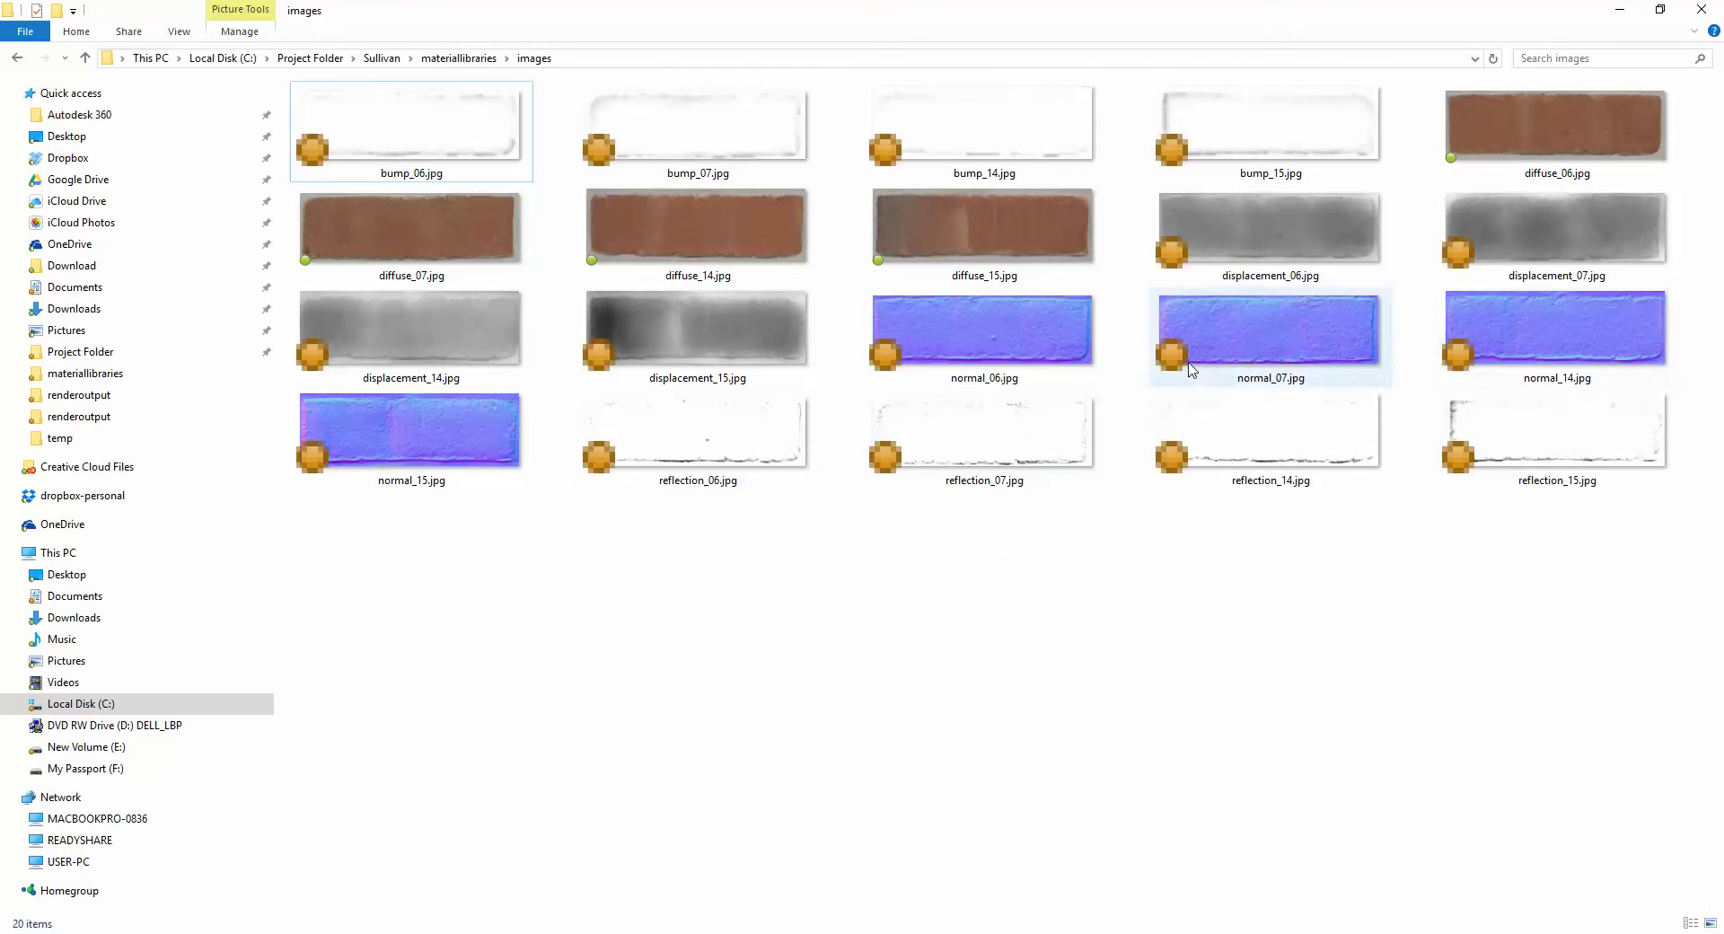
Close the images folder, switch to 3ds Max and assign a VP Walls & Tiles material to the 19 - Default slot in the Material Editor
{"action": "left_click", "coordinate": [1704, 9]}
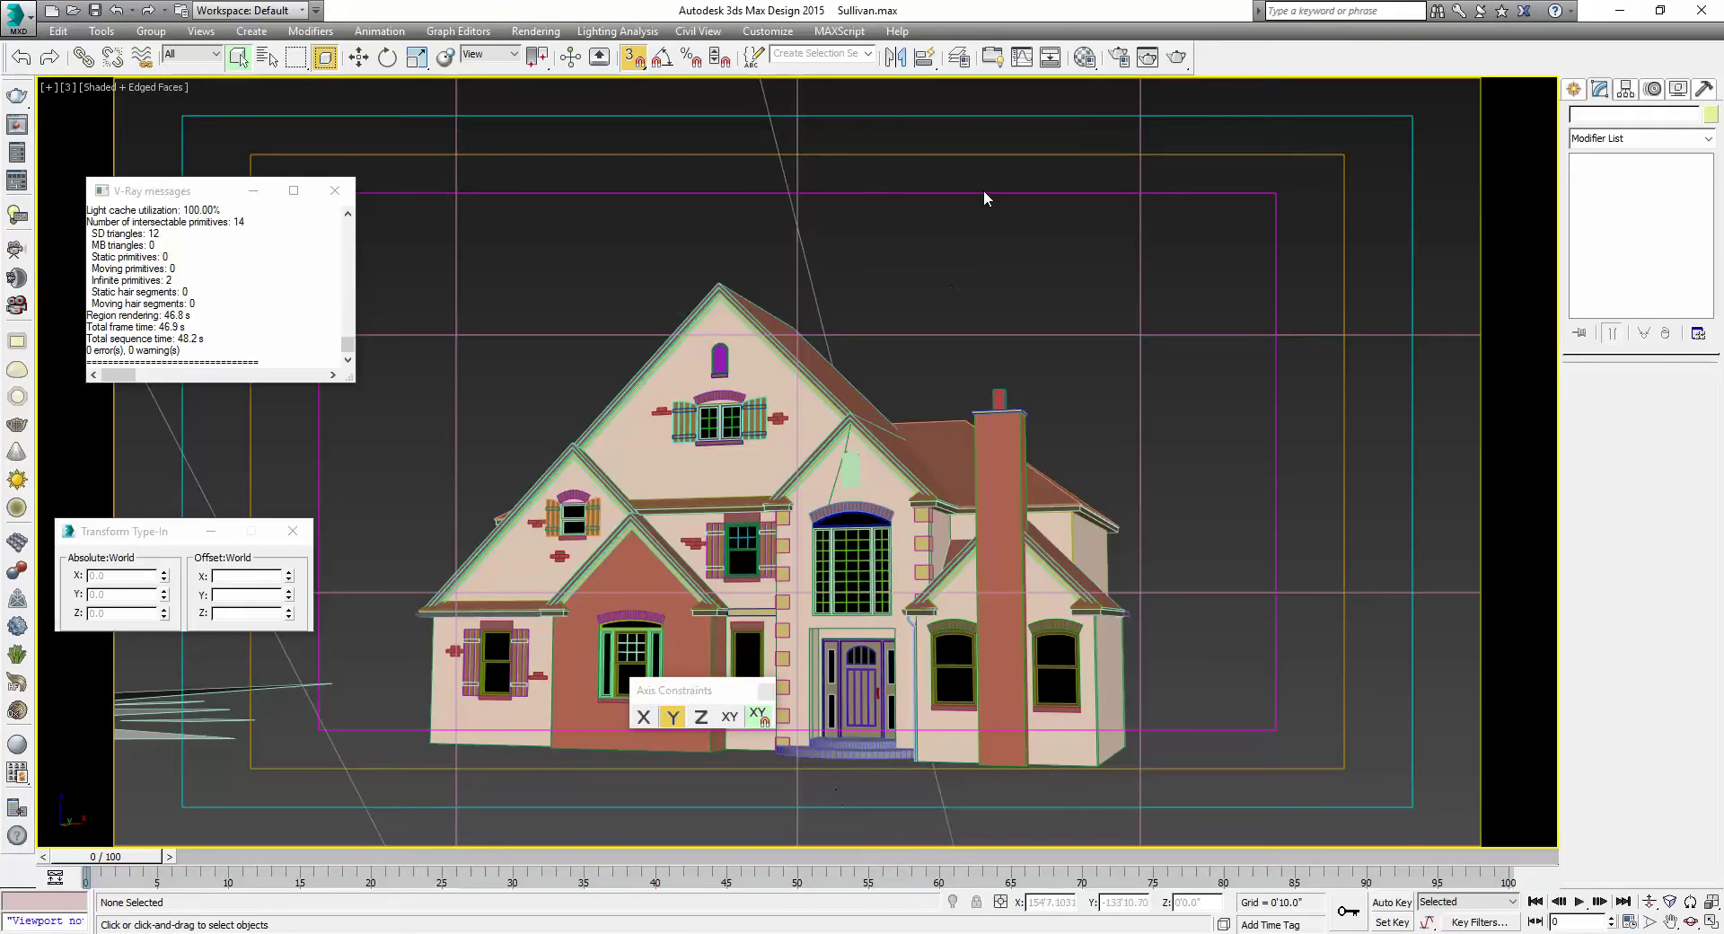
{"action": "key", "text": "m"}
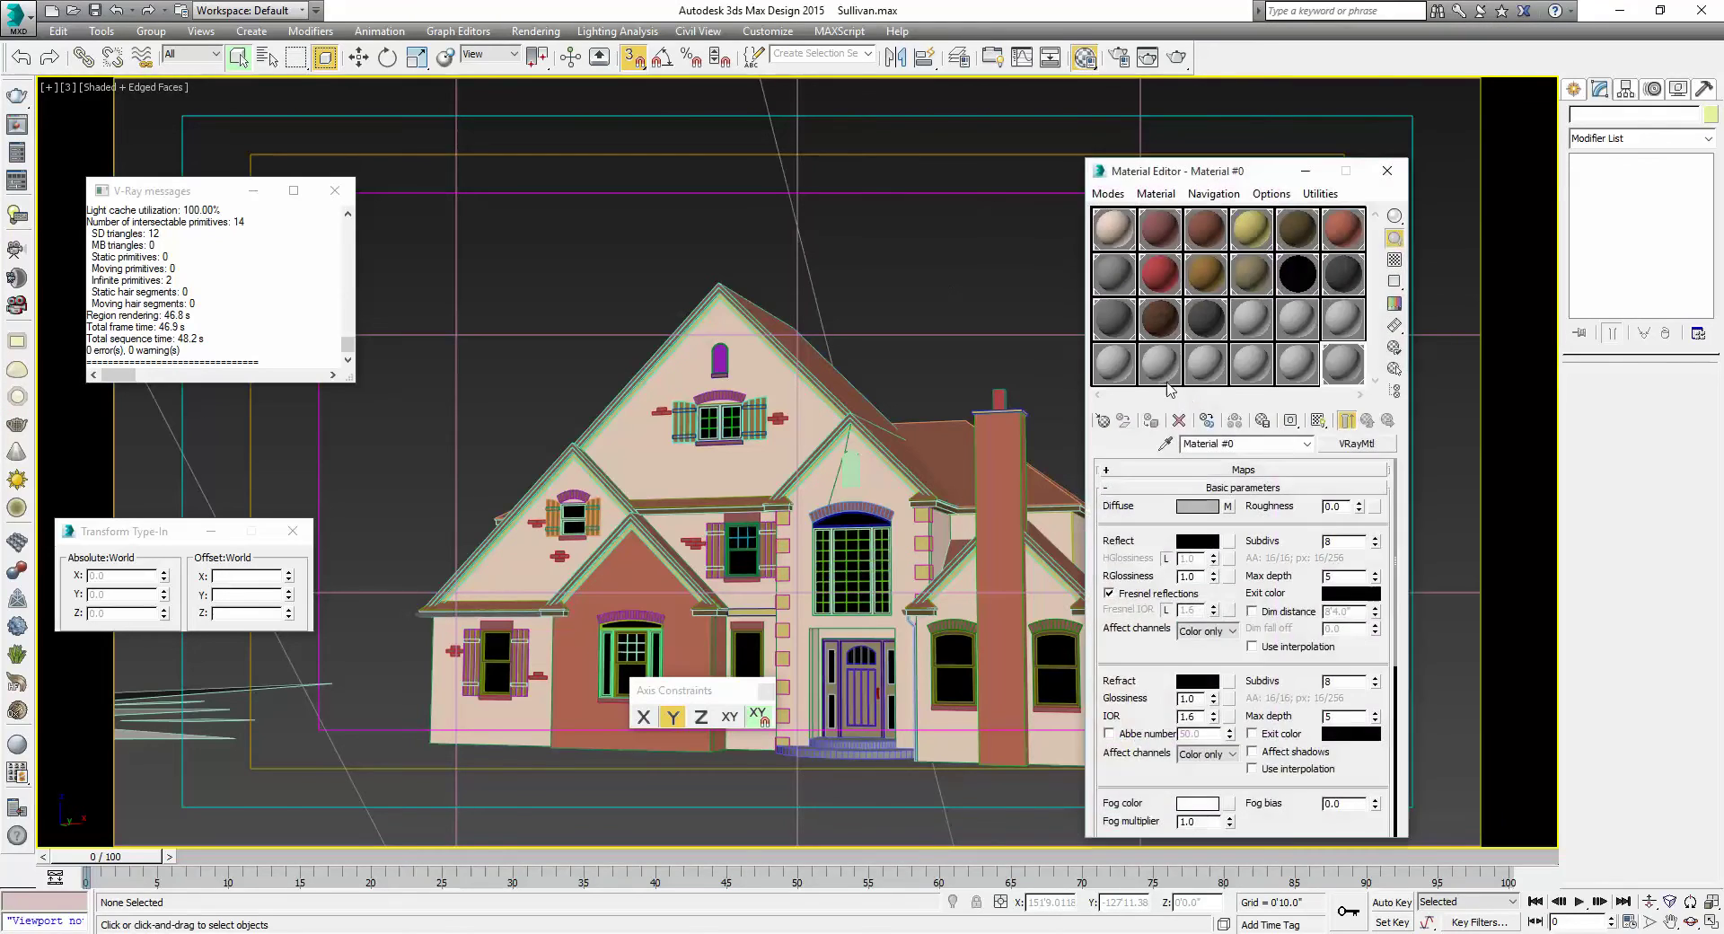
{"action": "left_click", "coordinate": [1118, 374]}
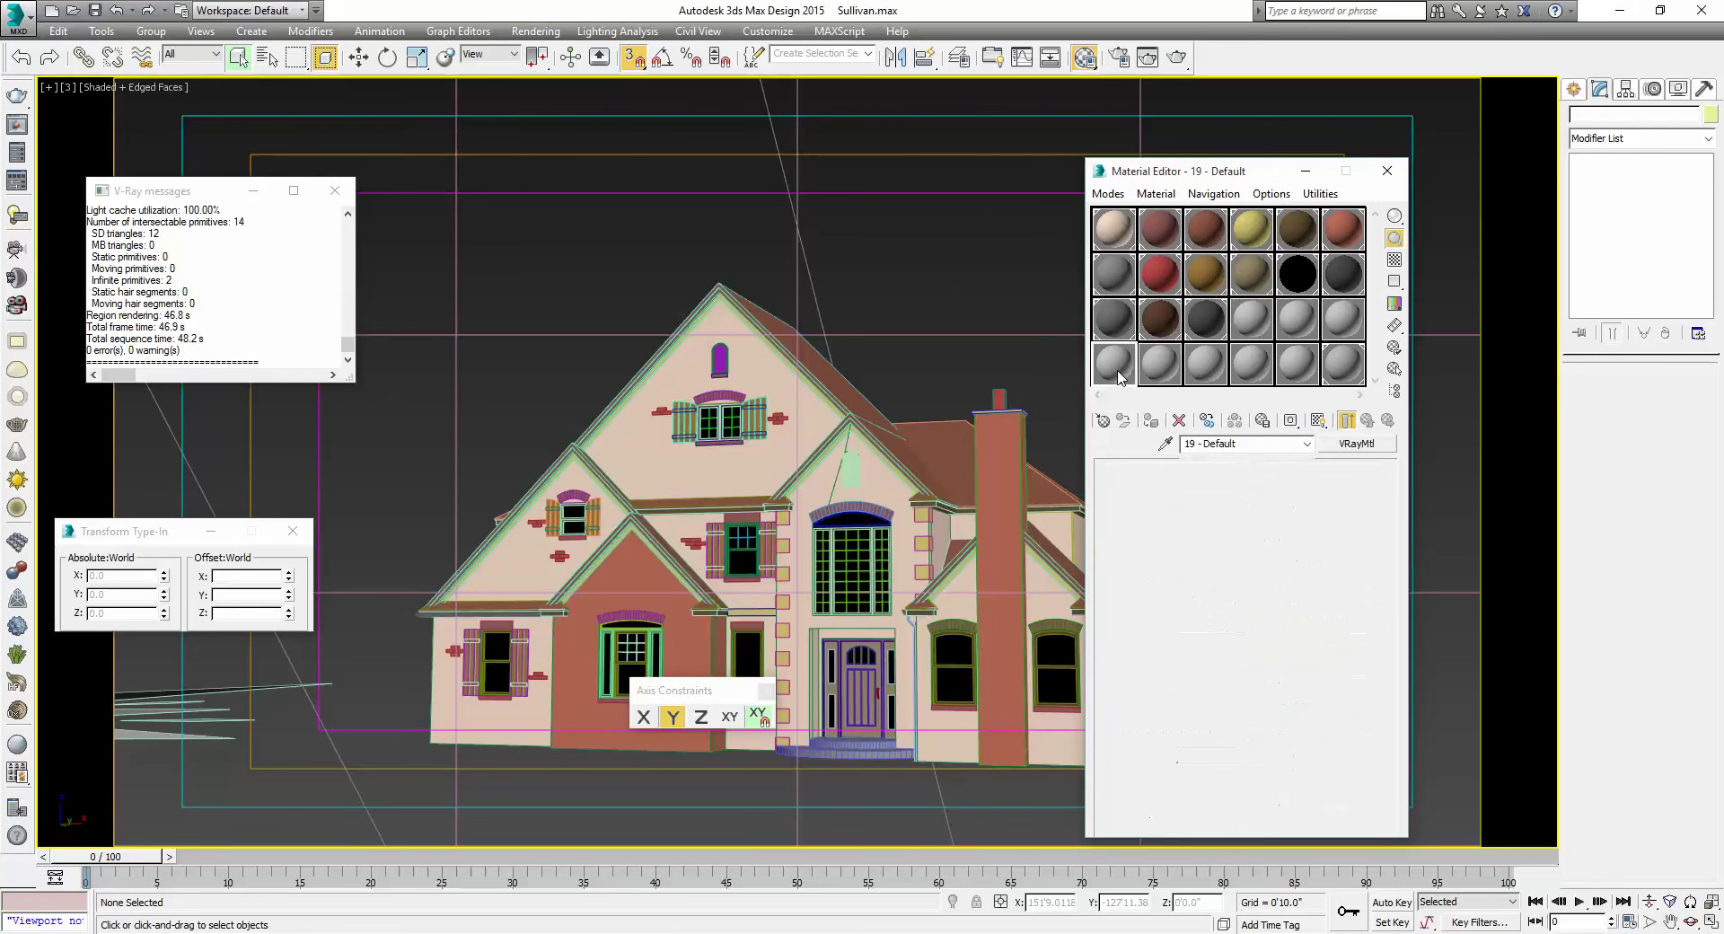
{"action": "left_click", "coordinate": [1102, 420]}
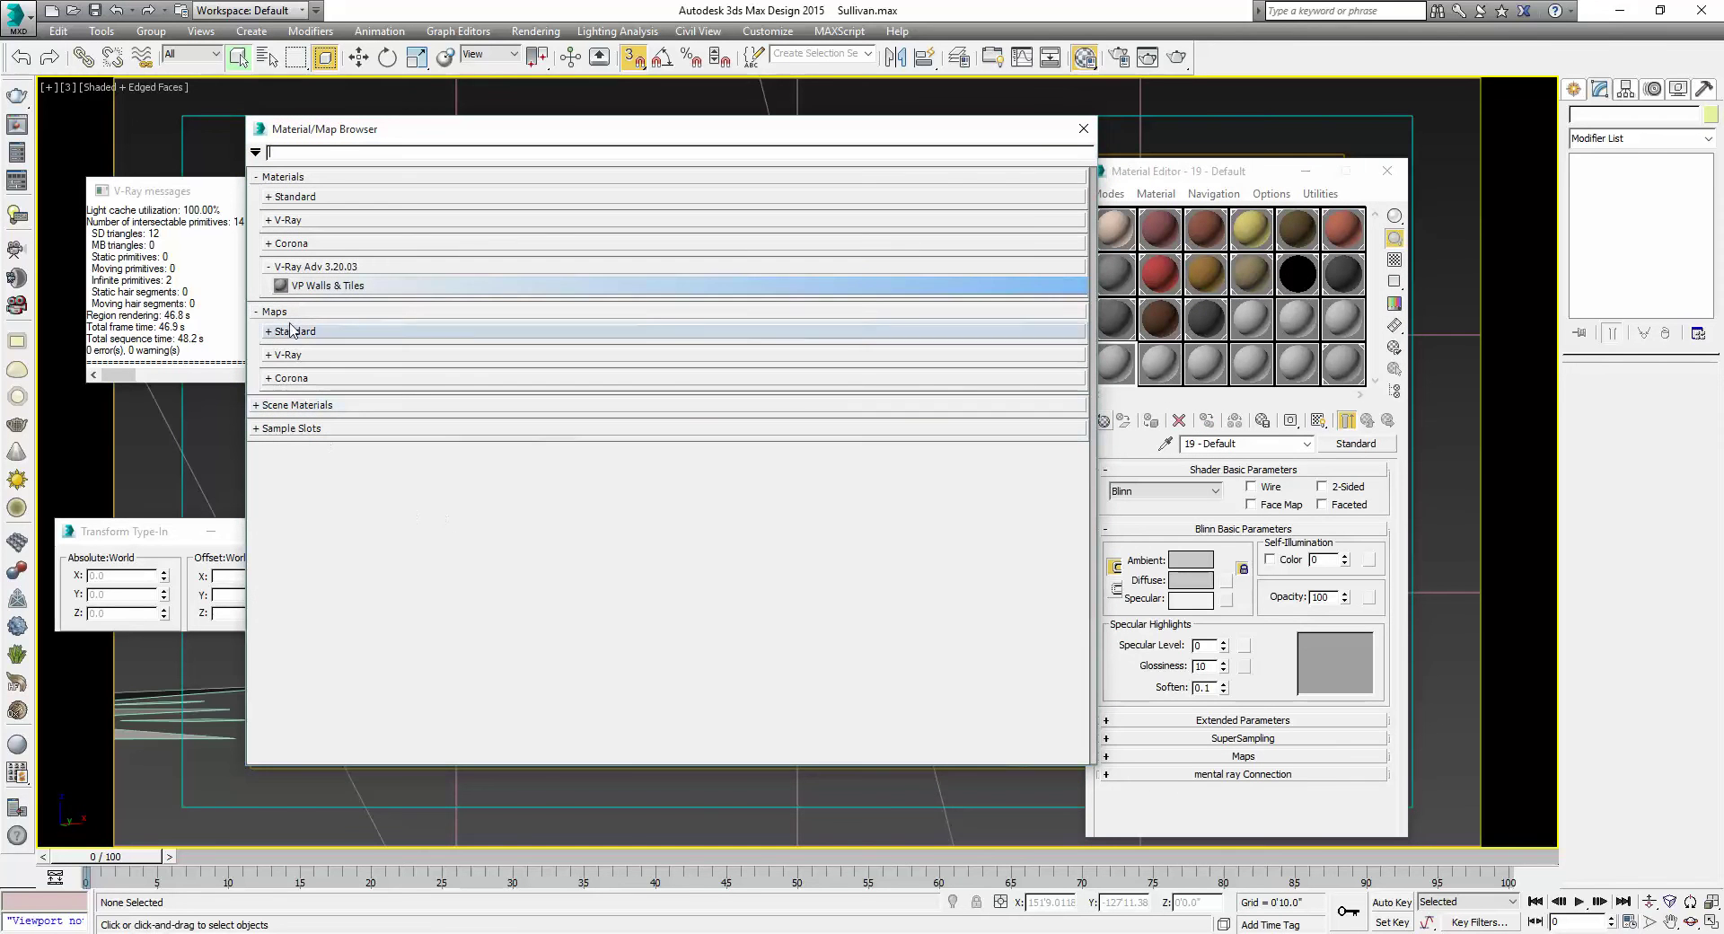
{"action": "double_click", "coordinate": [307, 285]}
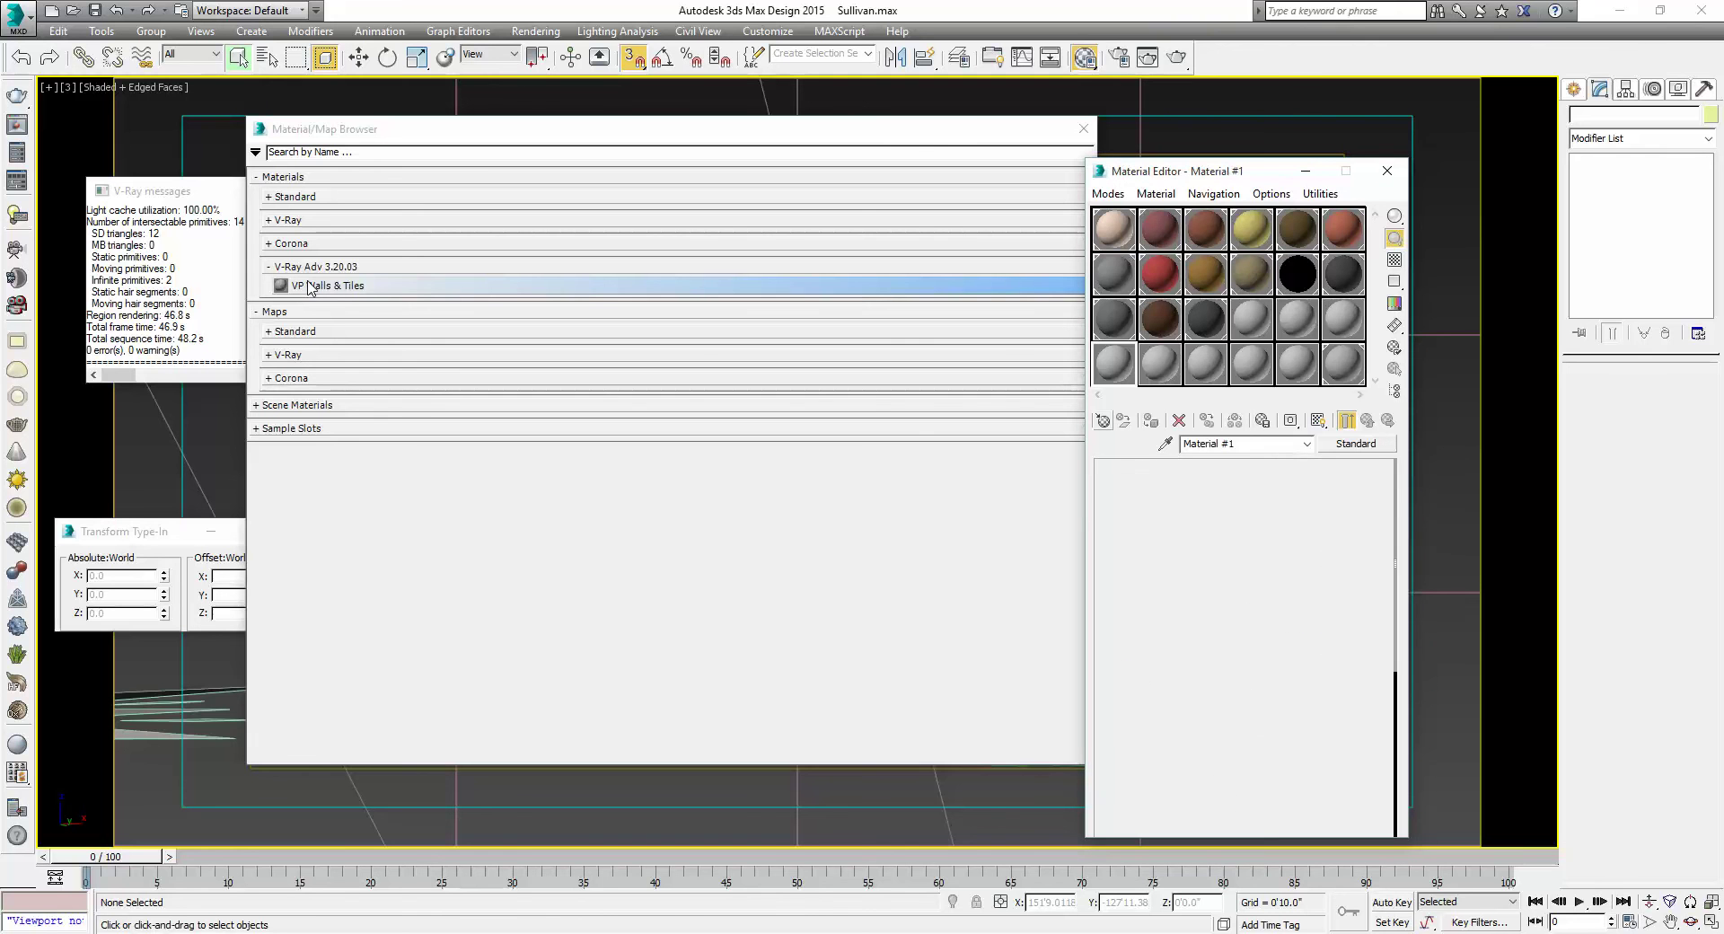
Load the Roeben Neumarkt II preset into the VP Walls & Tiles material and open an enlarged preview of its sample
{"action": "left_click", "coordinate": [1080, 129]}
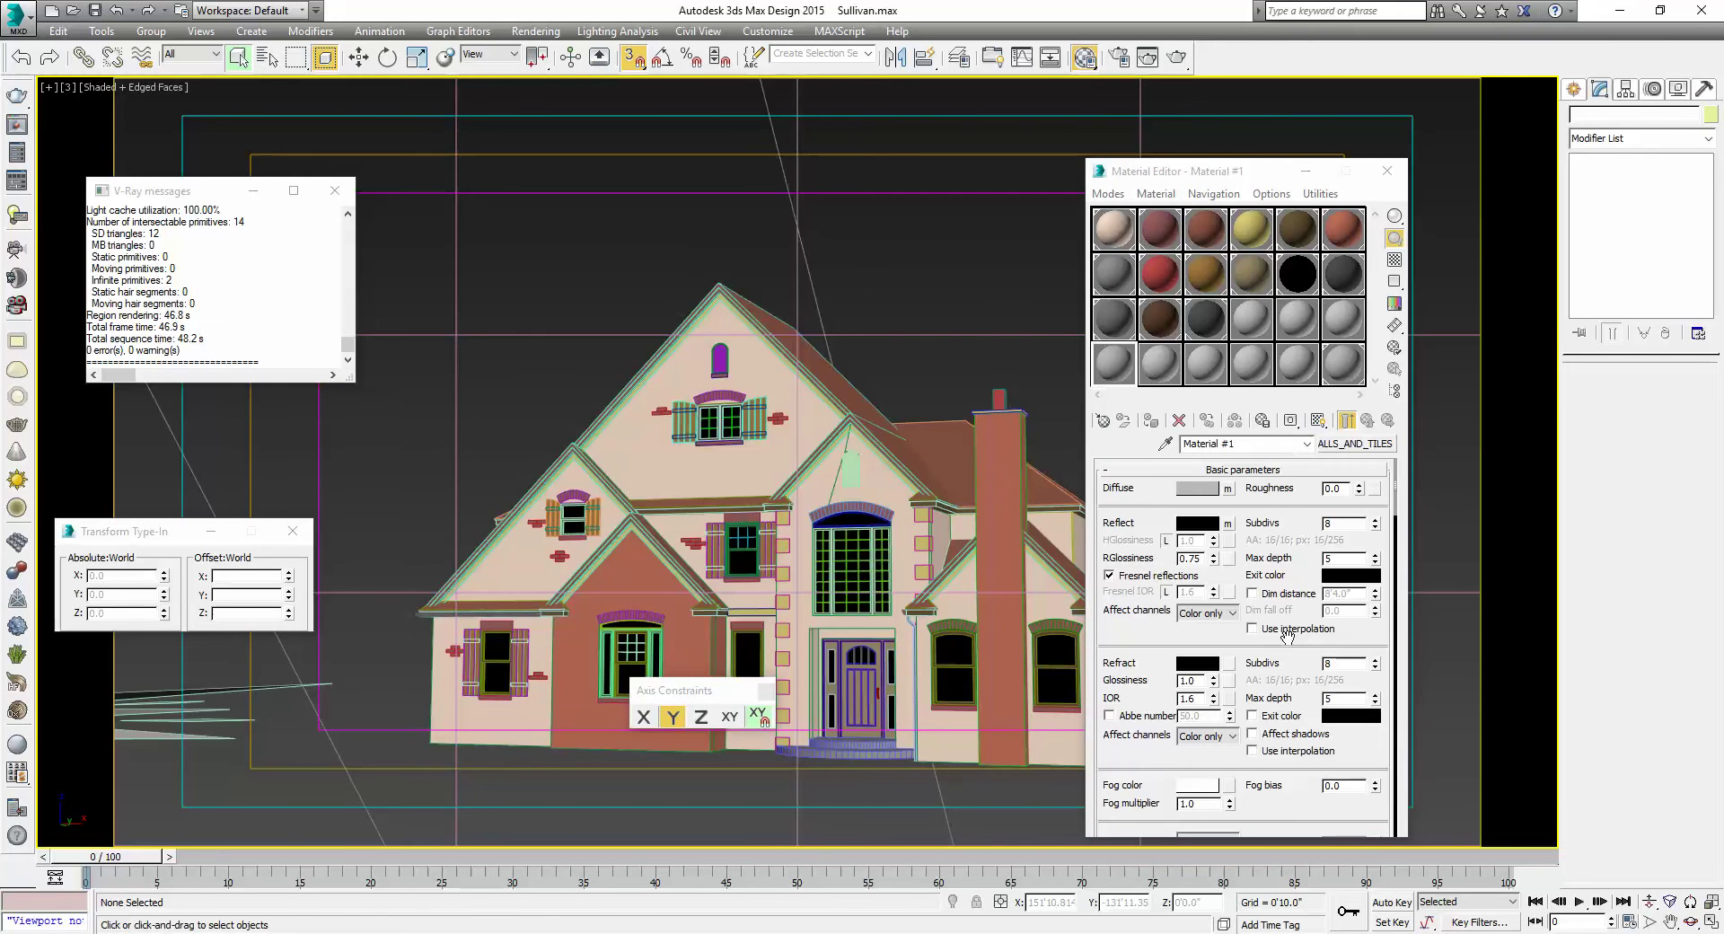
{"action": "scroll", "coordinate": [1289, 639], "scroll_direction": "down", "scroll_amount": 8}
{"action": "left_click_drag", "start_coordinate": [1221, 633], "coordinate": [1265, 408]}
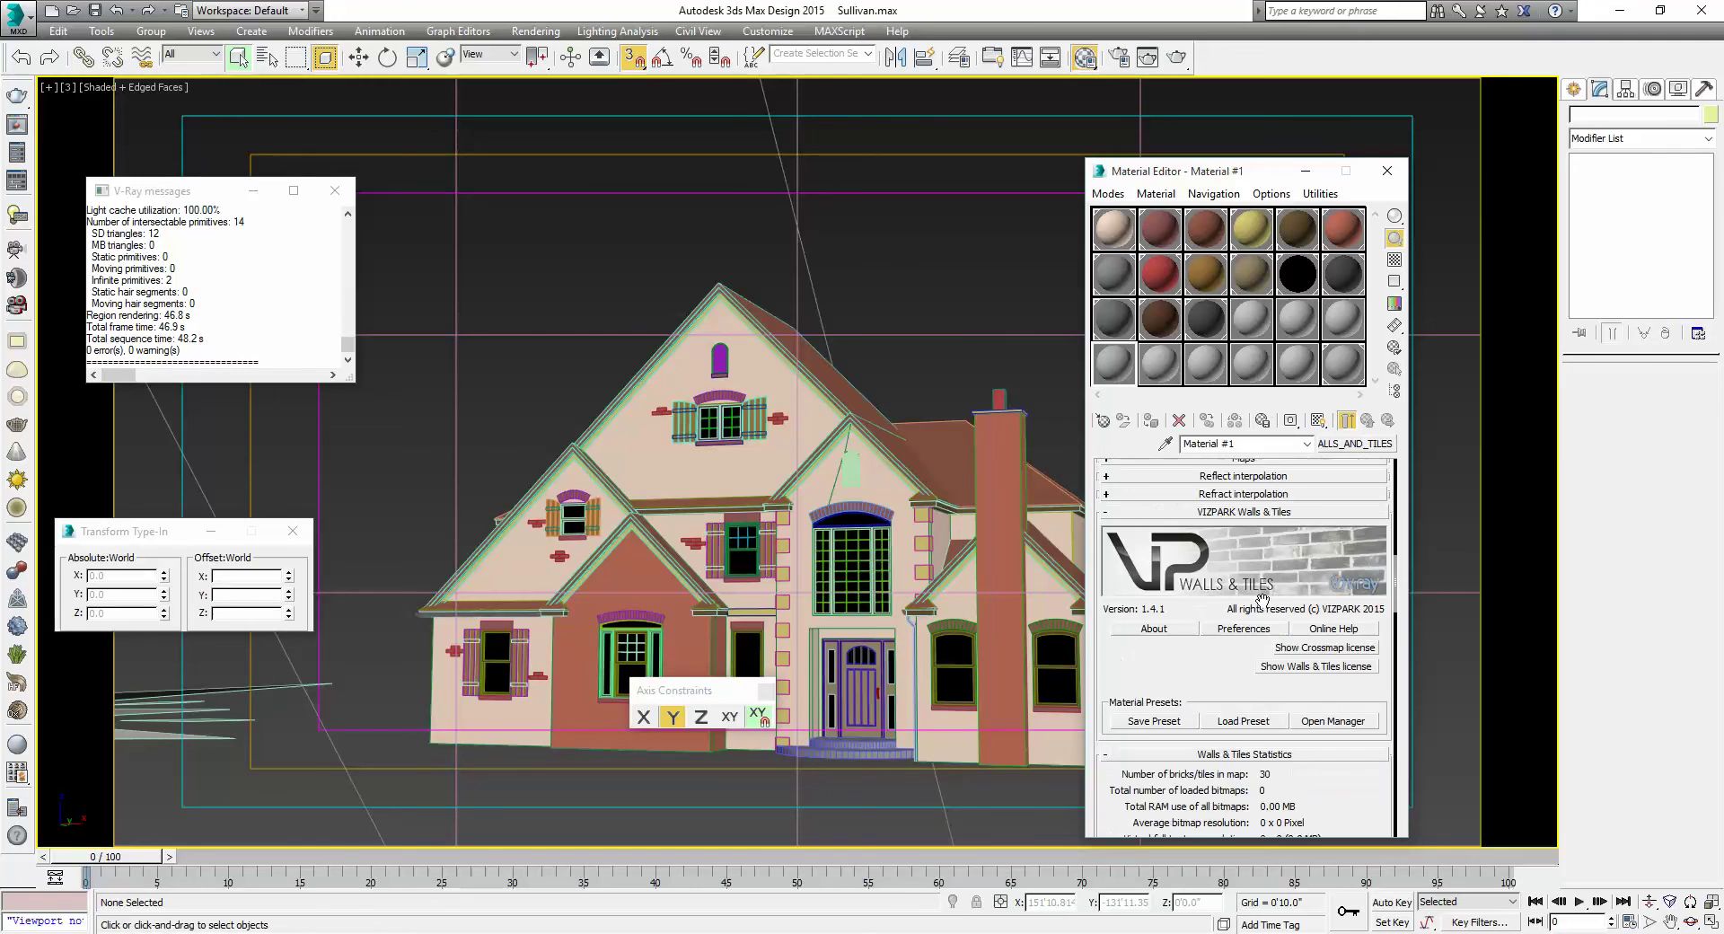
{"action": "left_click", "coordinate": [1252, 721]}
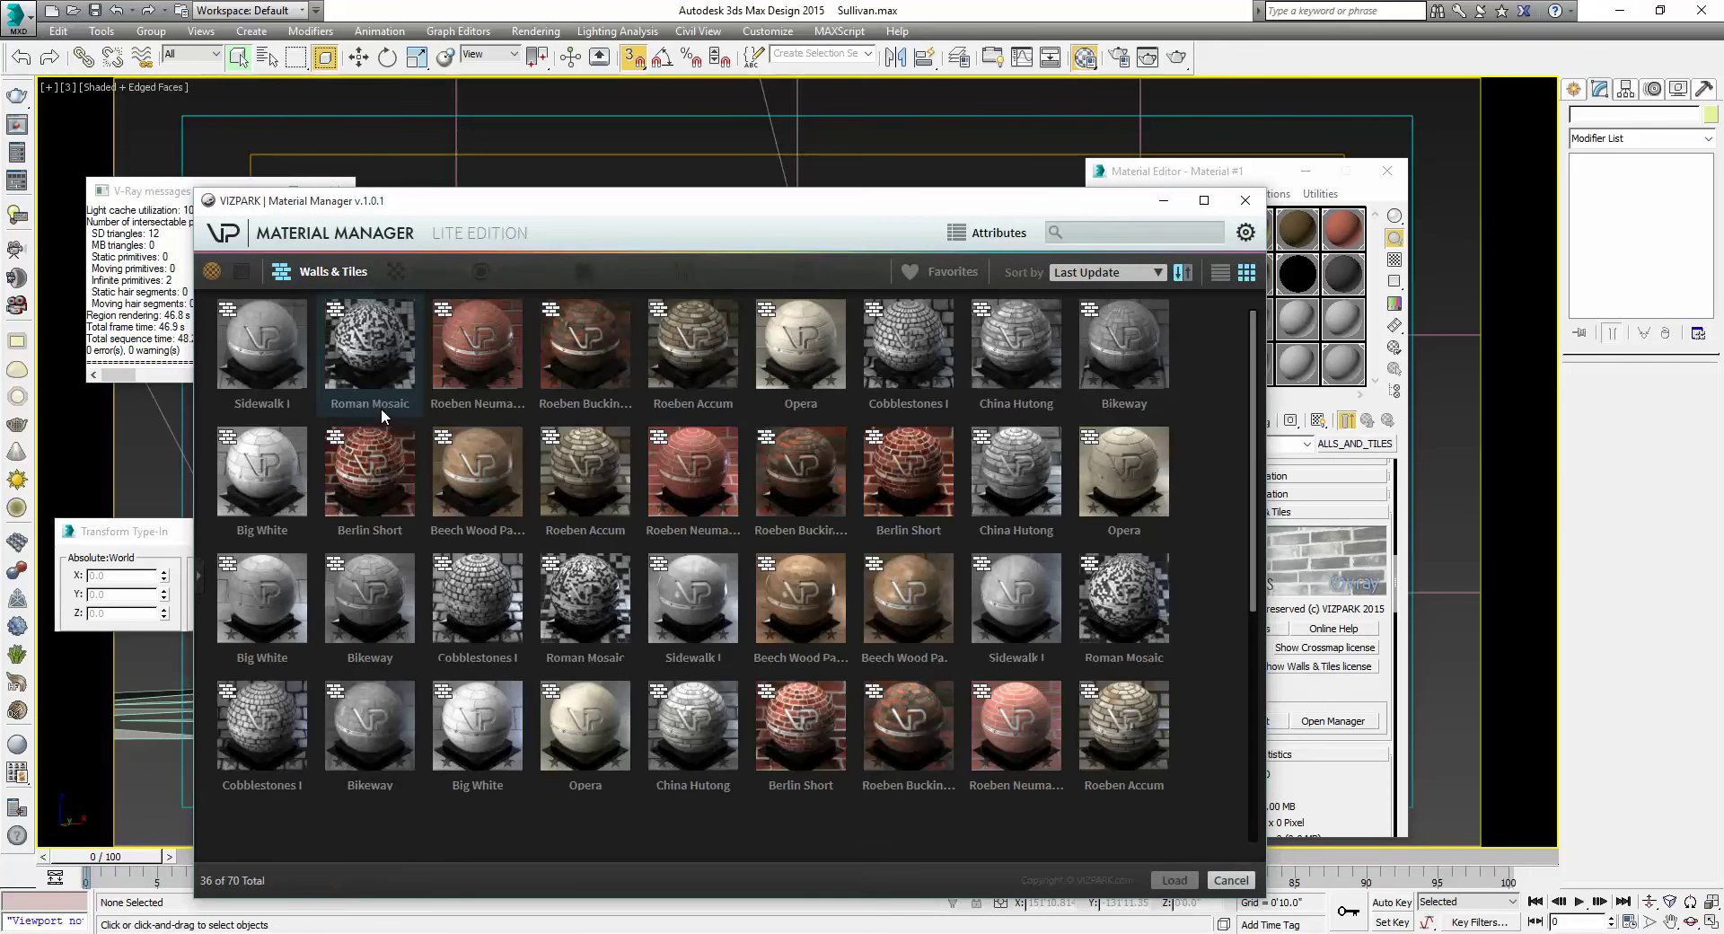
{"action": "double_click", "coordinate": [477, 344]}
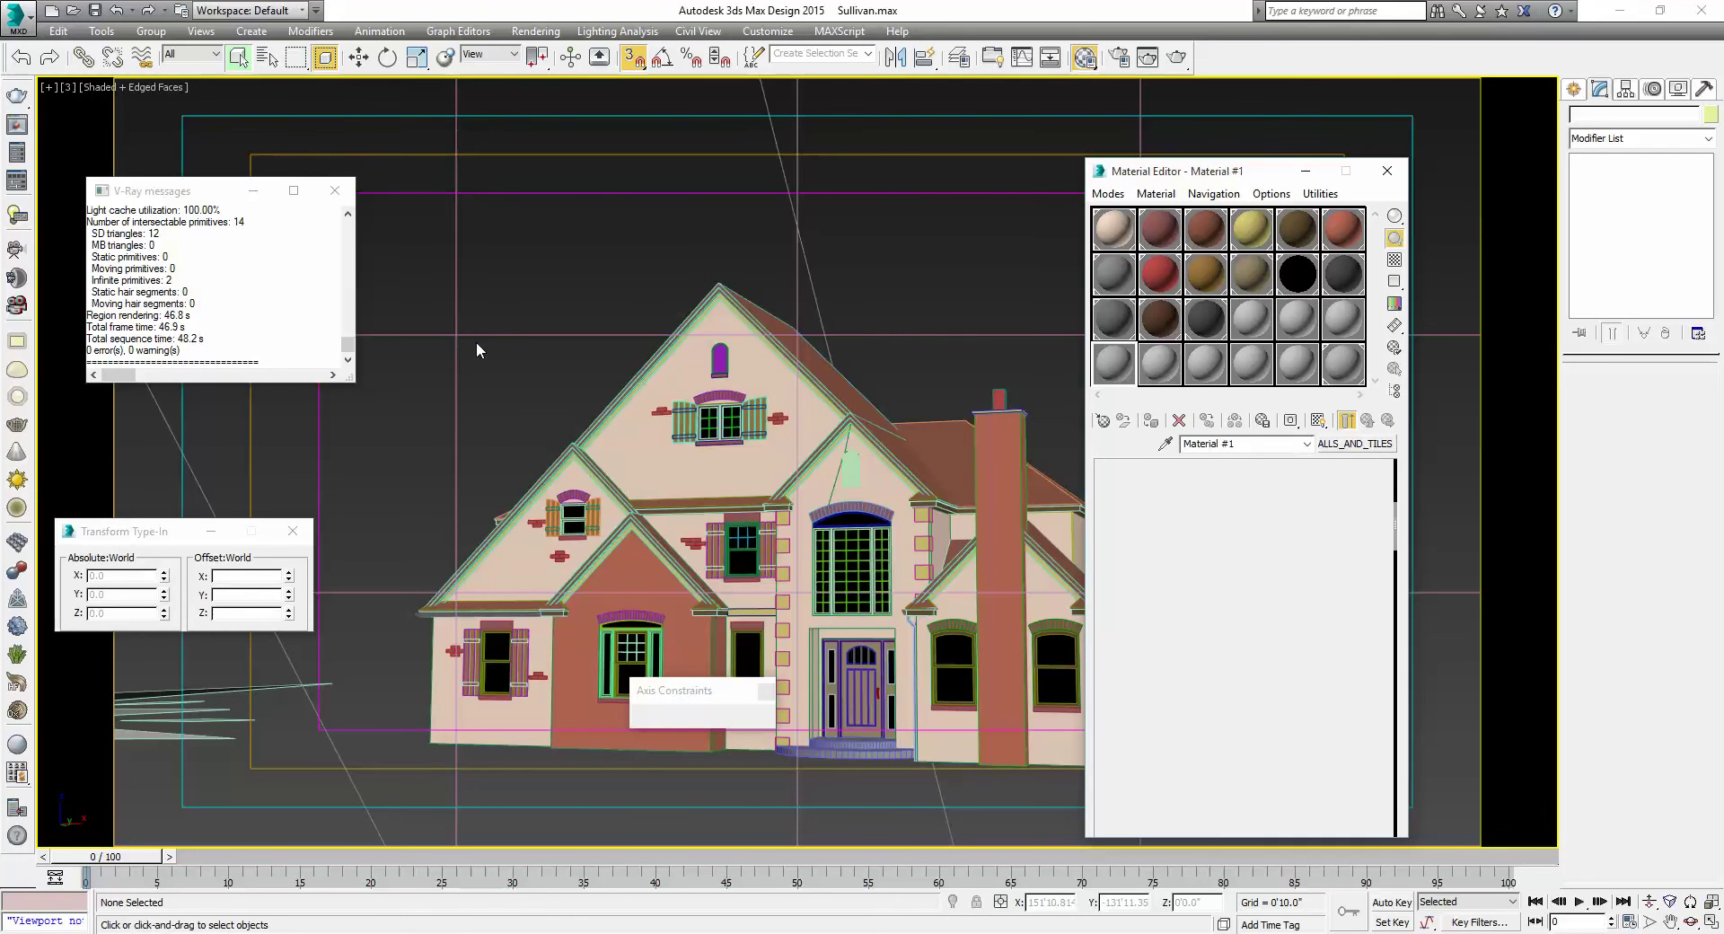
{"action": "double_click", "coordinate": [1112, 375]}
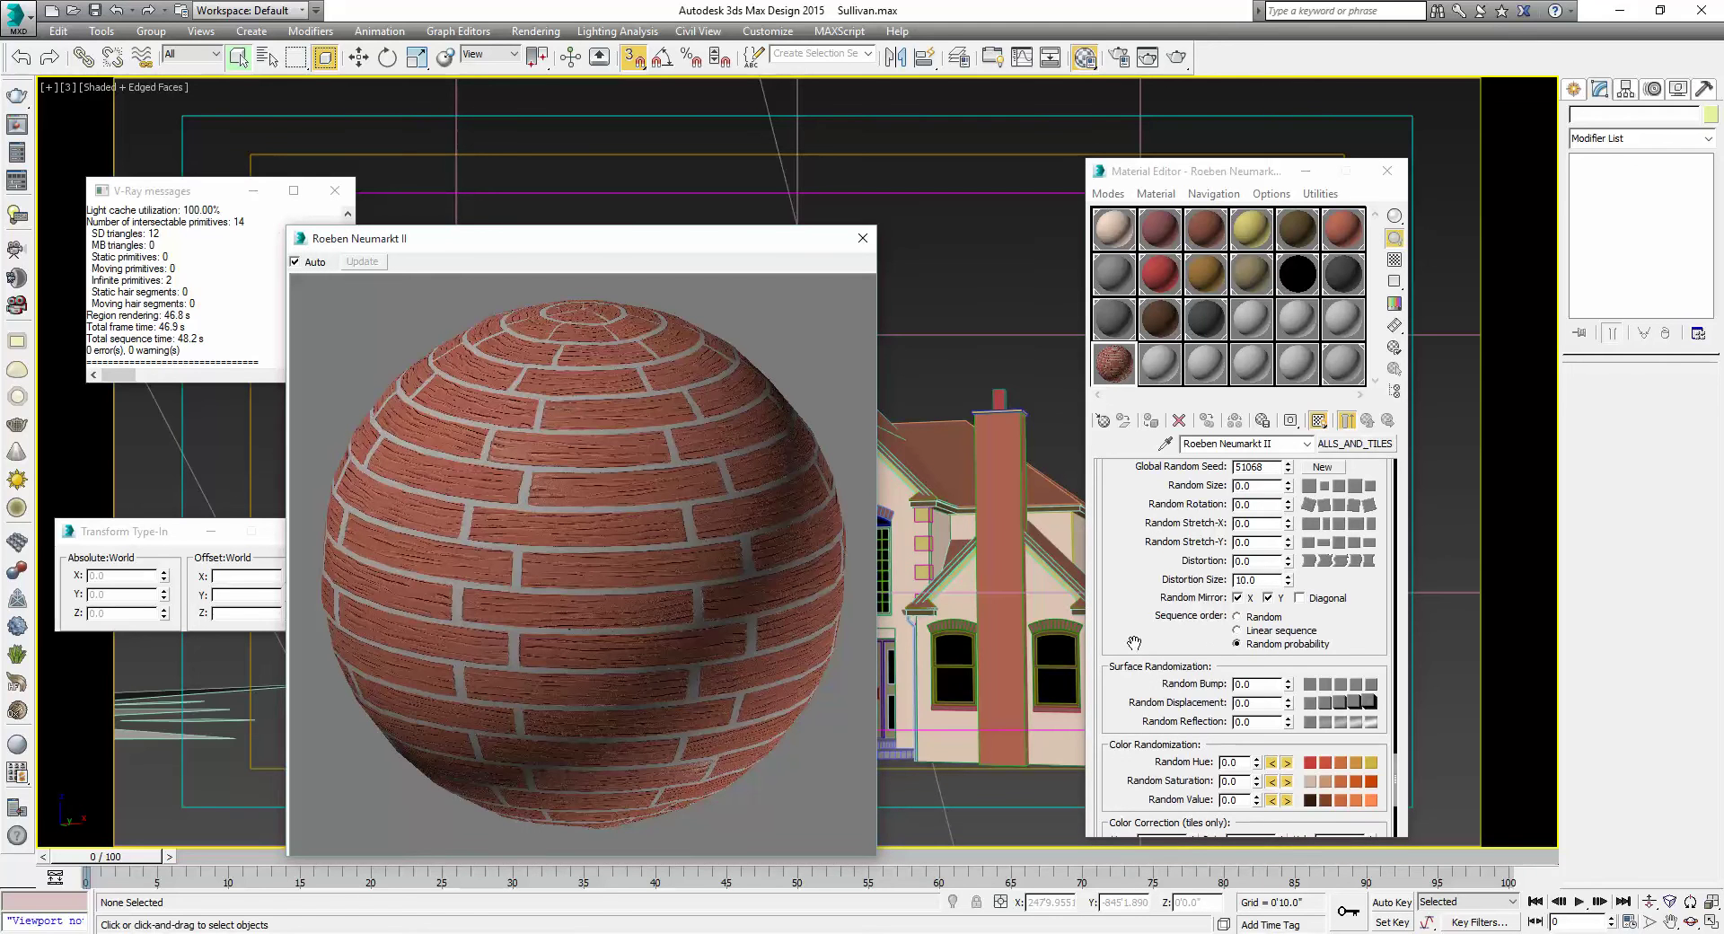
Try the Stack Bond pattern, and set the brick material's bond pattern to Stretcher Bond
{"action": "left_click_drag", "start_coordinate": [1134, 642], "coordinate": [1152, 354]}
{"action": "scroll", "coordinate": [1183, 549], "scroll_direction": "up", "scroll_amount": 10}
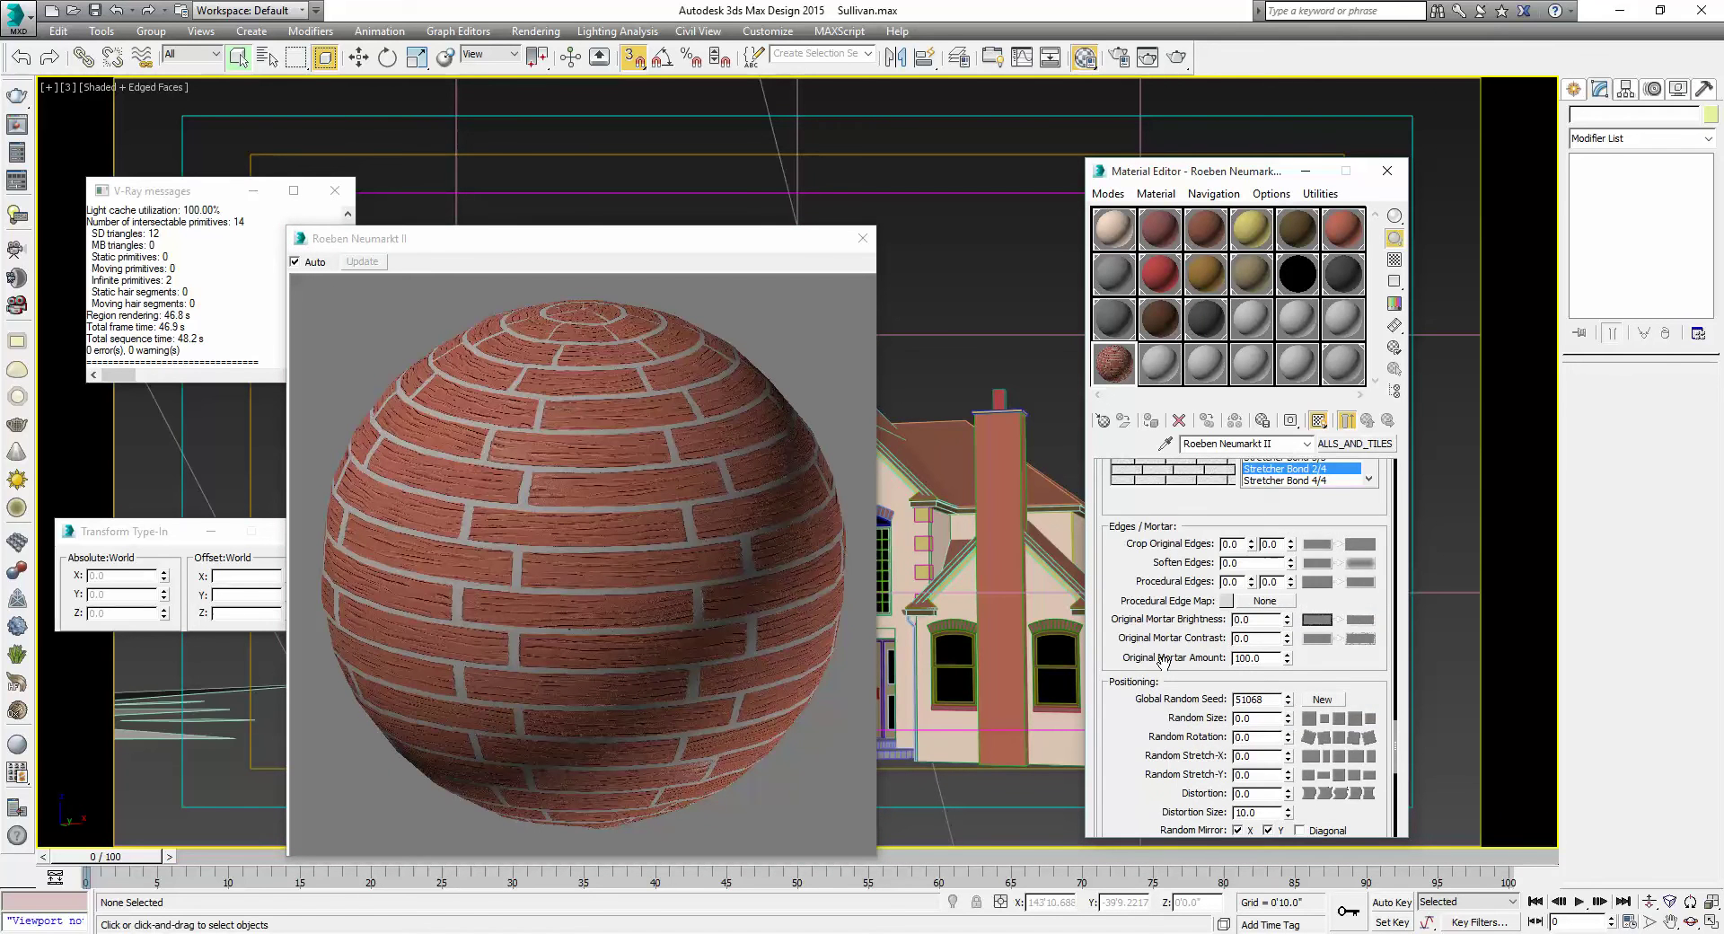
{"action": "left_click", "coordinate": [1273, 604]}
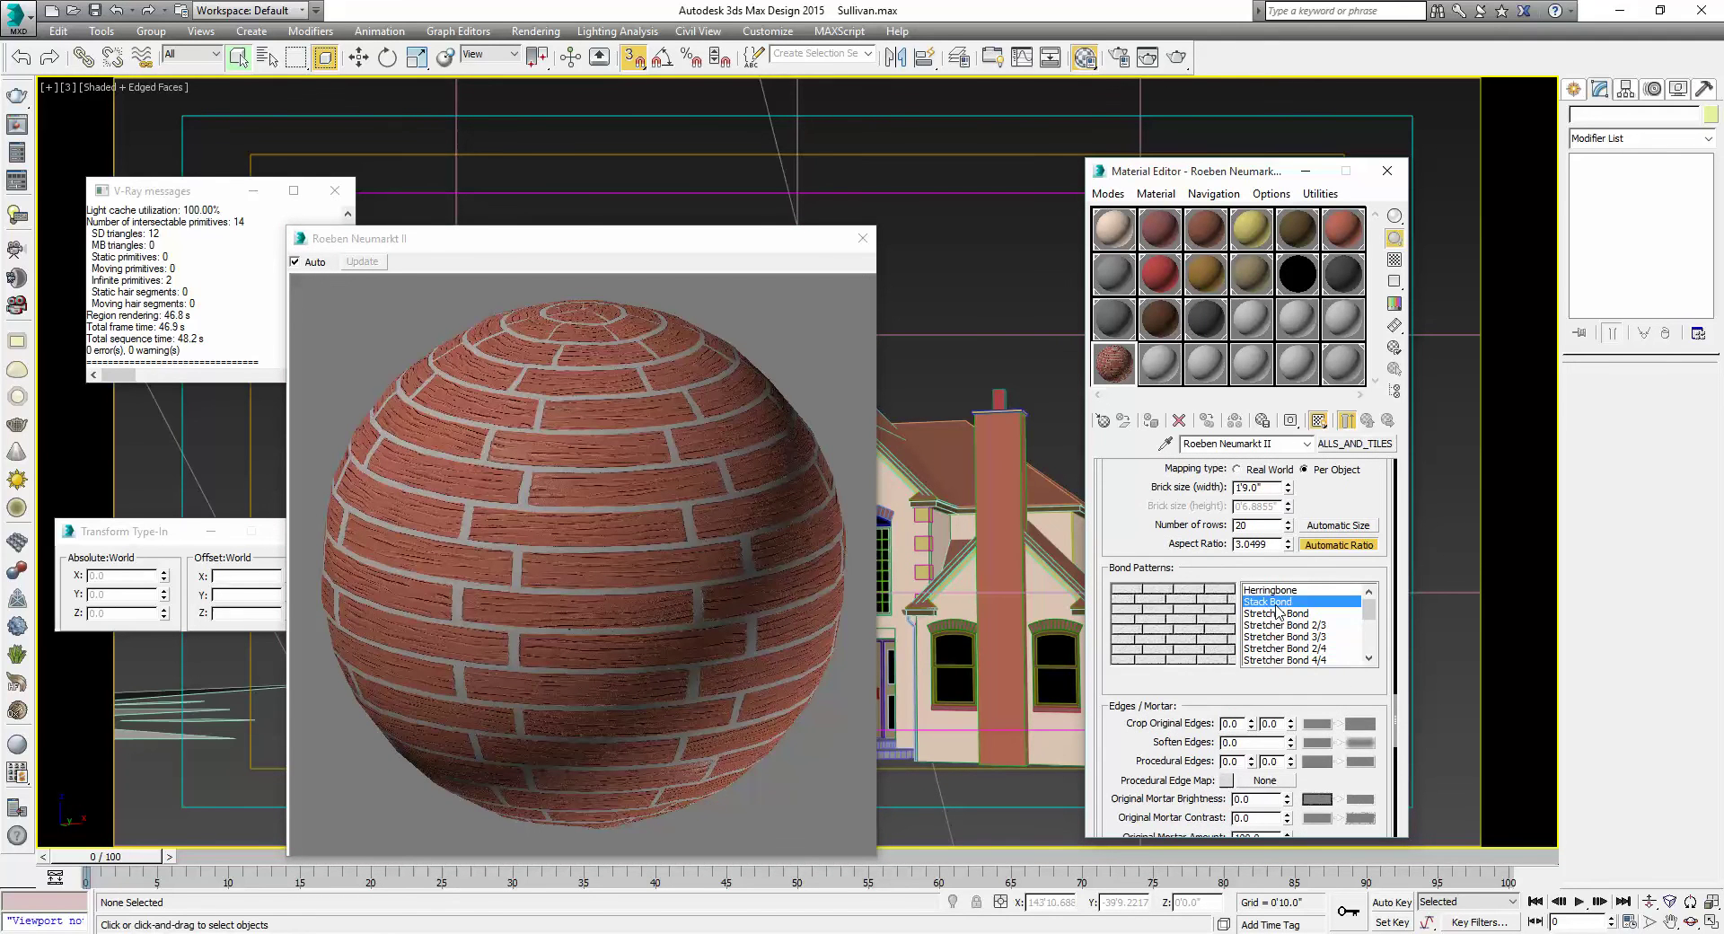
{"action": "left_click", "coordinate": [1275, 613]}
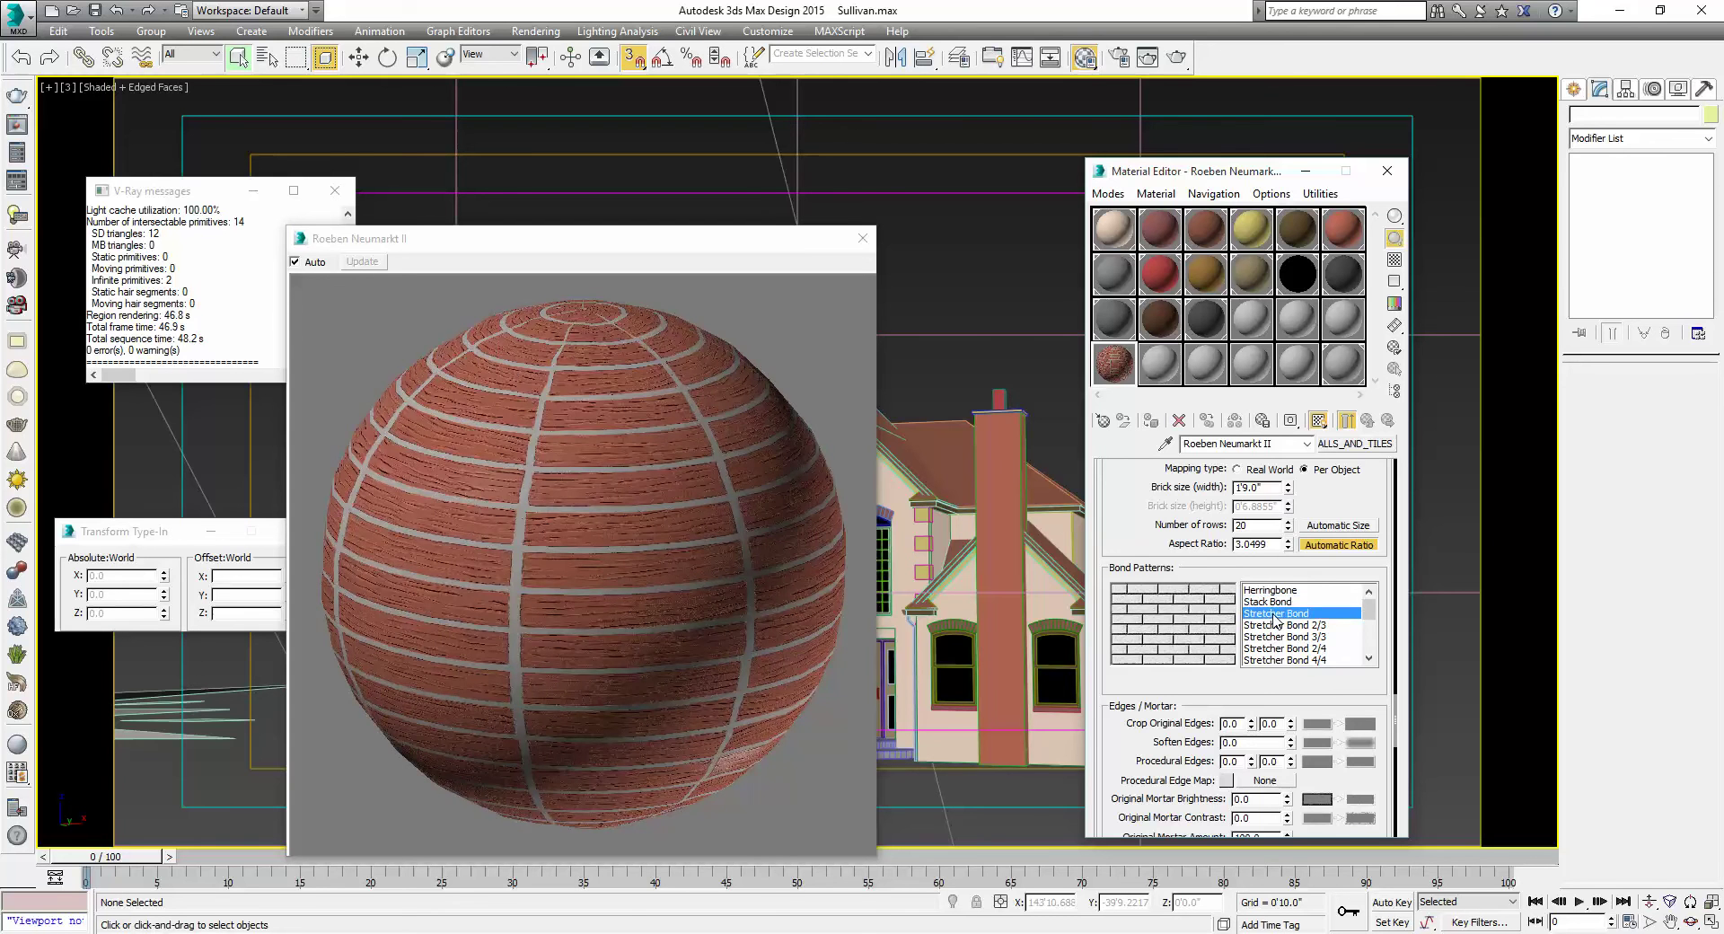
Clear all the preset's bitmaps and start loading multi-textures from a folder, browsing to Project Folder on drive C
{"action": "scroll", "coordinate": [1200, 667], "scroll_direction": "up", "scroll_amount": 5}
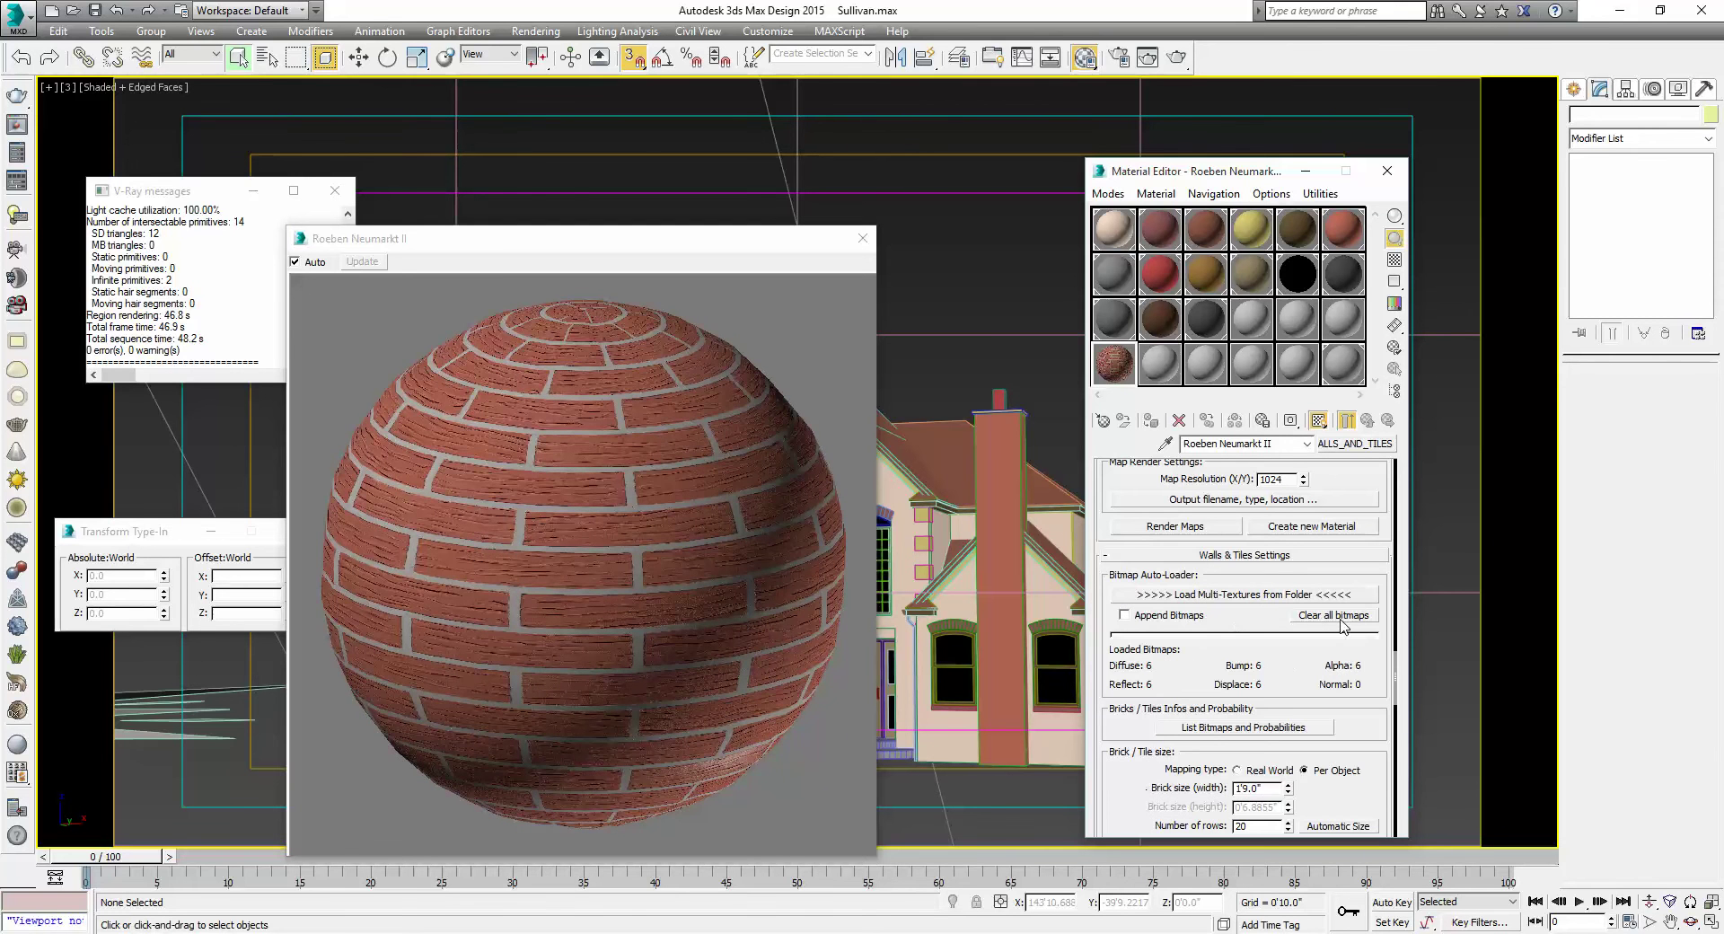
{"action": "left_click", "coordinate": [1337, 616]}
{"action": "left_click", "coordinate": [1270, 595]}
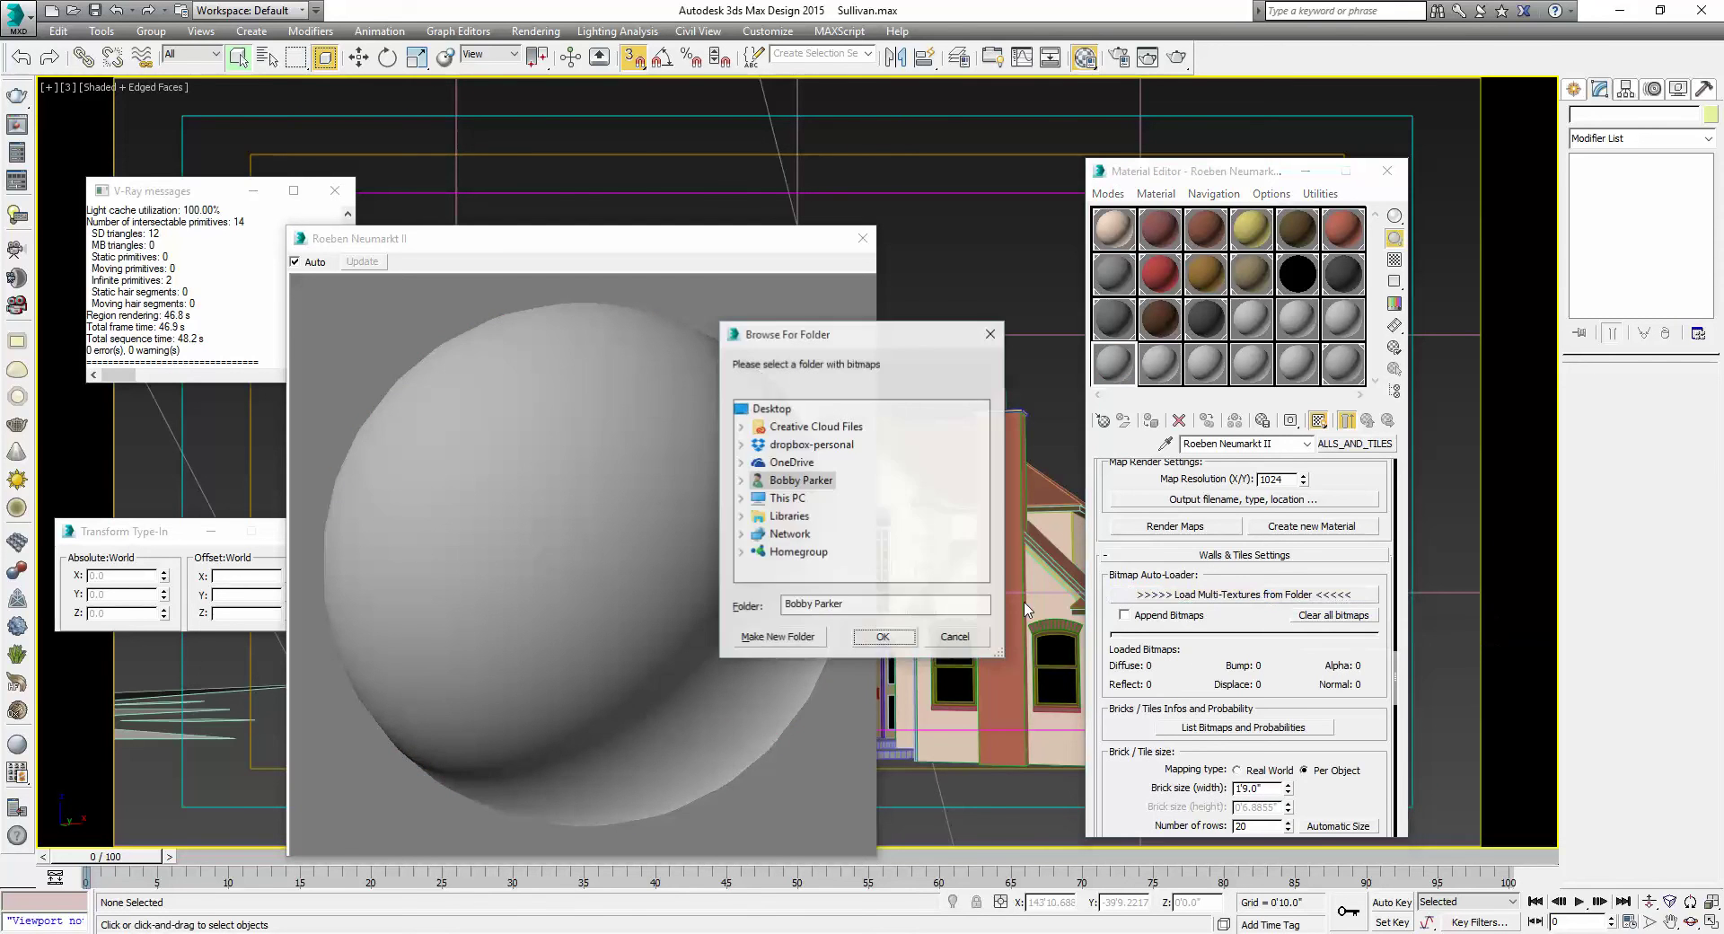
{"action": "left_click", "coordinate": [789, 497]}
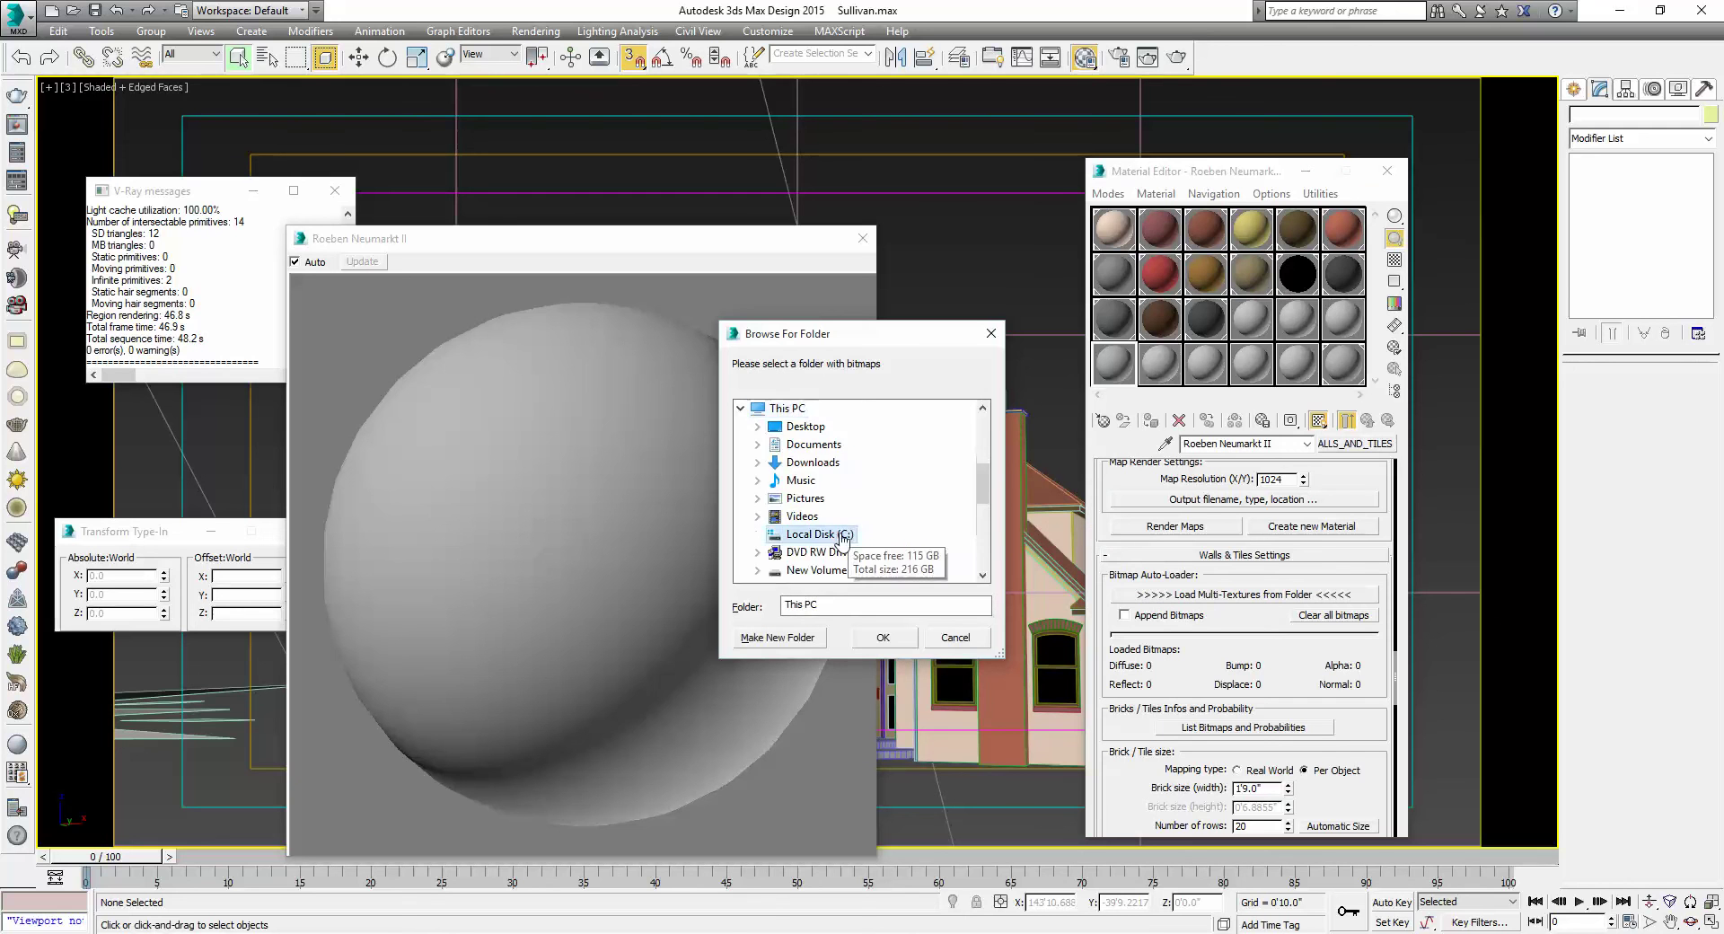
{"action": "left_click", "coordinate": [842, 536]}
{"action": "scroll", "coordinate": [857, 503], "scroll_direction": "down", "scroll_amount": 4}
{"action": "left_click", "coordinate": [857, 461]}
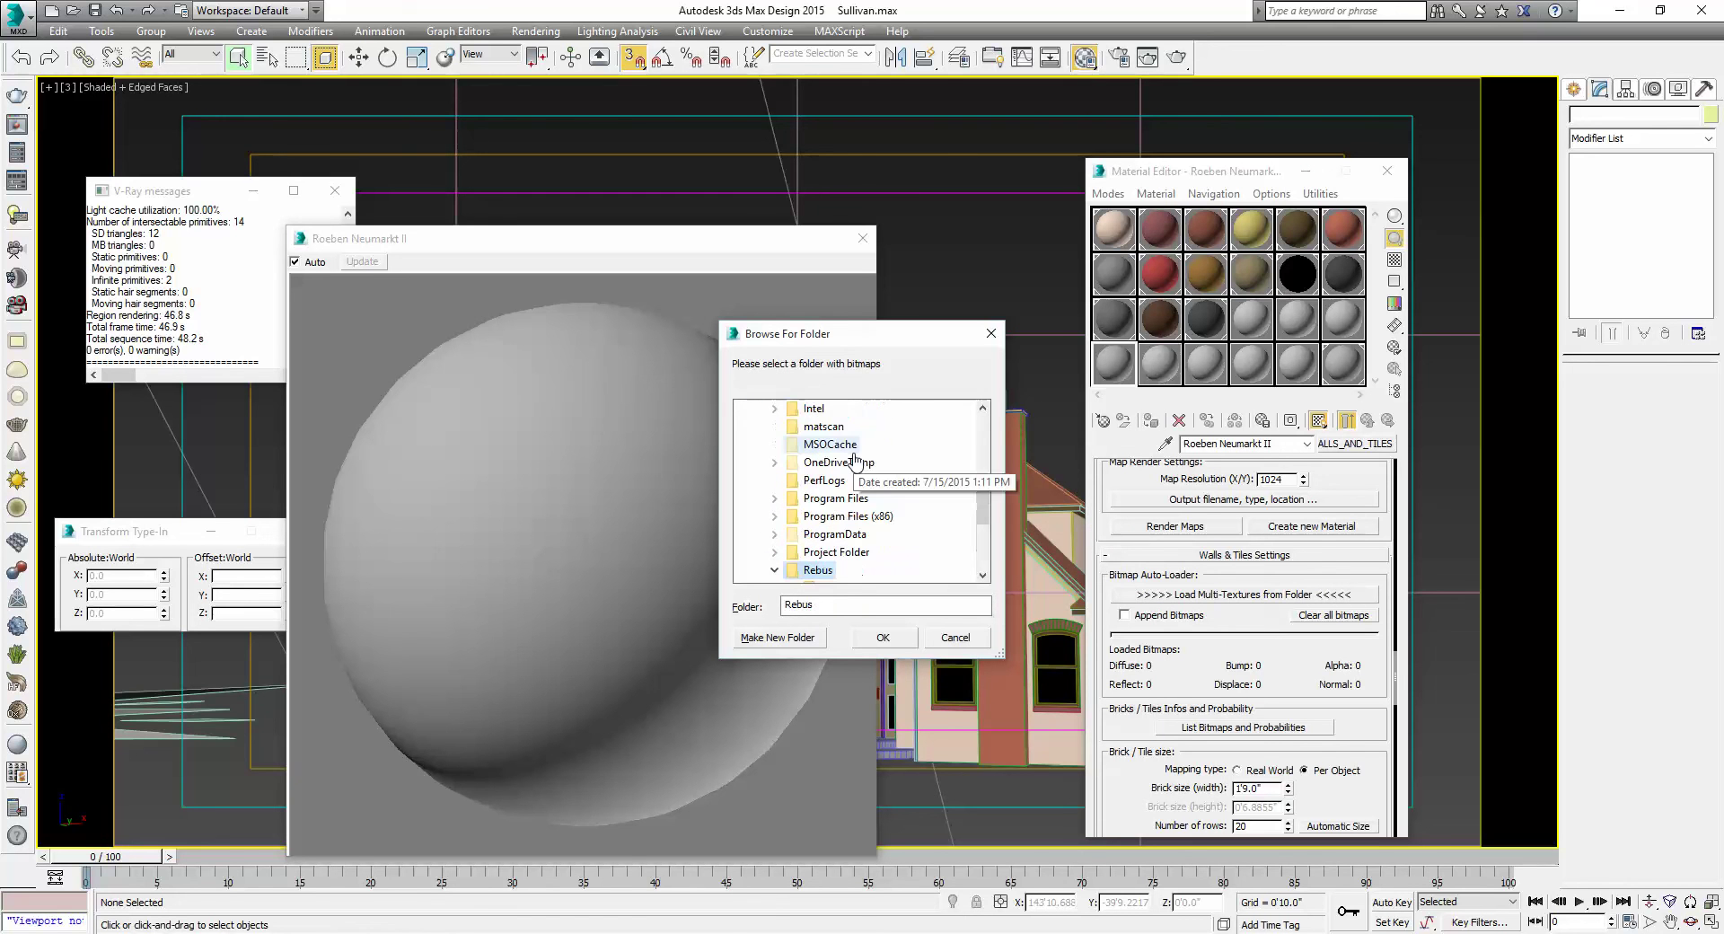
{"action": "left_click", "coordinate": [871, 549]}
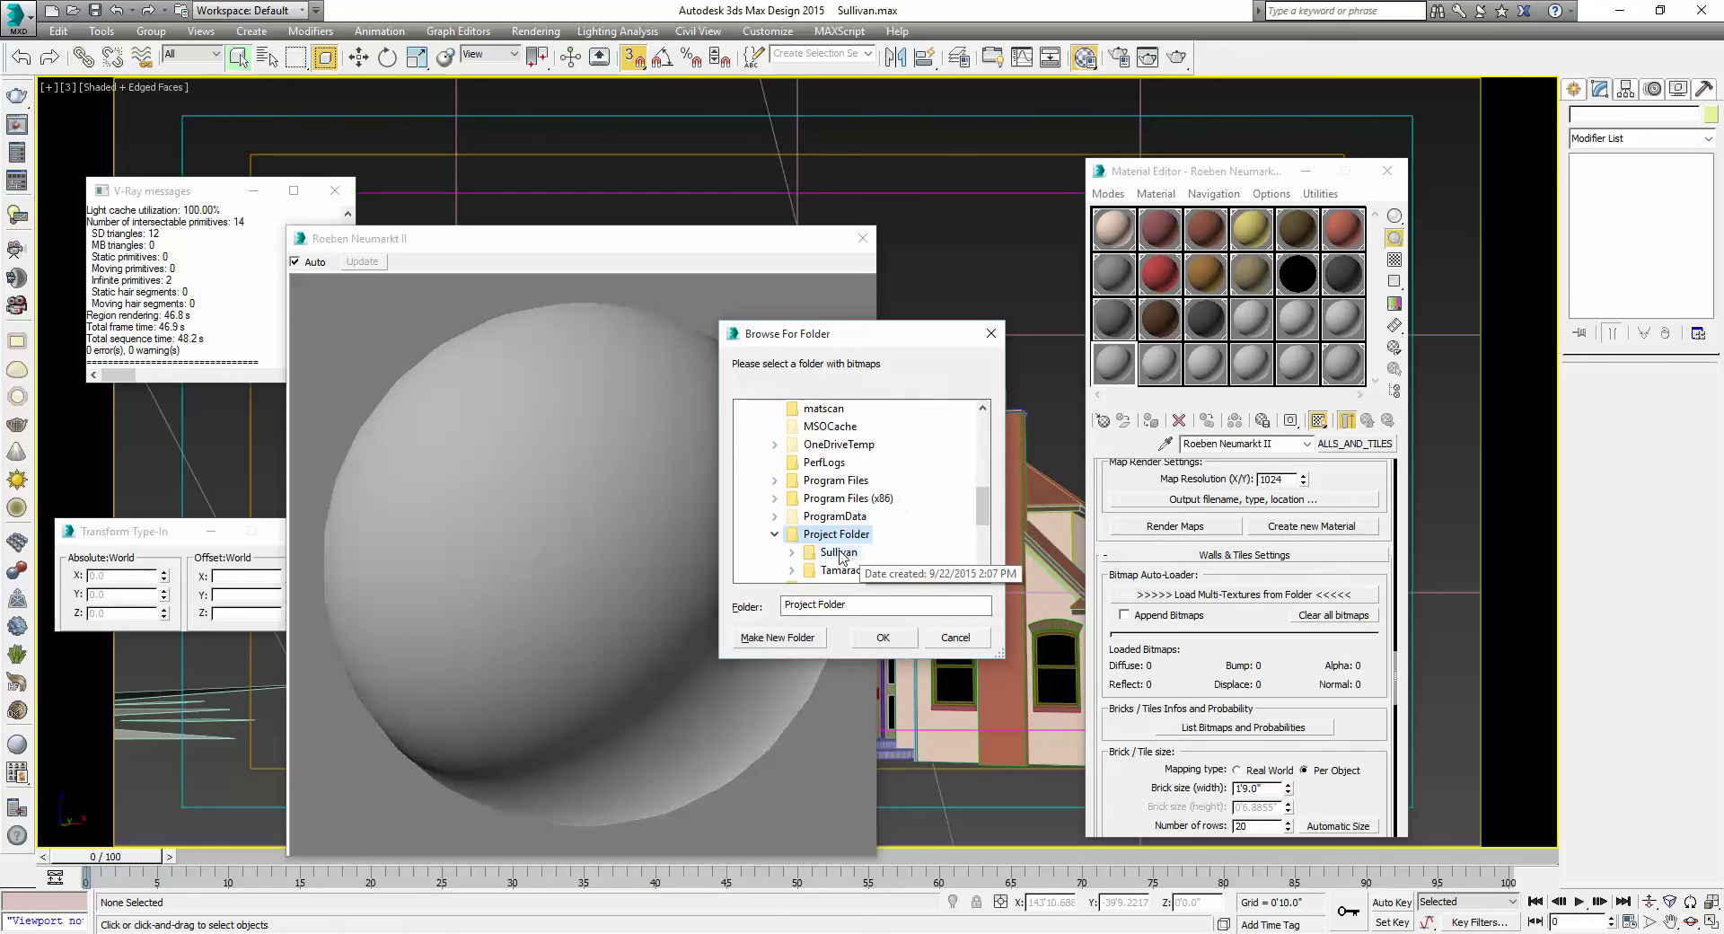
Select the images folder under Sullivan's materiallibraries as the bitmap source
{"action": "left_click", "coordinate": [861, 569]}
{"action": "left_click", "coordinate": [889, 535]}
{"action": "scroll", "coordinate": [957, 523], "scroll_direction": "down", "scroll_amount": 1}
{"action": "left_click", "coordinate": [825, 517]}
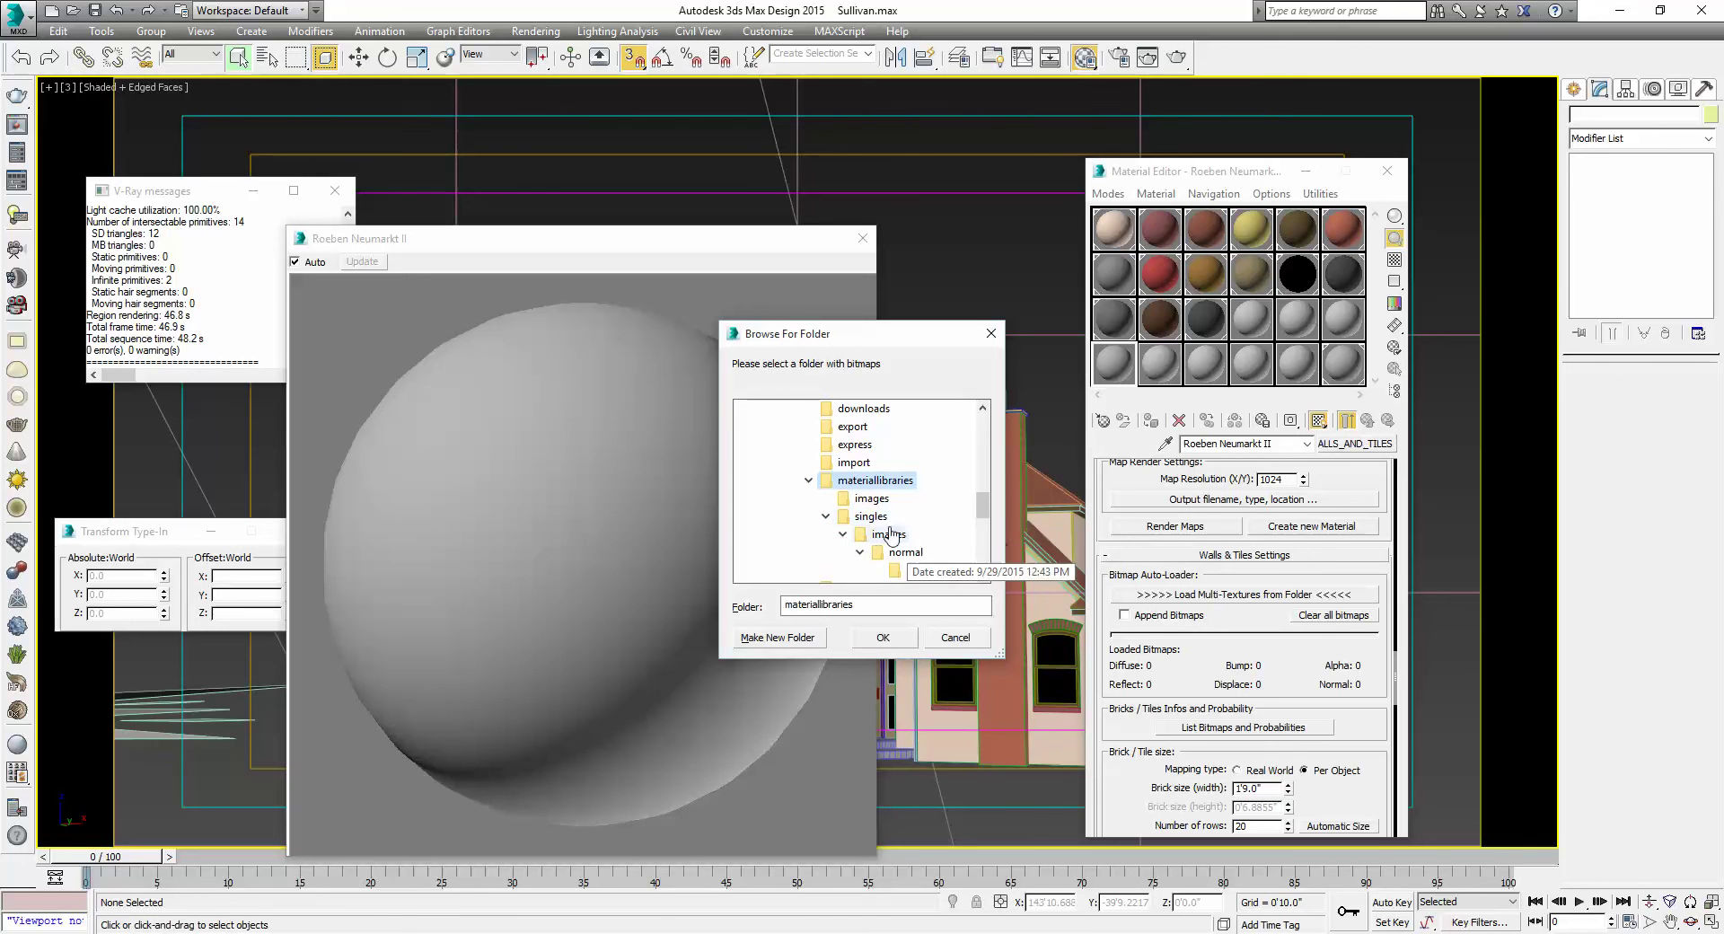
{"action": "left_click", "coordinate": [869, 498]}
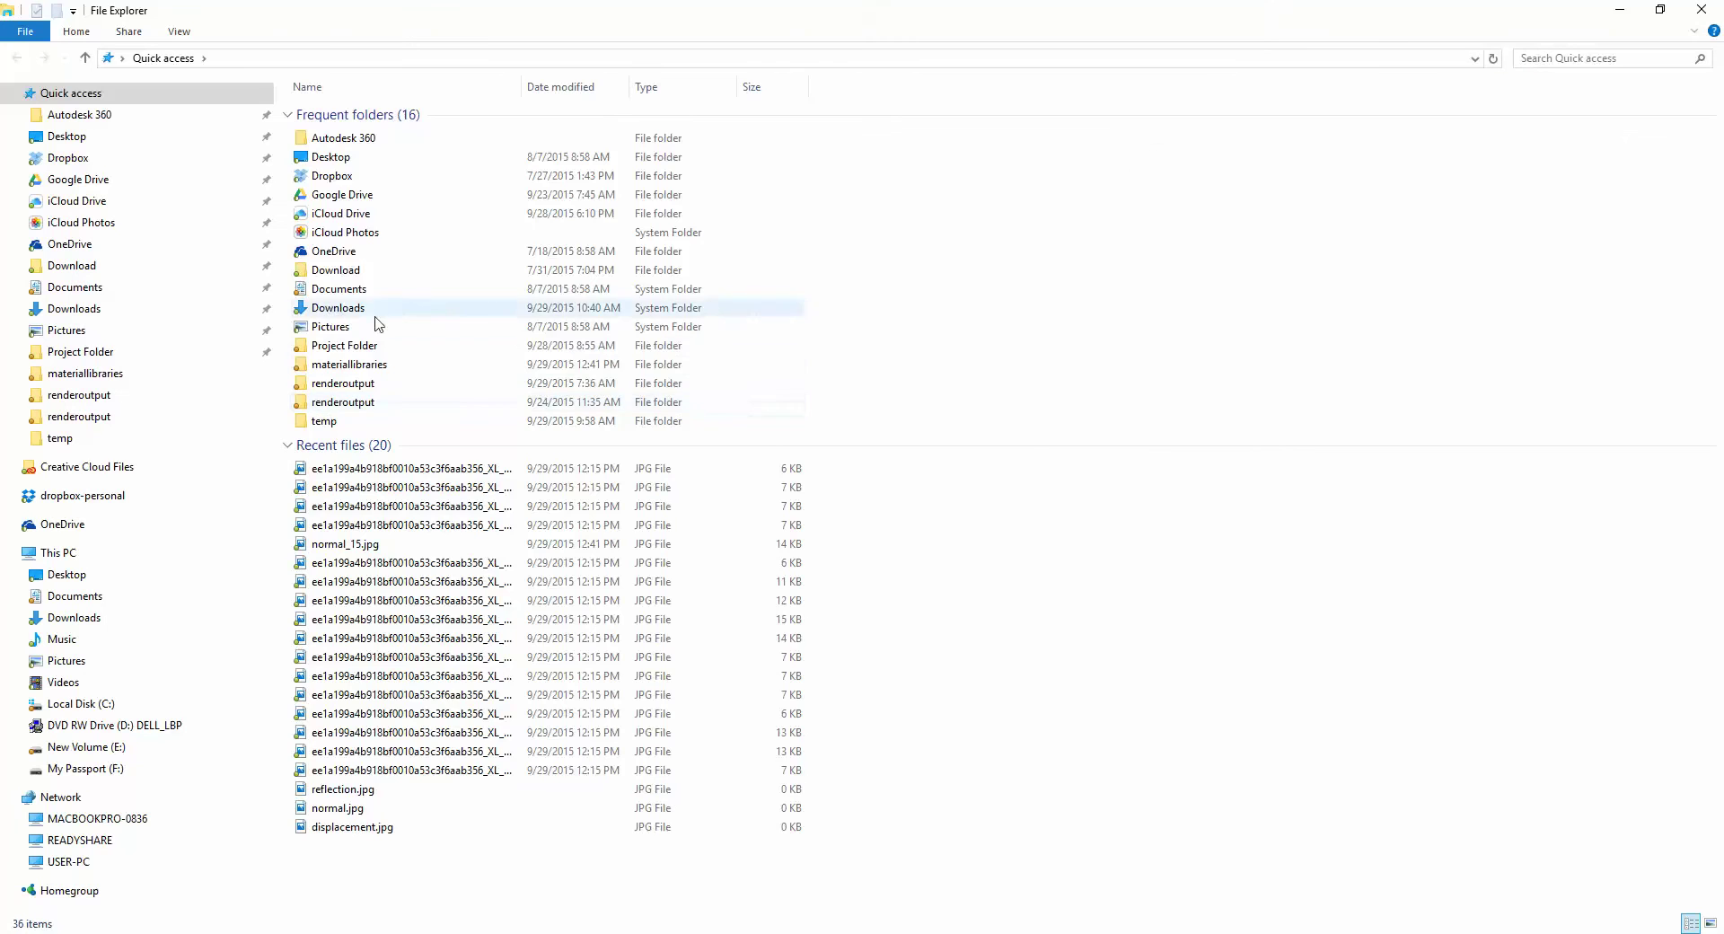
Switch to File Explorer, check the subfolders of singles in materiallibraries, and delete the singles folder
{"action": "double_click", "coordinate": [365, 362]}
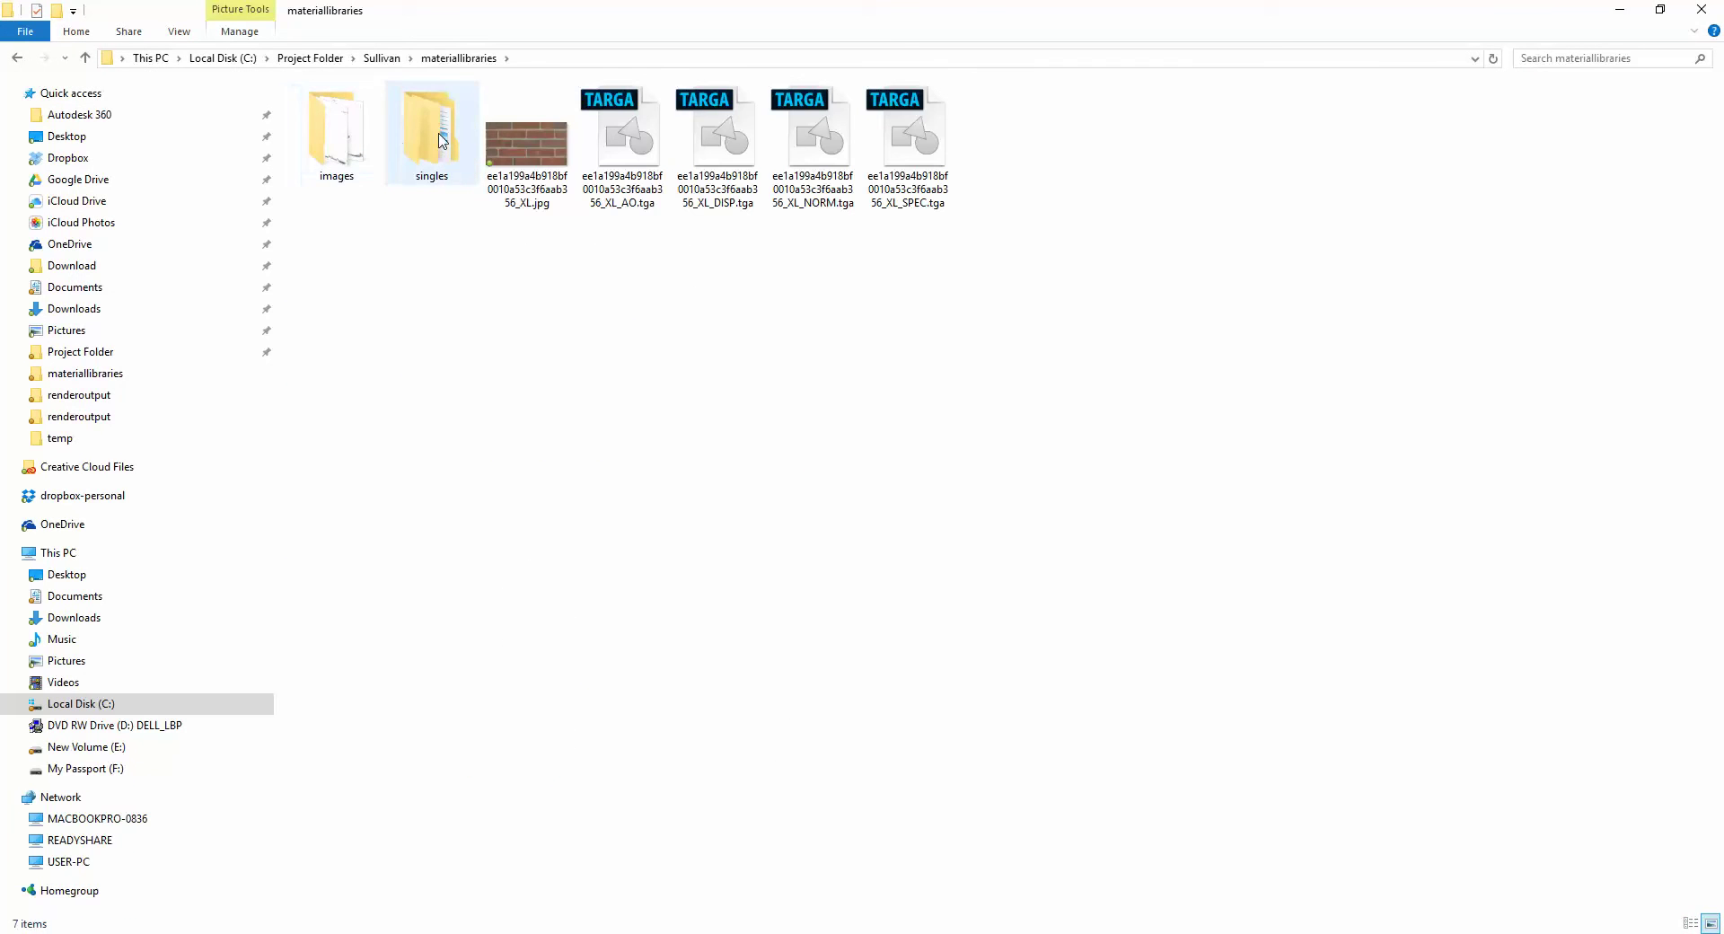
{"action": "double_click", "coordinate": [442, 141]}
{"action": "double_click", "coordinate": [335, 131]}
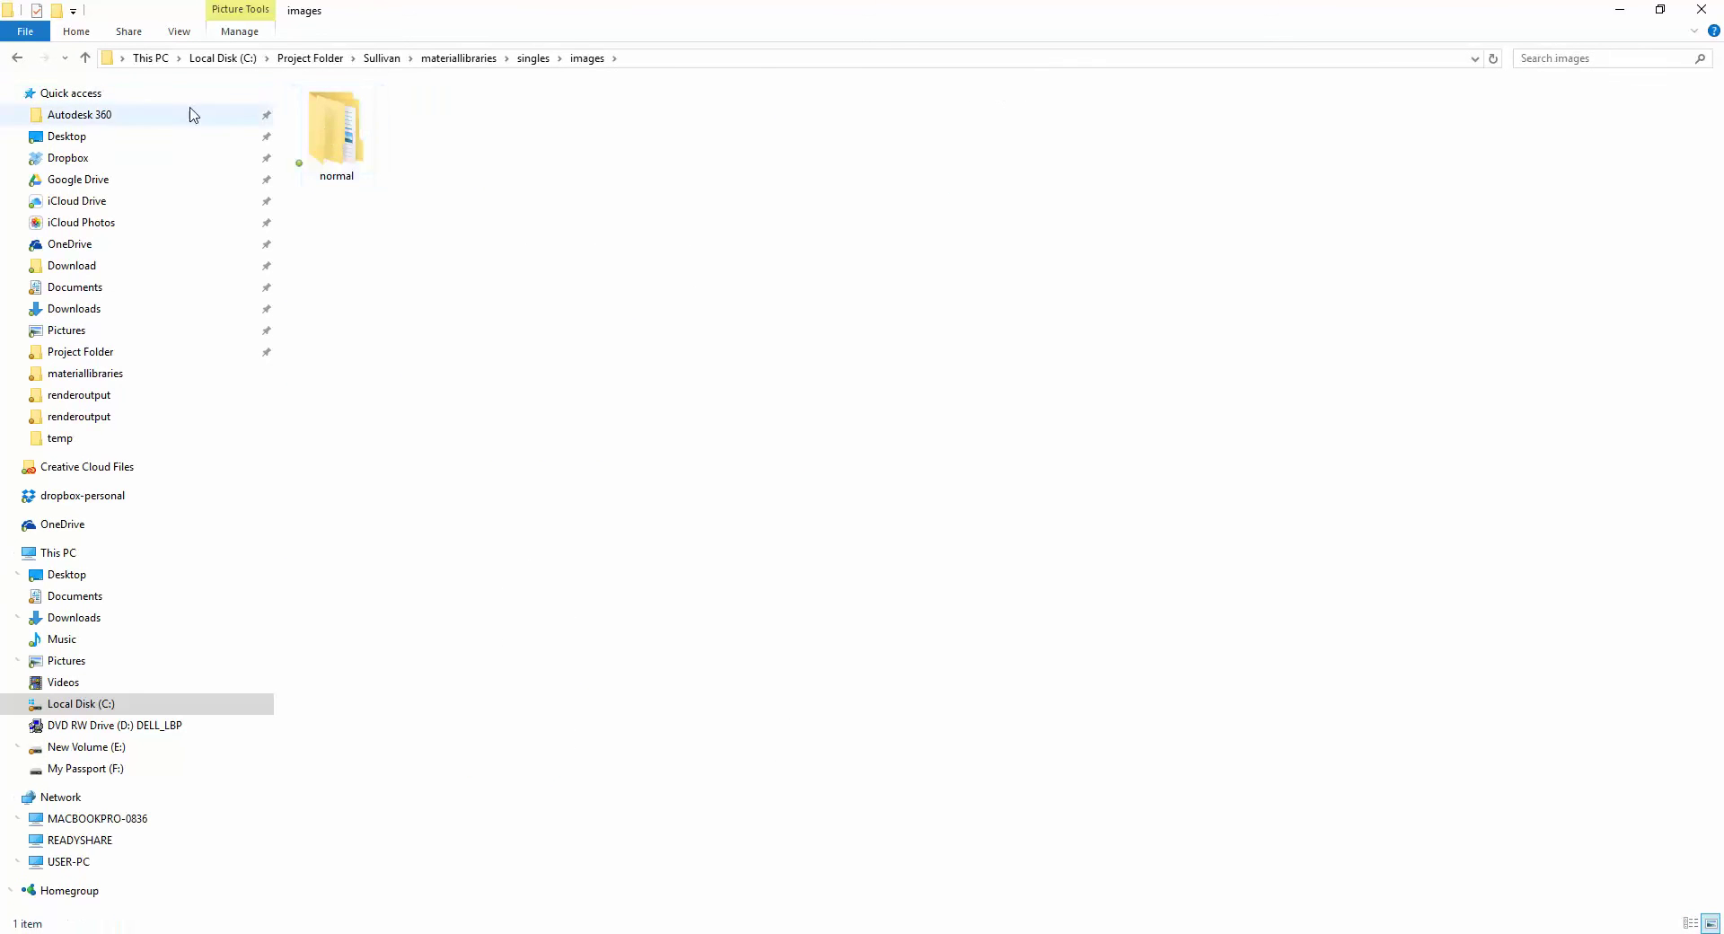
{"action": "double_click", "coordinate": [307, 130]}
{"action": "left_click", "coordinate": [20, 59]}
{"action": "left_click", "coordinate": [20, 59]}
{"action": "left_click", "coordinate": [20, 59]}
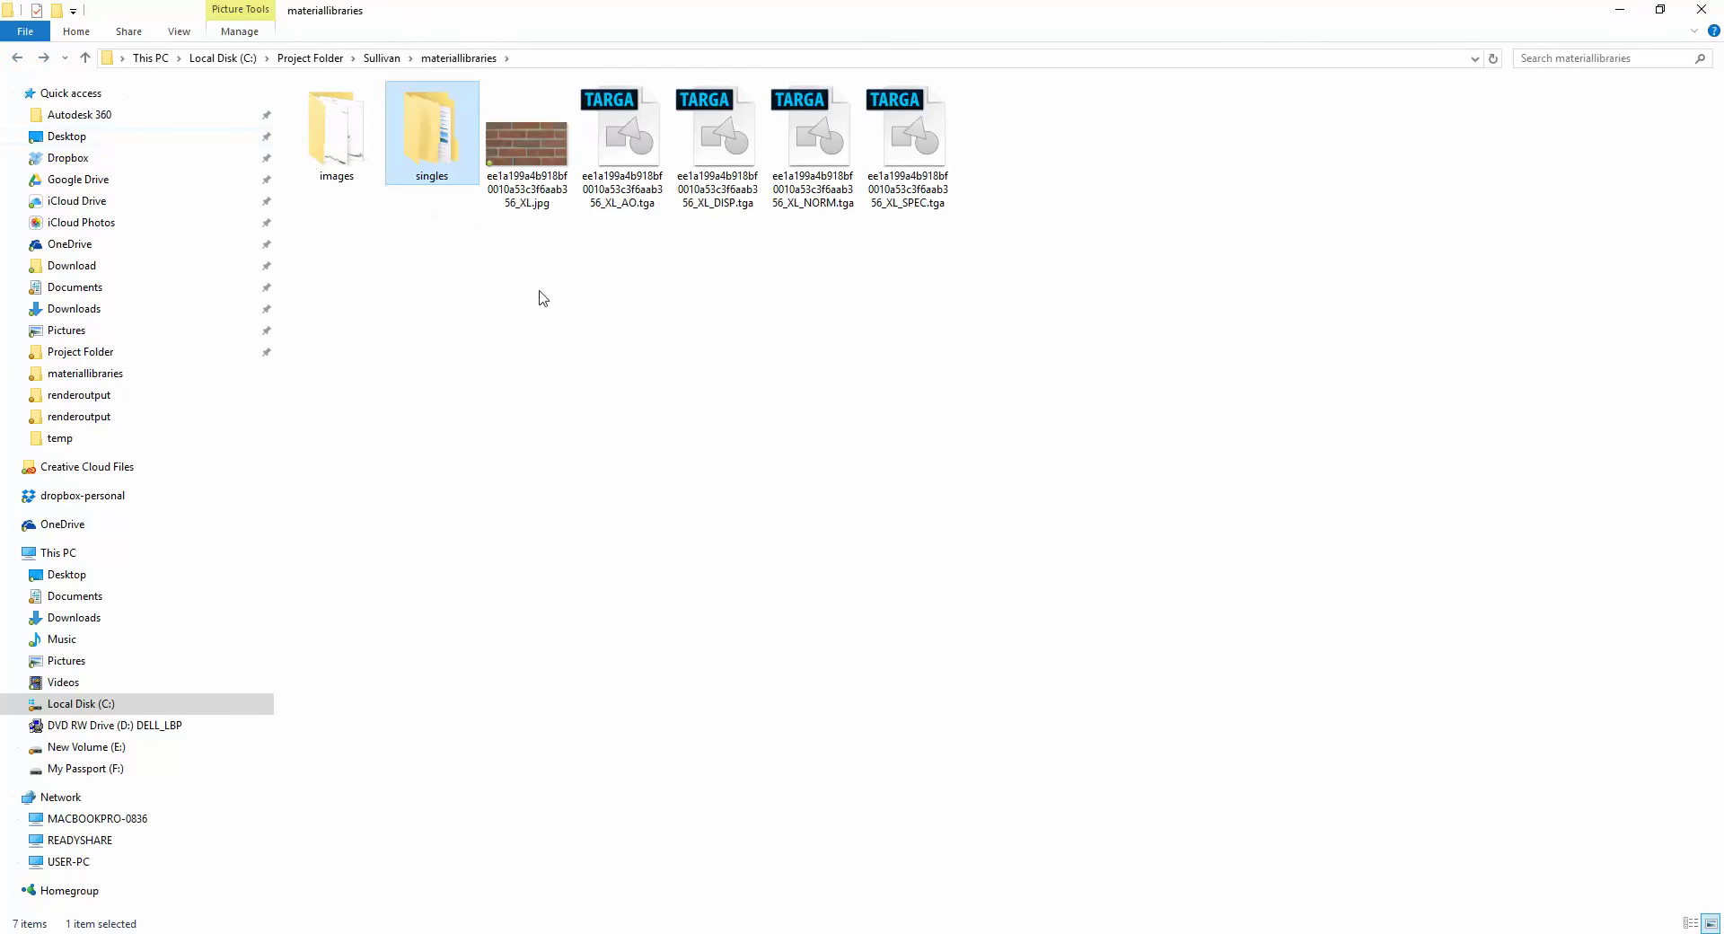
{"action": "key", "text": "Delete"}
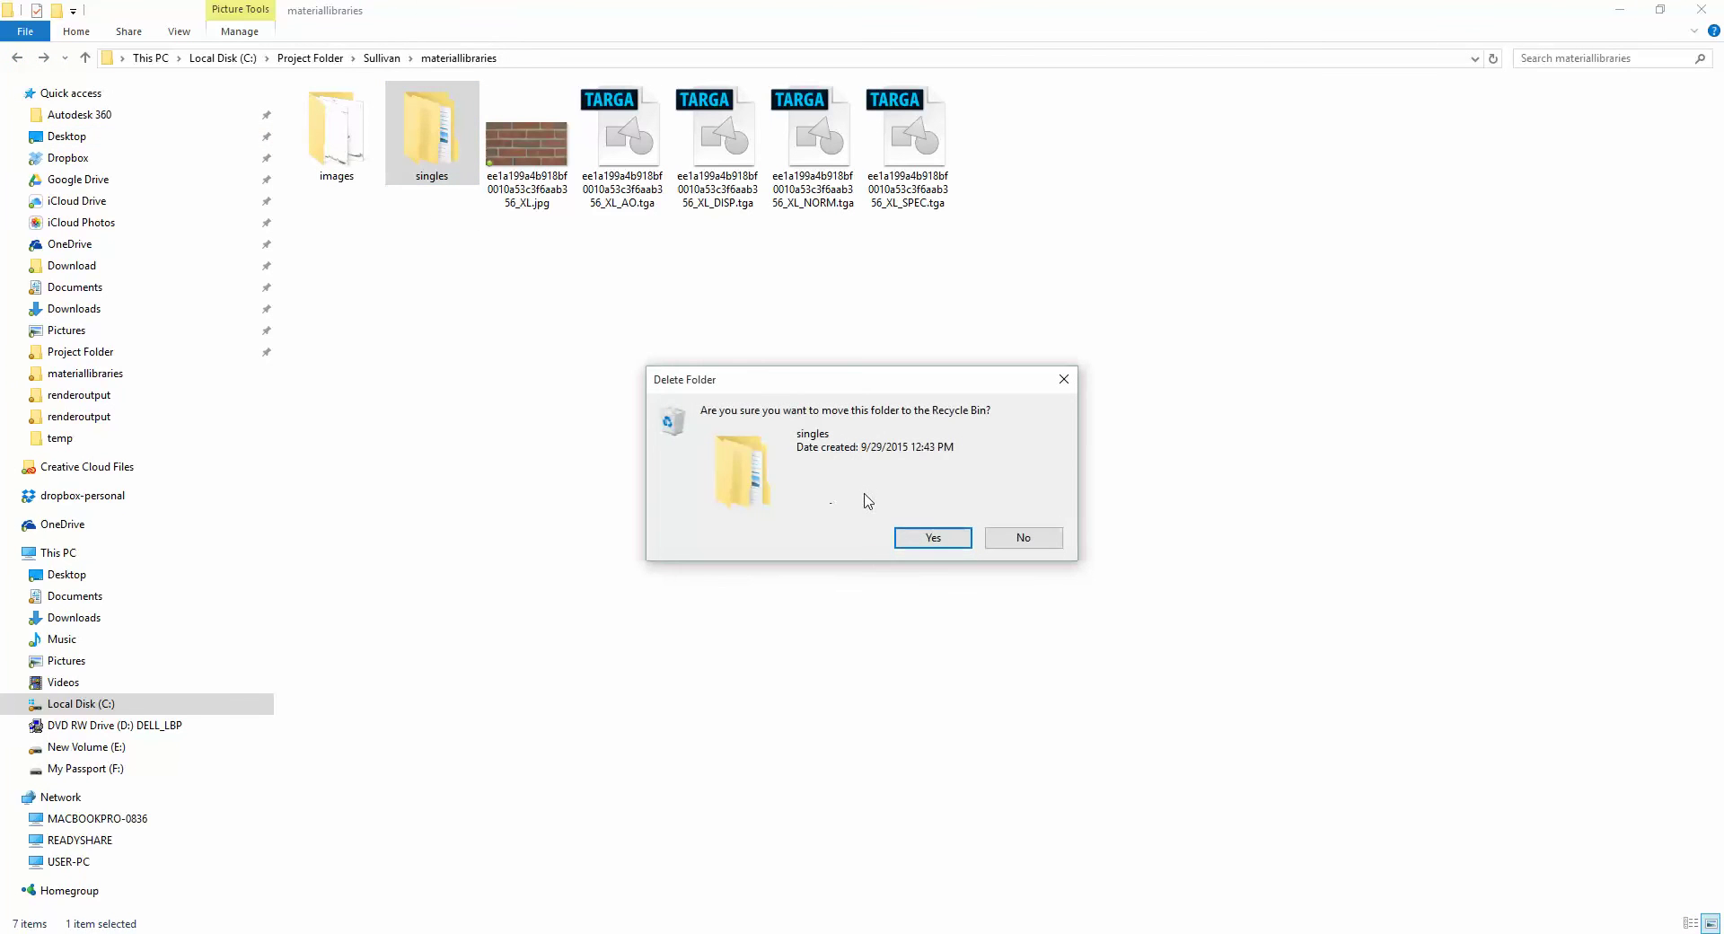
{"action": "left_click", "coordinate": [933, 537]}
Return to 3ds Max and load the brick textures from the selected images folder
{"action": "left_click", "coordinate": [1622, 13]}
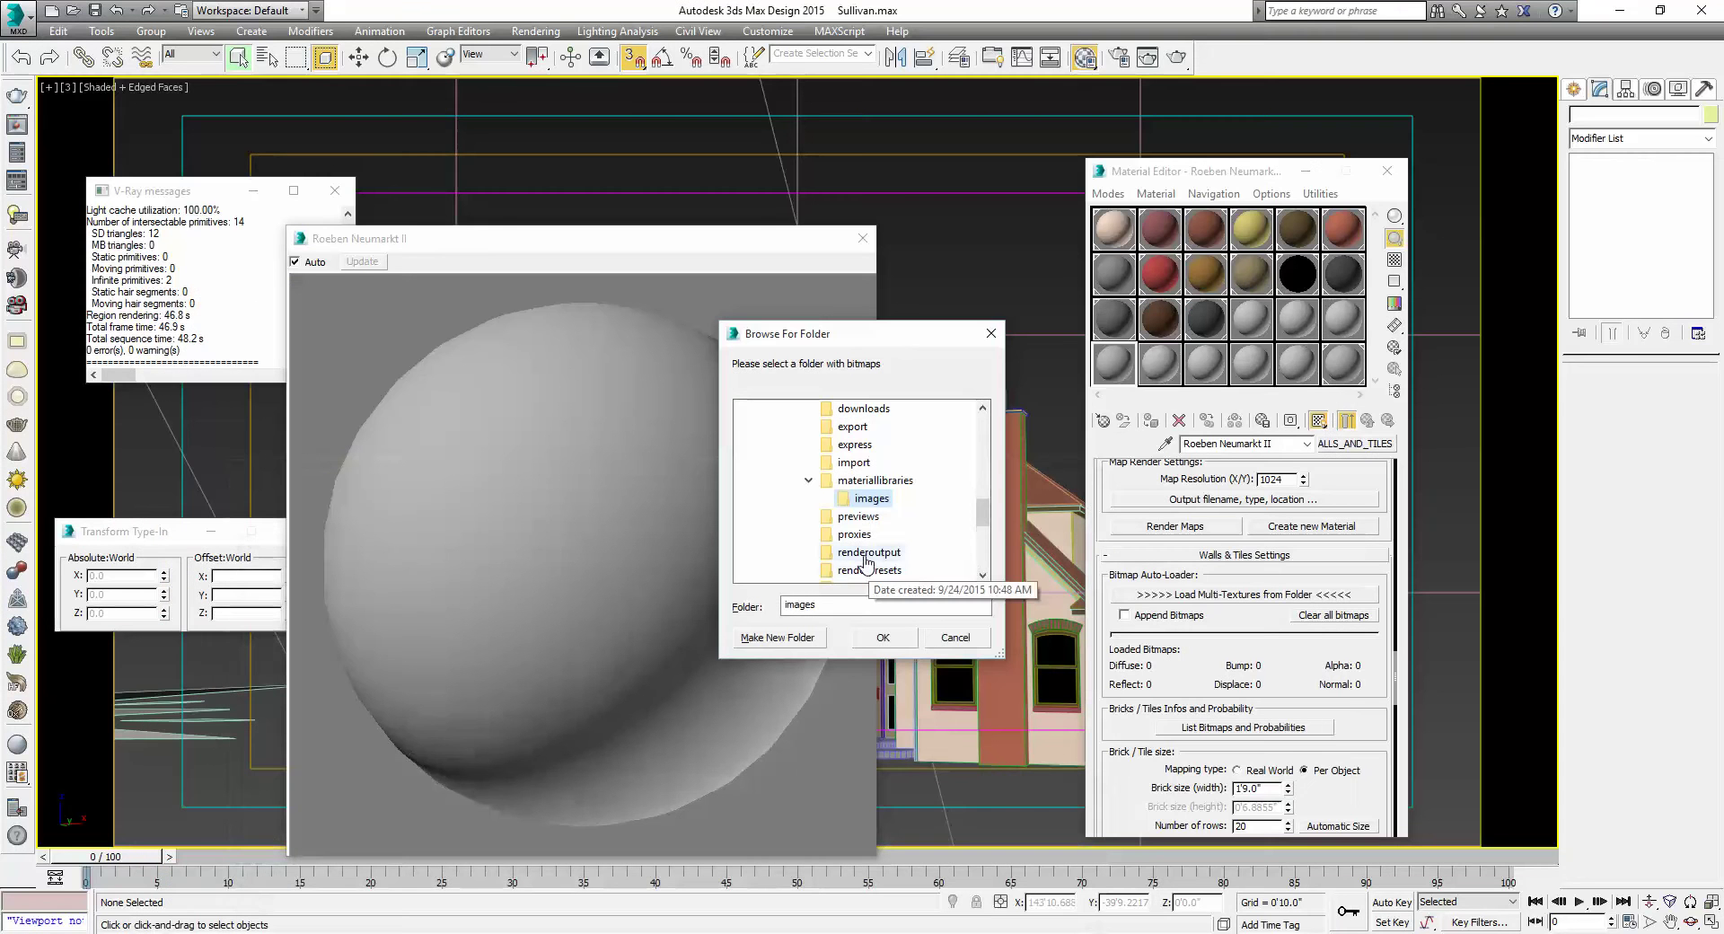
{"action": "left_click", "coordinate": [888, 640]}
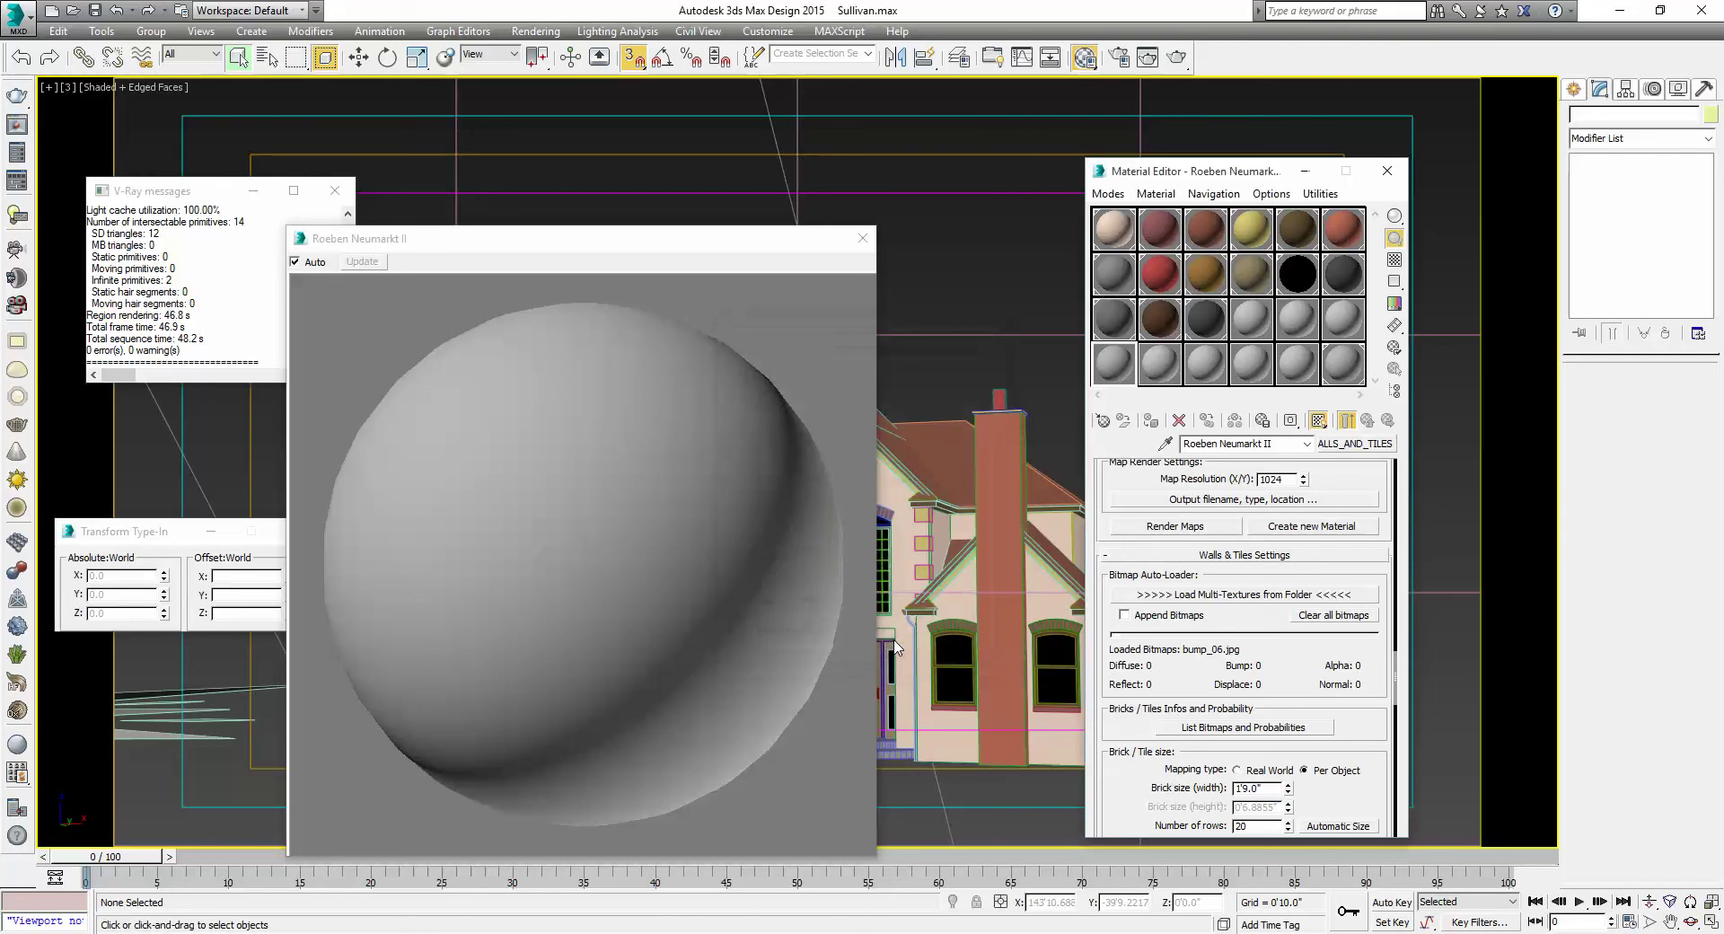
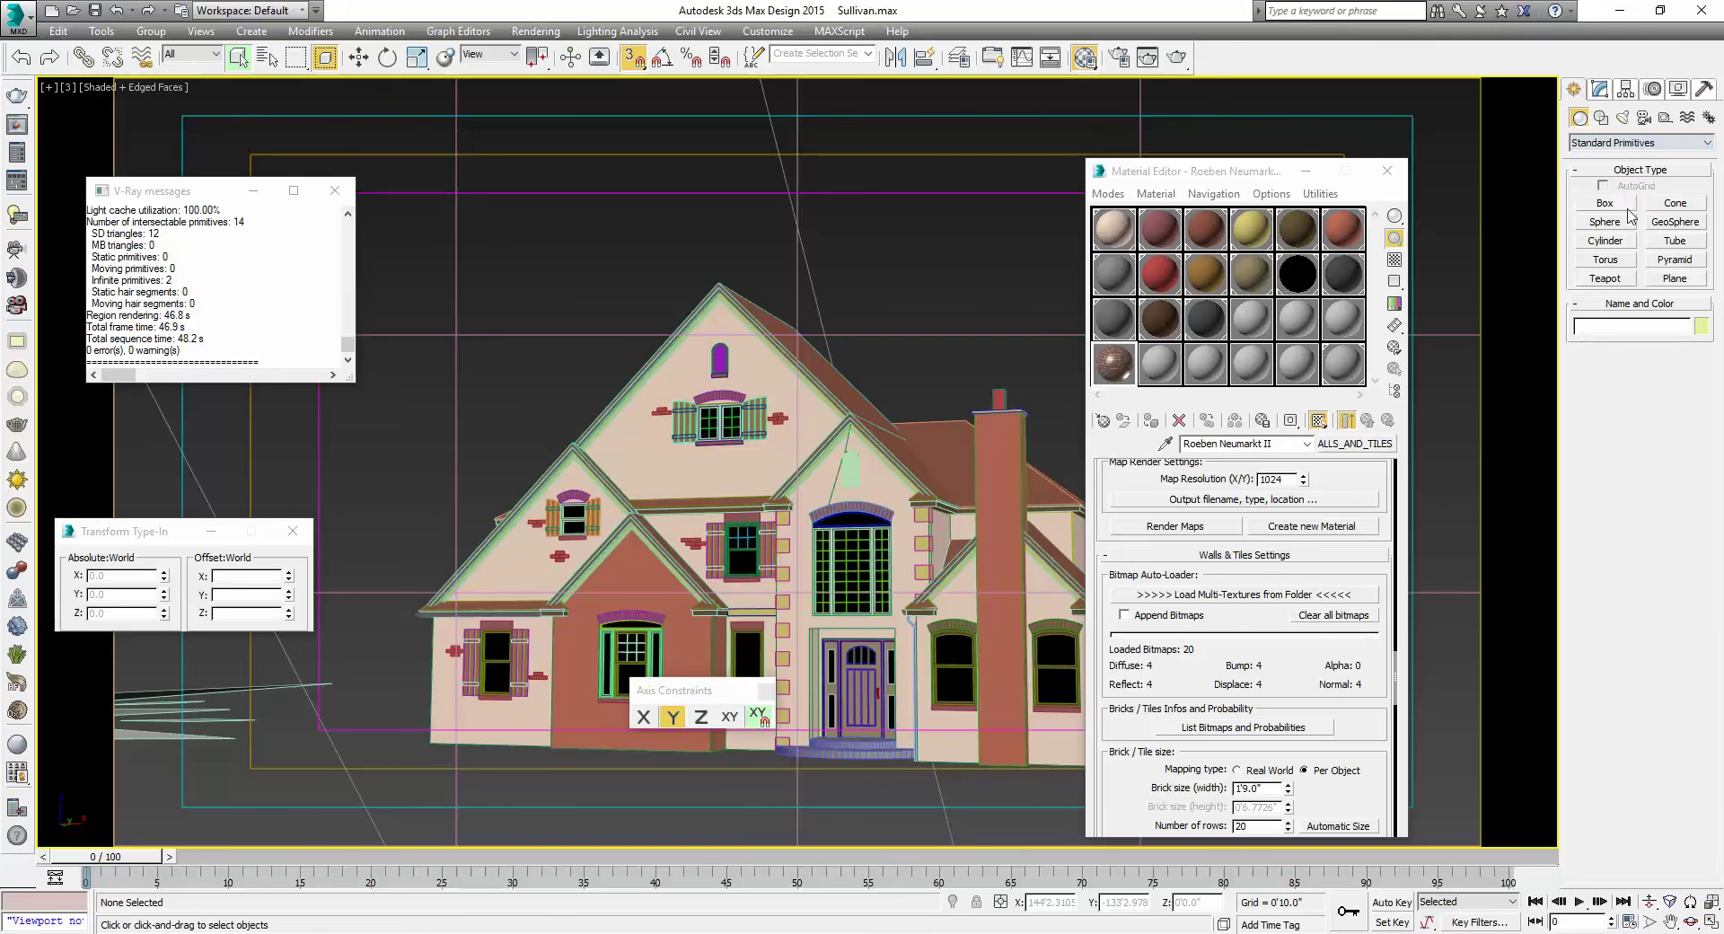
Create a box in front of the house about 21' long, 8' wide and 13'4" high
{"action": "left_click_drag", "start_coordinate": [710, 774], "coordinate": [705, 741]}
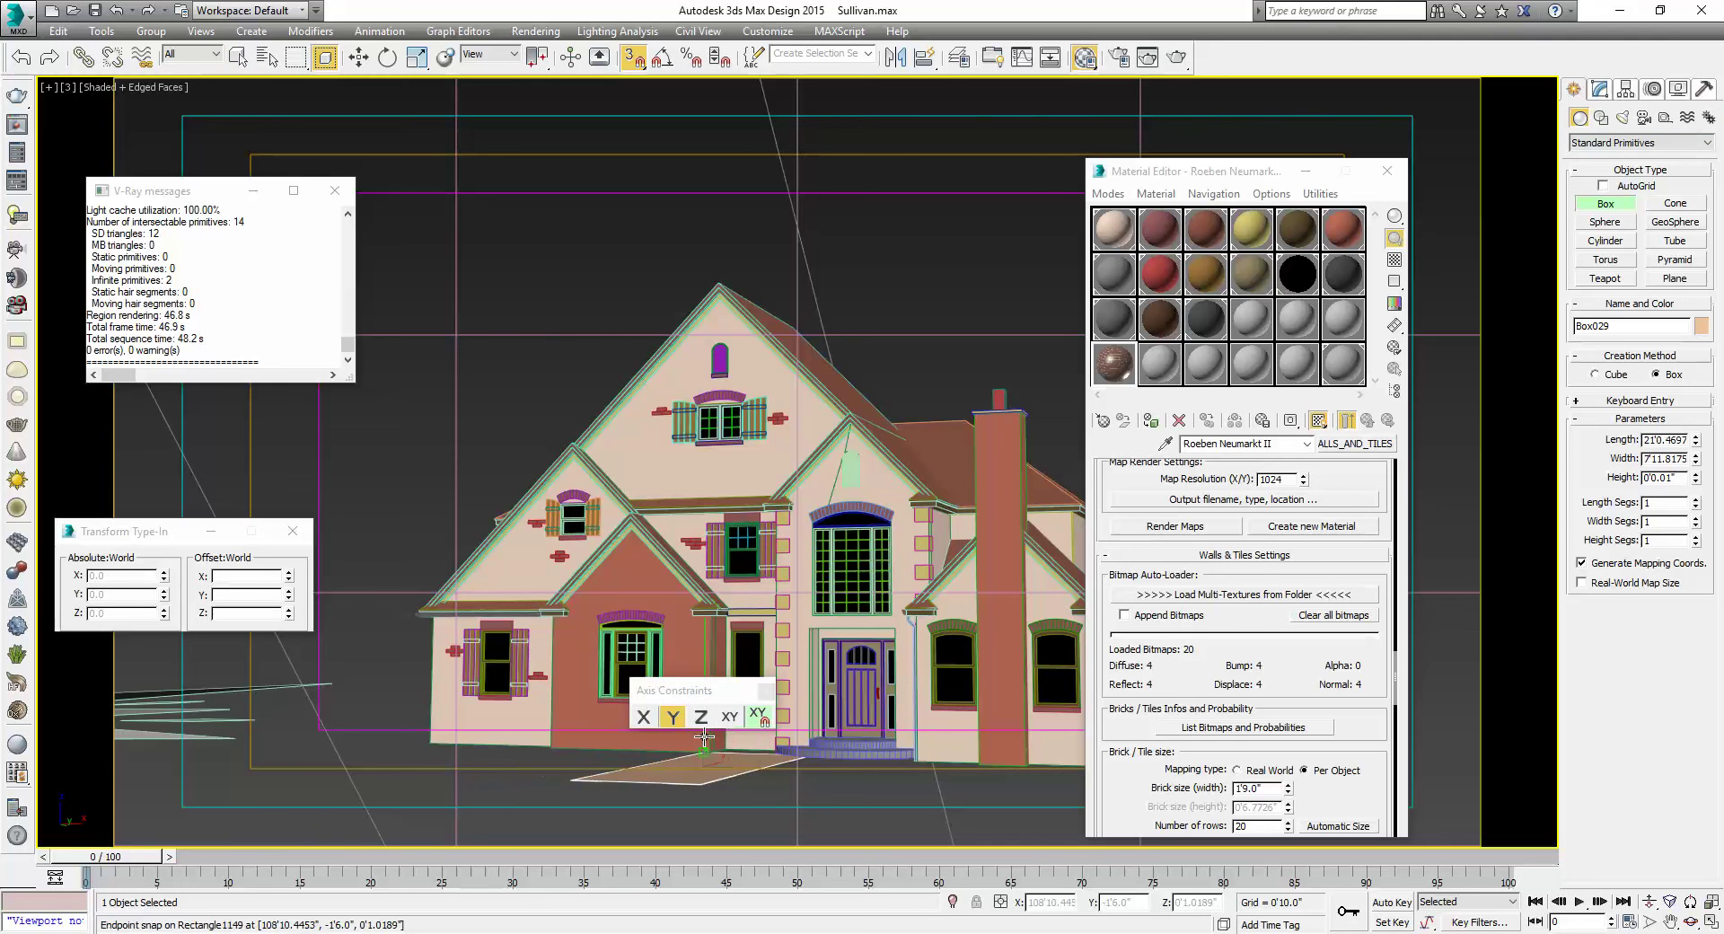
{"action": "right_click", "coordinate": [746, 170]}
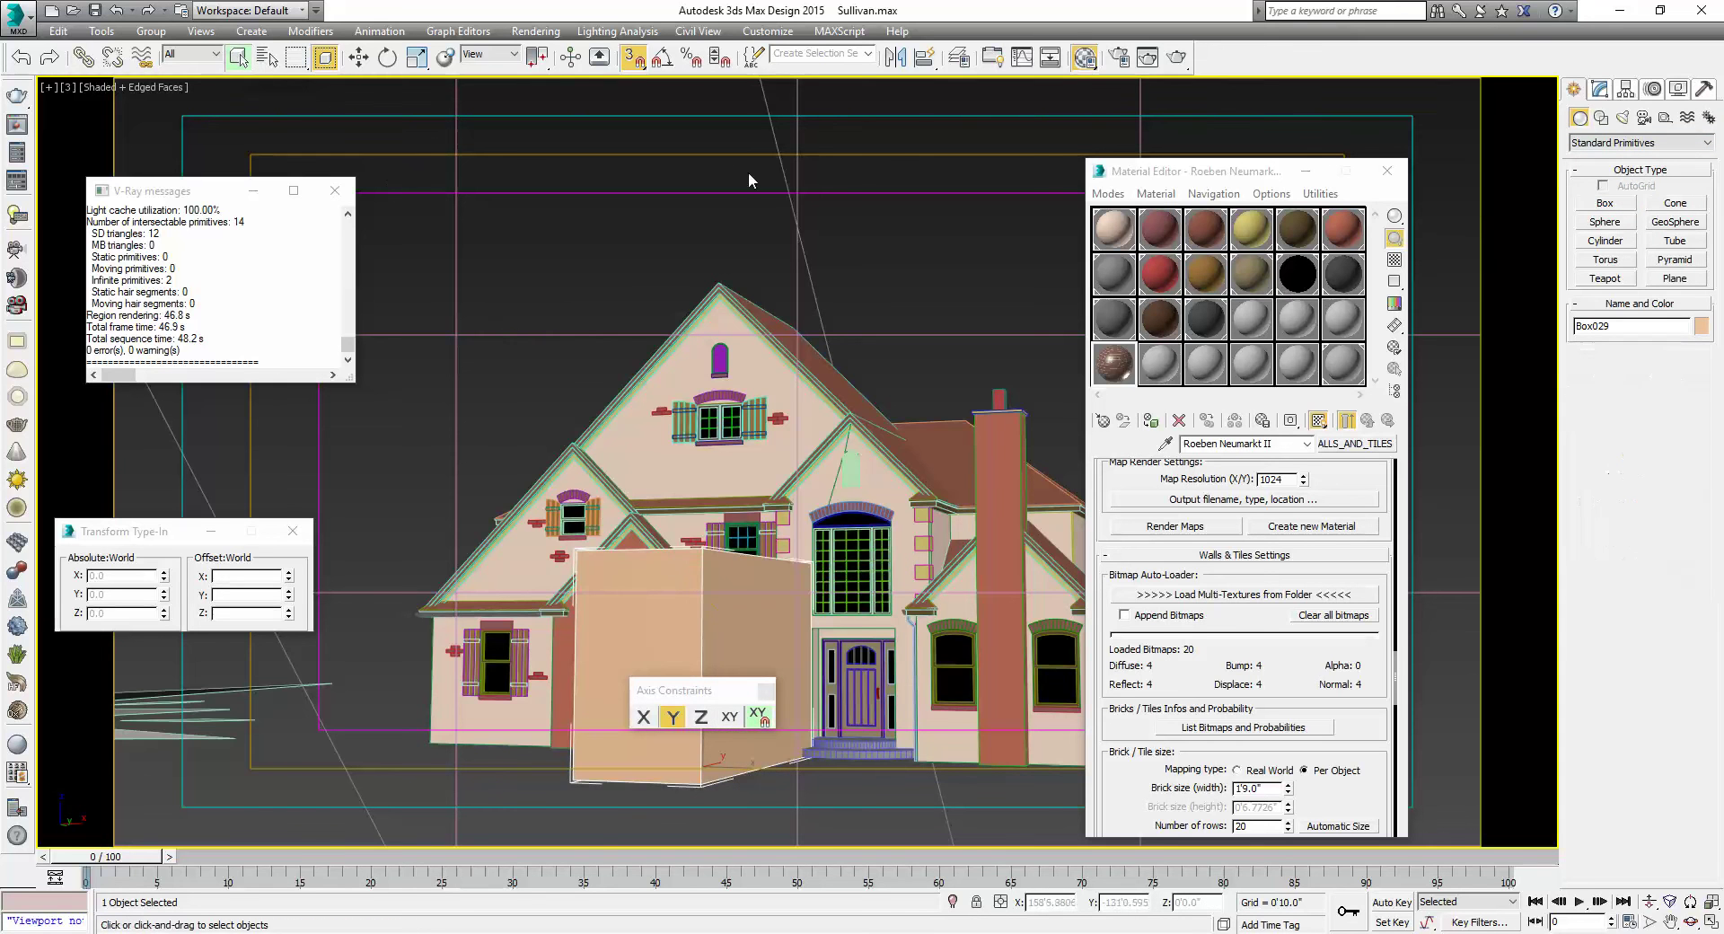
In the Top view, select the box together with the sun and the front camera, and hide all unselected objects
{"action": "key", "text": "t"}
{"action": "middle_click_drag", "start_coordinate": [871, 817], "coordinate": [874, 565]}
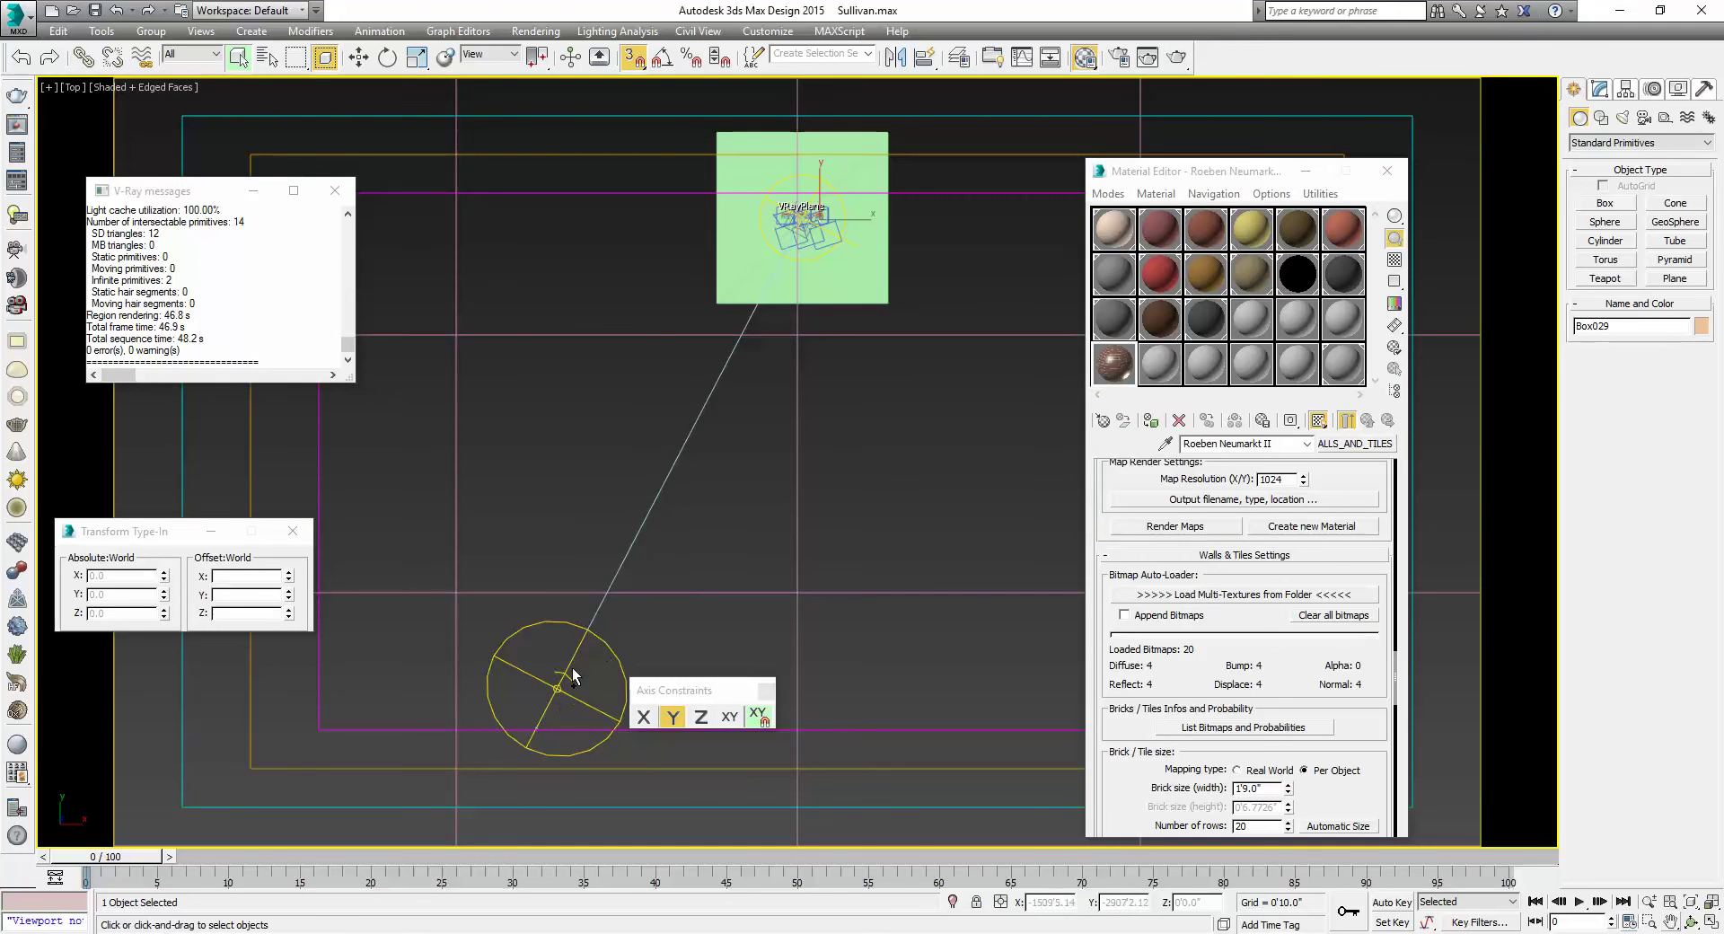
{"action": "left_click_drag", "start_coordinate": [557, 679], "coordinate": [816, 454]}
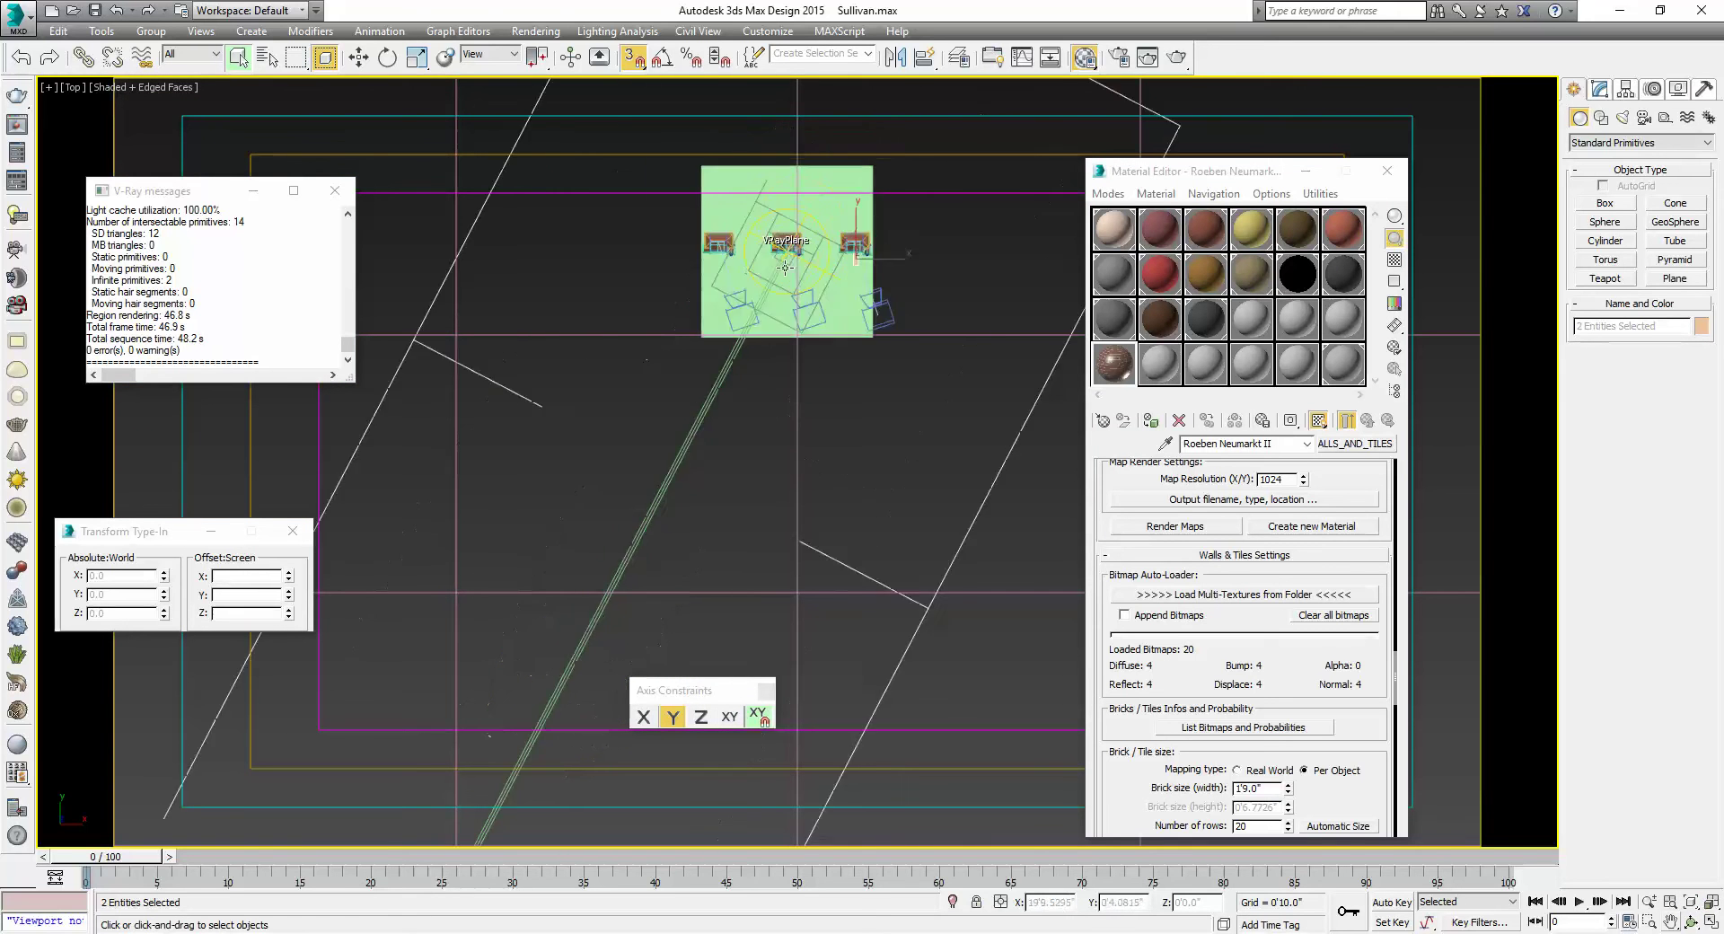
{"action": "scroll", "coordinate": [835, 312], "scroll_direction": "up", "scroll_amount": 5}
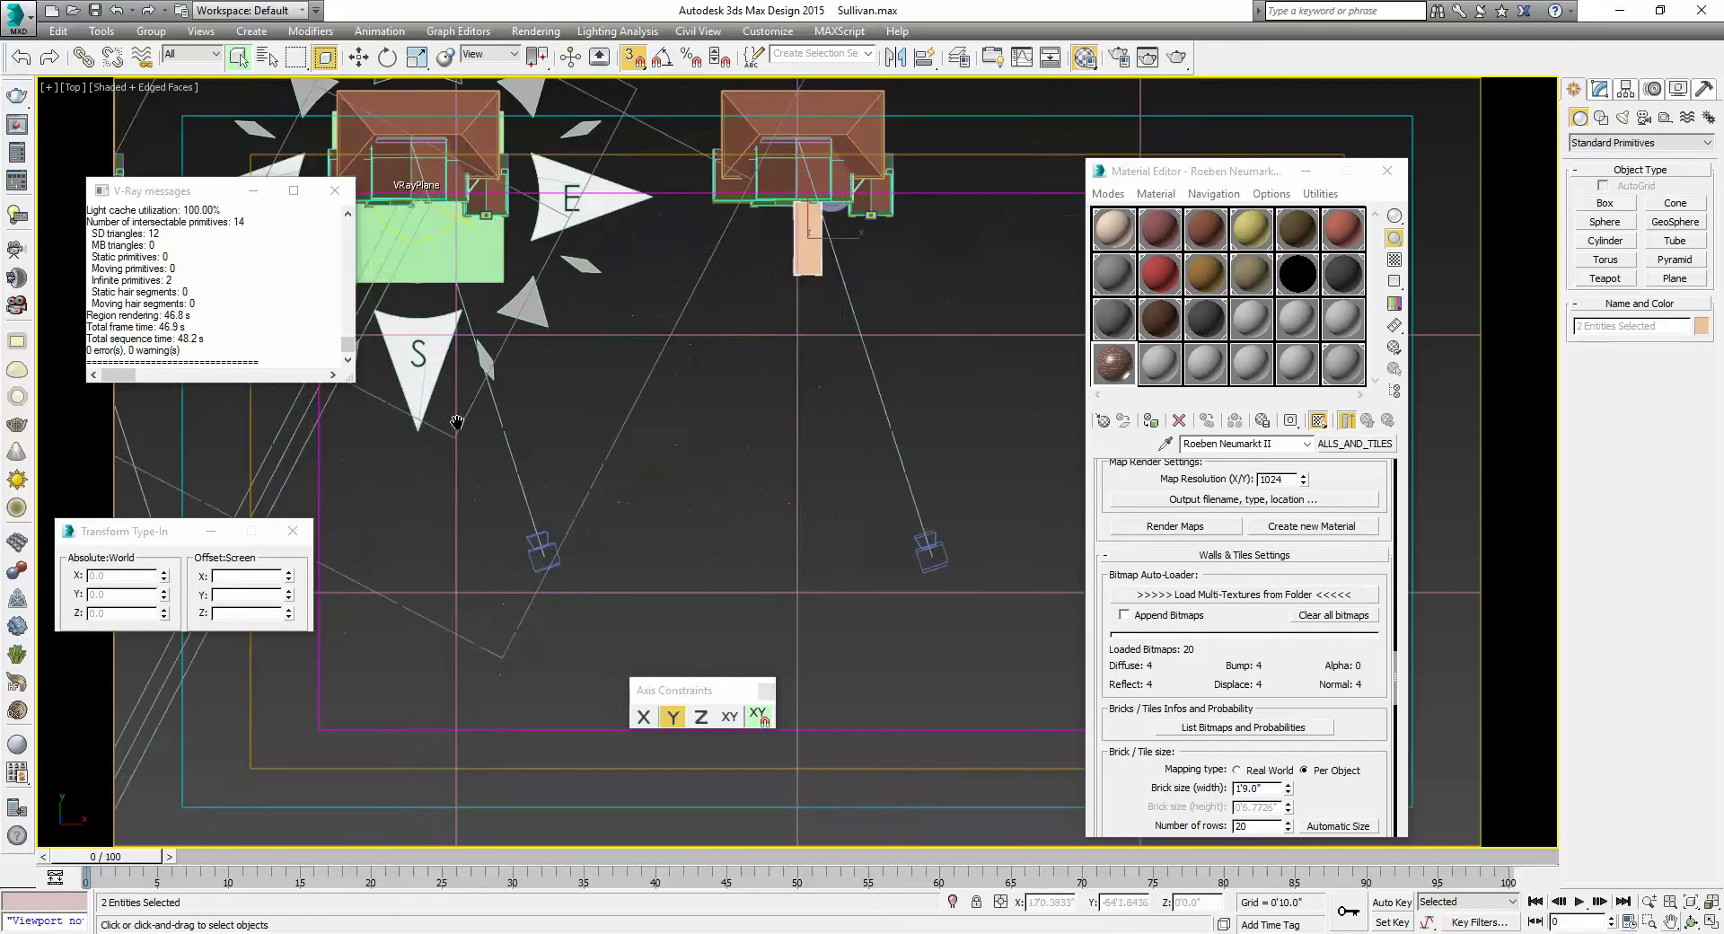
{"action": "left_click", "coordinate": [885, 555], "text": "ctrl"}
{"action": "left_click", "coordinate": [1677, 89]}
{"action": "left_click", "coordinate": [1636, 544]}
{"action": "left_click", "coordinate": [959, 406]}
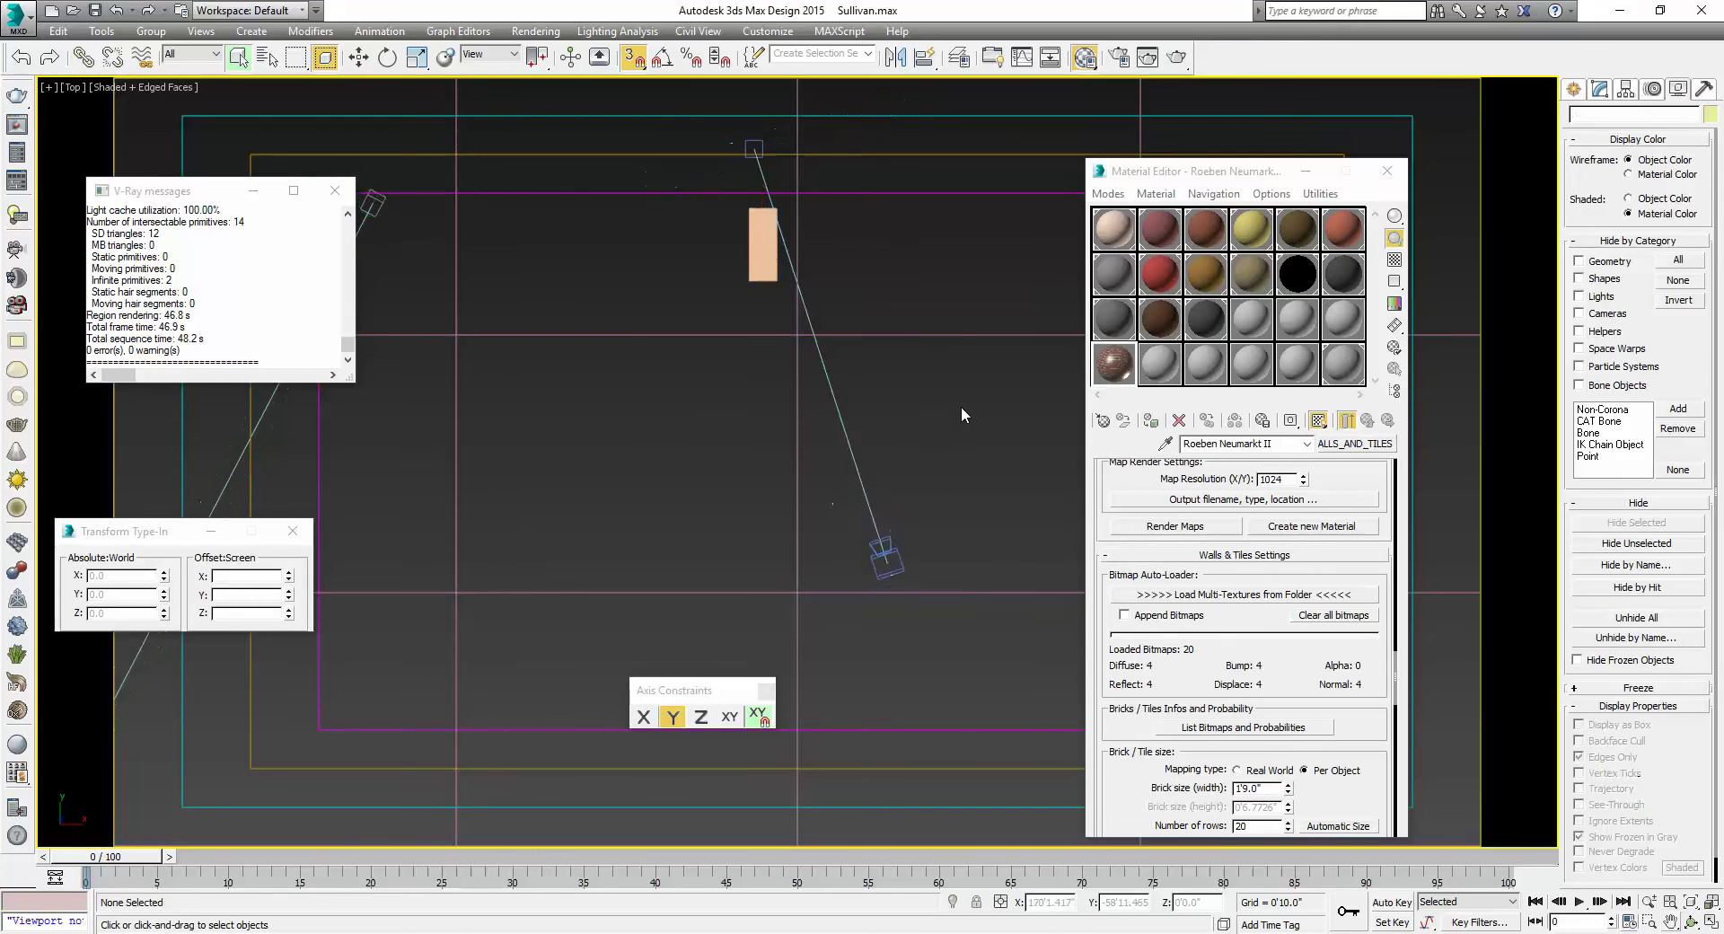
View the scene through camera 3 and assign the Roeben Neumarkt II brick material to the box
{"action": "key", "text": "c"}
{"action": "left_click", "coordinate": [789, 369]}
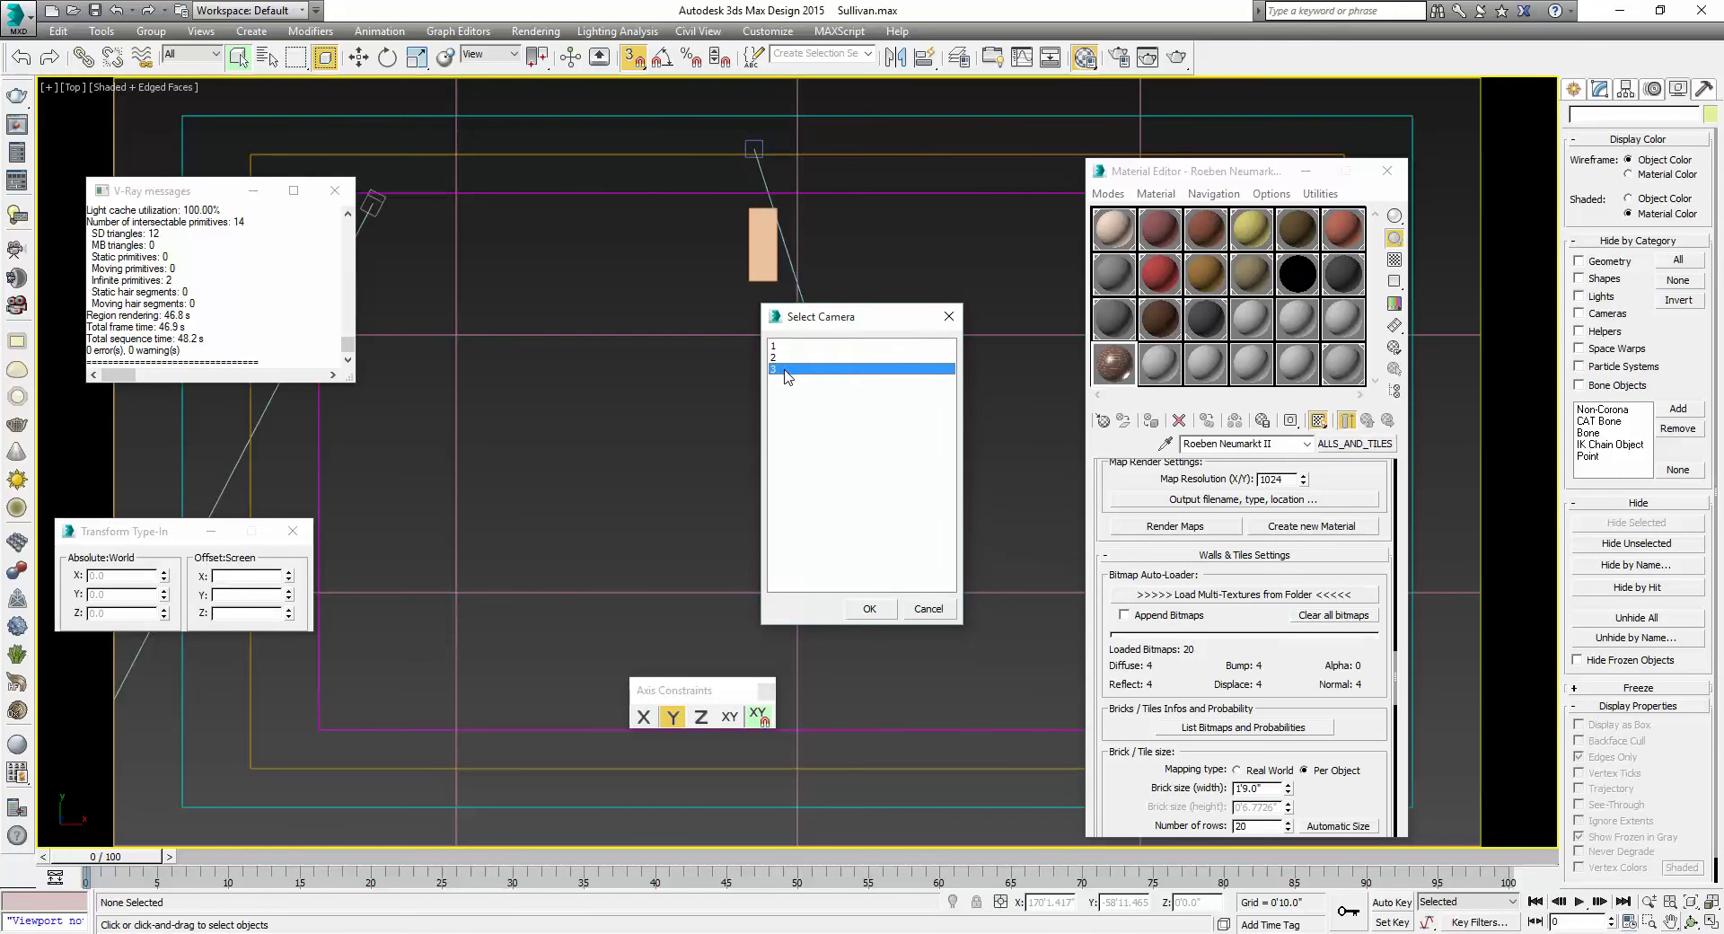
{"action": "double_click", "coordinate": [786, 369]}
{"action": "left_click_drag", "start_coordinate": [1118, 359], "coordinate": [695, 593]}
Select the brick-covered box and add a UVW Map modifier with Box mapping
{"action": "left_click", "coordinate": [695, 593]}
{"action": "left_click", "coordinate": [1600, 90]}
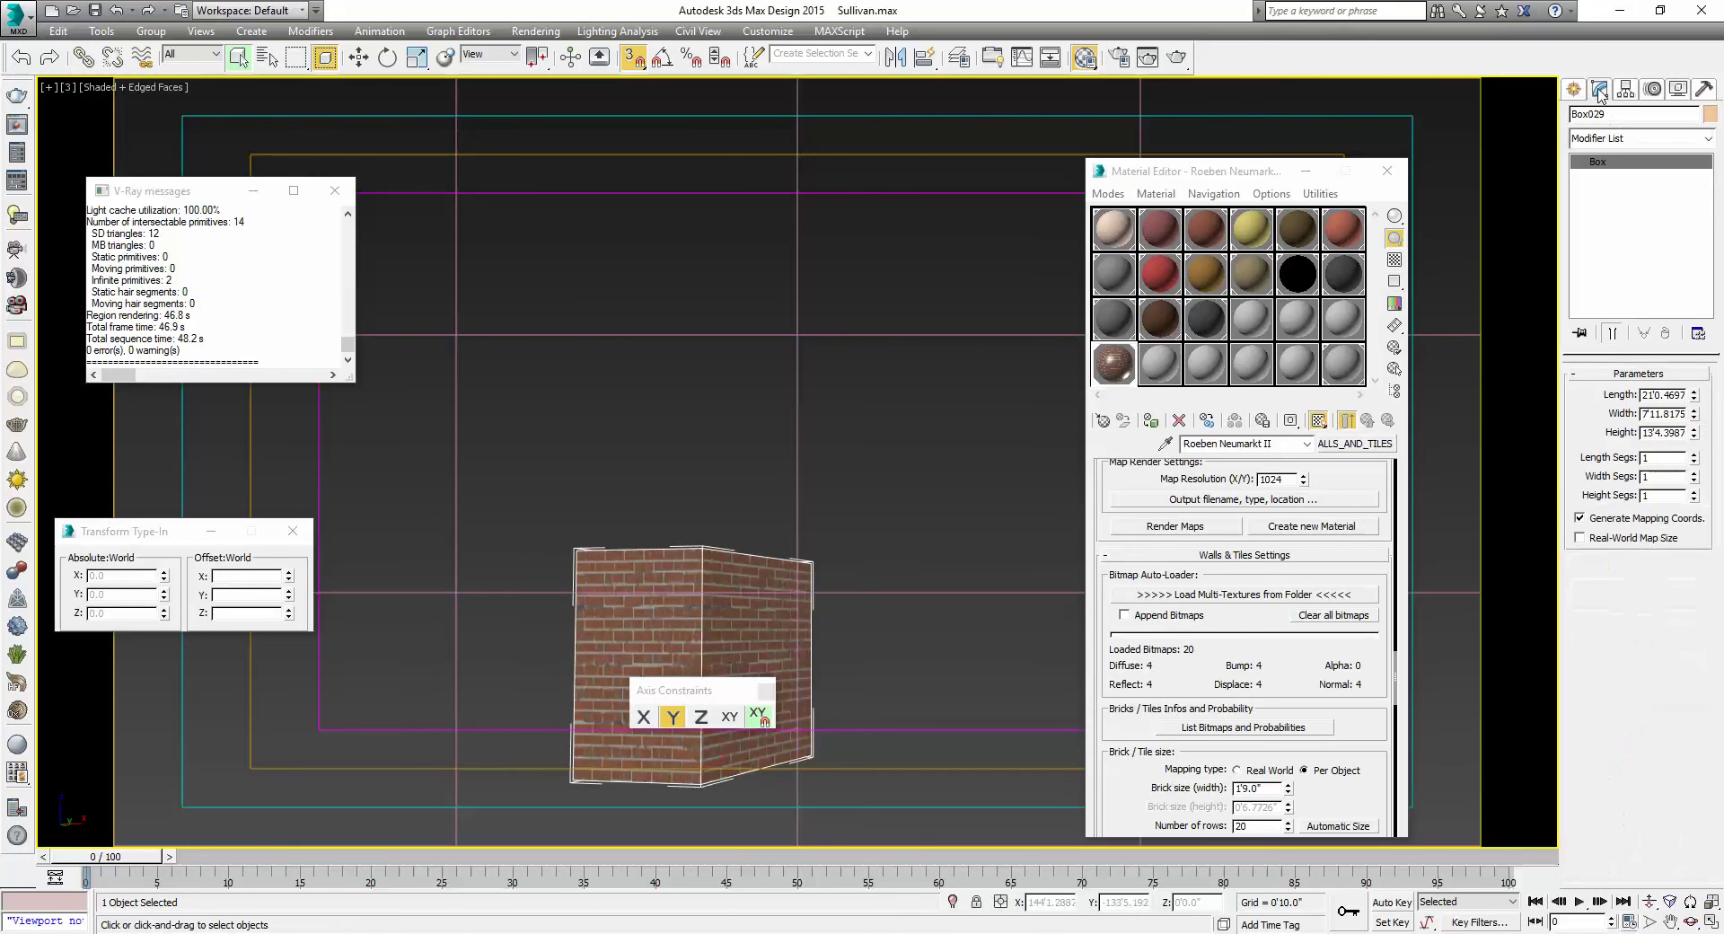
{"action": "left_click", "coordinate": [1670, 139]}
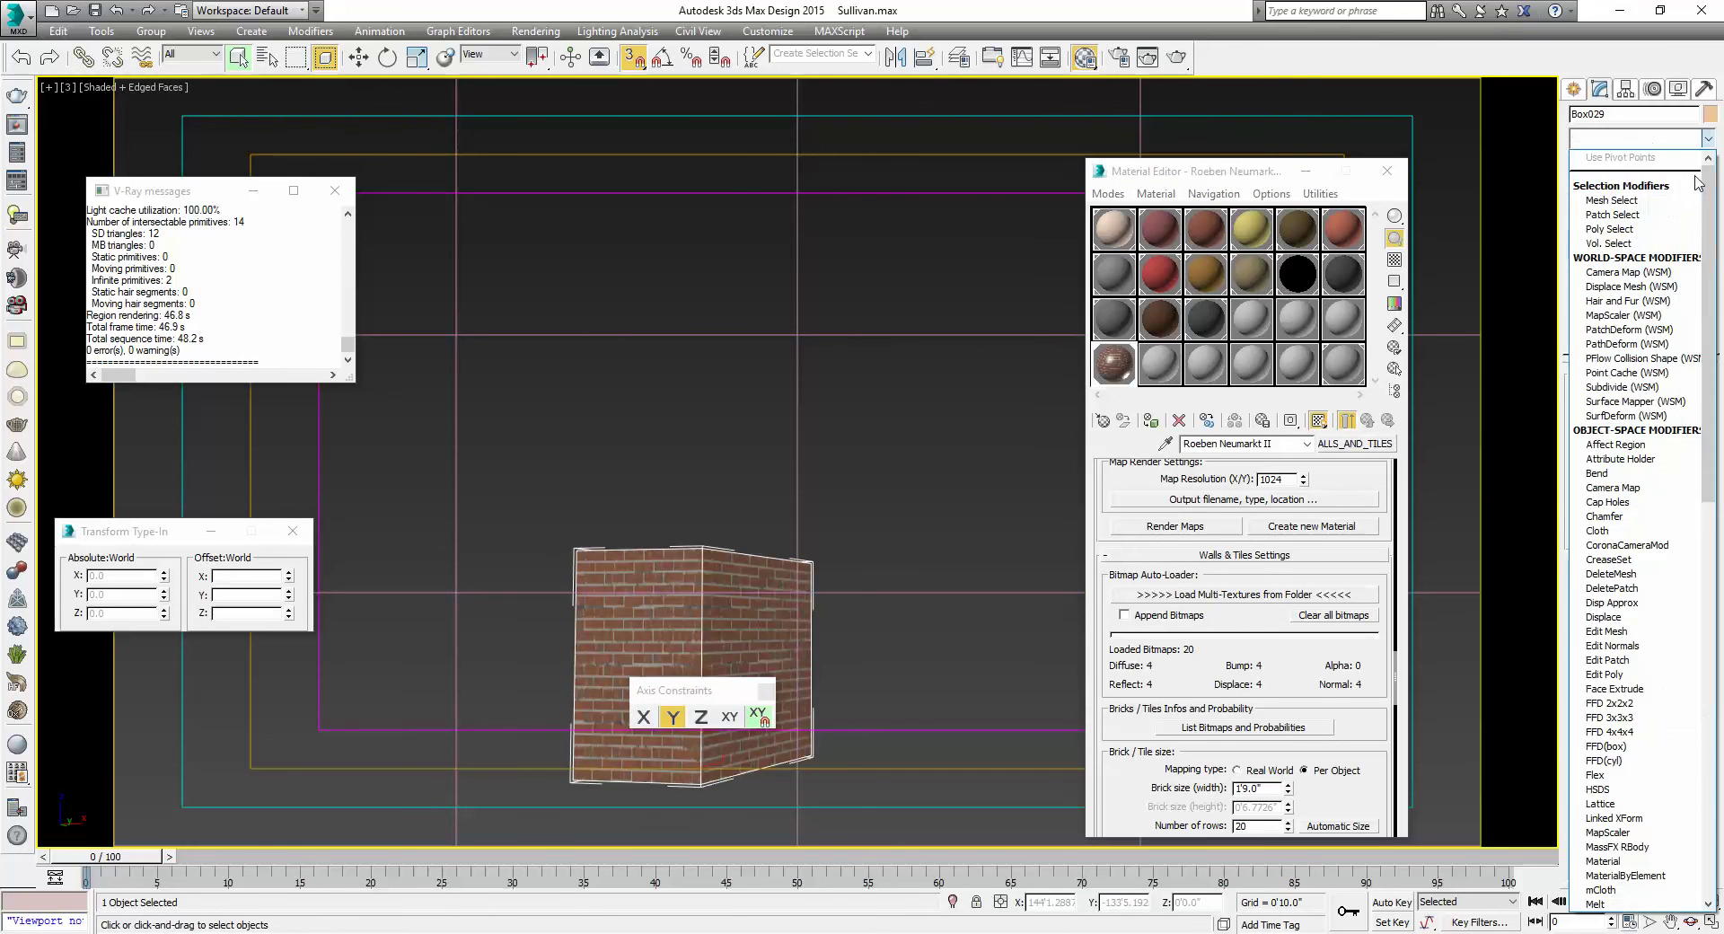
{"action": "scroll", "coordinate": [1634, 628], "scroll_direction": "down", "scroll_amount": 15}
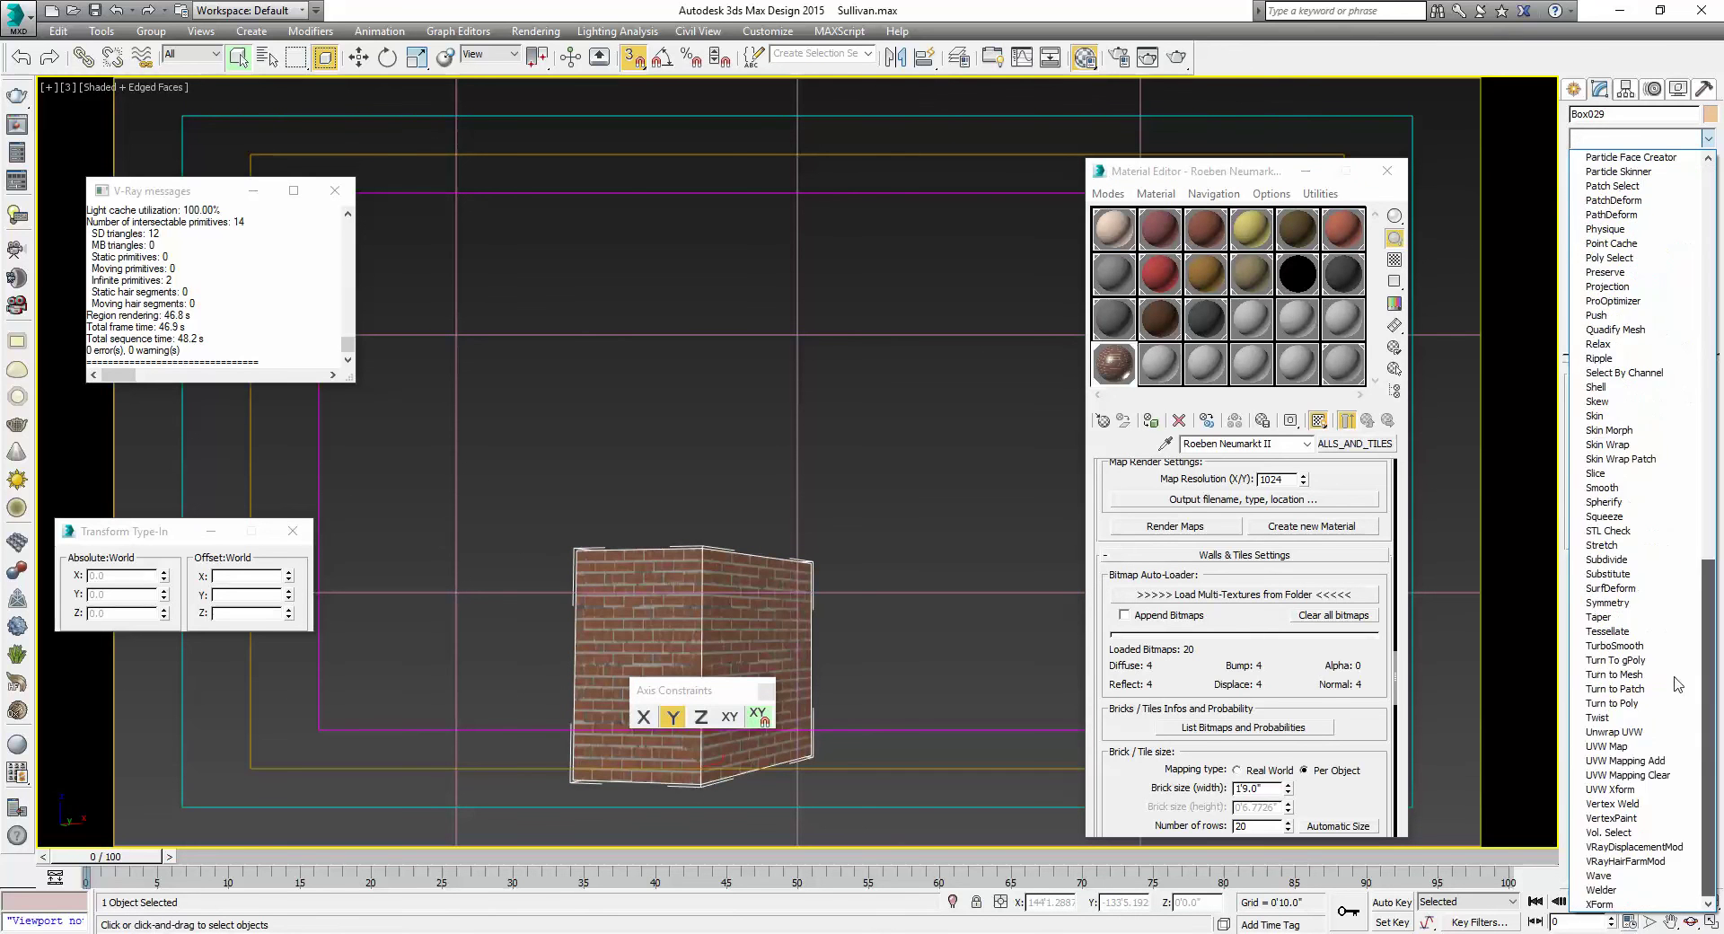
{"action": "left_click", "coordinate": [1650, 746]}
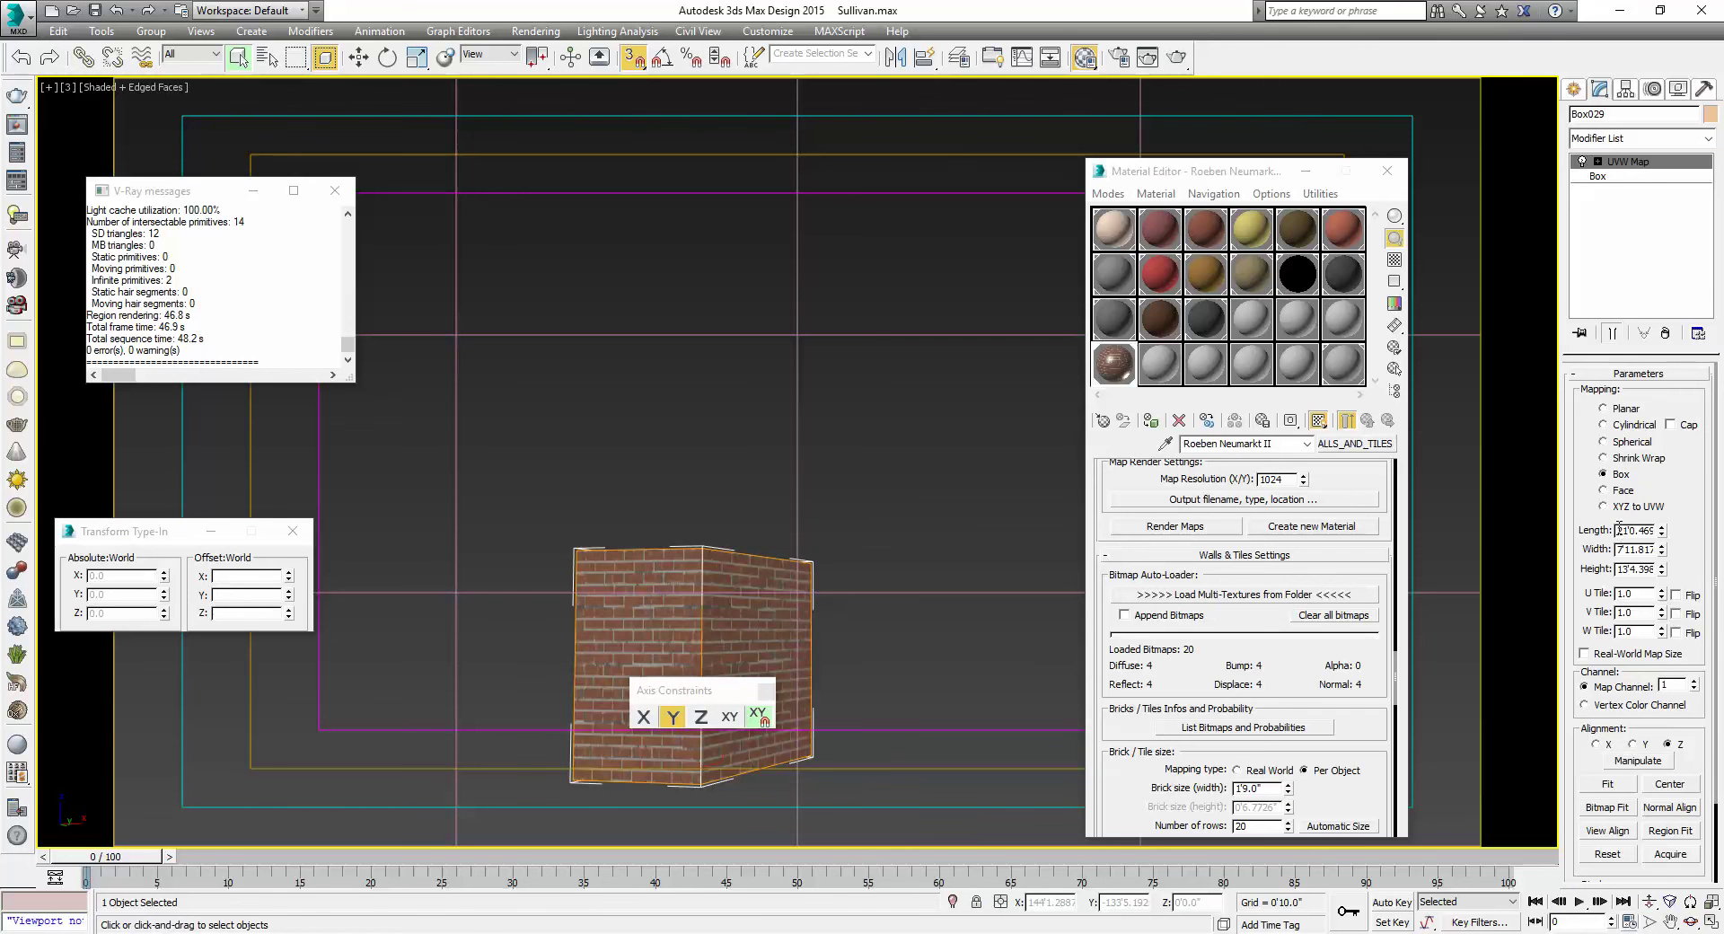
Set the length, width and height of the box's UVW mapping gizmo to 12' each
{"action": "type", "text": "12'"}
{"action": "key", "text": "Tab"}
{"action": "type", "text": "1'"}
{"action": "key", "text": "Tab"}
{"action": "type", "text": "12"}
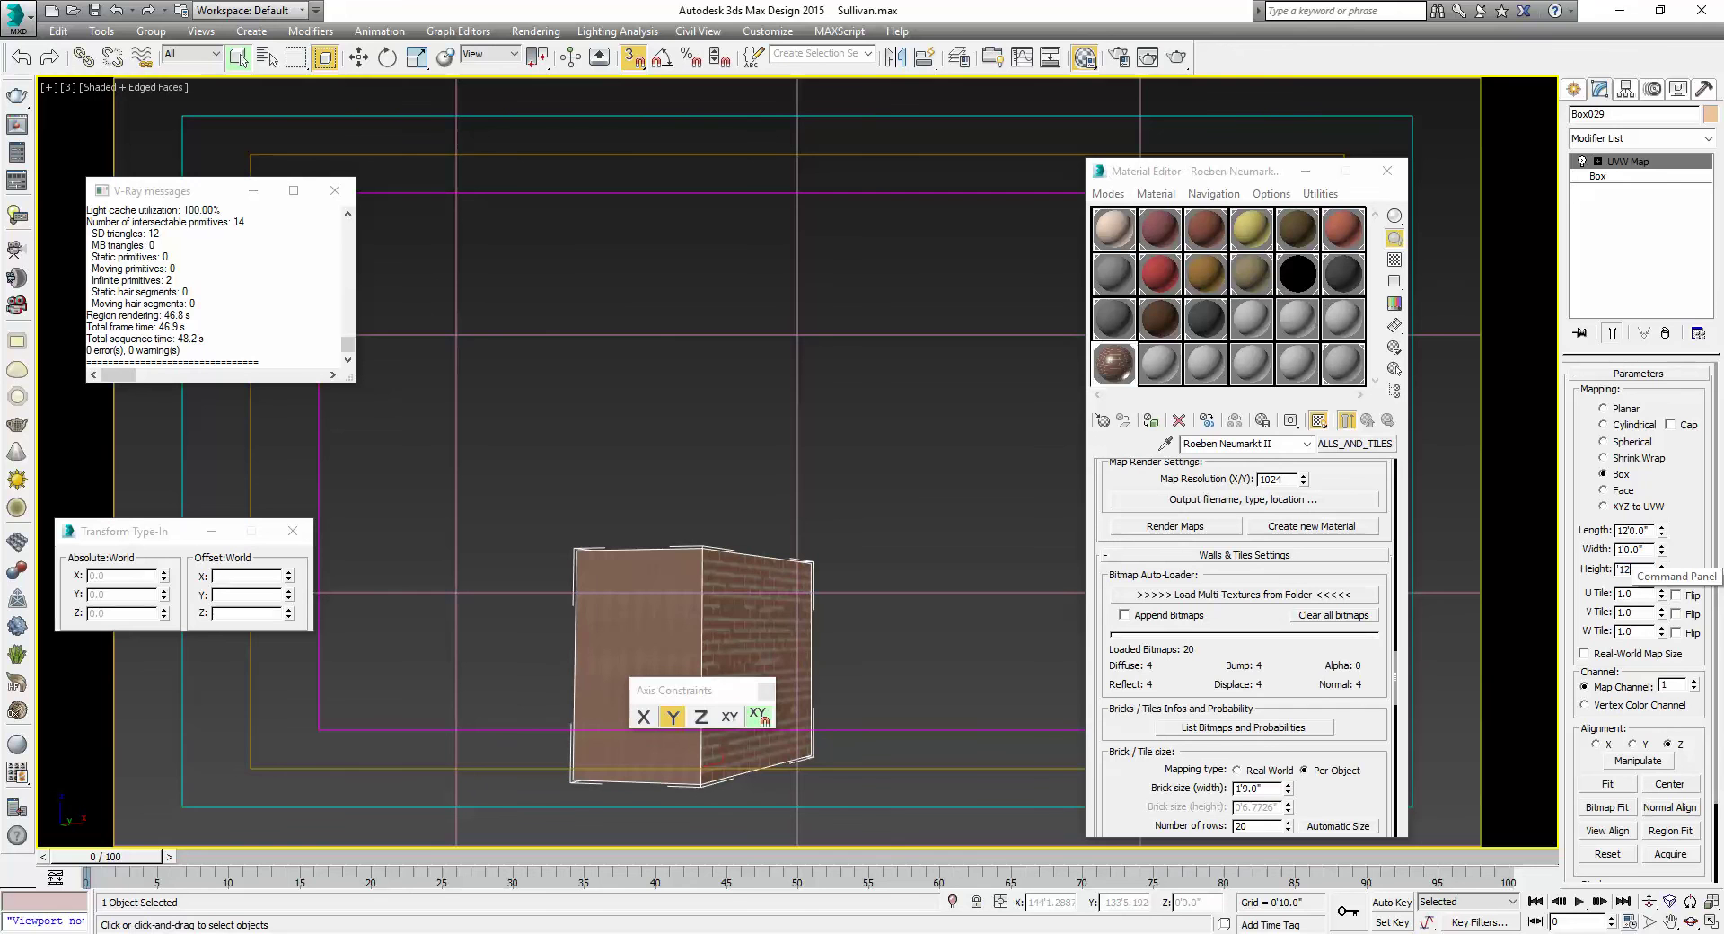
{"action": "type", "text": "1"}
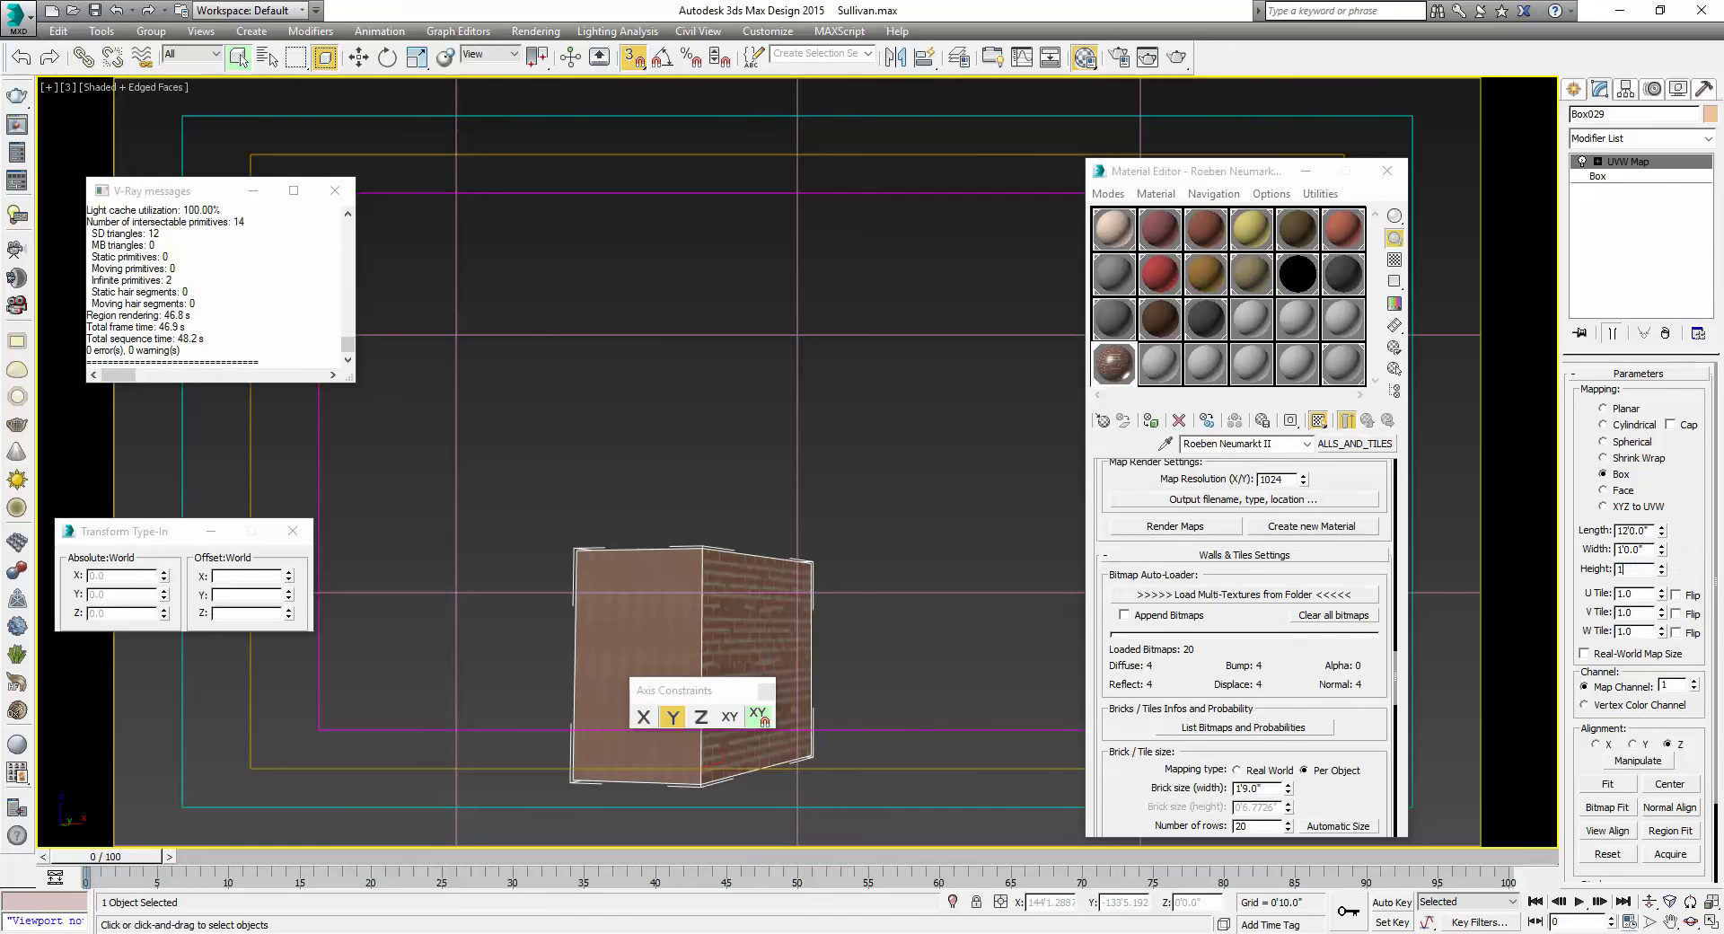
{"action": "key", "text": "shift+Tab"}
{"action": "type", "text": "12"}
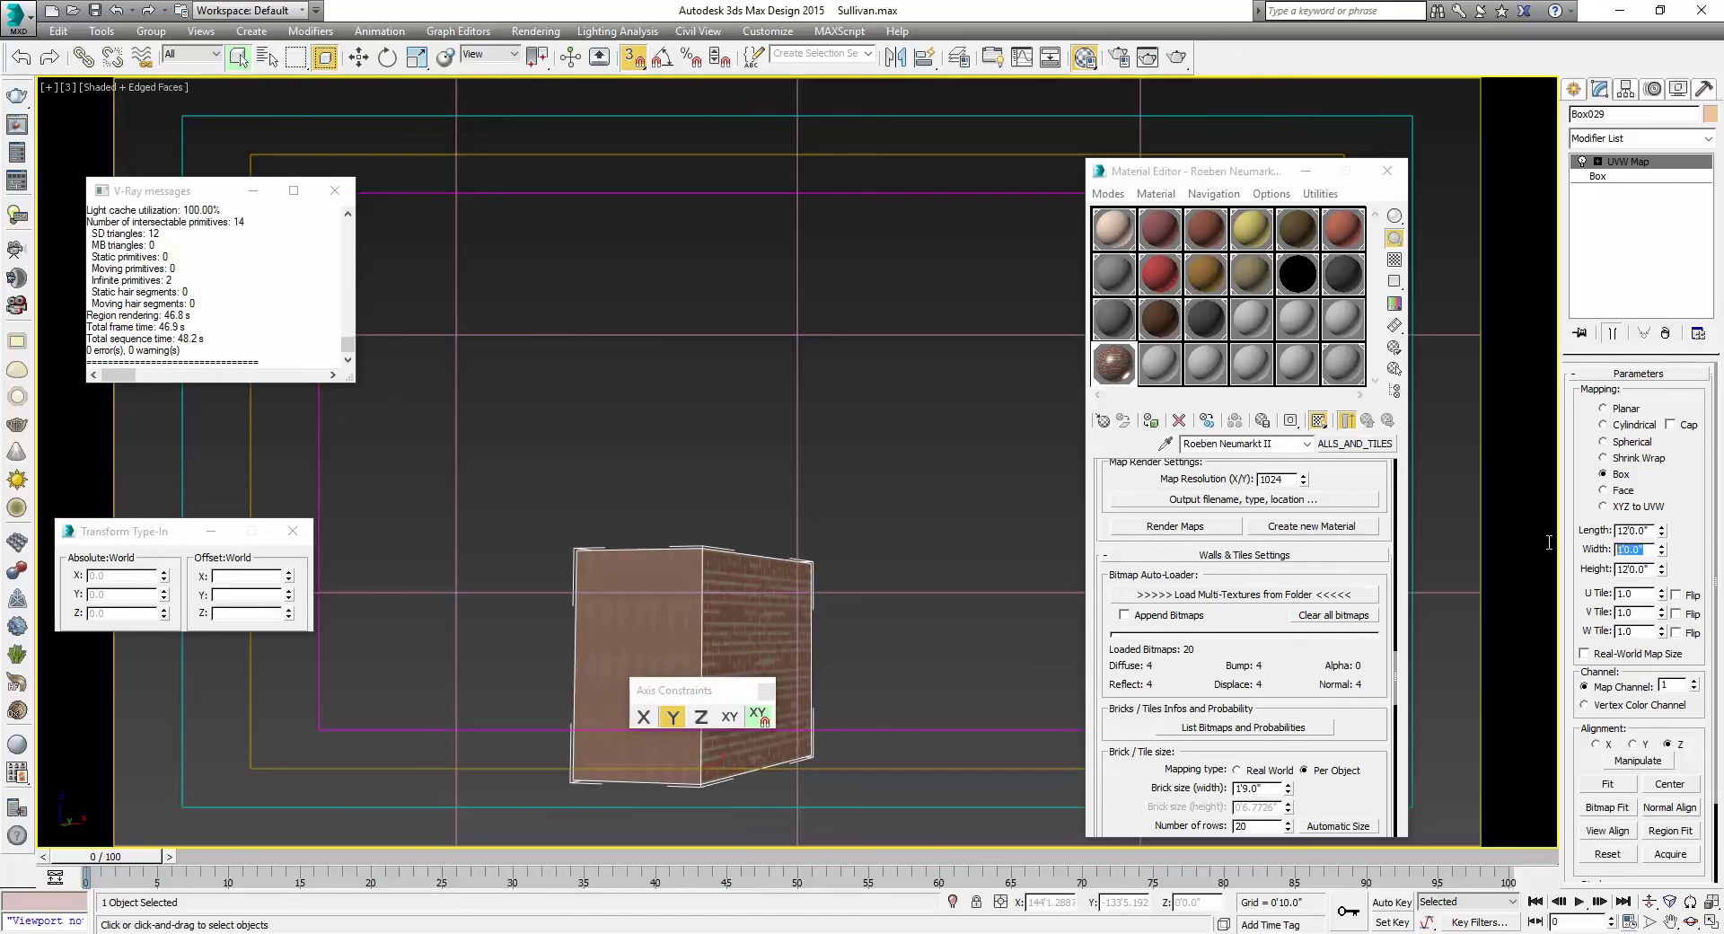
{"action": "key", "text": "Return"}
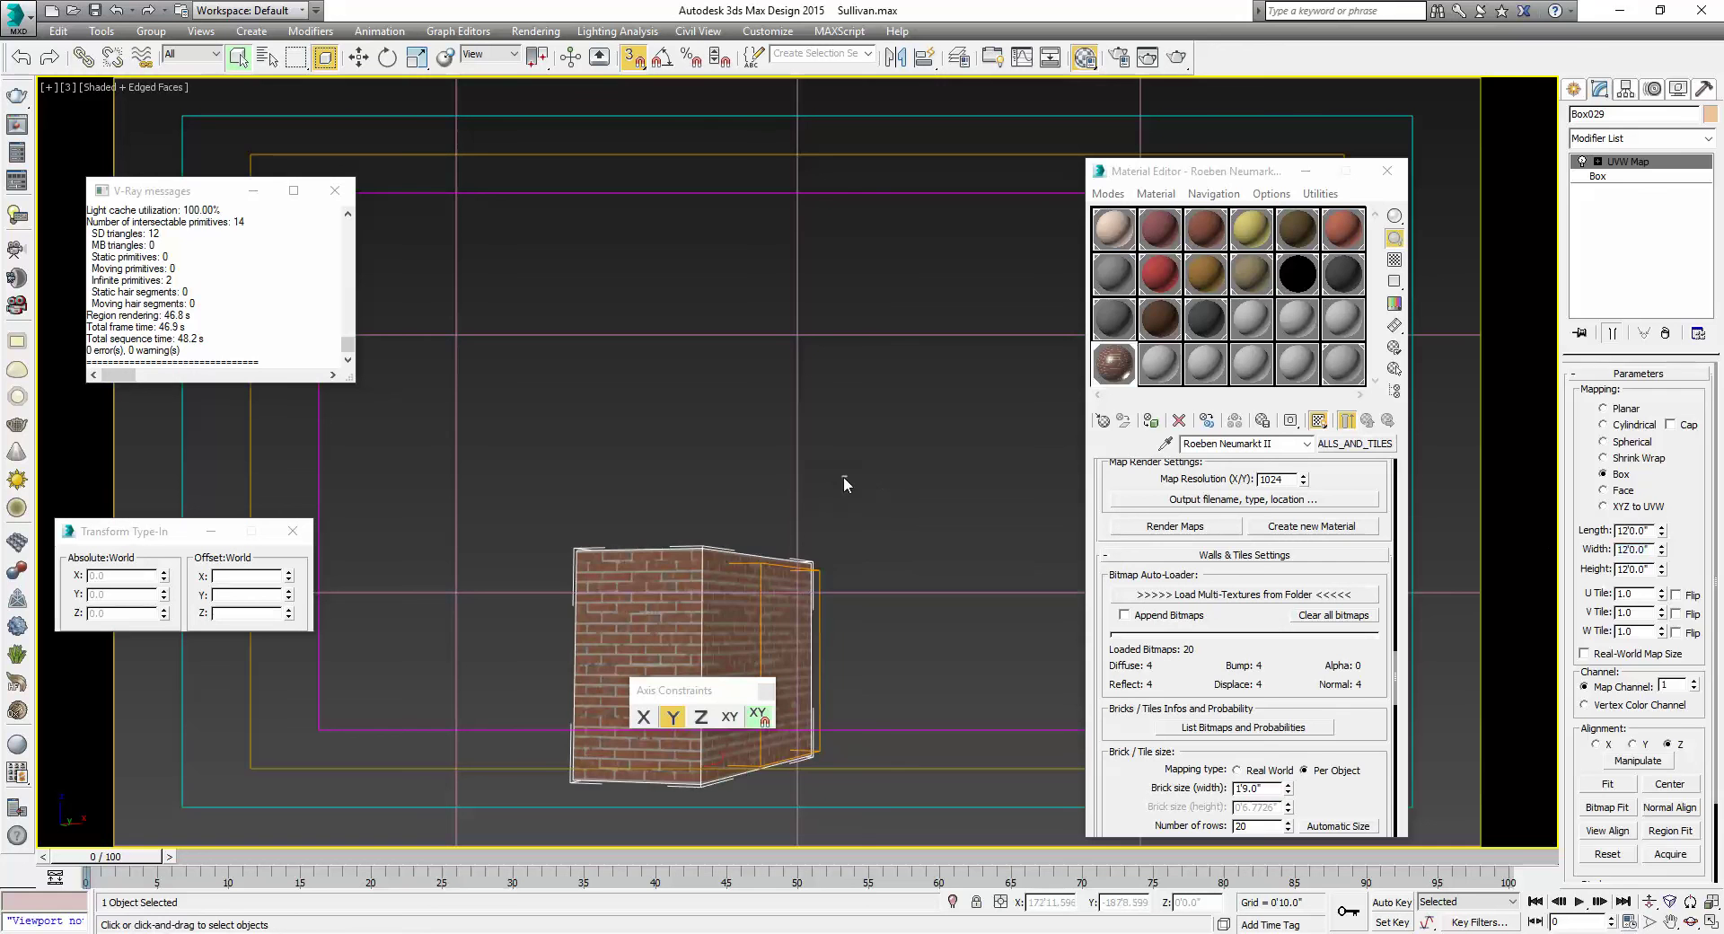
Deselect the box, close the Material Editor and adjust the camera 3 orbit and field of view so the brick box fills the frame
{"action": "key", "text": "ctrl+d"}
{"action": "left_click_drag", "start_coordinate": [716, 675], "coordinate": [727, 296]}
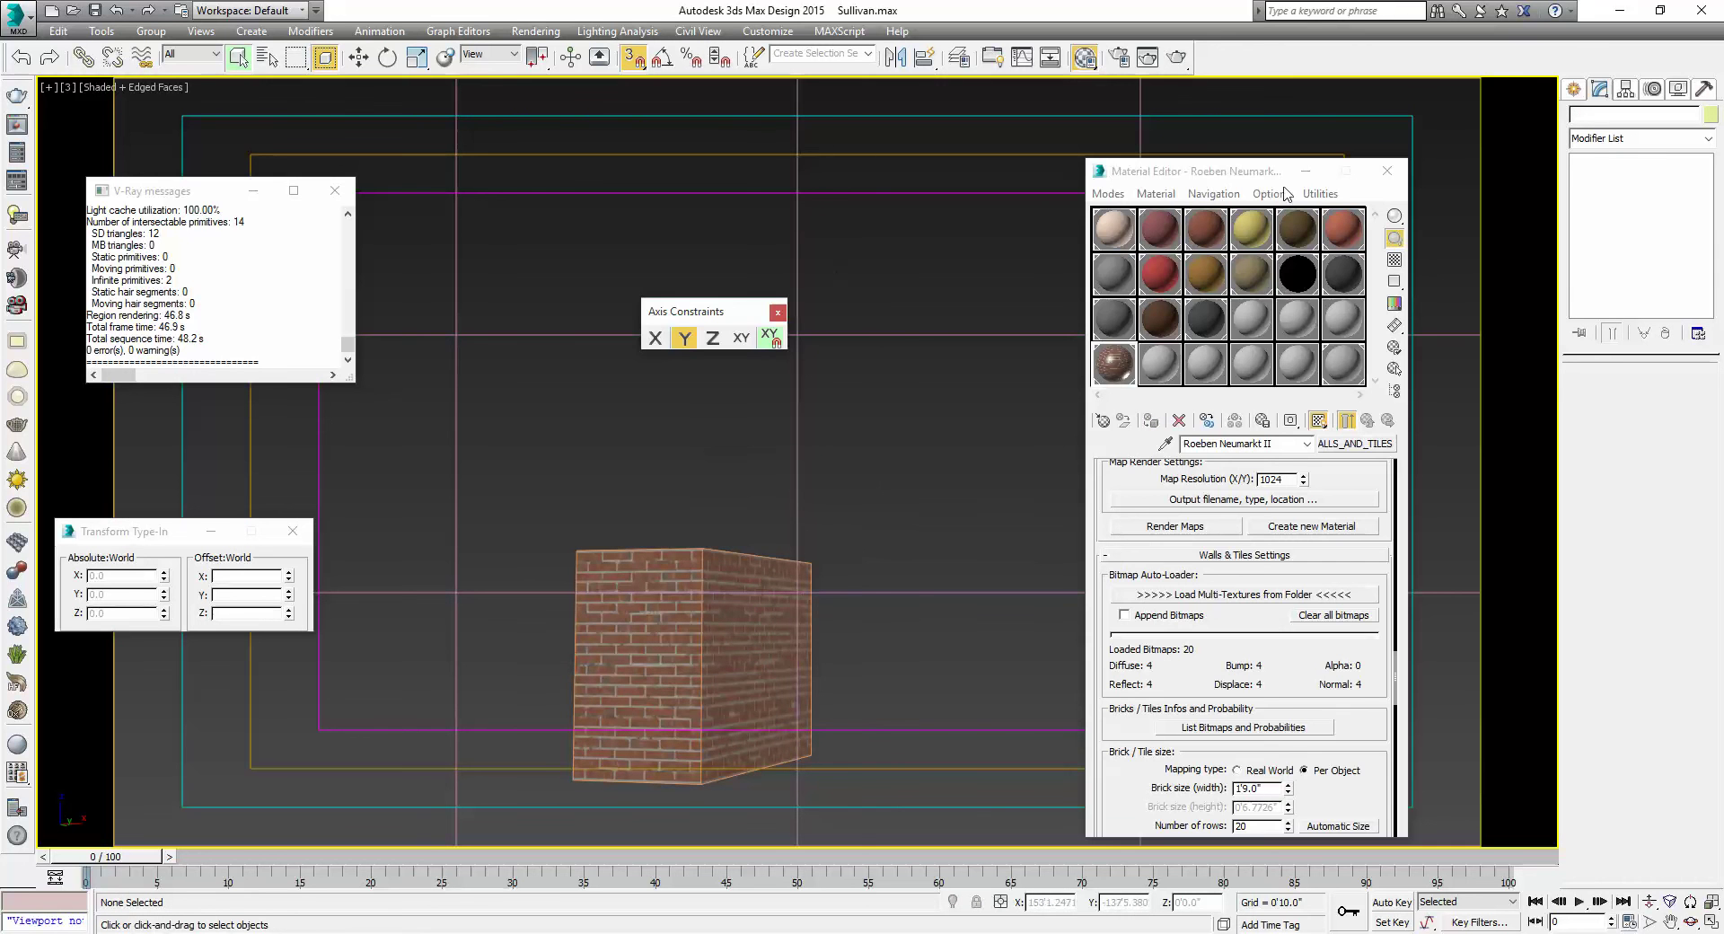
{"action": "left_click", "coordinate": [1387, 171]}
{"action": "left_click", "coordinate": [1690, 921]}
{"action": "left_click_drag", "start_coordinate": [794, 682], "coordinate": [934, 552]}
{"action": "left_click", "coordinate": [1650, 922]}
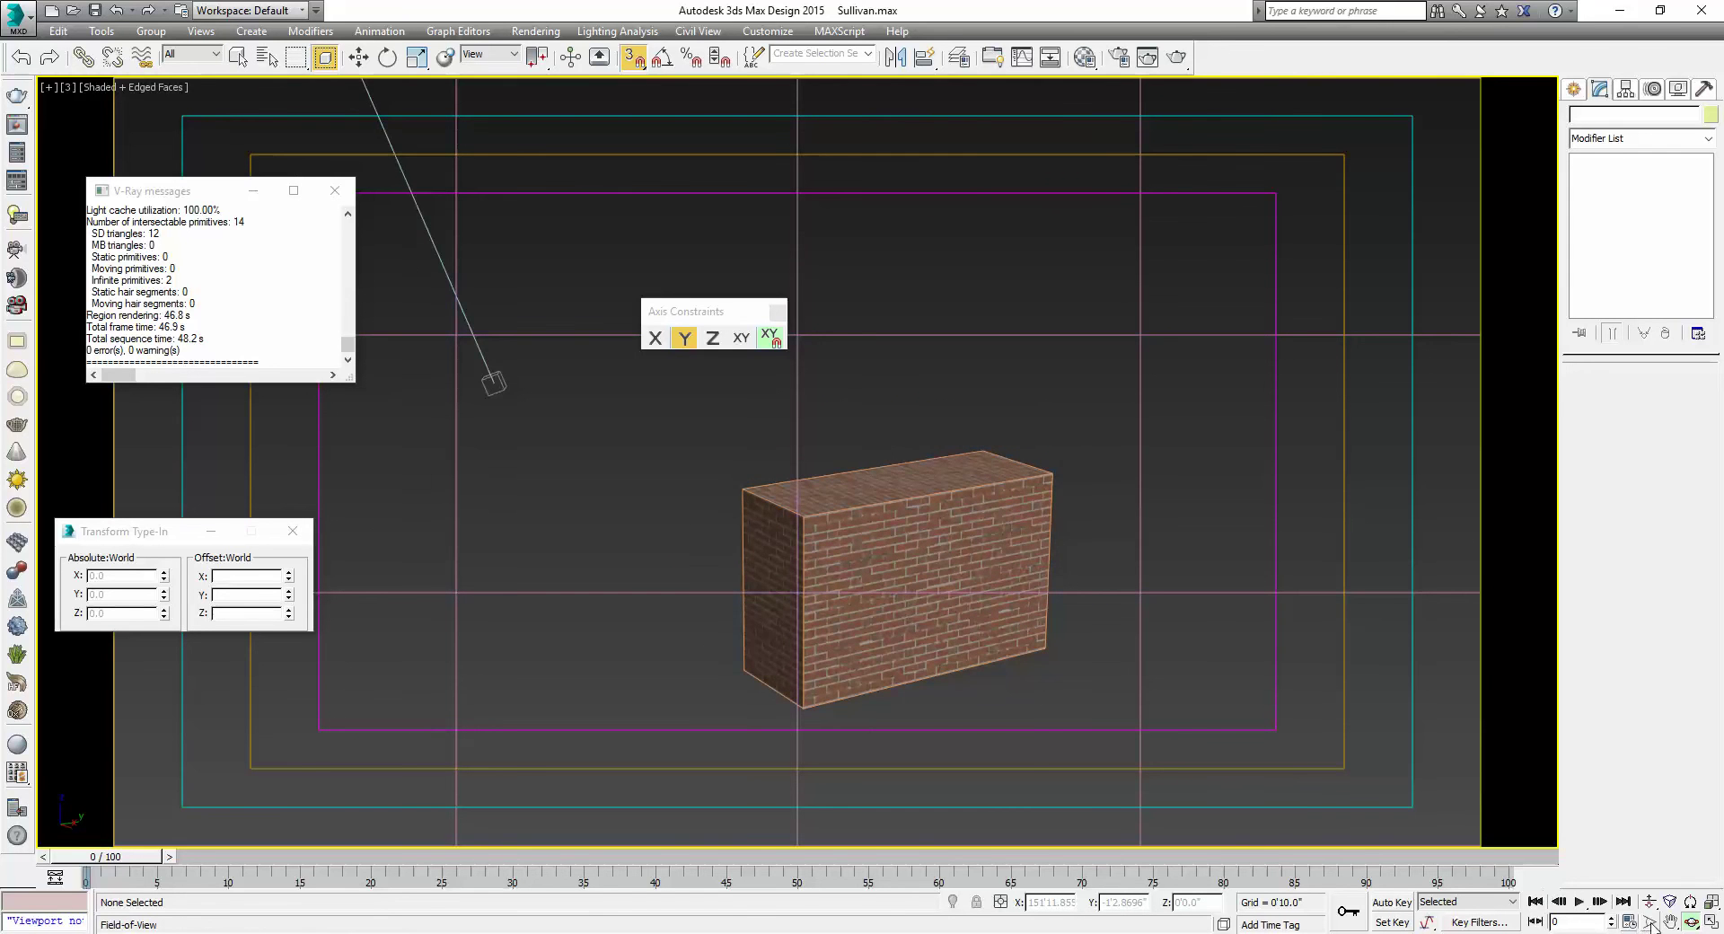
{"action": "left_click_drag", "start_coordinate": [886, 606], "coordinate": [936, 546]}
{"action": "left_click_drag", "start_coordinate": [1058, 677], "coordinate": [917, 500]}
Test-render the camera 3 view, and turn off the override material in V-Ray's global switches
{"action": "left_click", "coordinate": [1176, 57]}
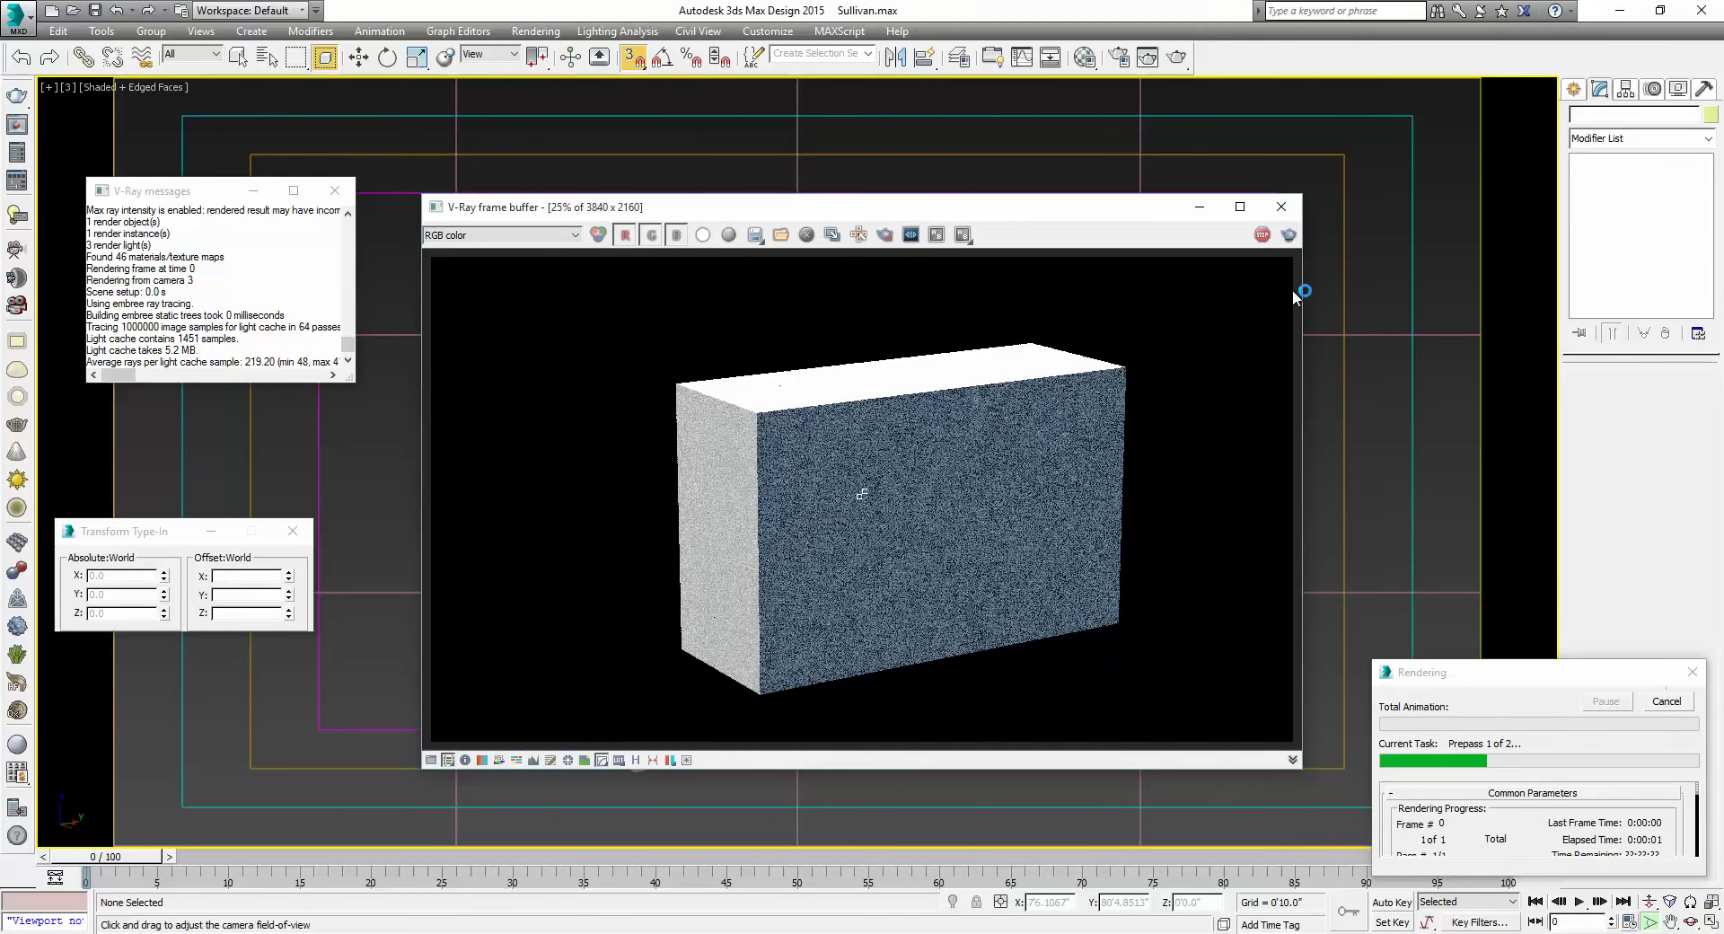
{"action": "left_click", "coordinate": [1281, 207]}
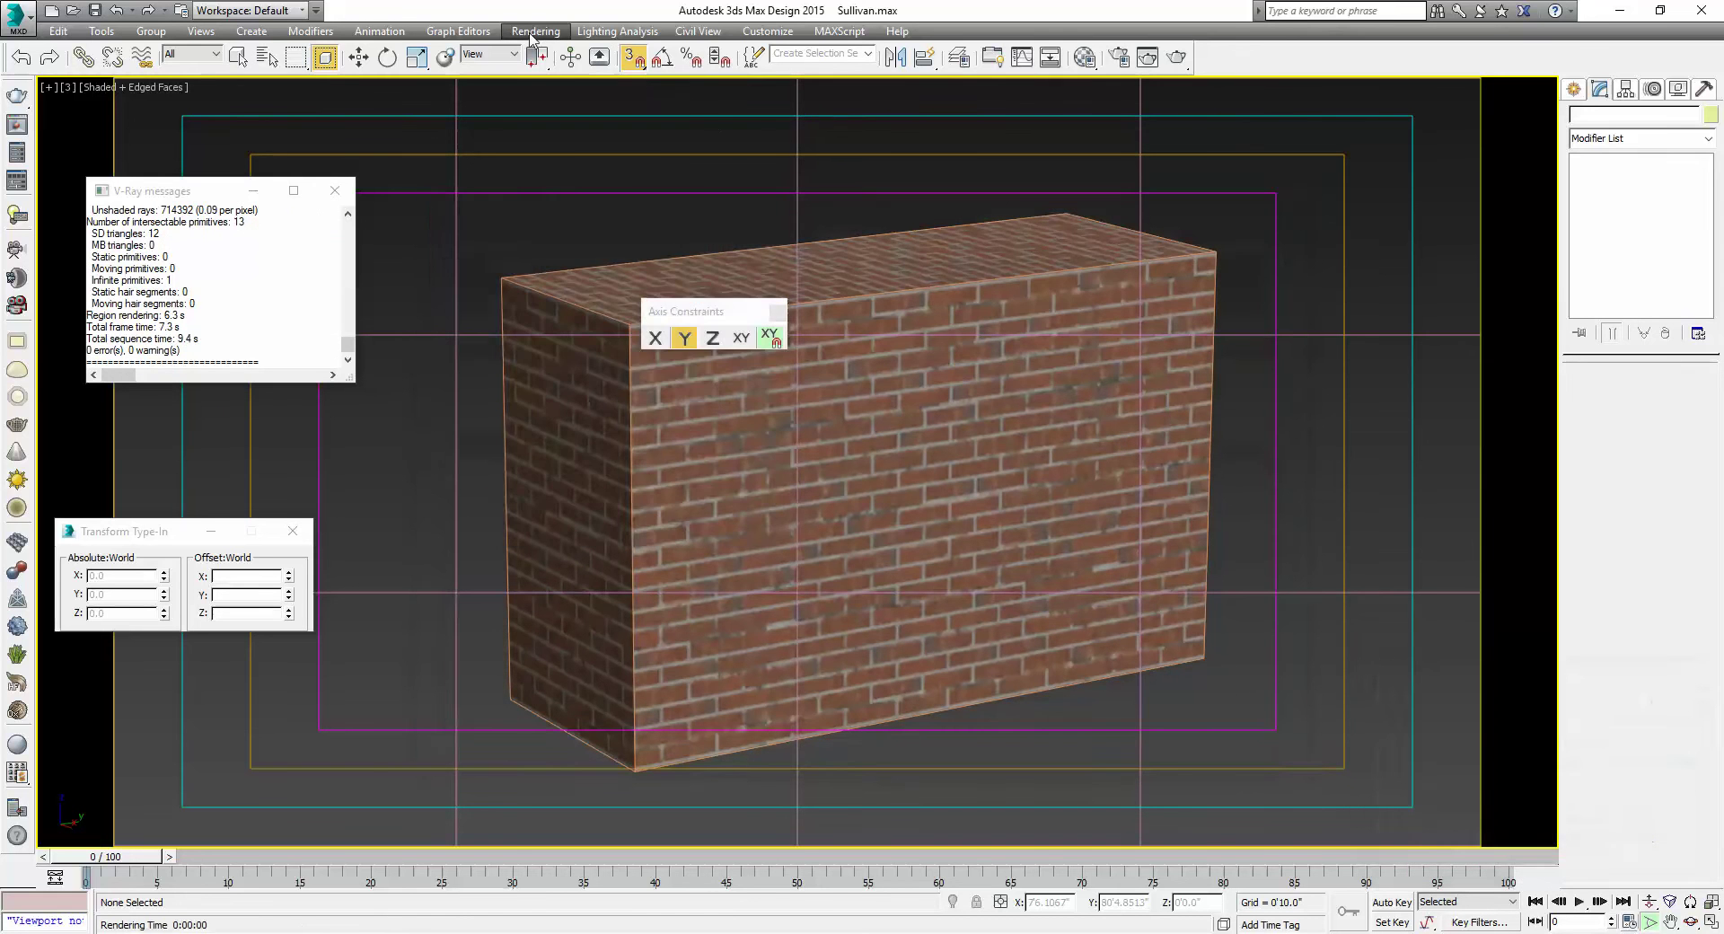
{"action": "left_click", "coordinate": [531, 32]}
{"action": "left_click", "coordinate": [566, 90]}
{"action": "key", "text": "F10"}
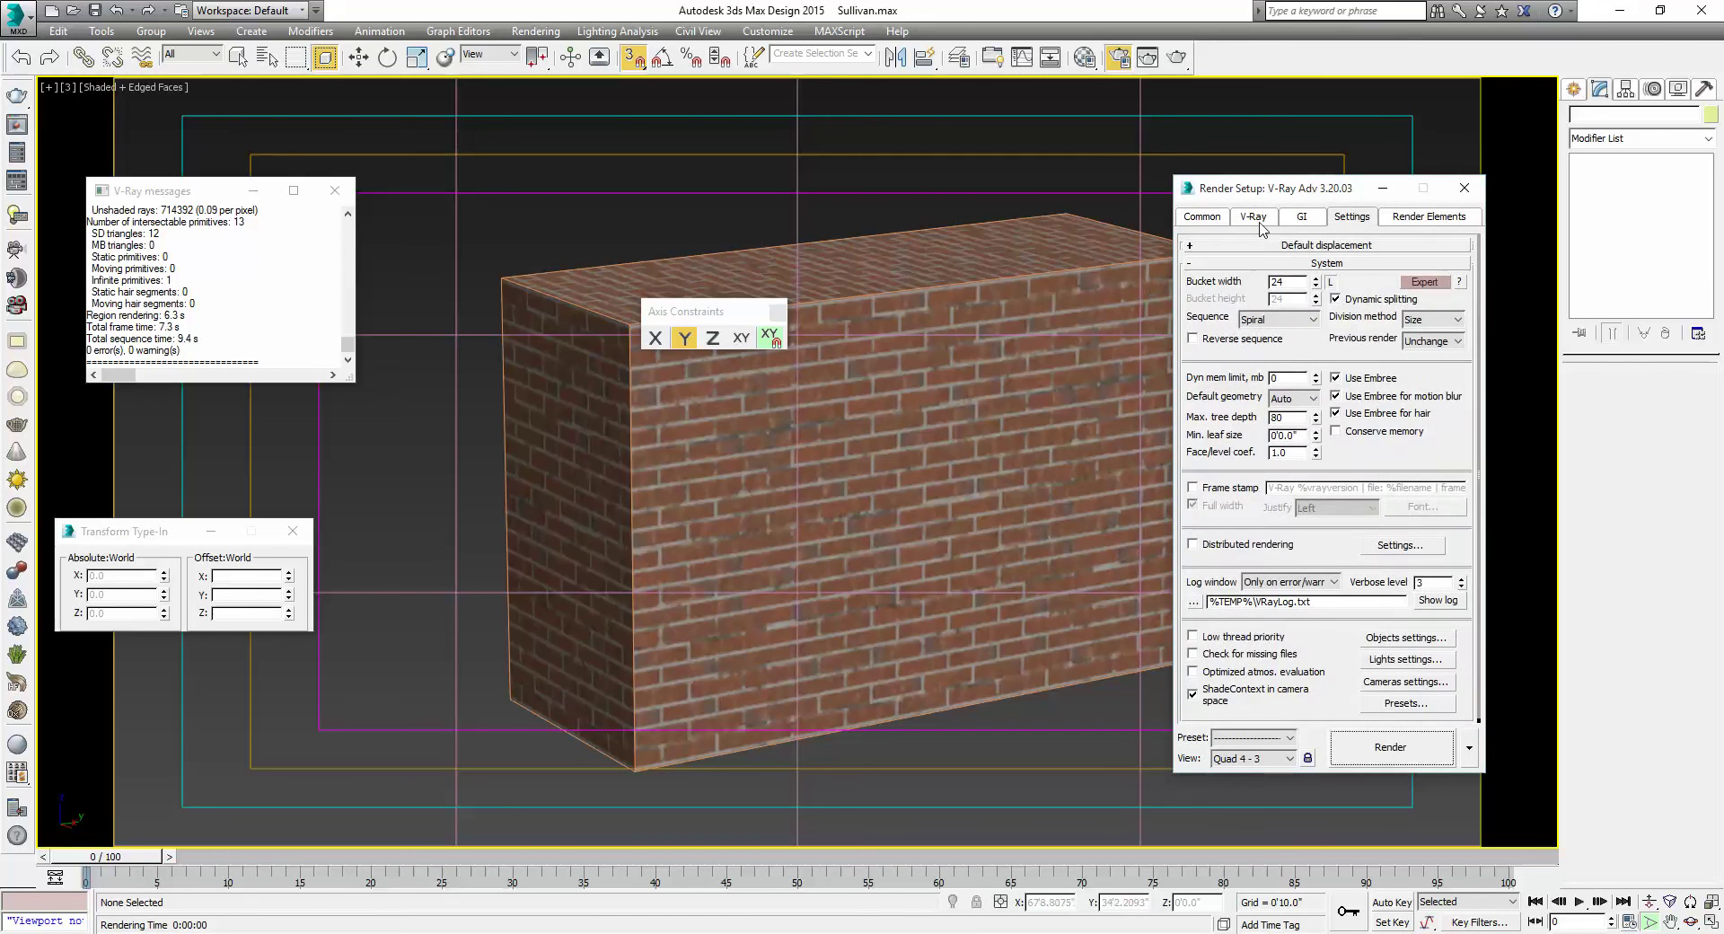
{"action": "left_click", "coordinate": [1302, 299]}
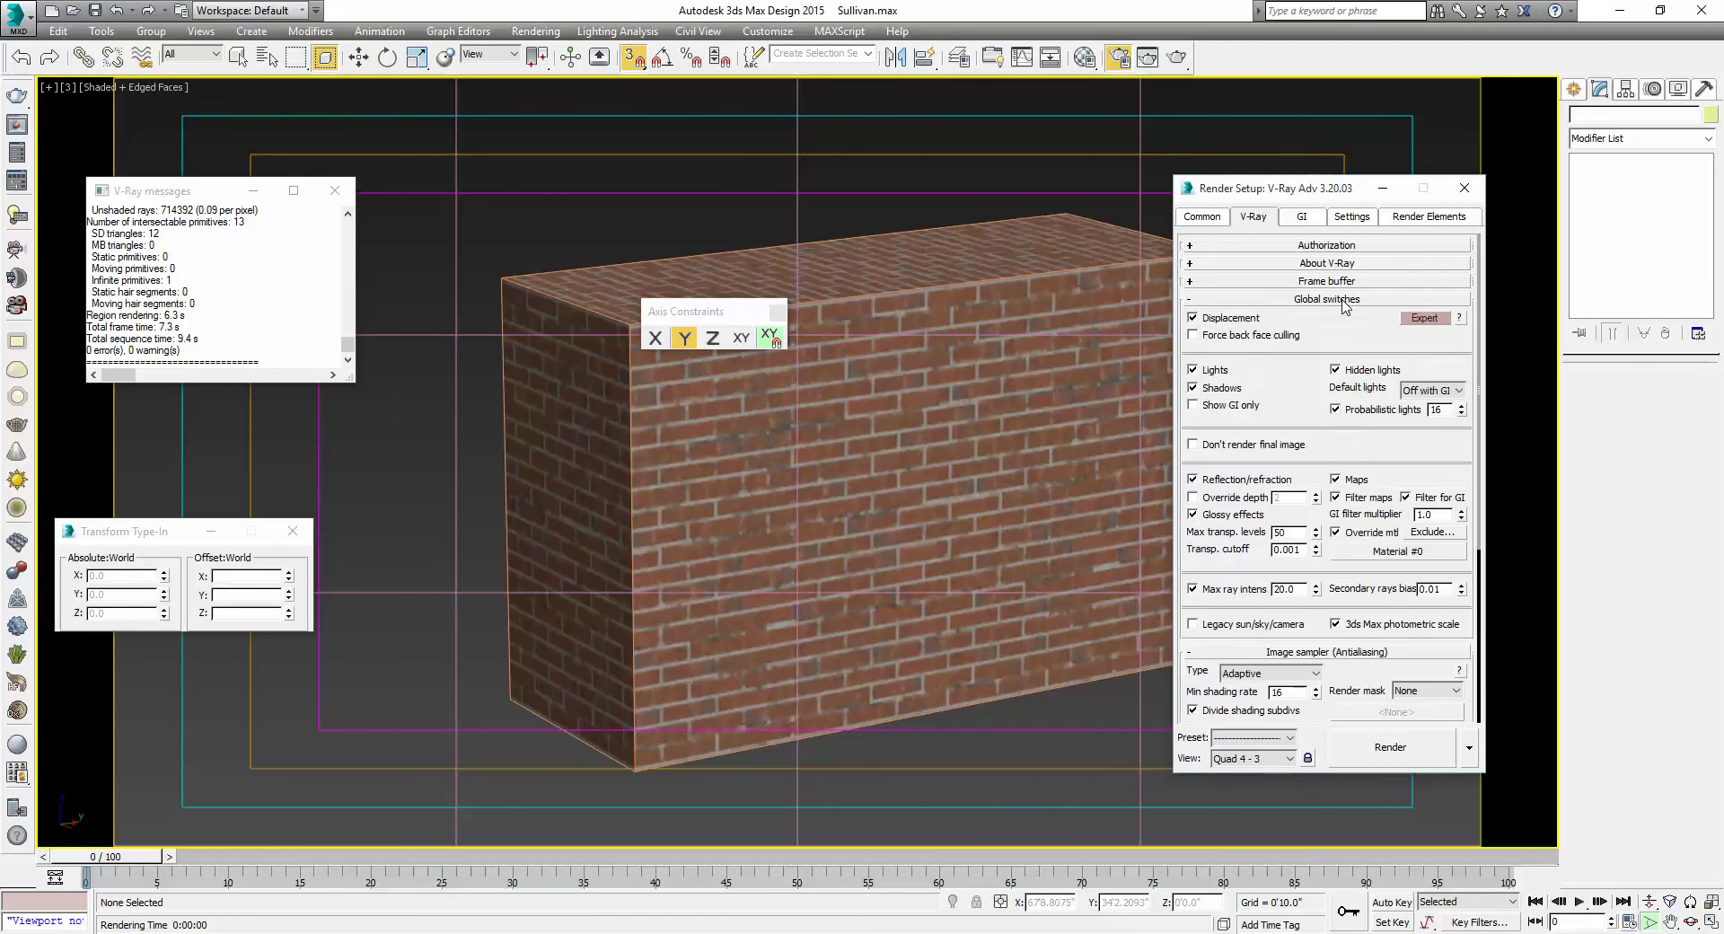
{"action": "left_click", "coordinate": [1464, 188]}
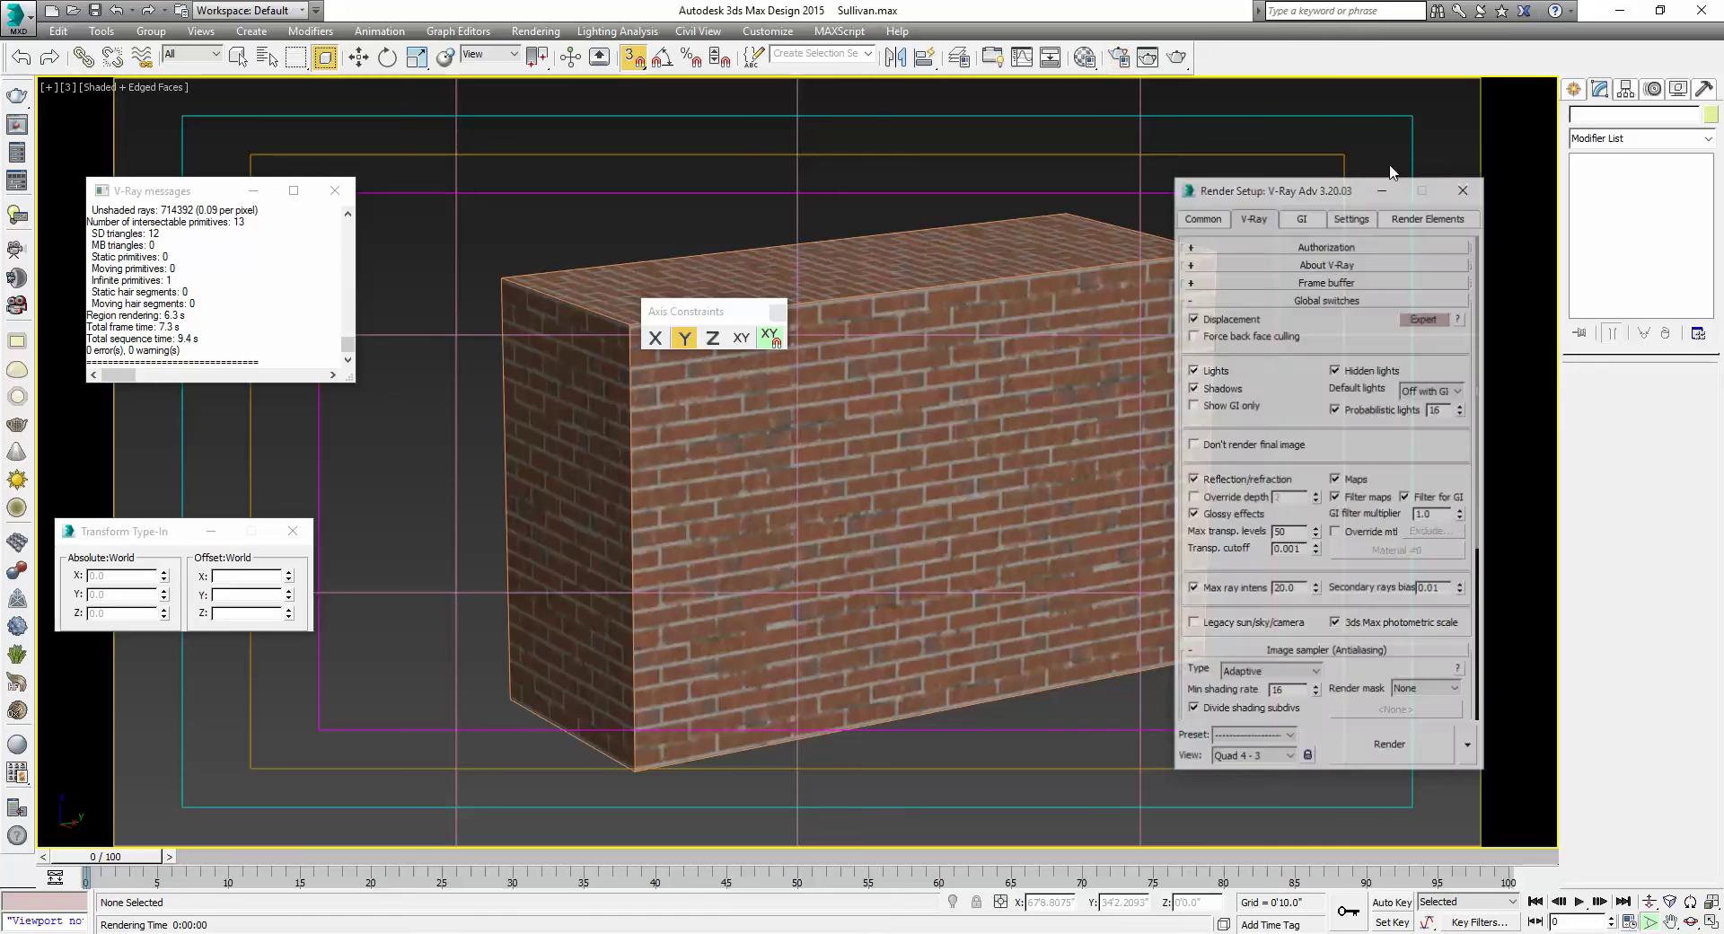
Render the box with its brick material, and cancel the render during the prepass
{"action": "left_click", "coordinate": [1181, 62]}
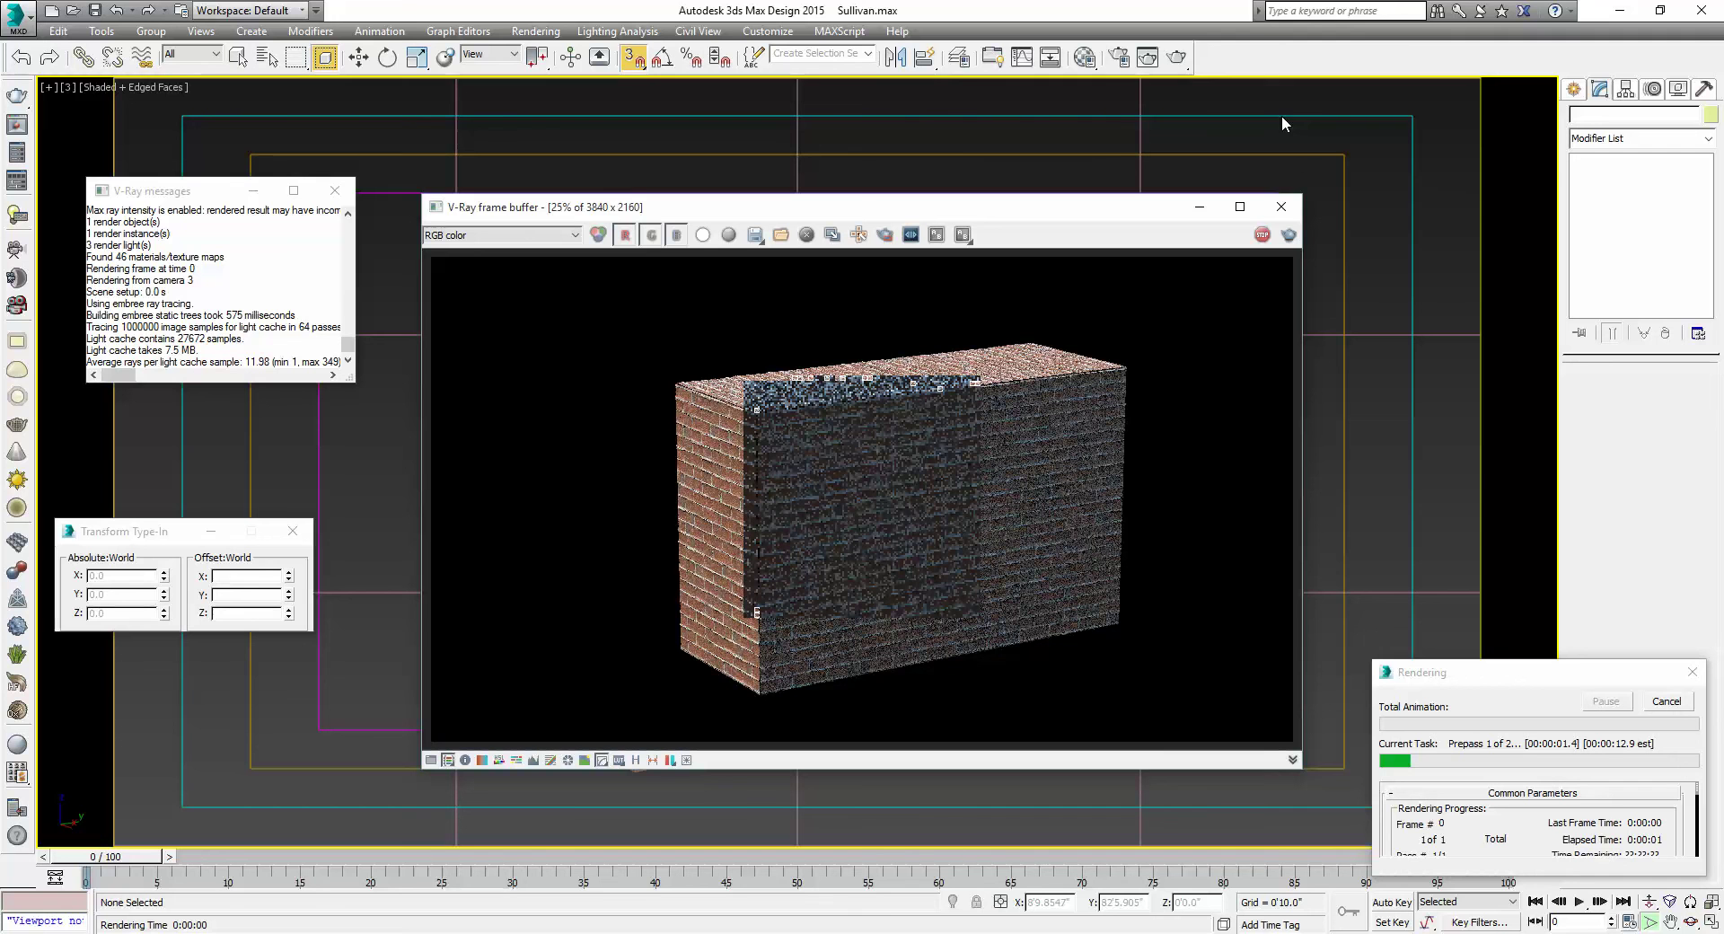
{"action": "left_click", "coordinate": [1662, 701]}
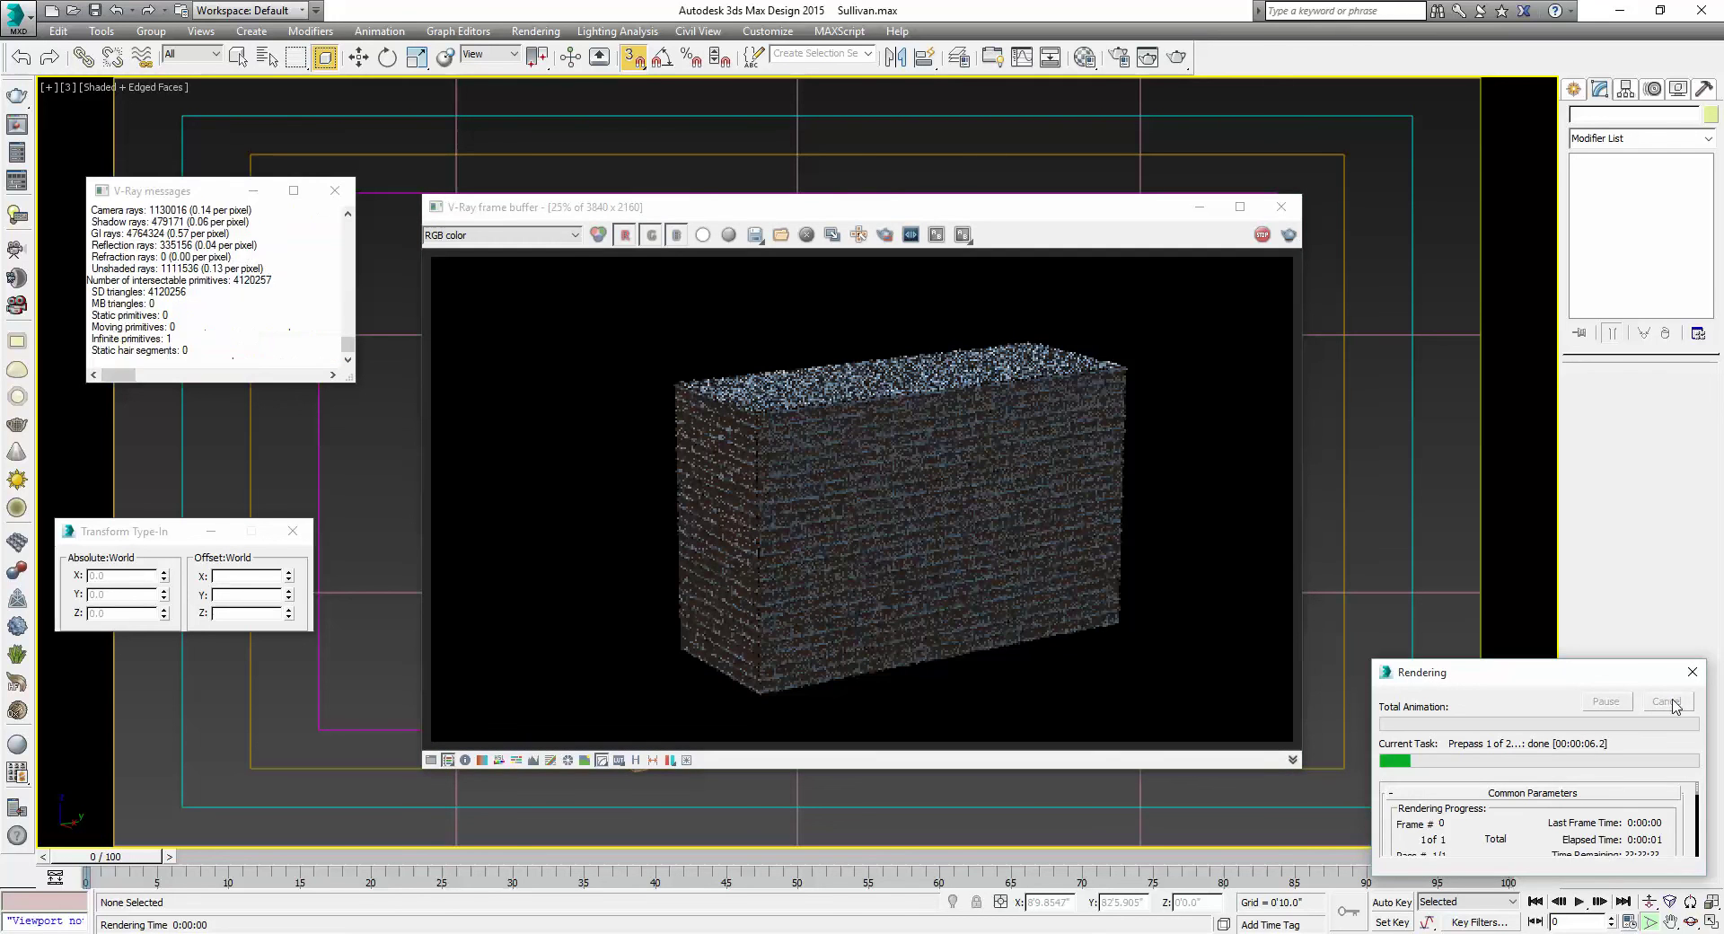
{"action": "left_click", "coordinate": [1281, 206]}
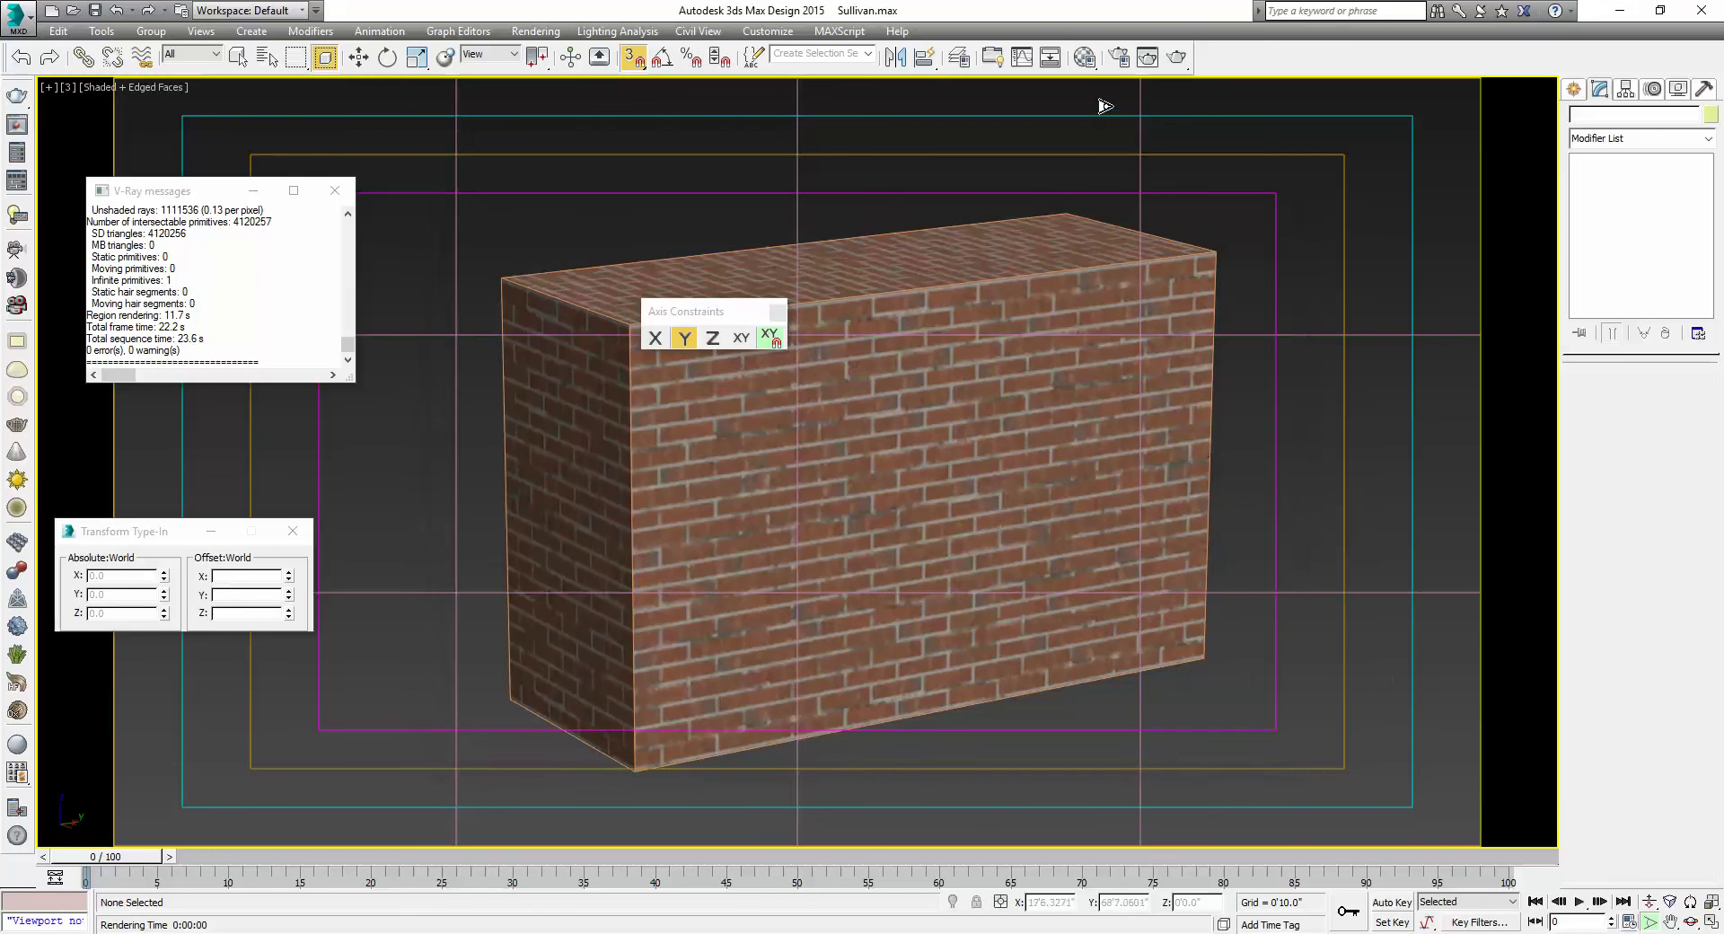
Disable the displacement map of the Roeben Neumarkt II material
{"action": "left_click", "coordinate": [1083, 59]}
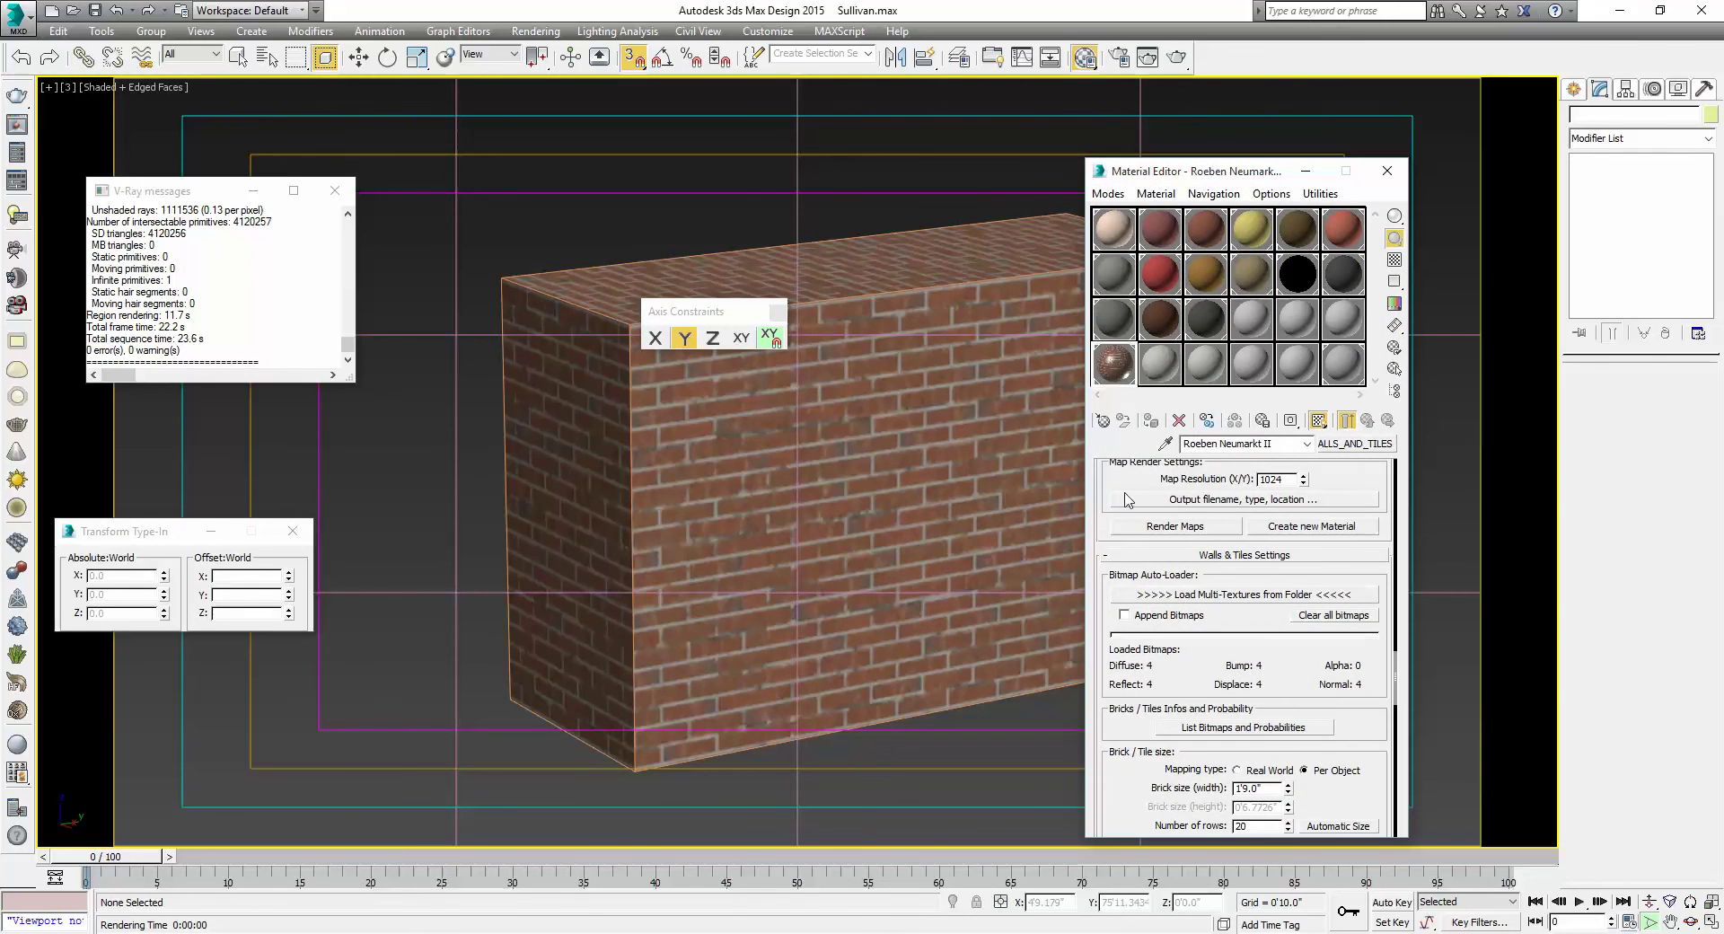
{"action": "scroll", "coordinate": [1121, 487], "scroll_direction": "up", "scroll_amount": 5}
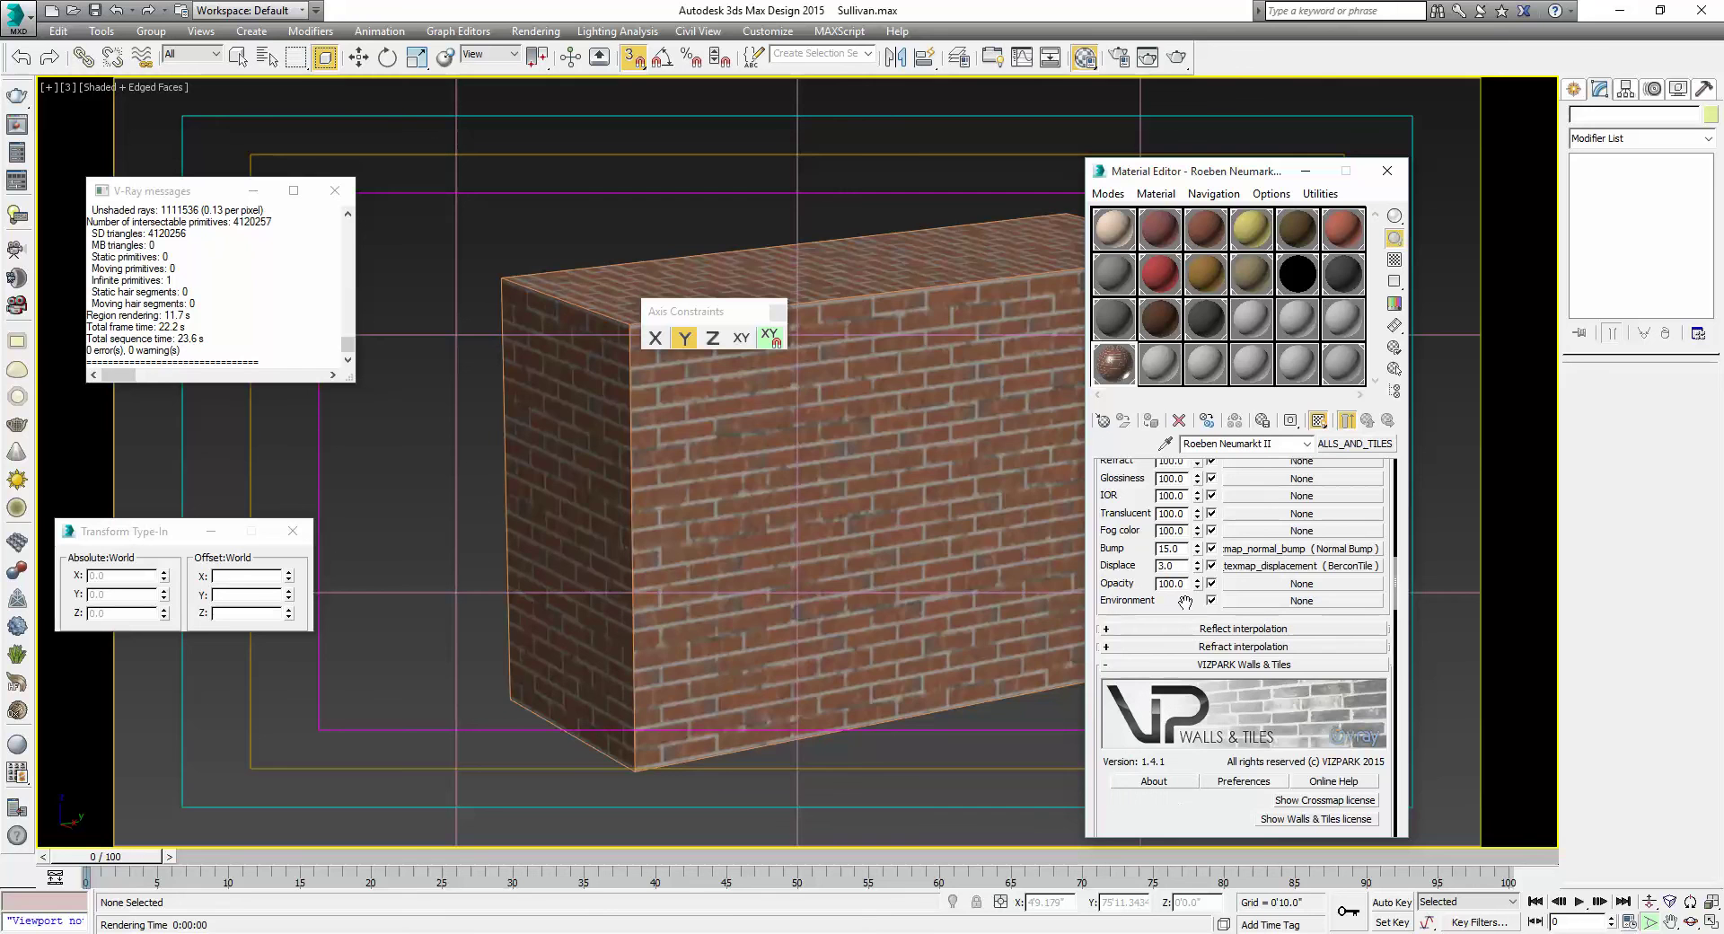
{"action": "left_click", "coordinate": [1211, 565]}
{"action": "left_click", "coordinate": [1387, 171]}
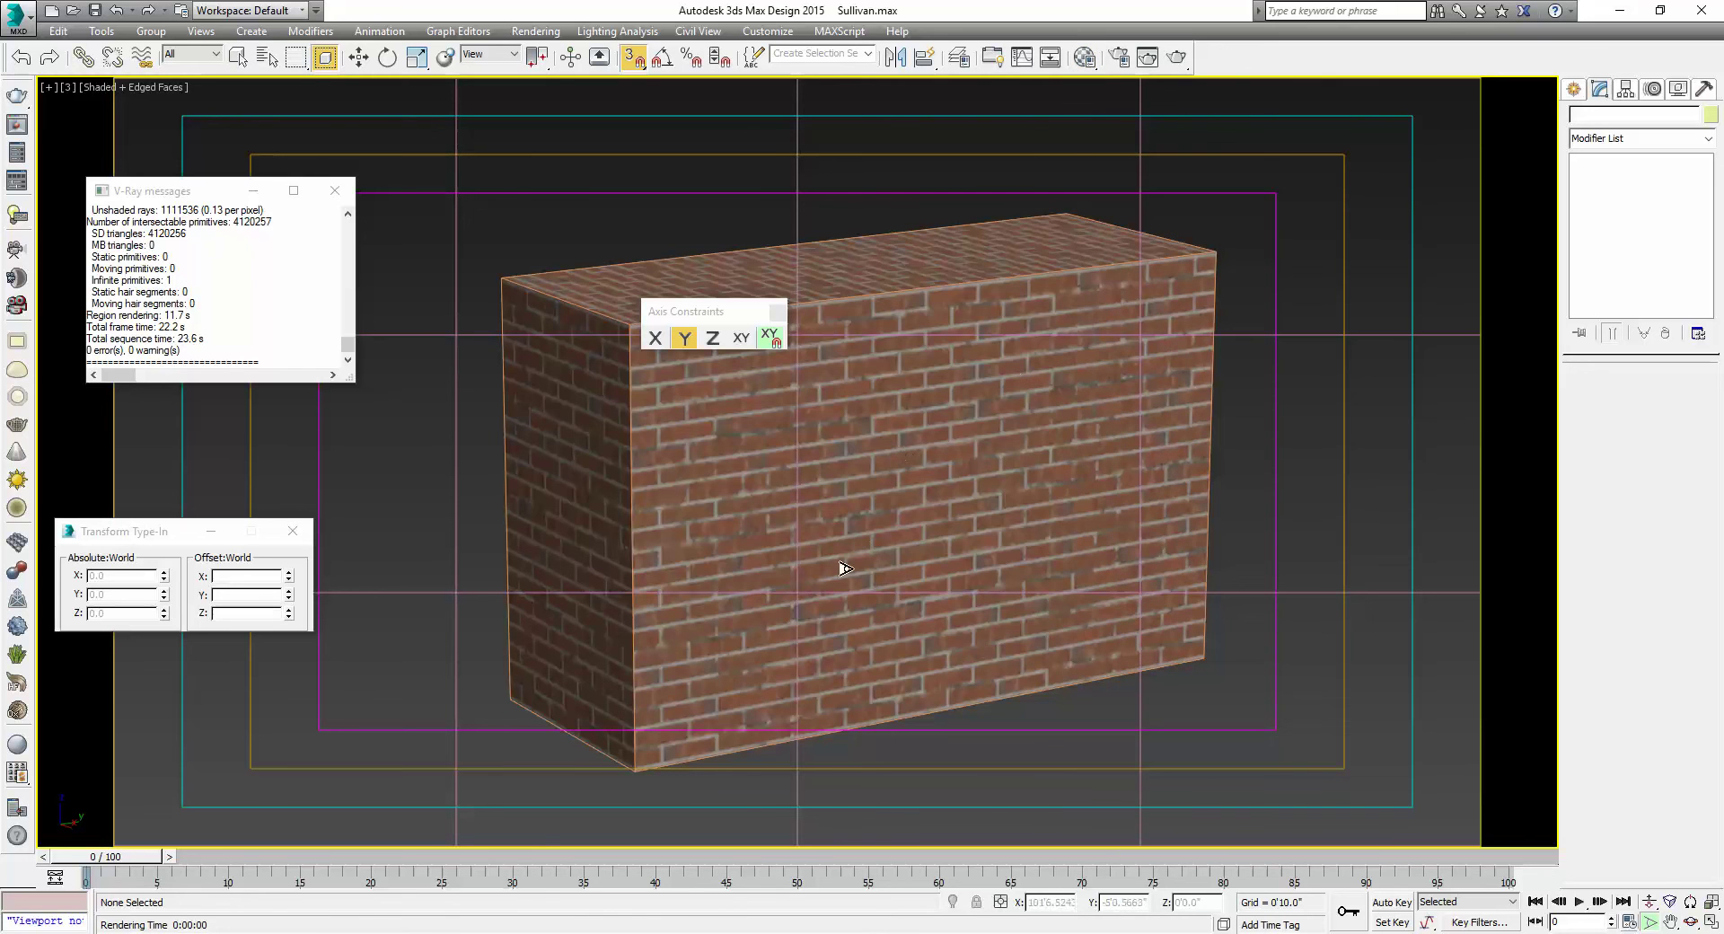
Render the brick box without displacement and examine the bricks and mortar joints up close
{"action": "left_click", "coordinate": [1176, 56]}
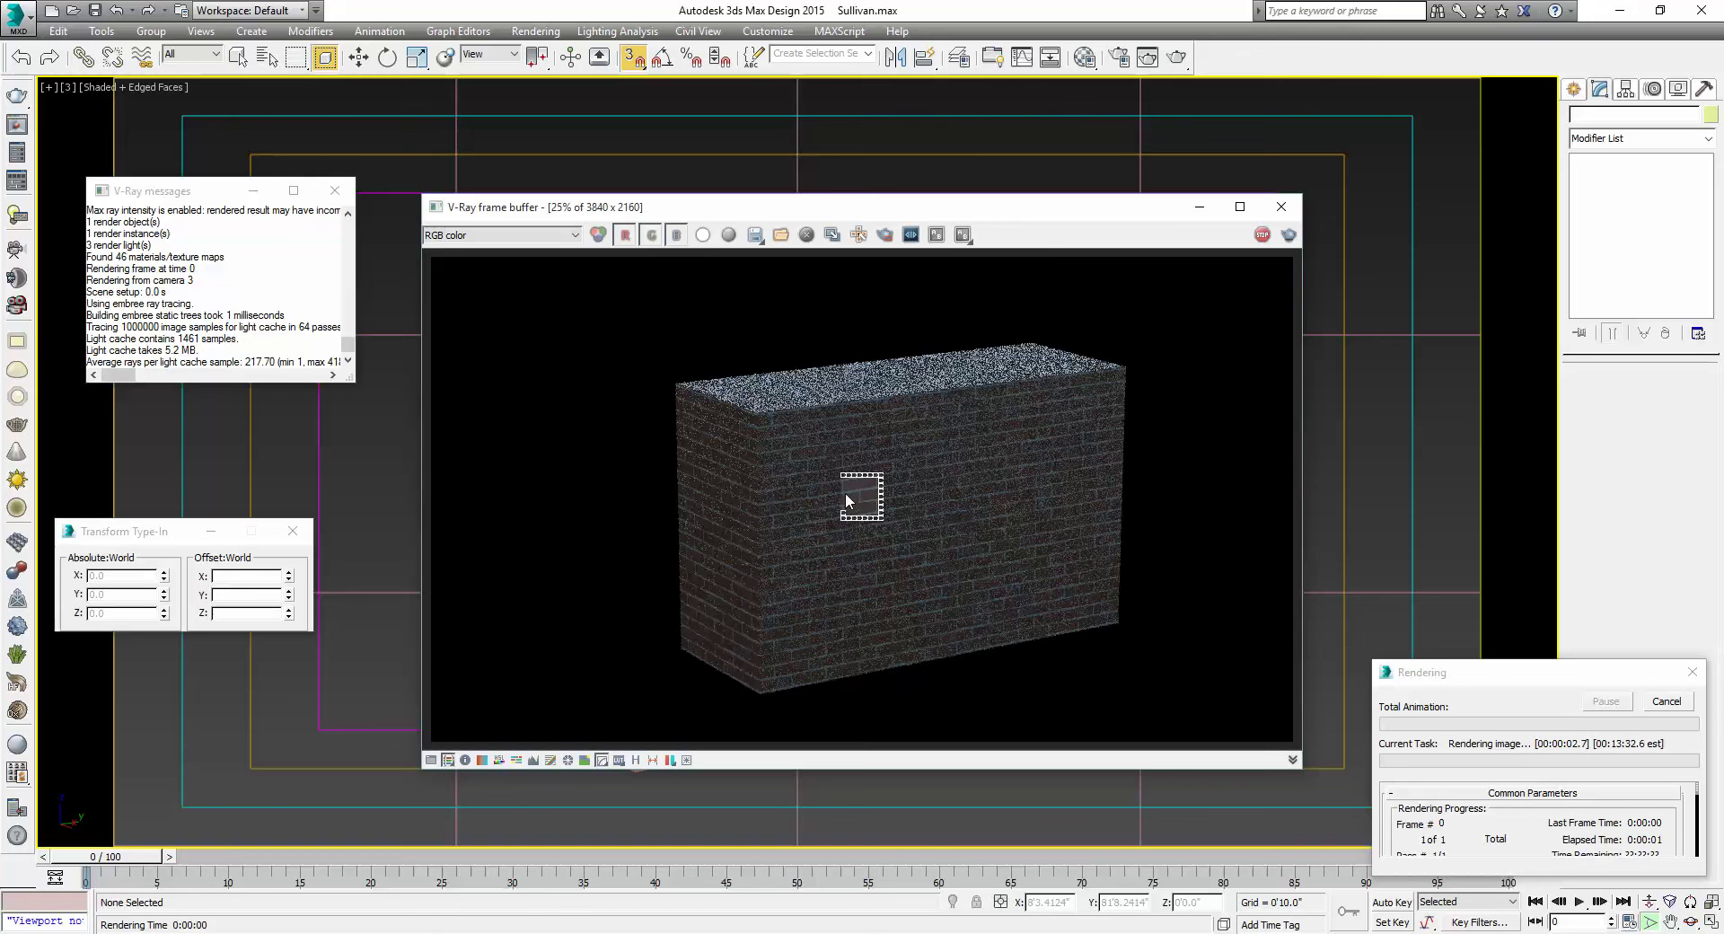
{"action": "scroll", "coordinate": [878, 492], "scroll_direction": "up", "scroll_amount": 2}
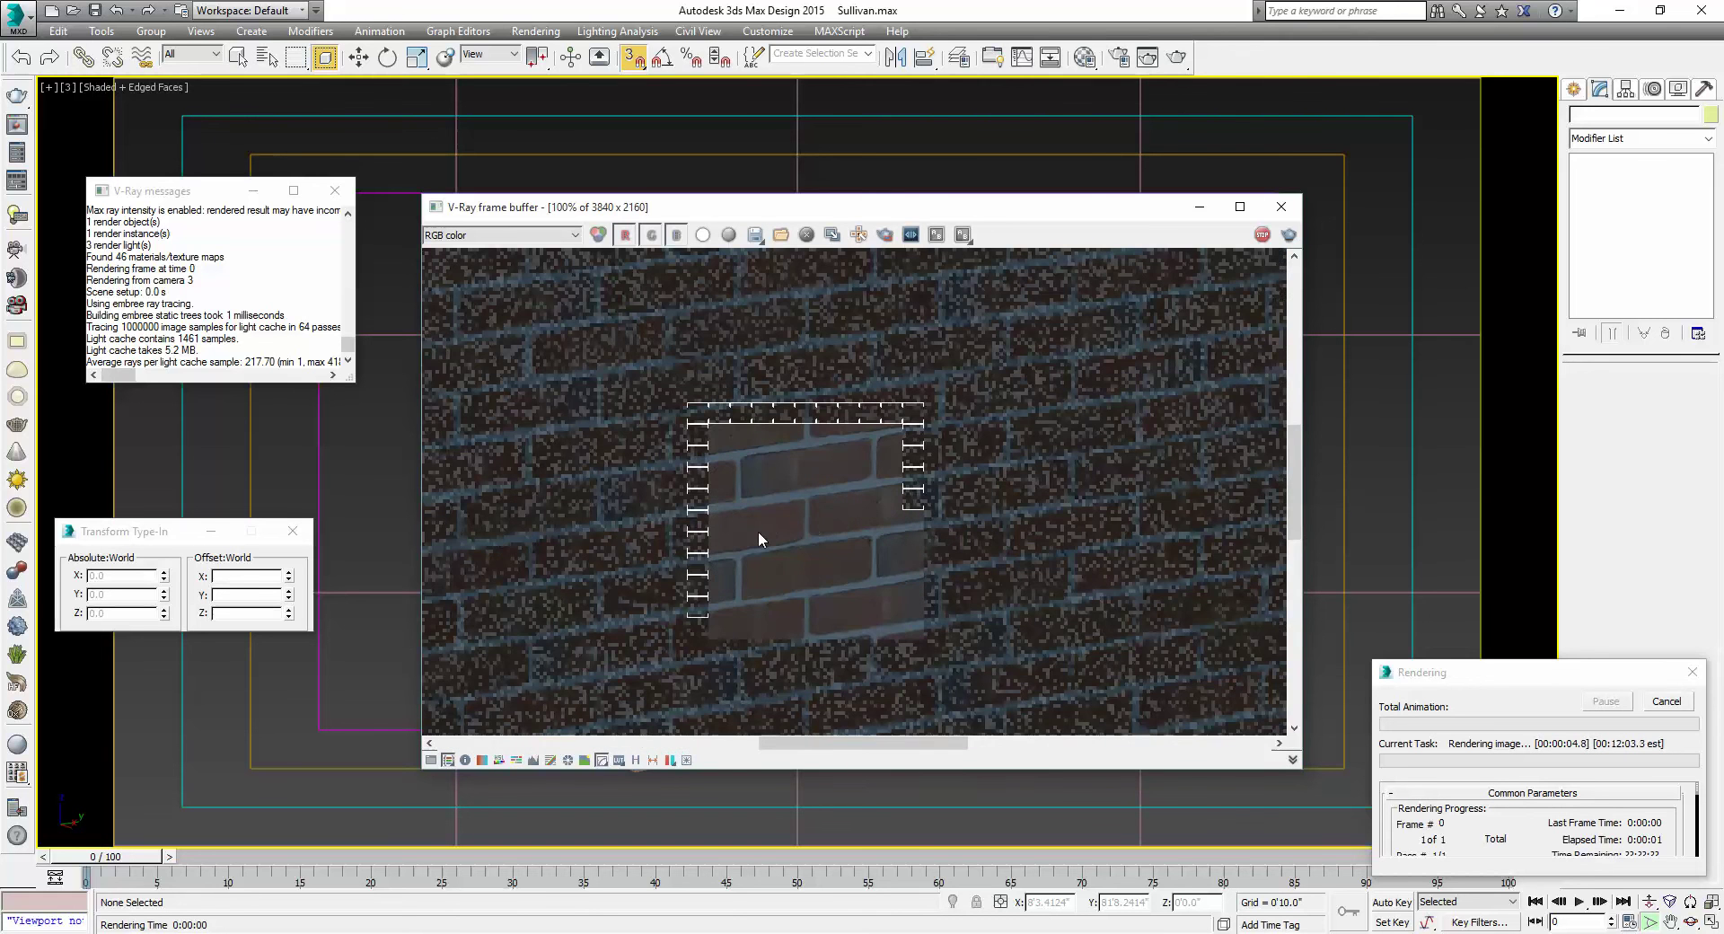
{"action": "scroll", "coordinate": [759, 532], "scroll_direction": "down", "scroll_amount": 1}
{"action": "scroll", "coordinate": [763, 526], "scroll_direction": "down", "scroll_amount": 1}
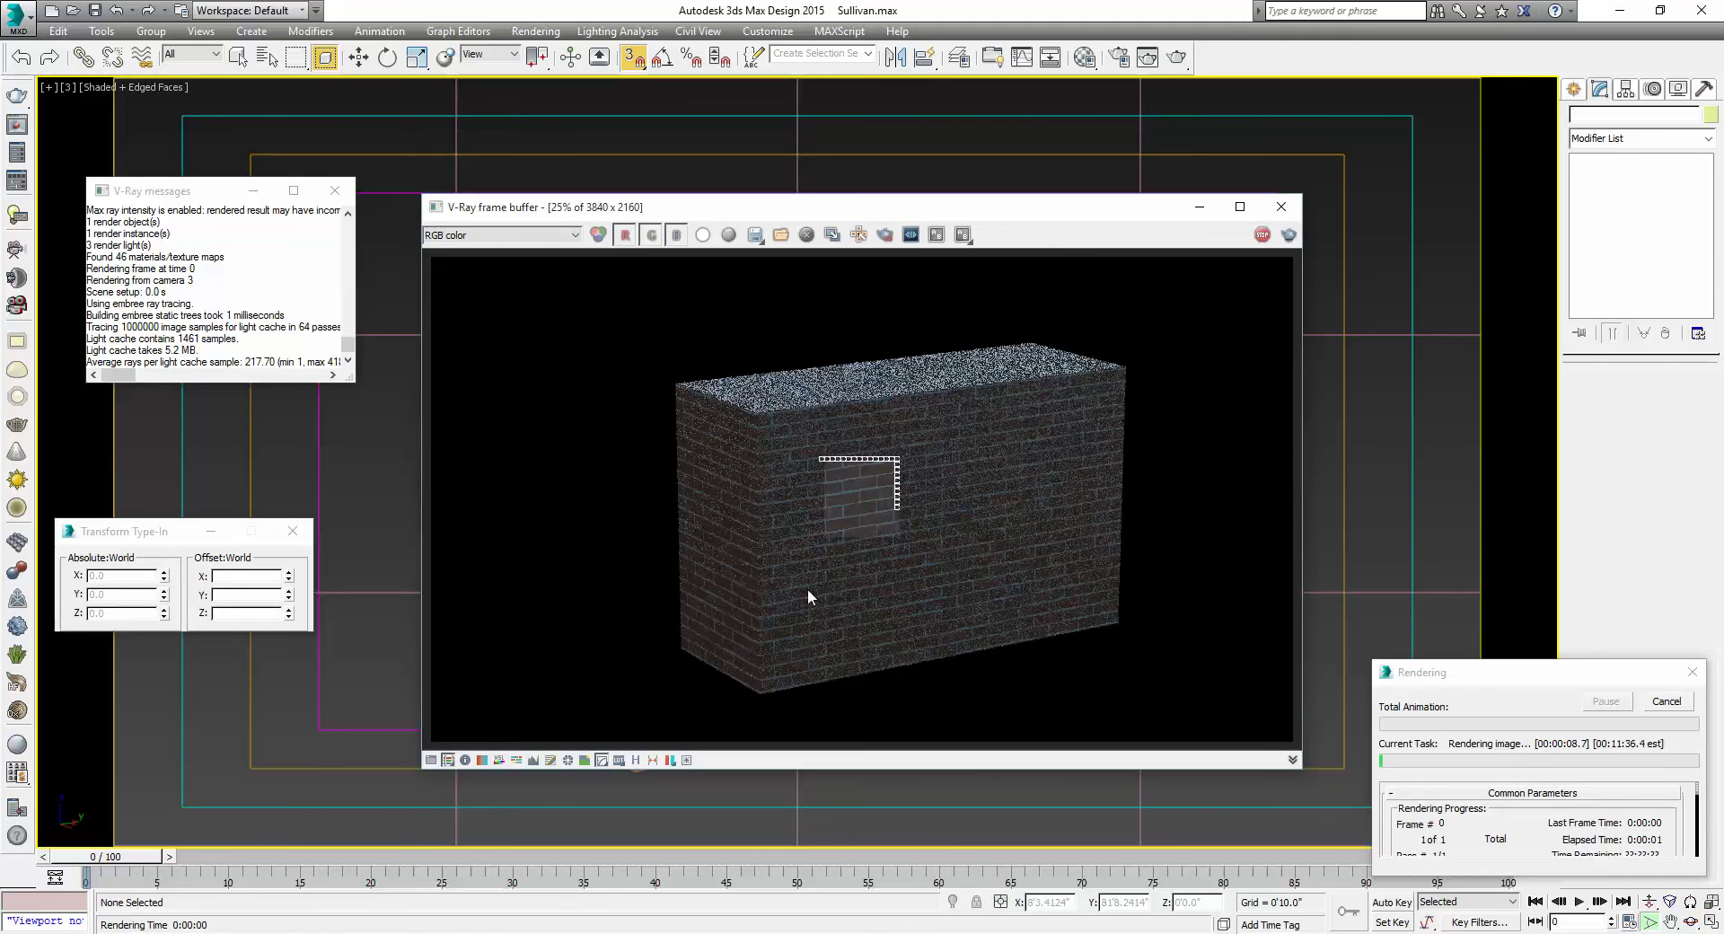
{"action": "scroll", "coordinate": [857, 476], "scroll_direction": "up", "scroll_amount": 1}
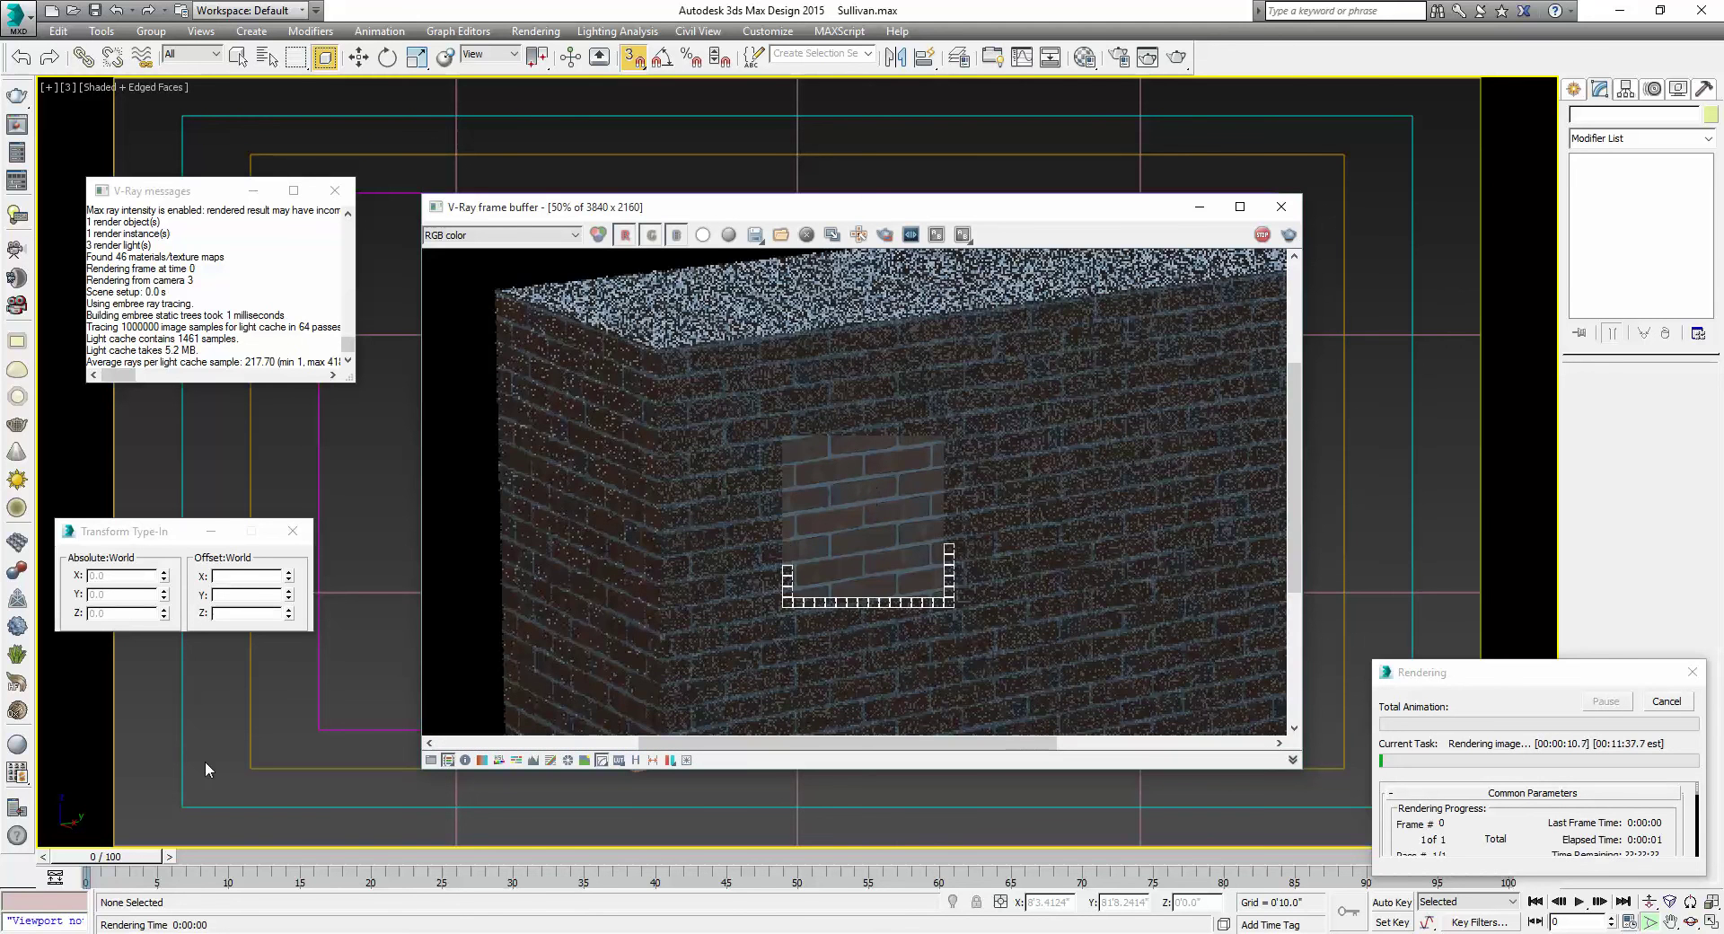
{"action": "key", "text": "super"}
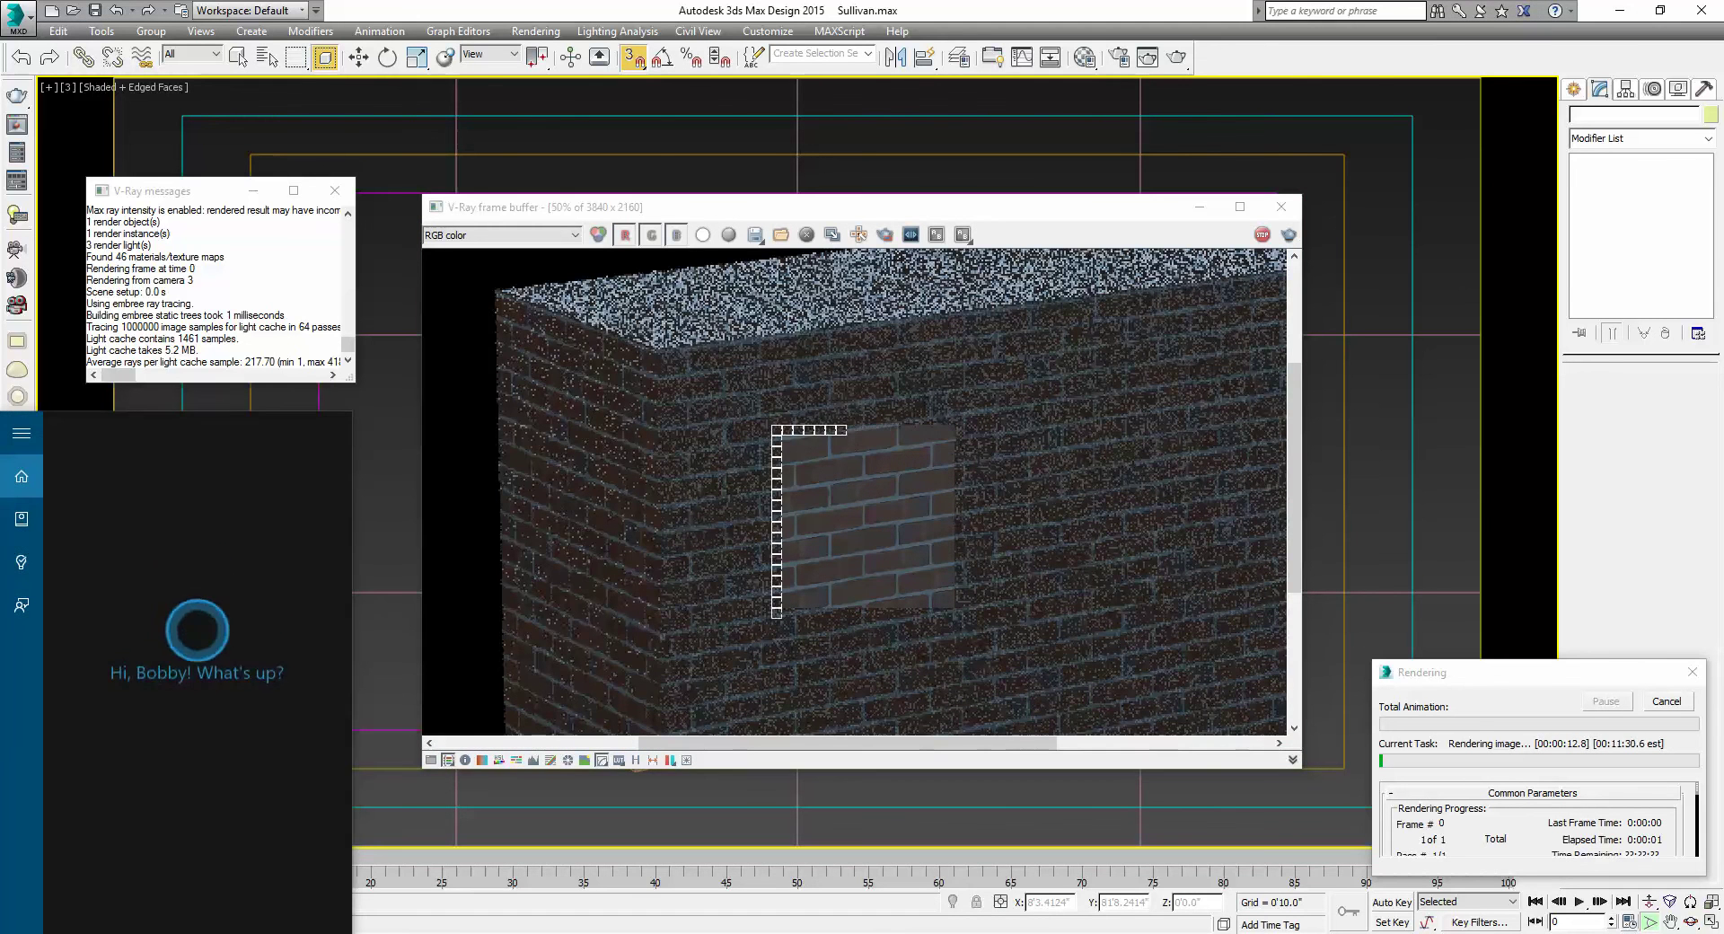
{"action": "type", "text": "acme"}
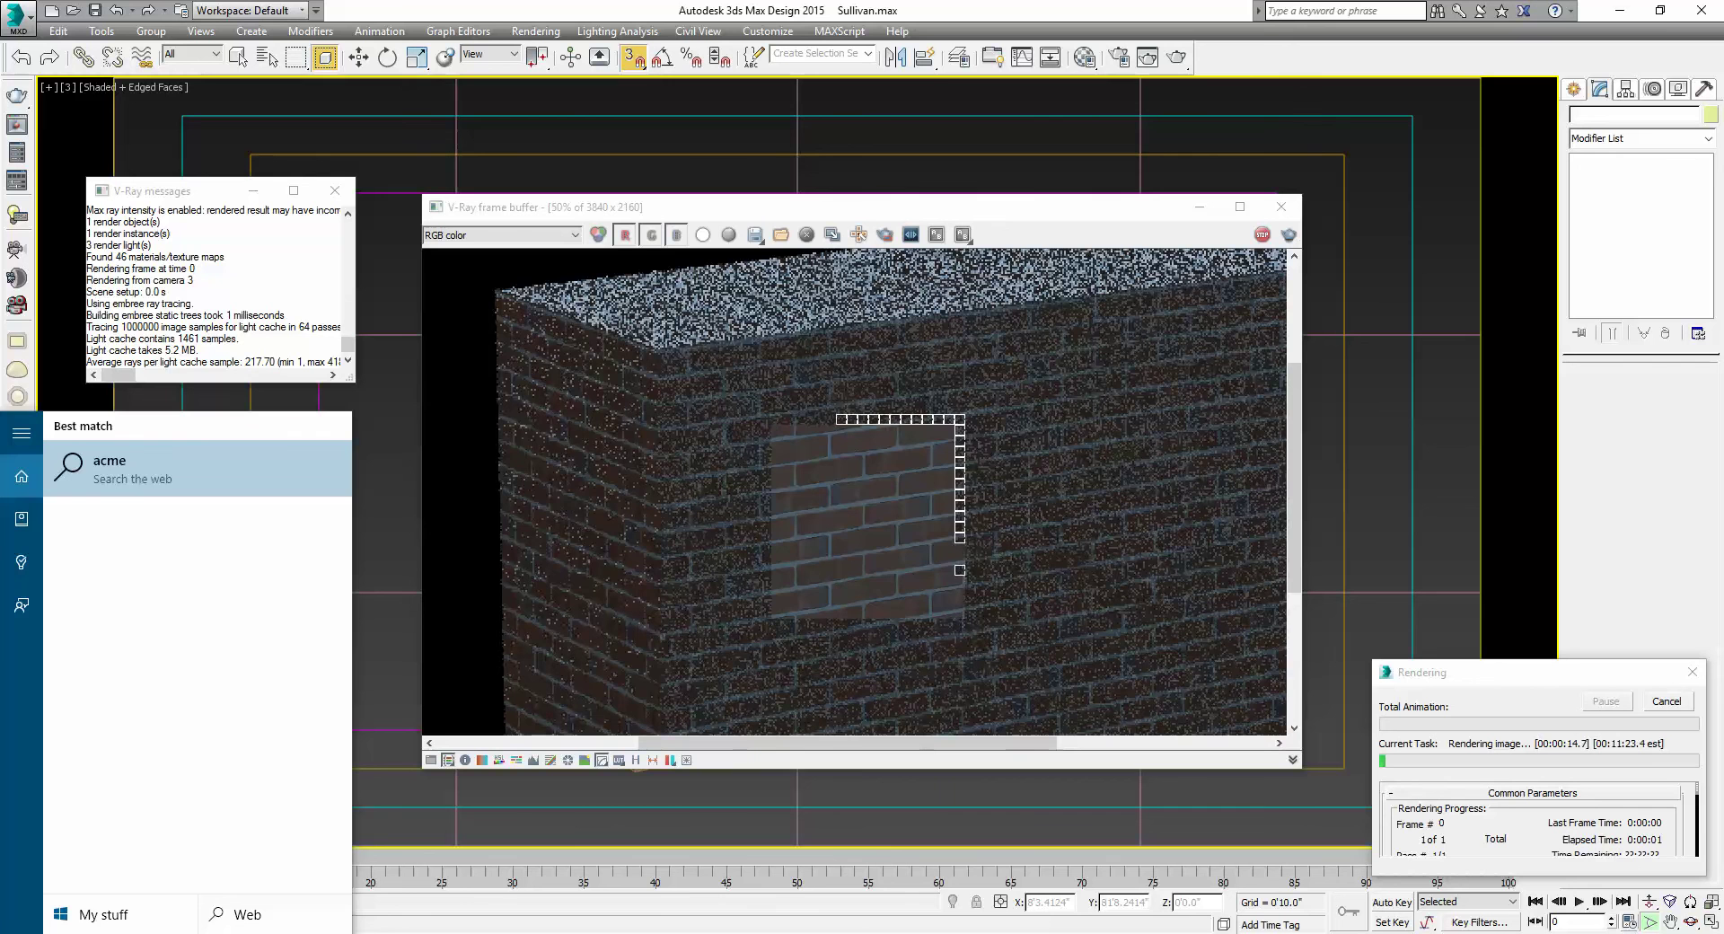
{"action": "key", "text": "Escape"}
{"action": "key", "text": "F12"}
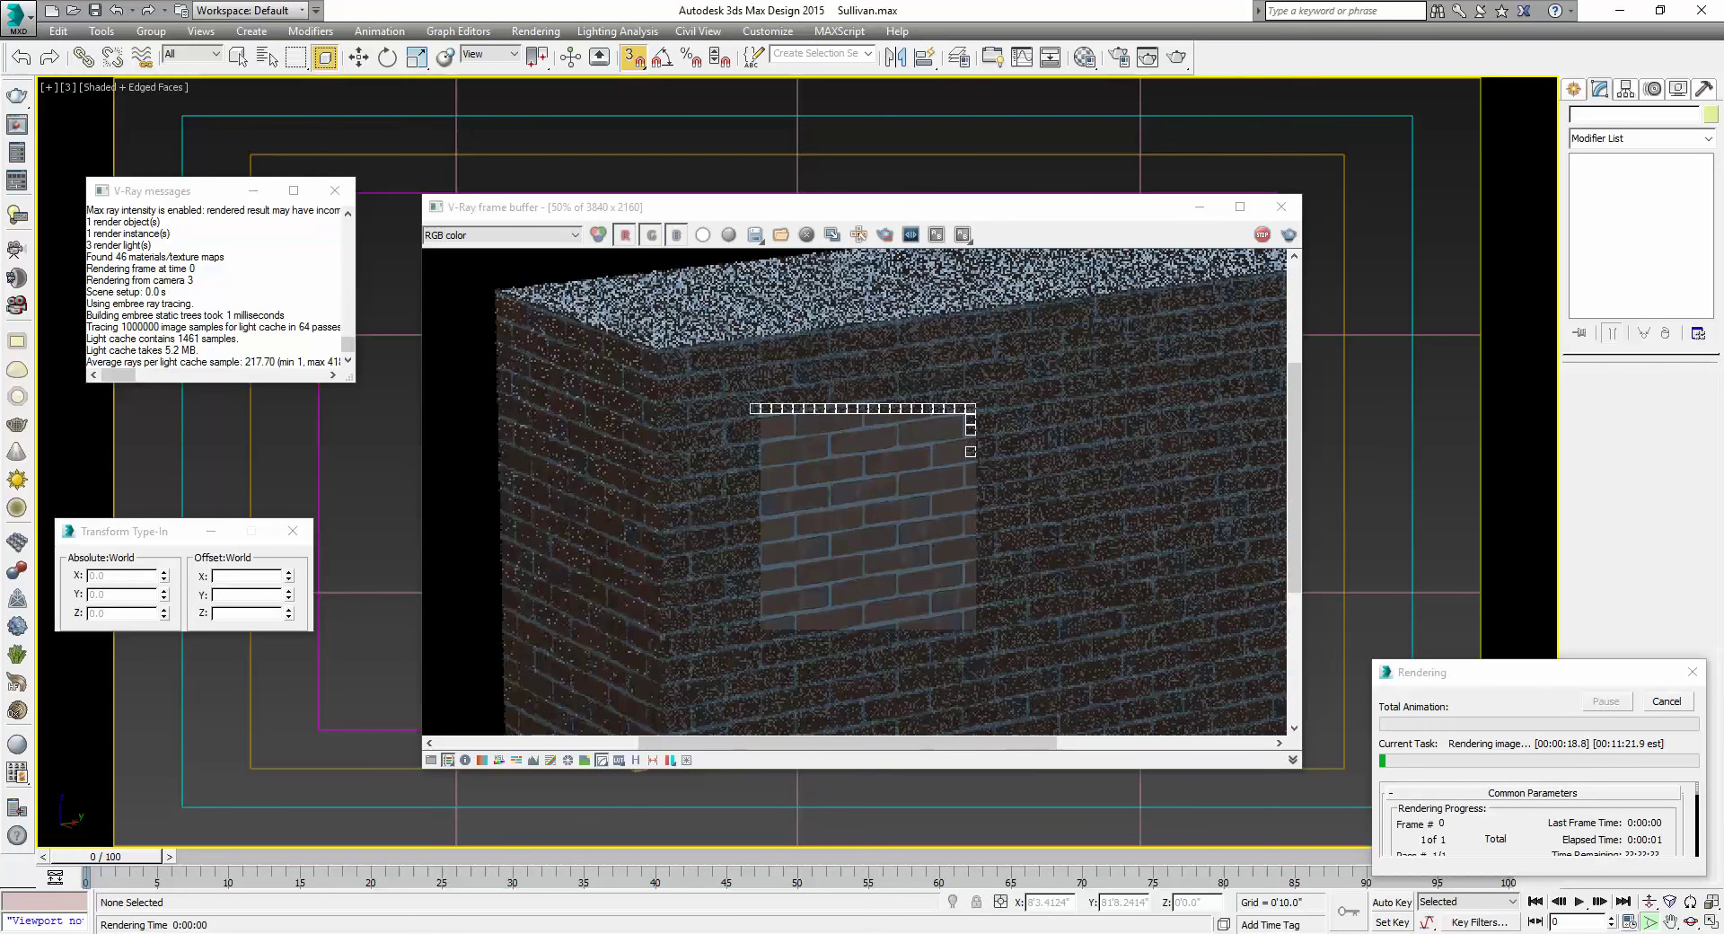
{"action": "key", "text": "super"}
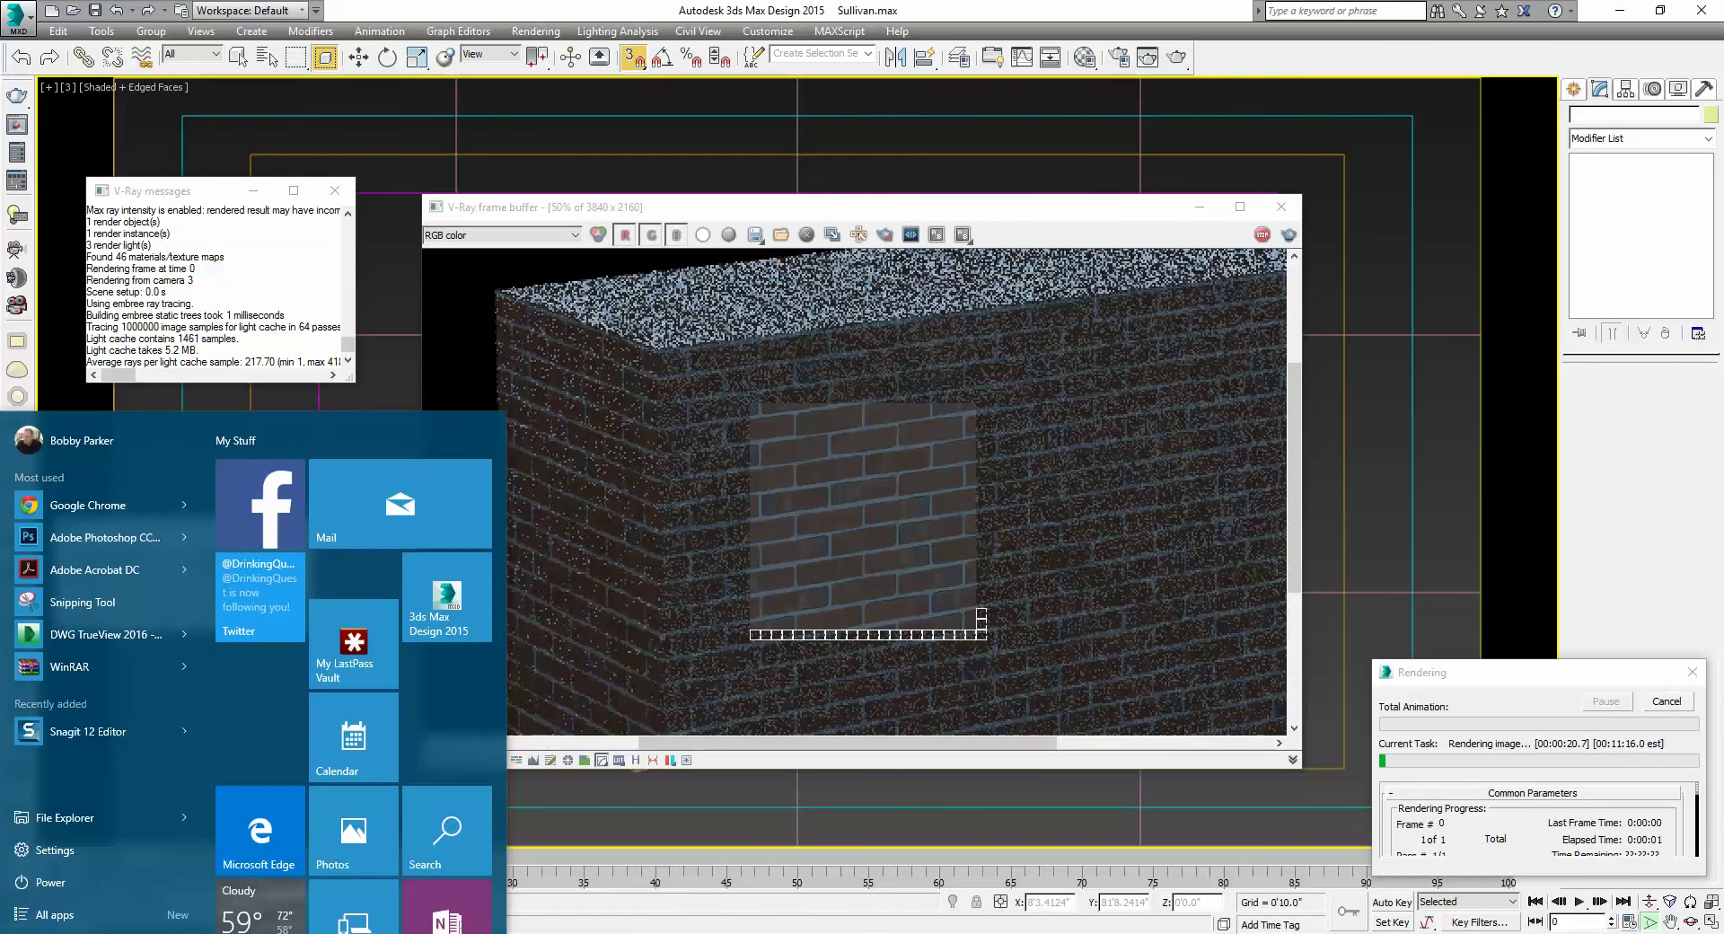
{"action": "left_click", "coordinate": [67, 916]}
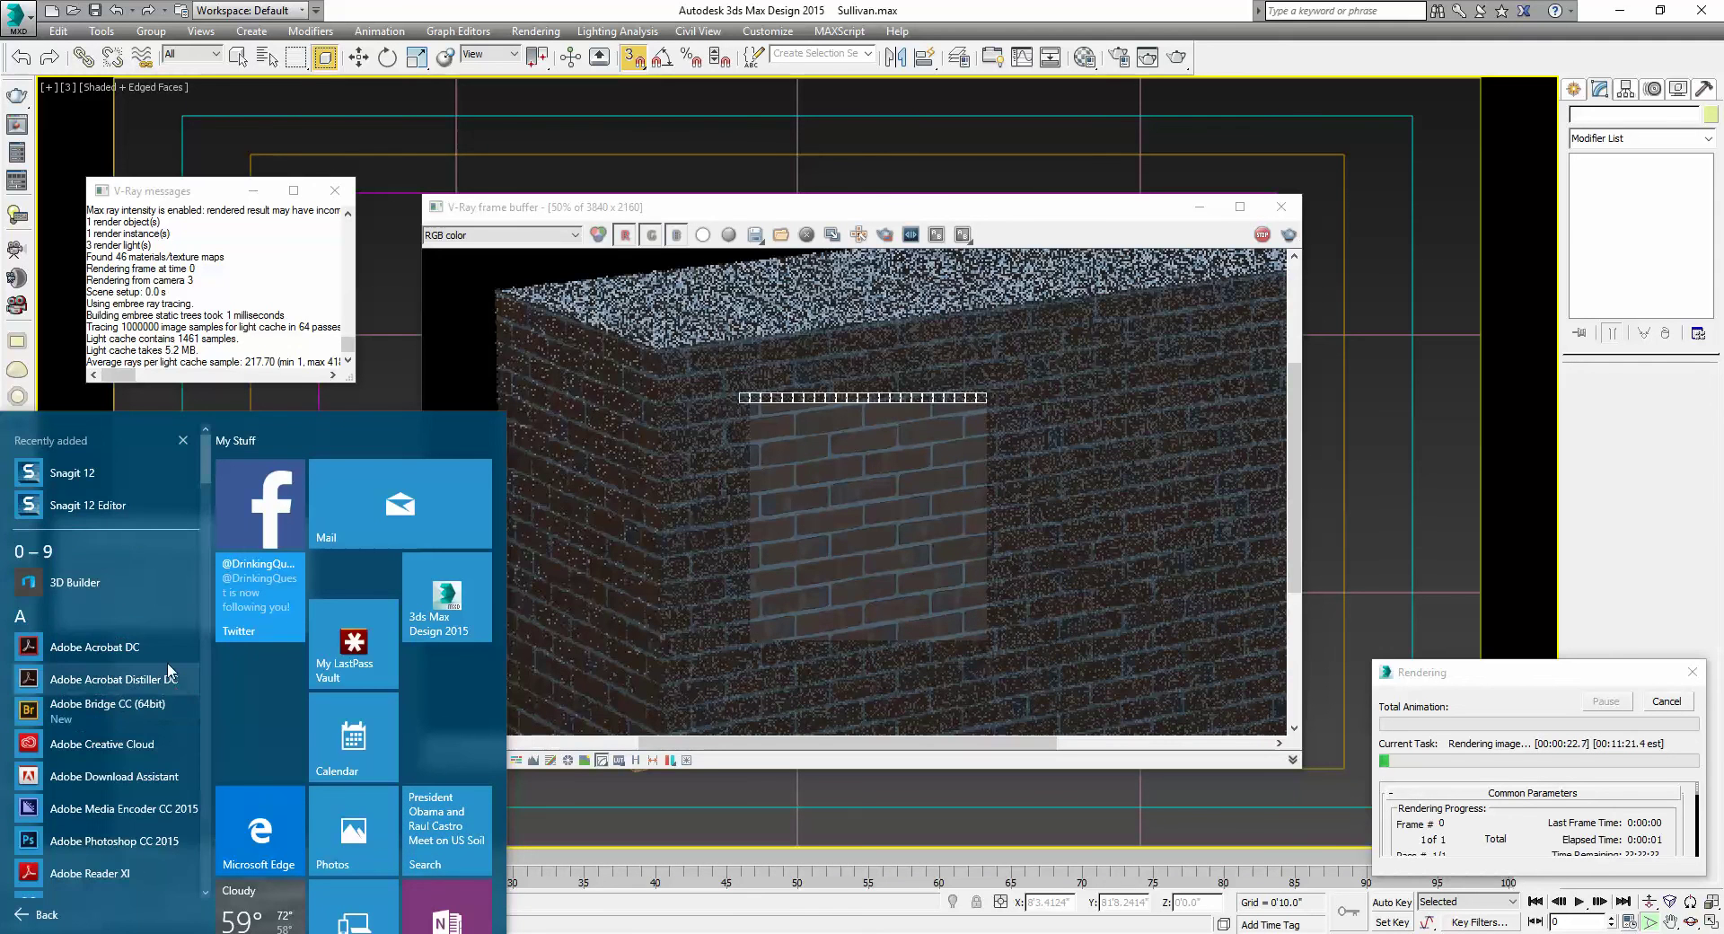
{"action": "left_click_drag", "start_coordinate": [211, 466], "coordinate": [205, 516]}
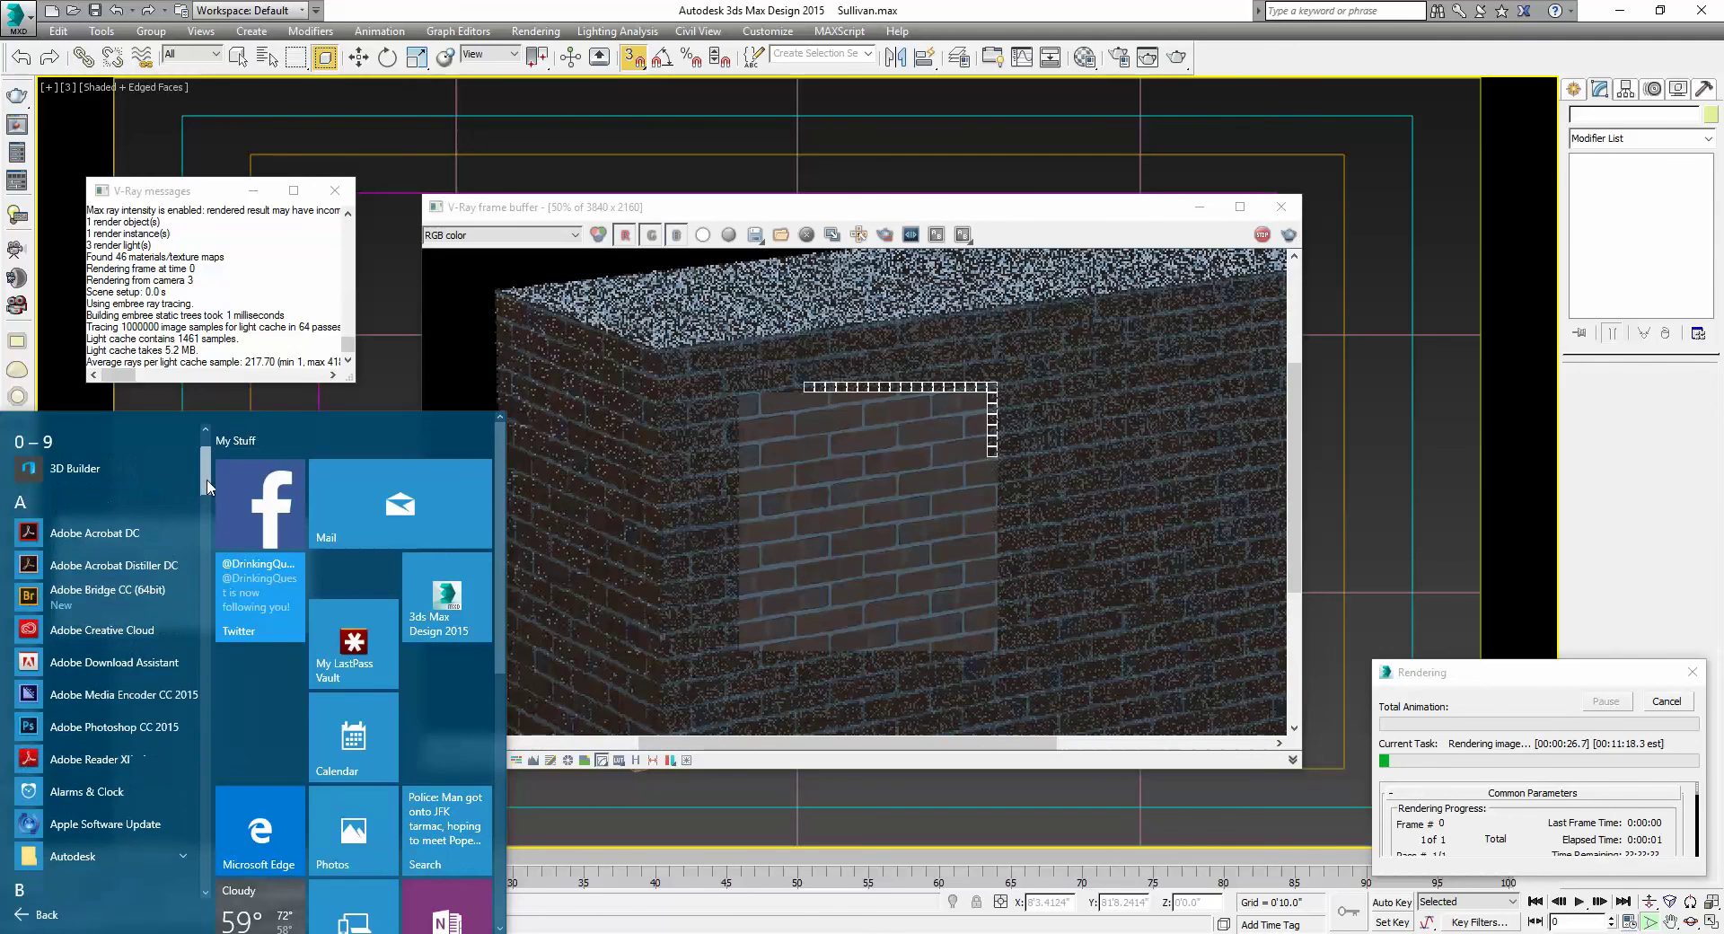
Search the computer for "acme", launch Acme Brick's Masonry Designer, cancel the running render and accept the disclaimer
{"action": "left_click", "coordinate": [116, 860]}
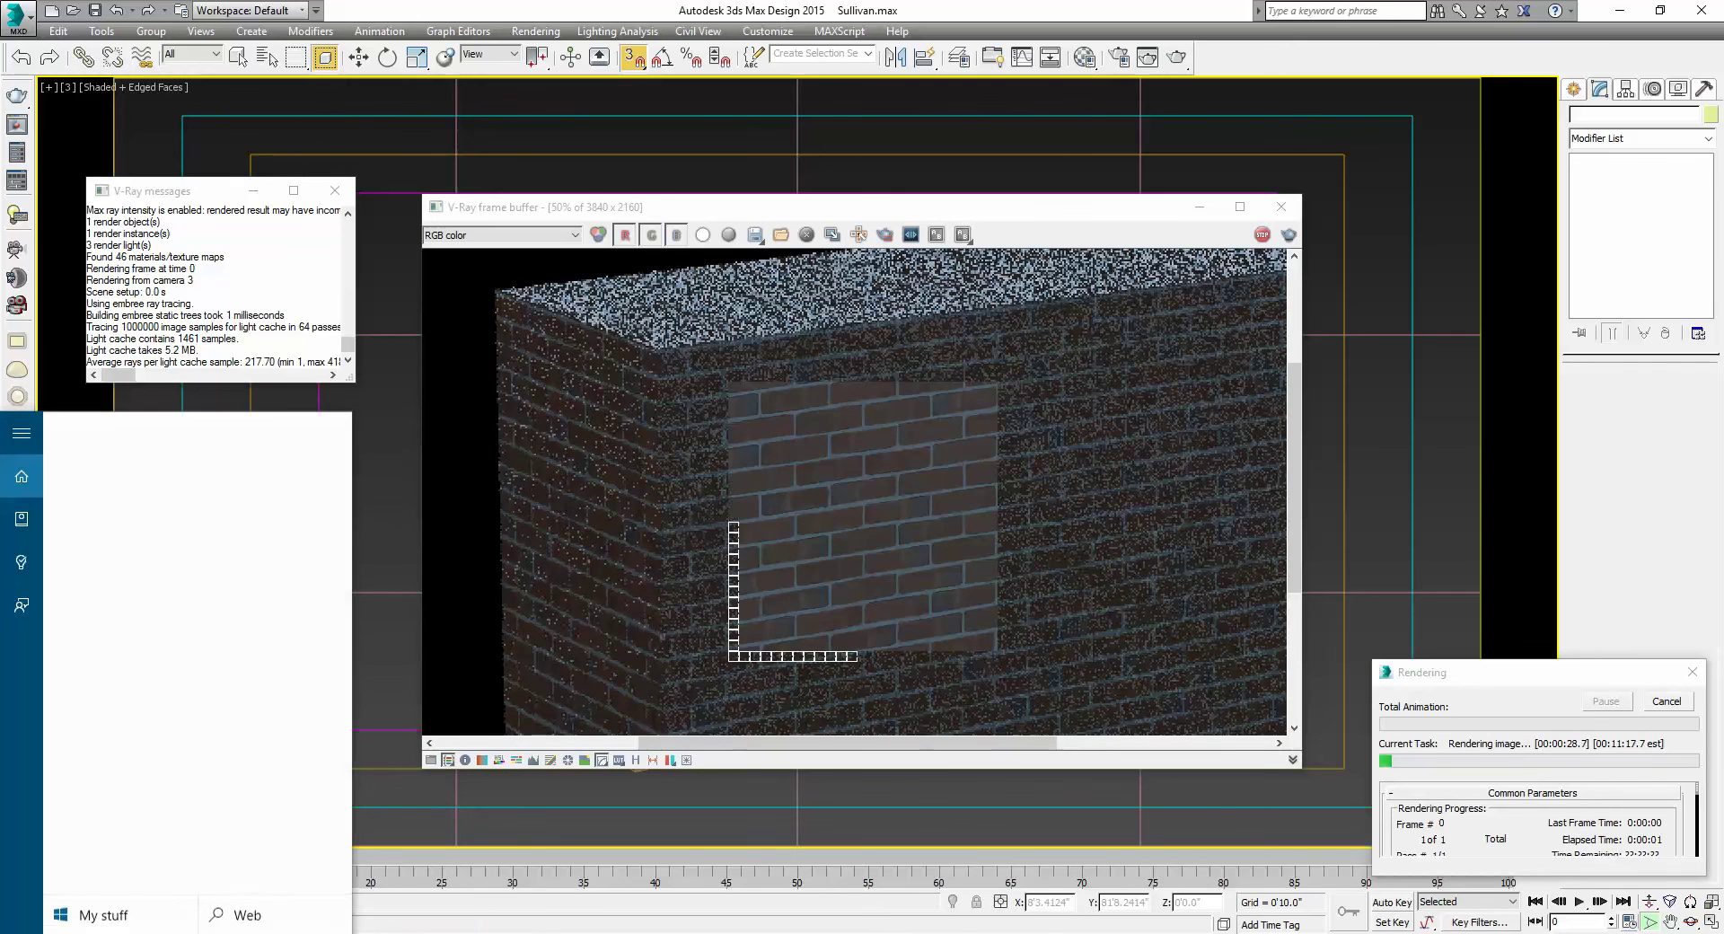
{"action": "type", "text": "acme"}
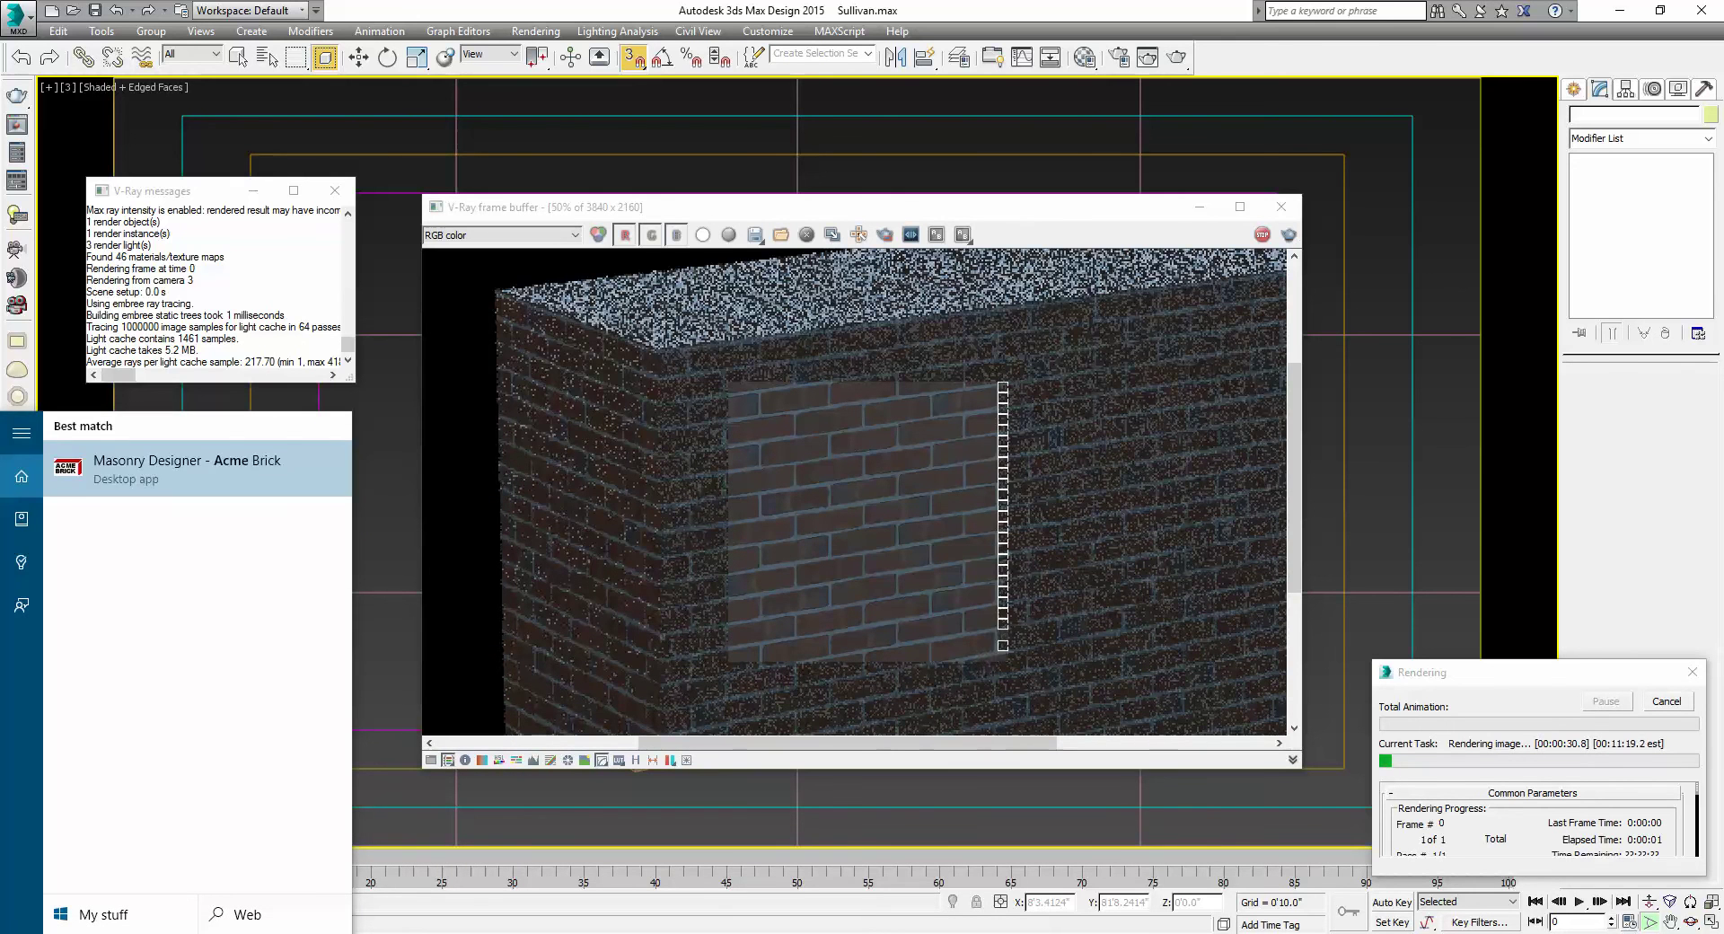
{"action": "key", "text": "Return"}
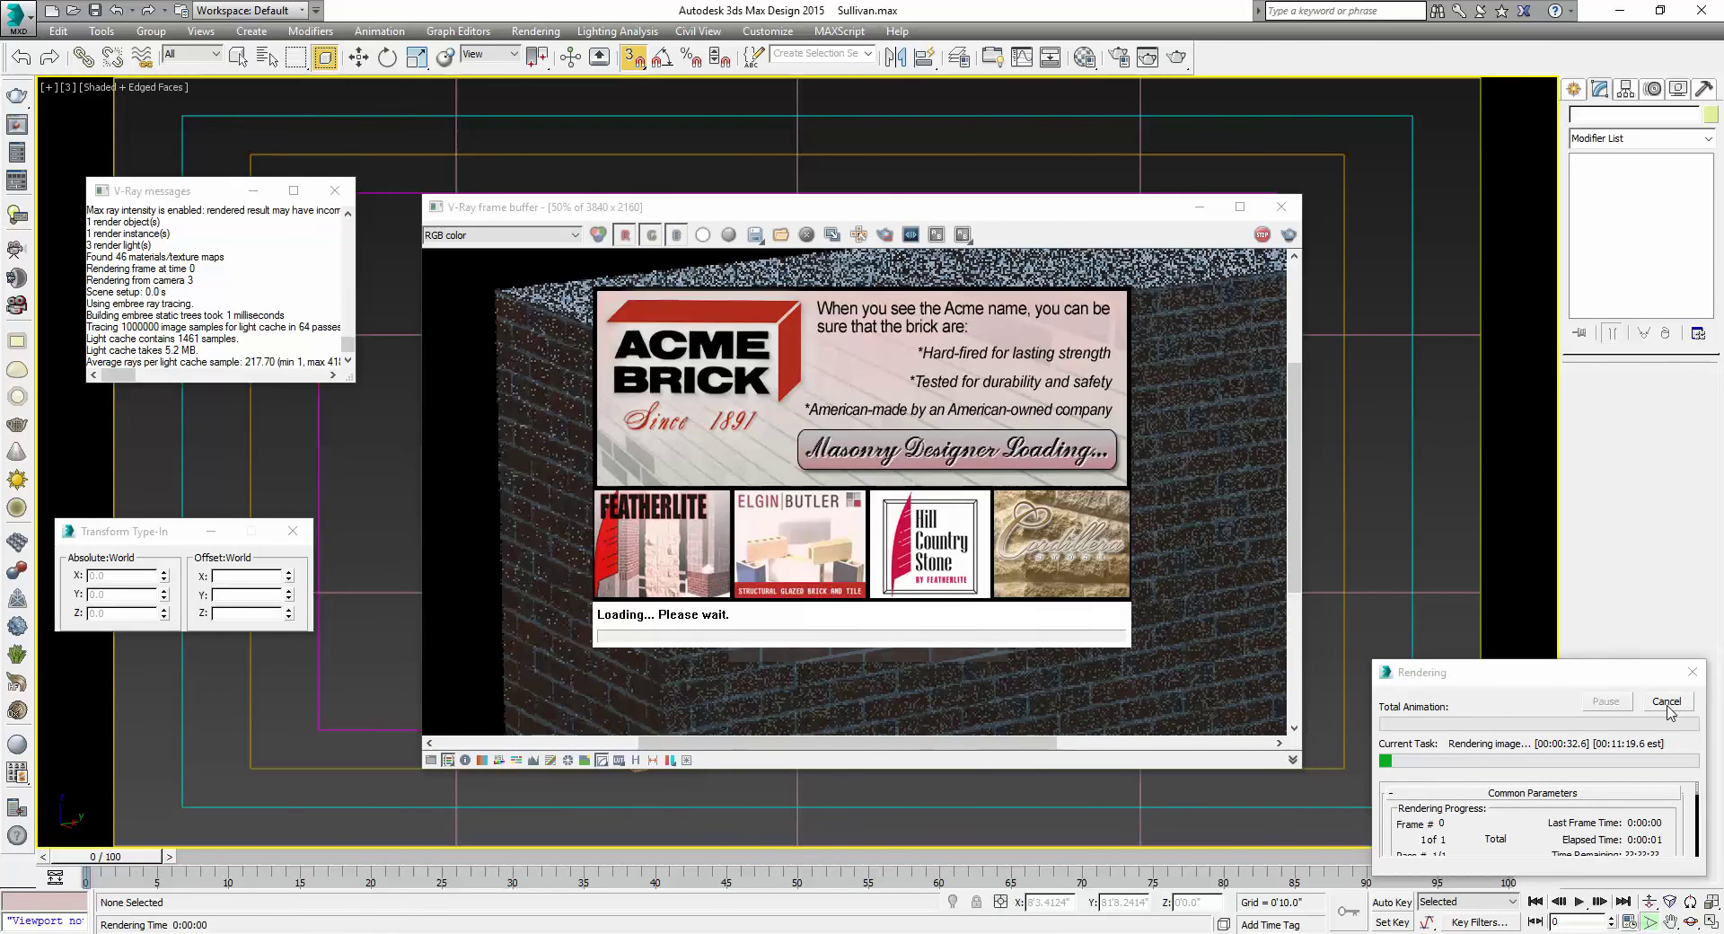
{"action": "left_click", "coordinate": [1666, 702]}
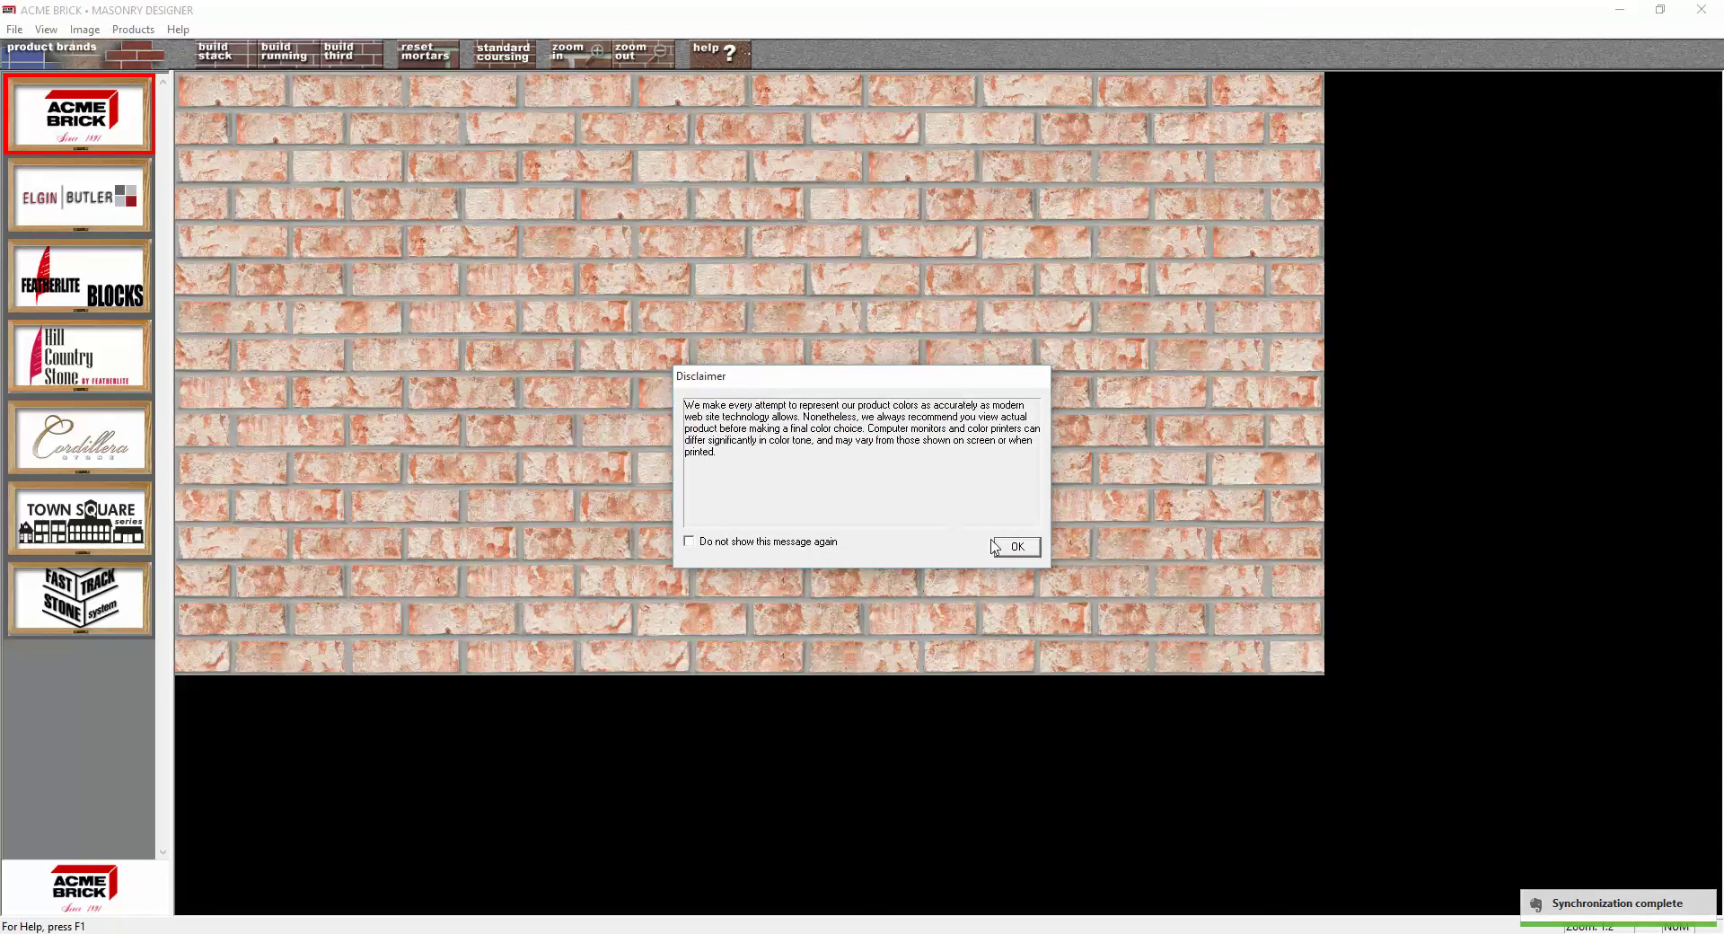
{"action": "left_click", "coordinate": [996, 547]}
Choose the Acme Brick brand's Bennett Tunnel Plant King range, and select the Brynmill brick with White mortar
{"action": "left_click", "coordinate": [87, 126]}
{"action": "left_click", "coordinate": [79, 215]}
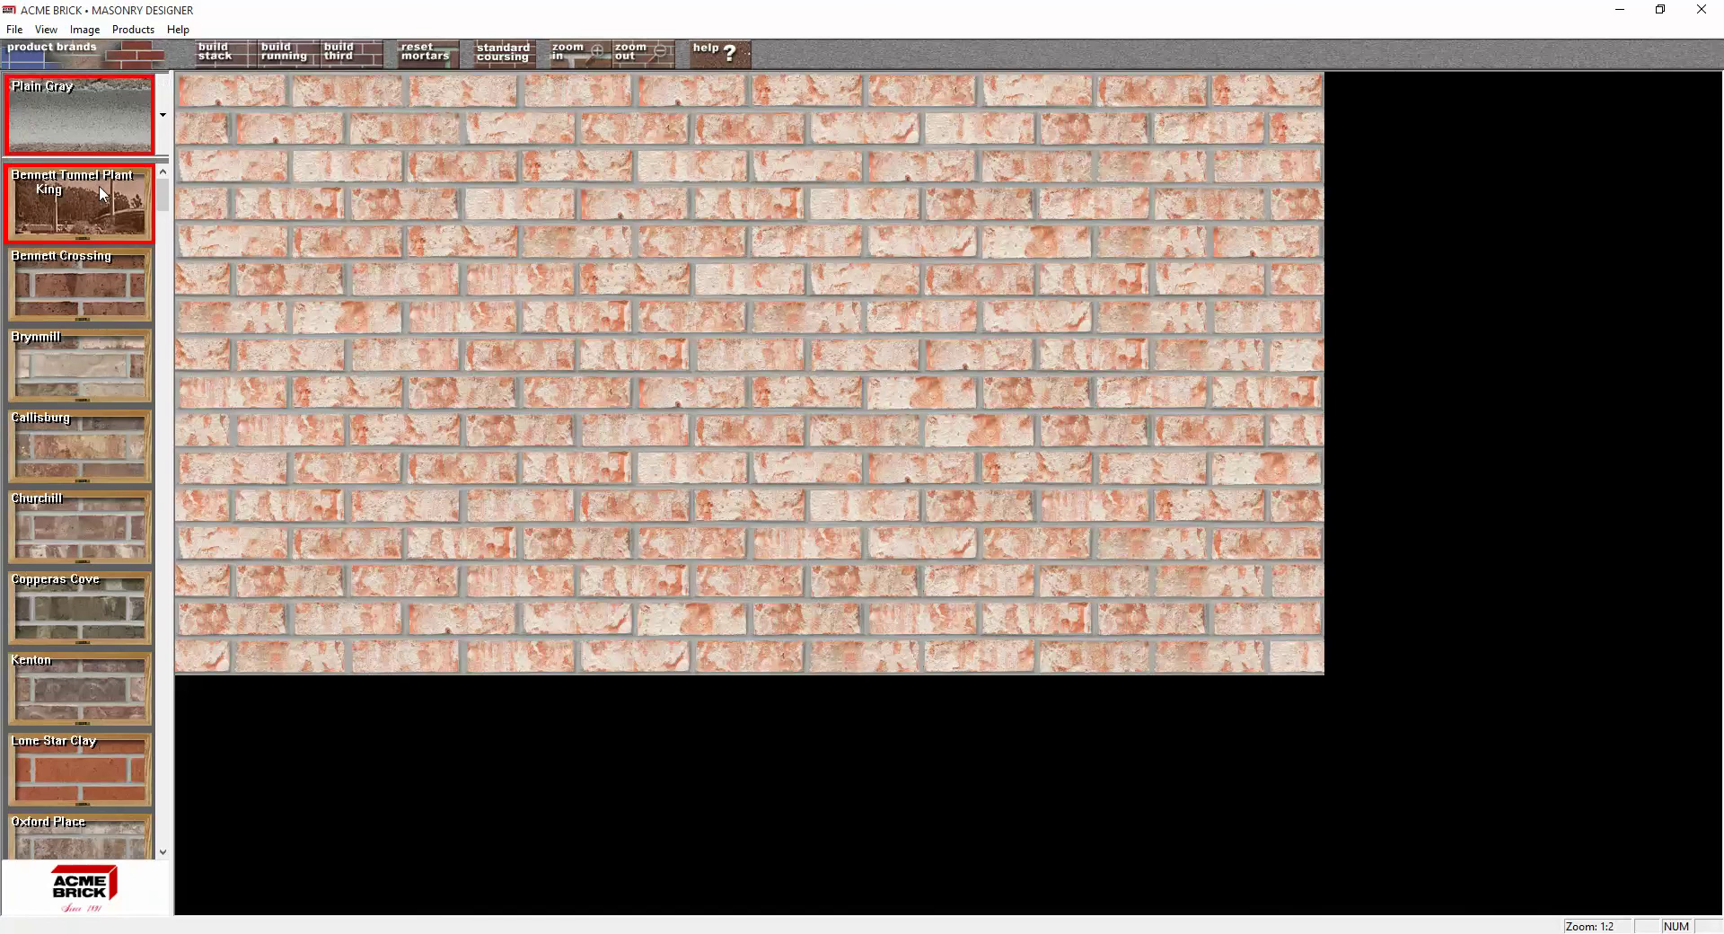
{"action": "left_click", "coordinate": [94, 379]}
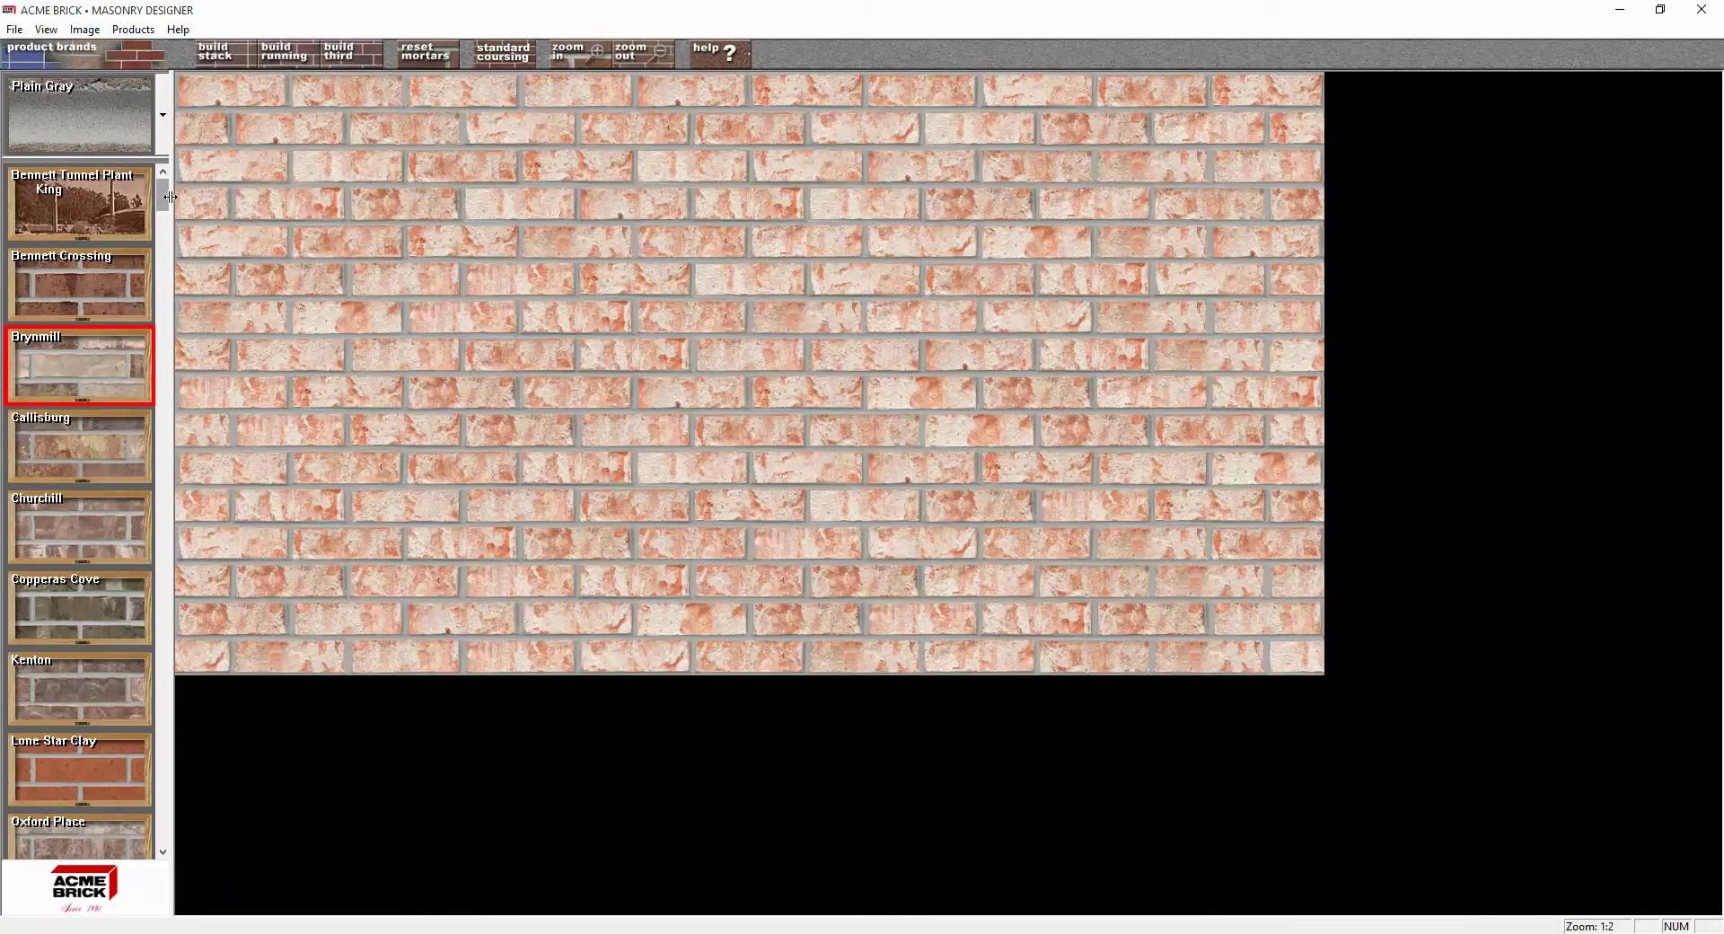
{"action": "left_click", "coordinate": [116, 128]}
{"action": "left_click", "coordinate": [106, 177]}
Build a new 10 by 10 units wall image
{"action": "left_click", "coordinate": [84, 28]}
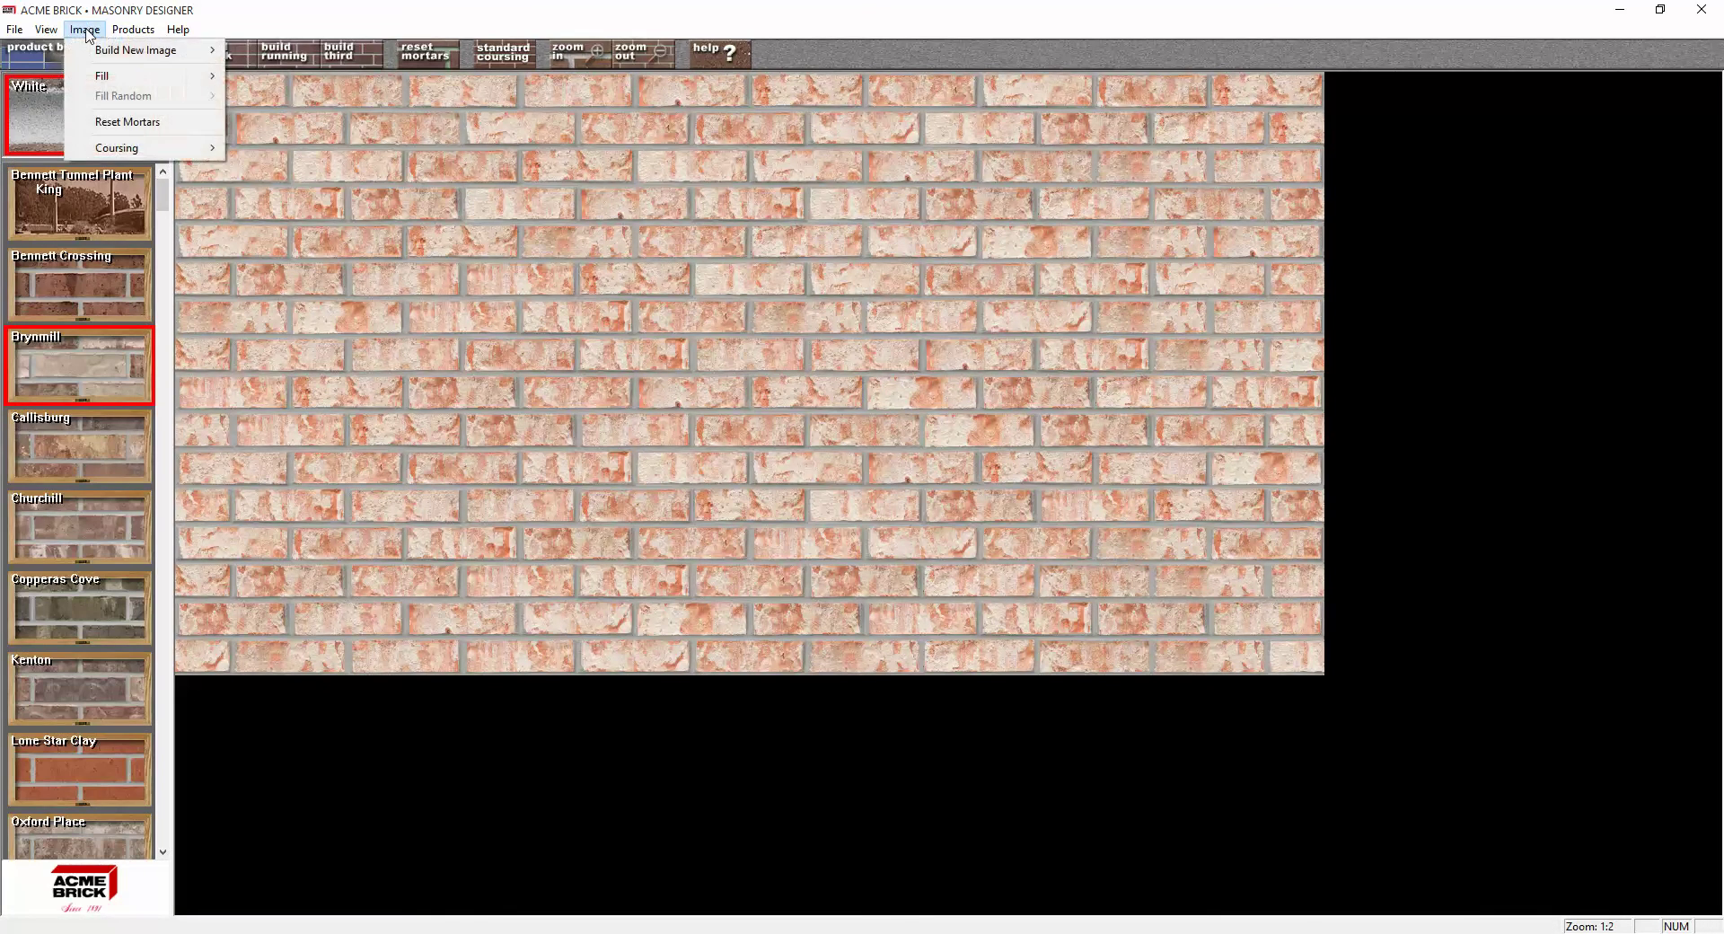
{"action": "mouse_move", "coordinate": [97, 50]}
{"action": "left_click", "coordinate": [294, 69]}
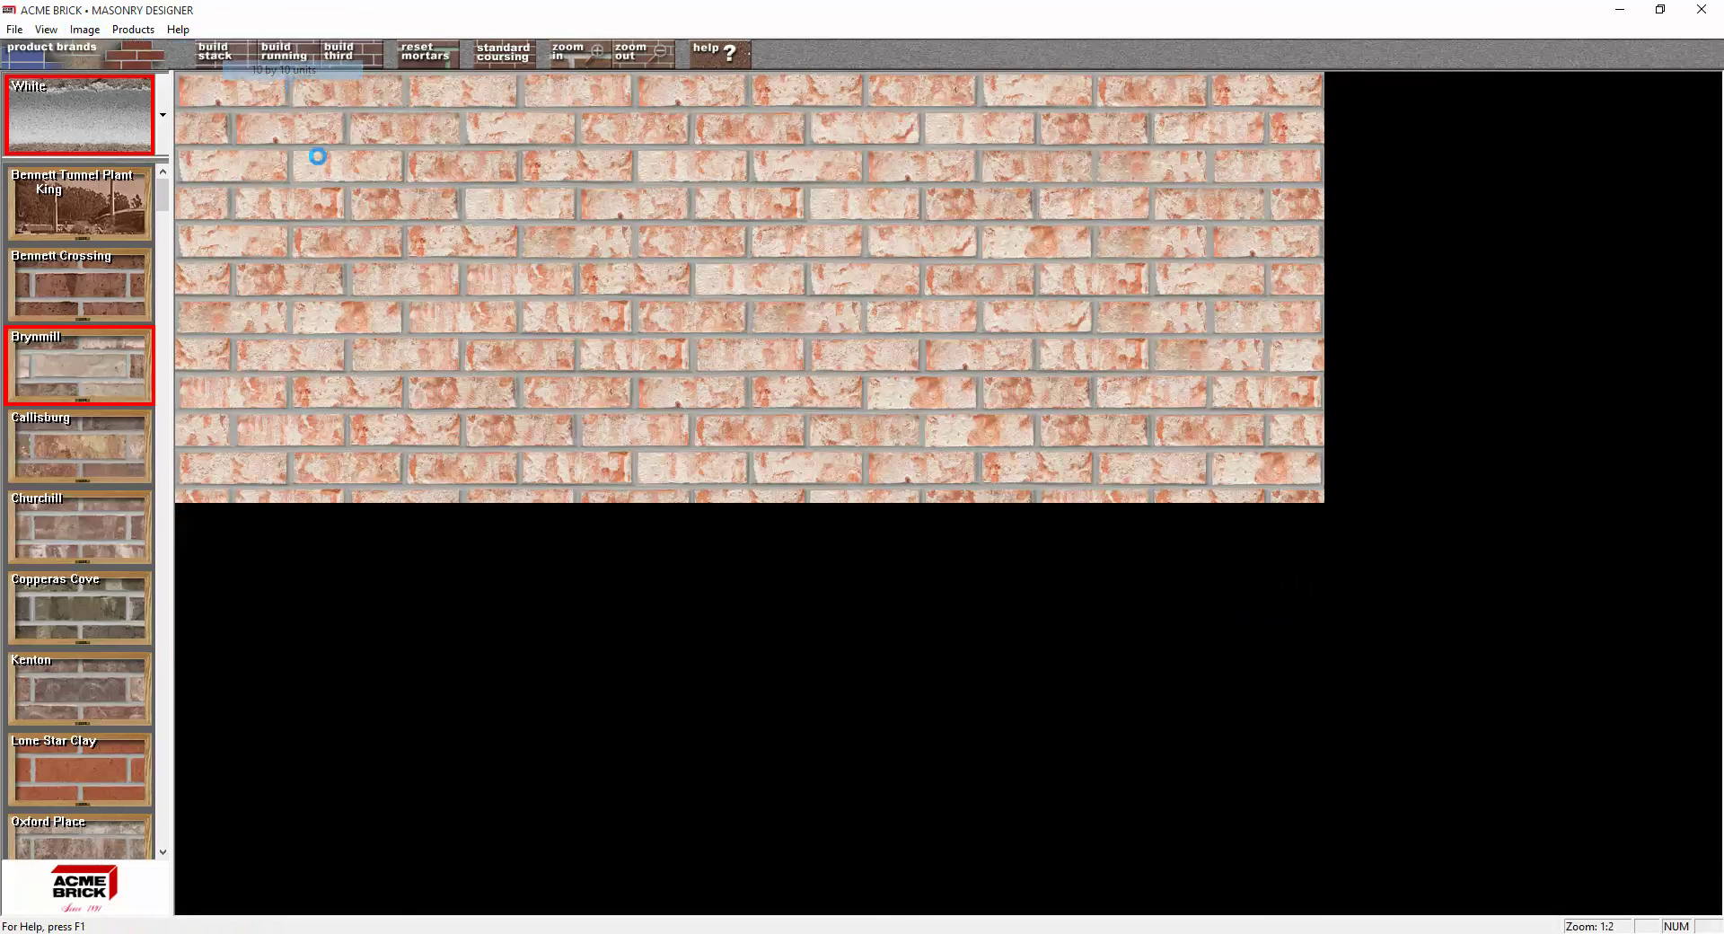
Select the Desert Mesa brick from the Oklahoma City Plant King range and build a new 10 by 10 units wall image
{"action": "left_click_drag", "start_coordinate": [165, 213], "coordinate": [162, 503]}
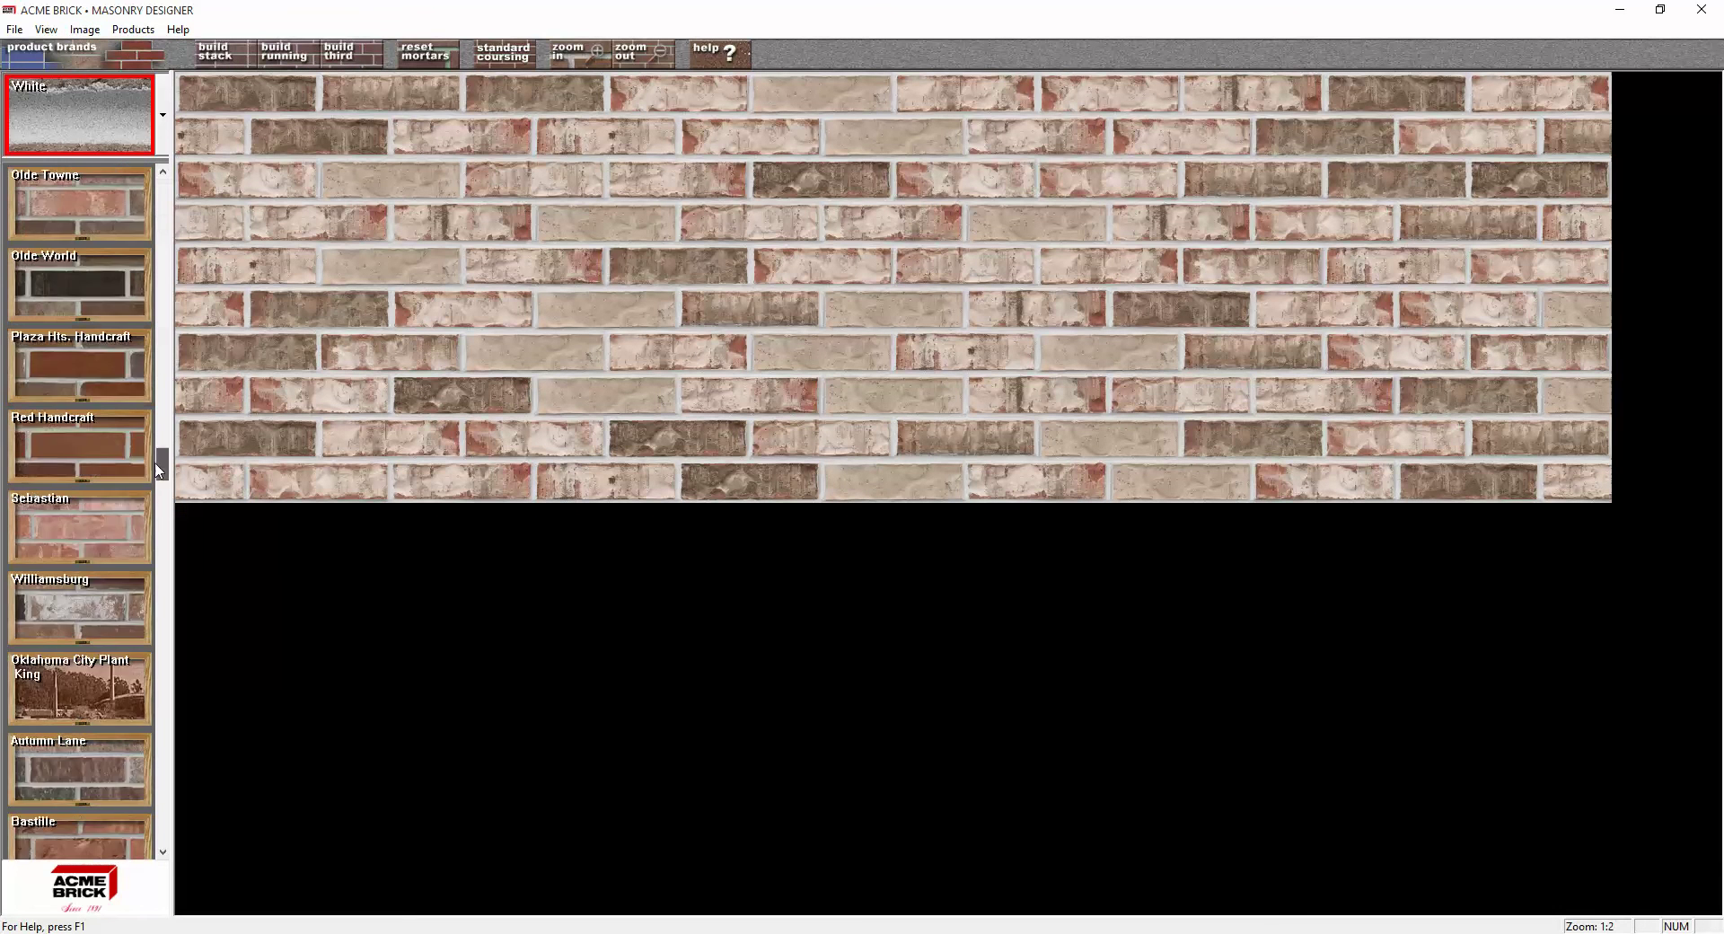
{"action": "left_click", "coordinate": [115, 522]}
{"action": "left_click", "coordinate": [85, 29]}
{"action": "mouse_move", "coordinate": [94, 50]}
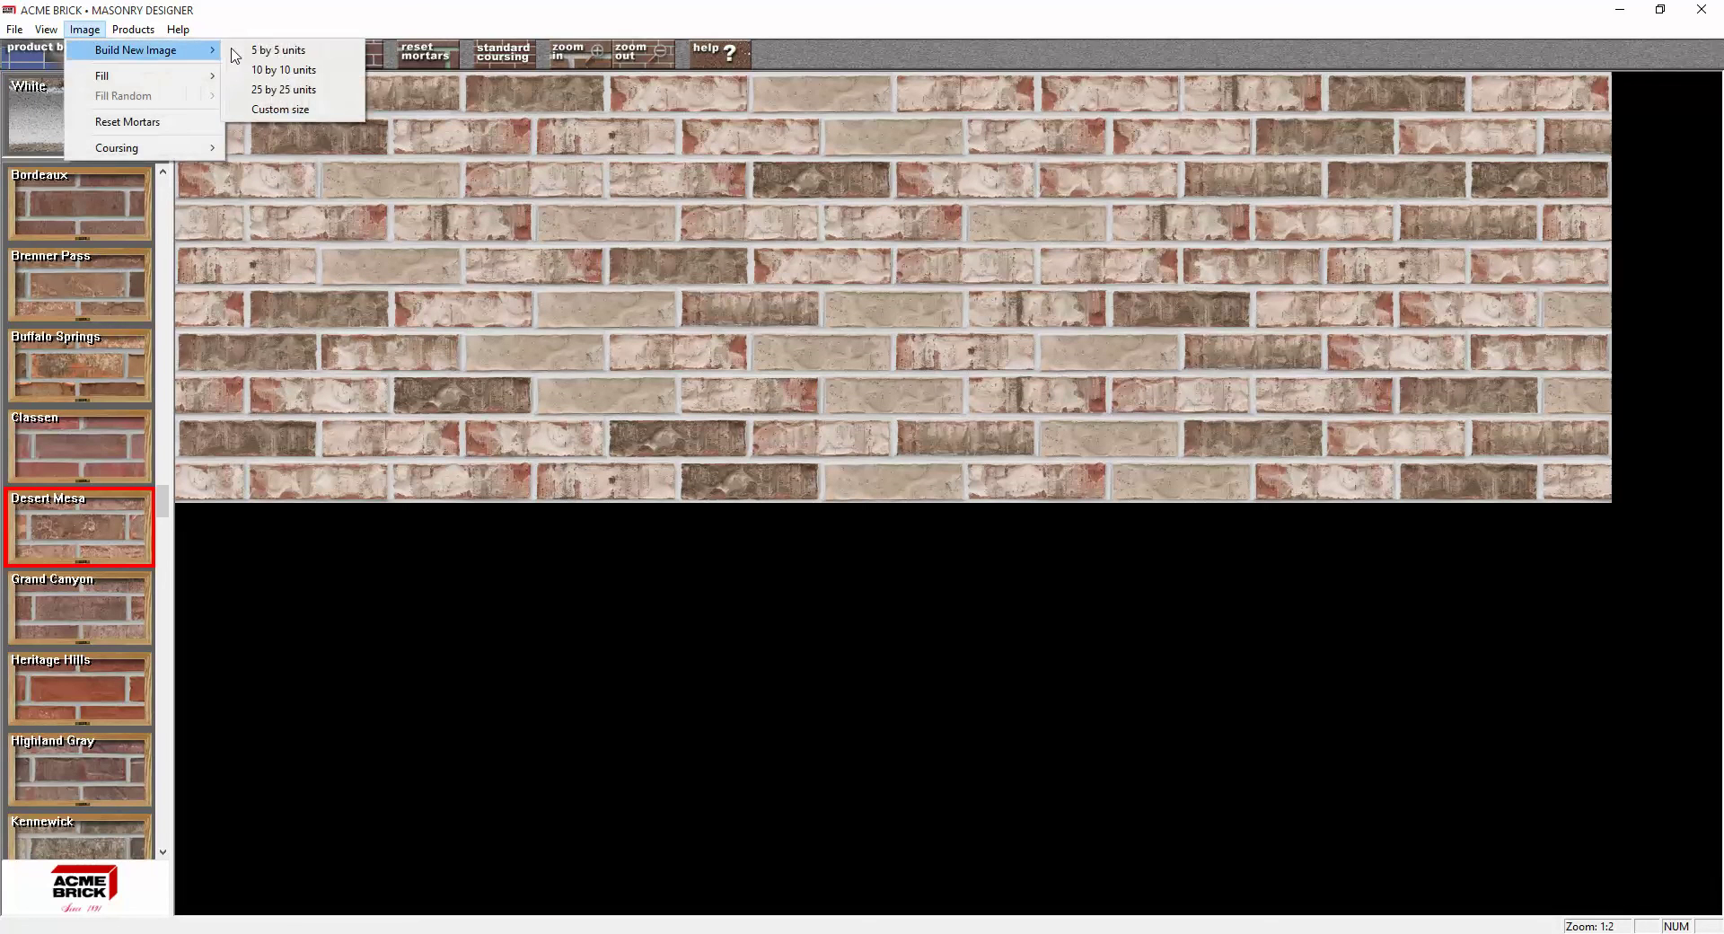
{"action": "left_click", "coordinate": [291, 70]}
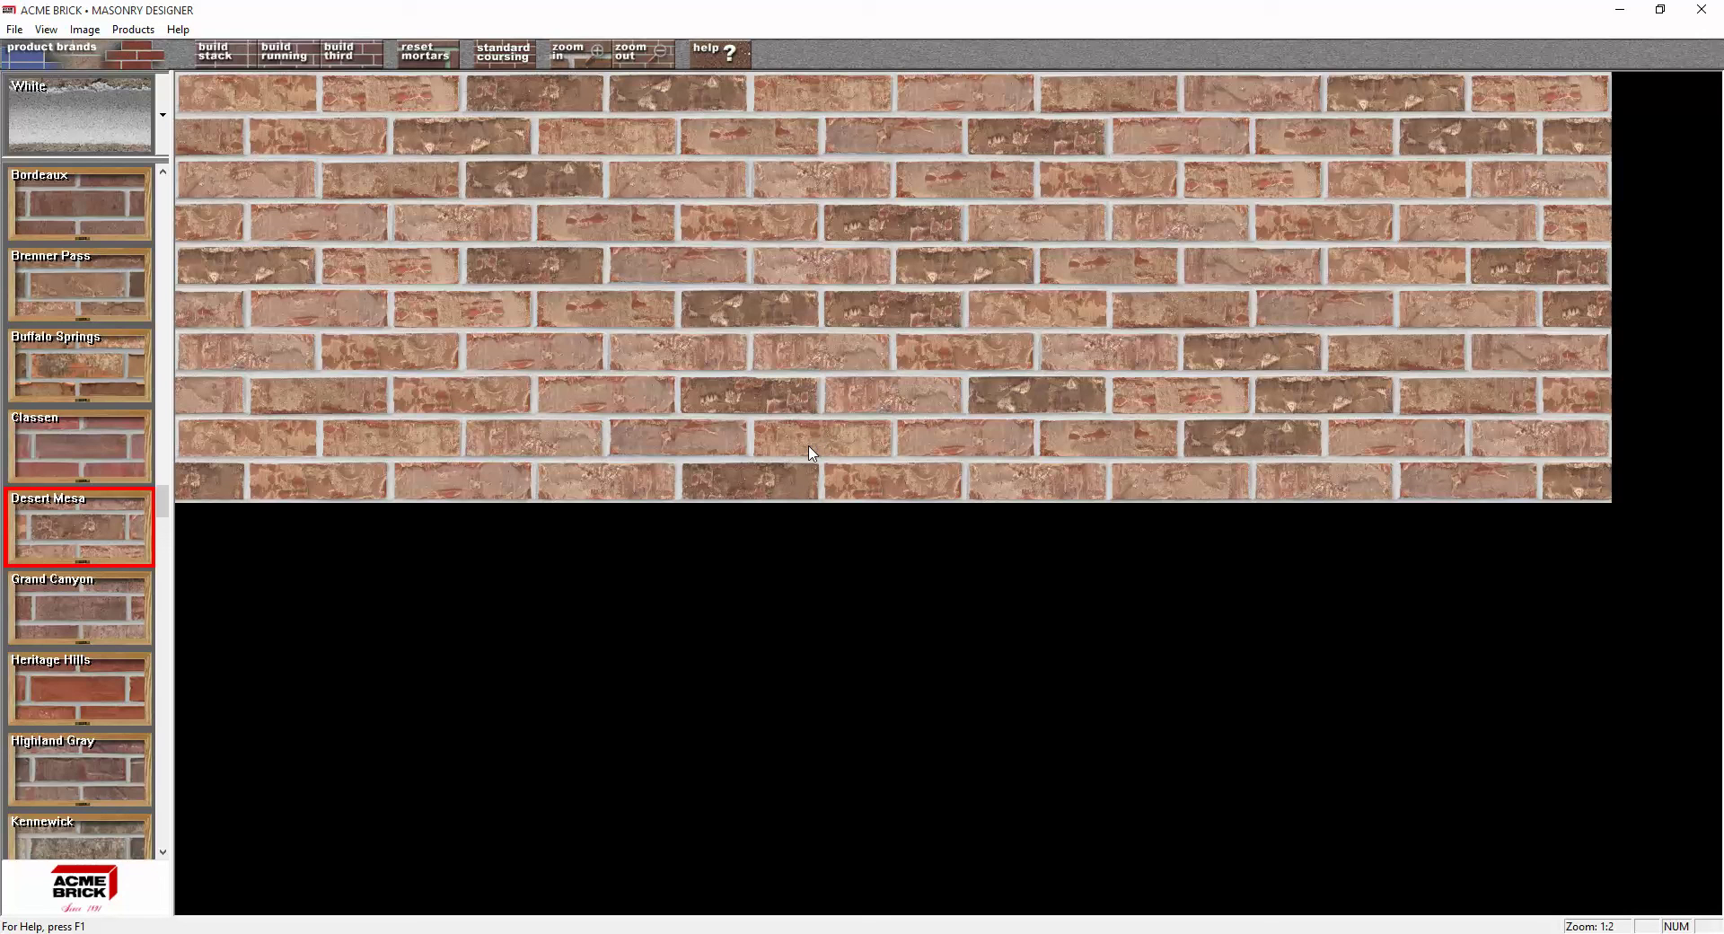
Select the Heritage Hills brick and build a new 5 by 5 units wall image
{"action": "left_click", "coordinate": [104, 715]}
{"action": "left_click", "coordinate": [85, 29]}
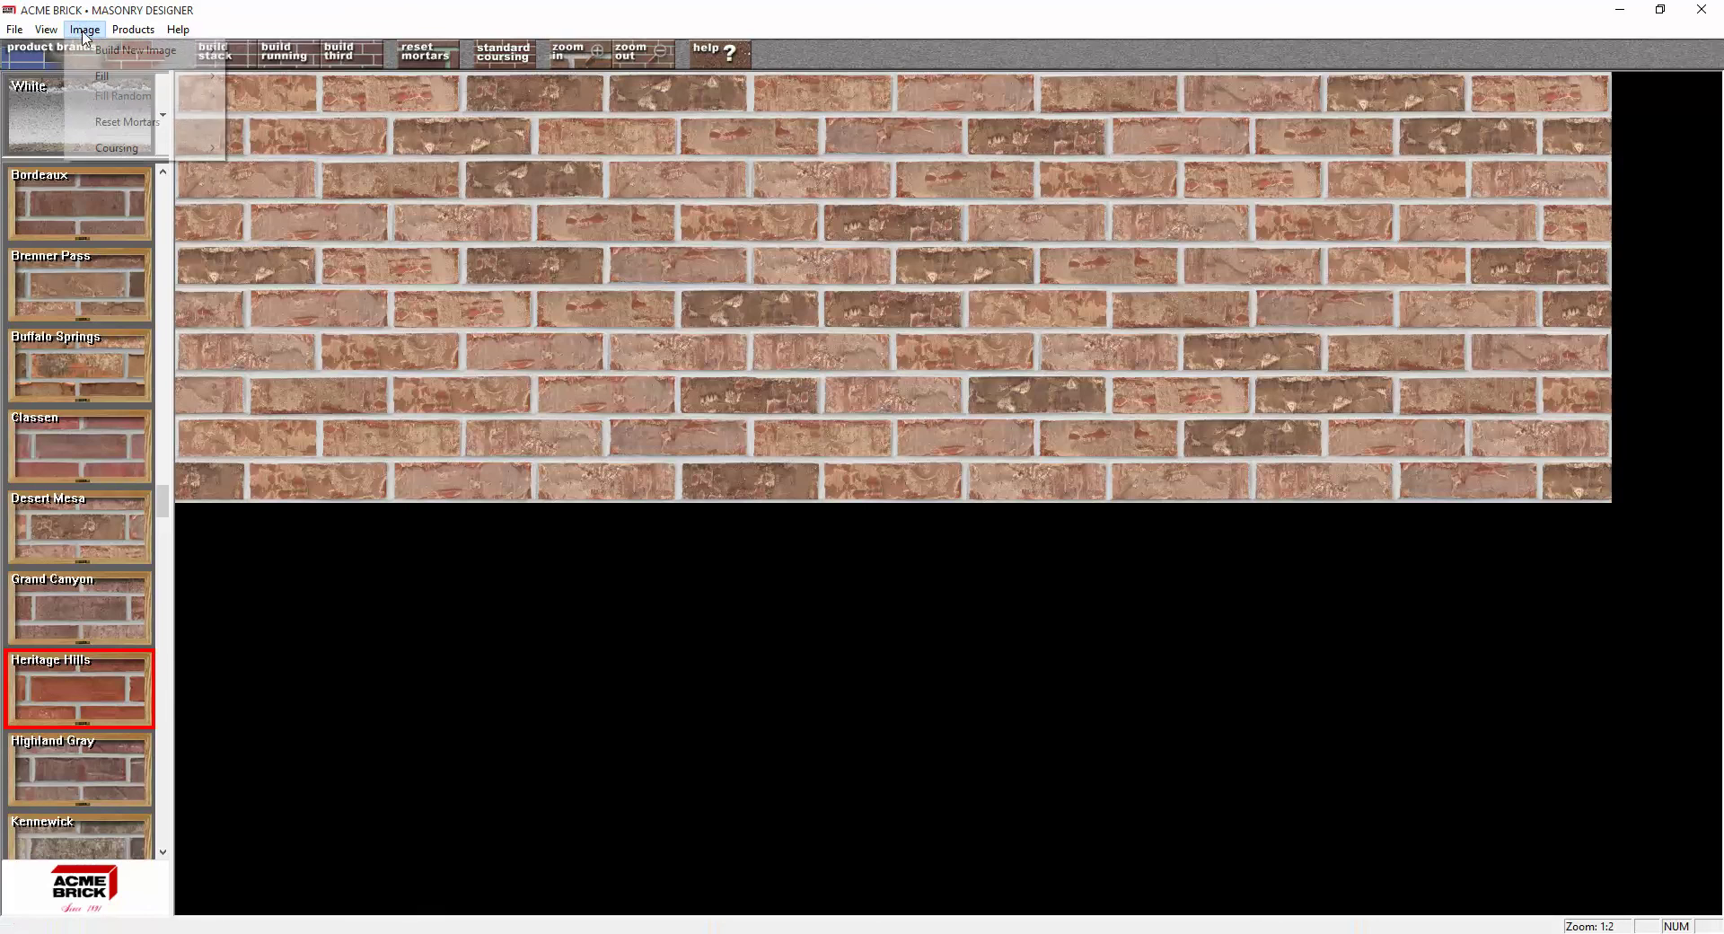
{"action": "mouse_move", "coordinate": [198, 50]}
{"action": "left_click", "coordinate": [266, 52]}
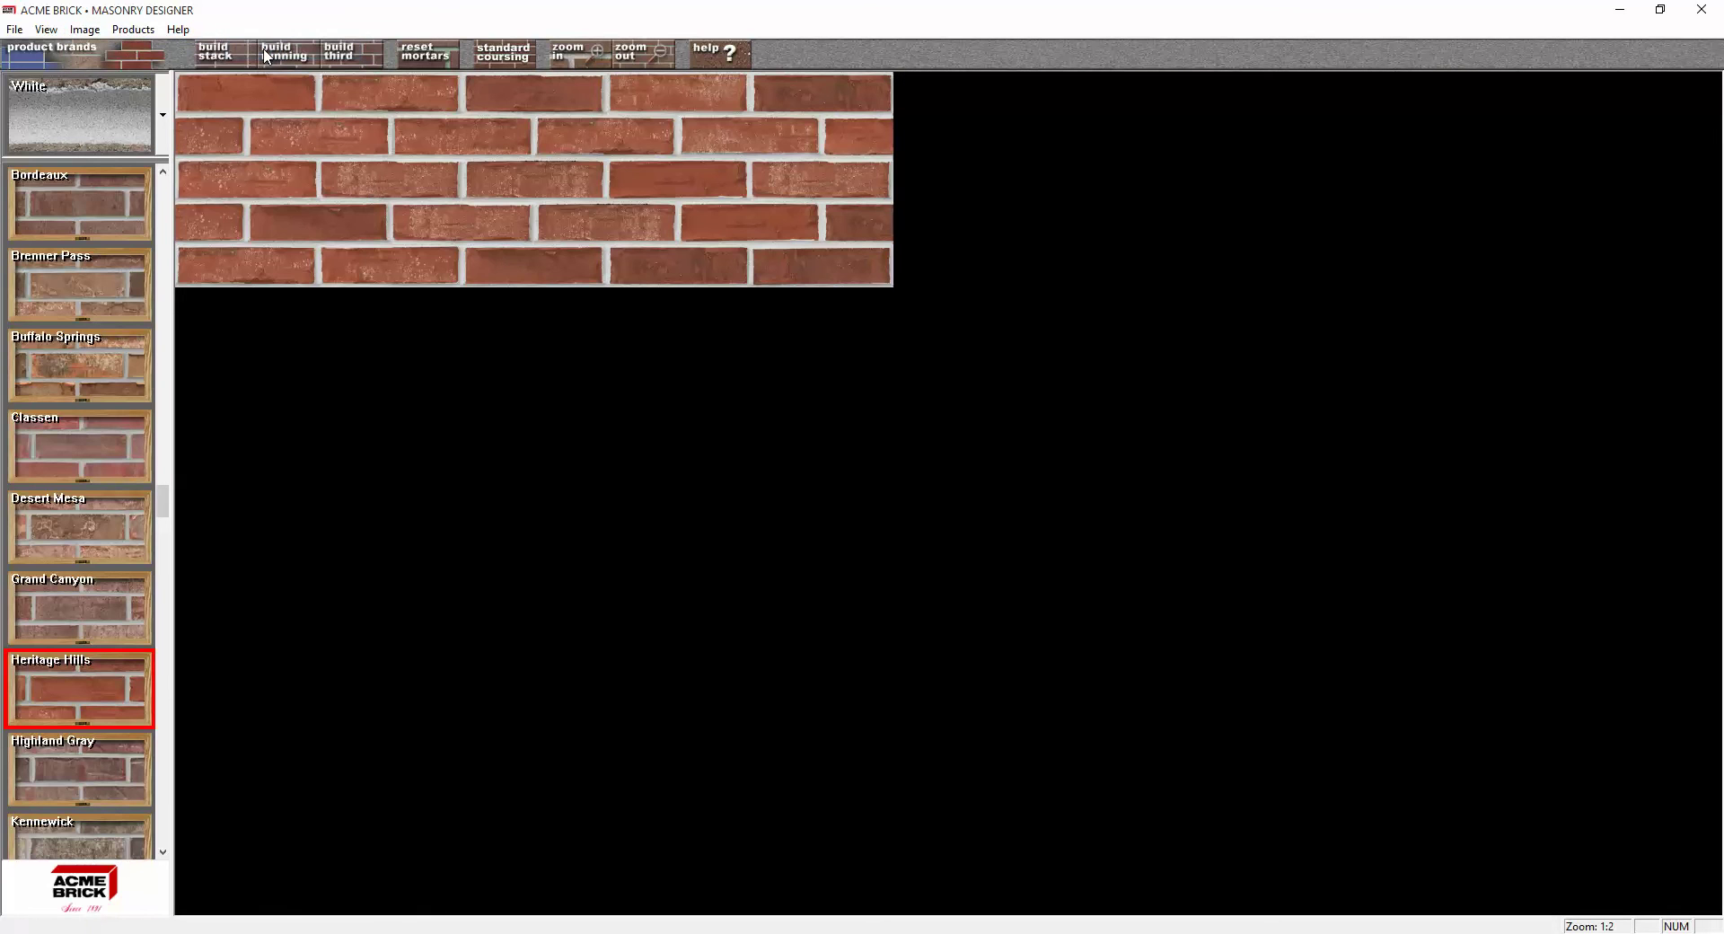
Change the selected mortar colour to 22X Tan
{"action": "left_click", "coordinate": [115, 135]}
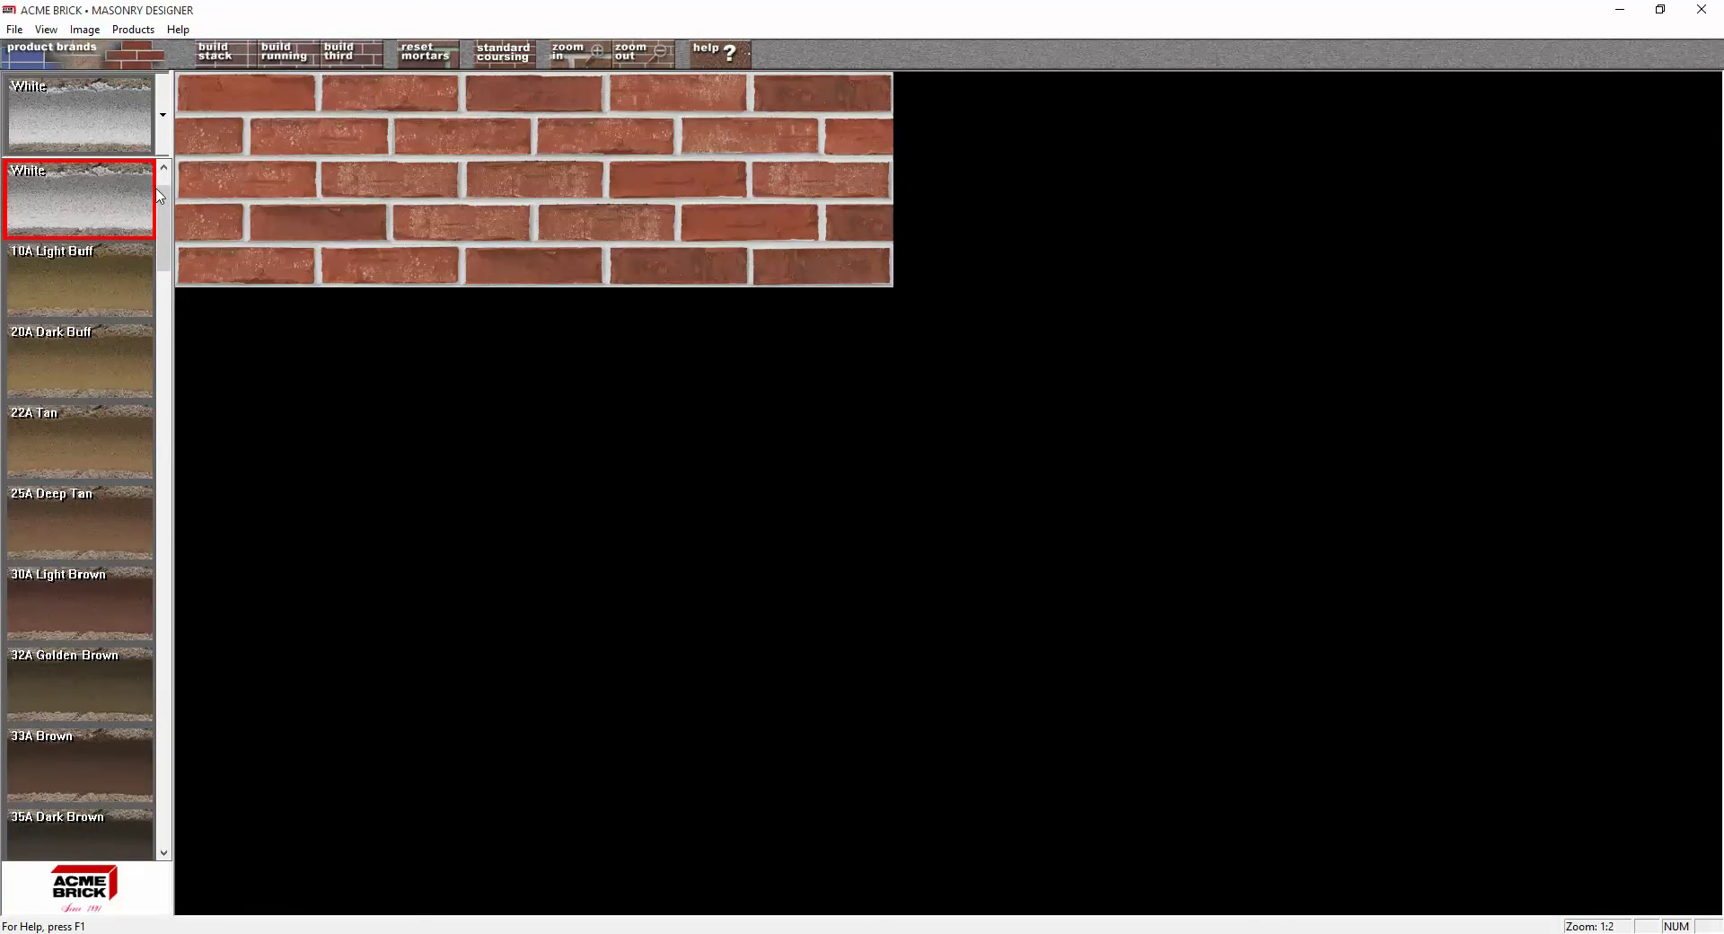
{"action": "scroll", "coordinate": [160, 196], "scroll_direction": "down", "scroll_amount": 5}
{"action": "left_click", "coordinate": [104, 527]}
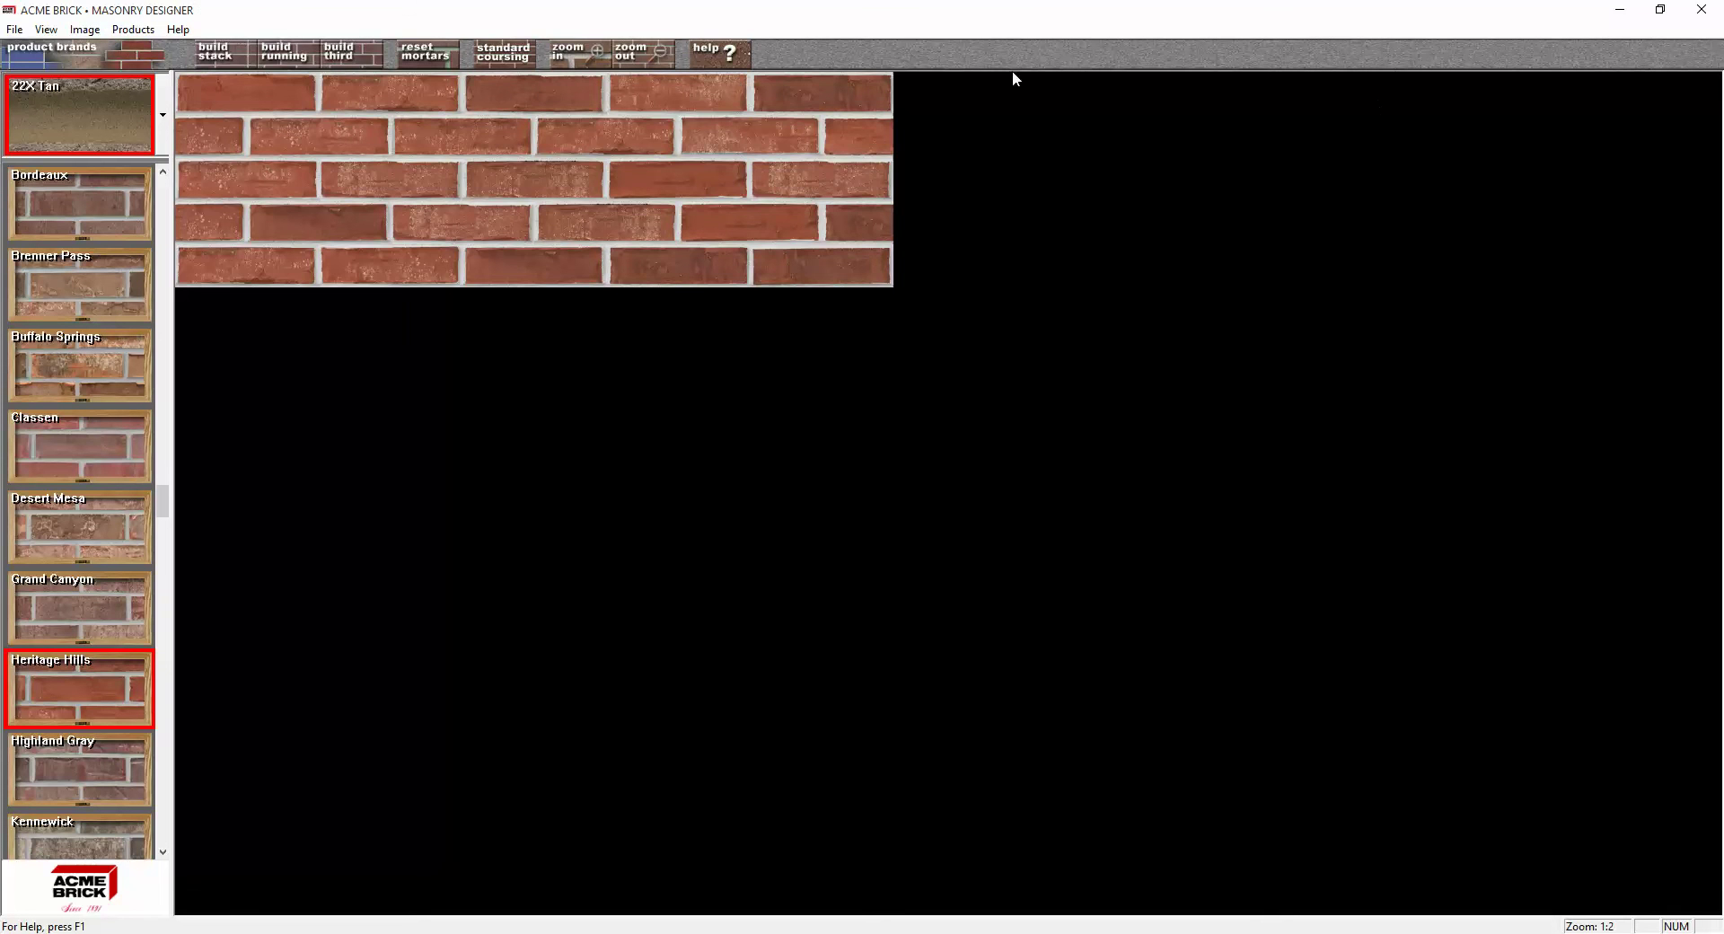
Close Masonry Designer, switch back to 3ds Max and examine the rendered brick box in the V-Ray frame buffer
{"action": "left_click", "coordinate": [1697, 13]}
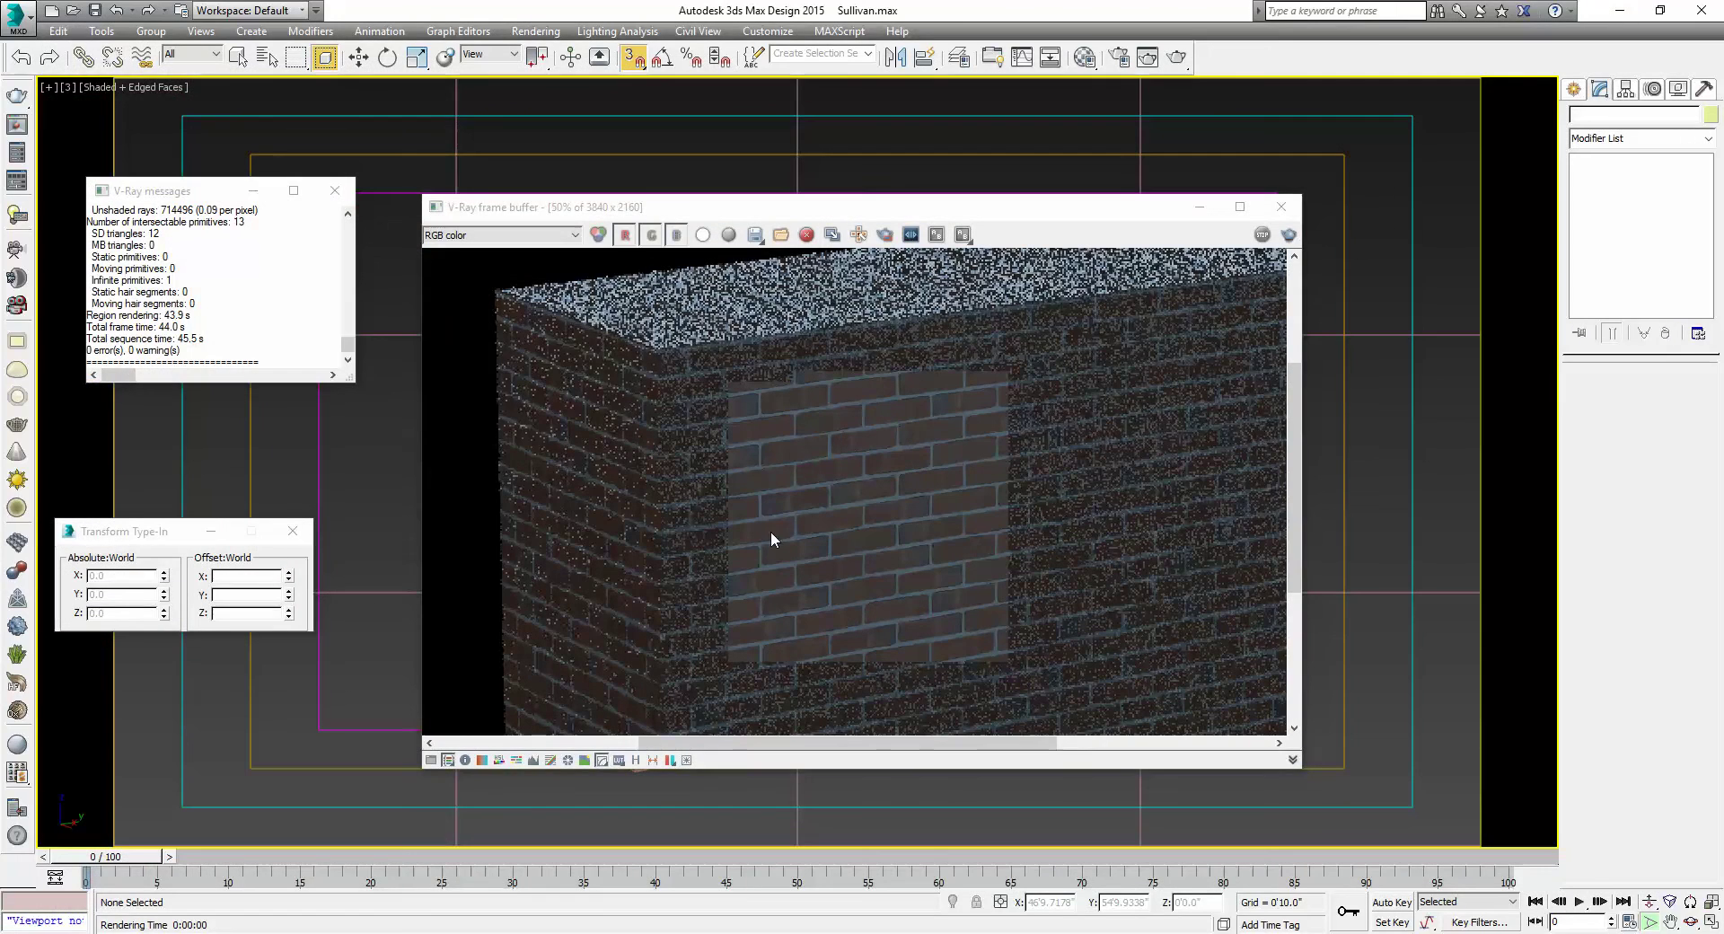
{"action": "scroll", "coordinate": [857, 535], "scroll_direction": "up", "scroll_amount": 2}
{"action": "scroll", "coordinate": [884, 533], "scroll_direction": "down", "scroll_amount": 1}
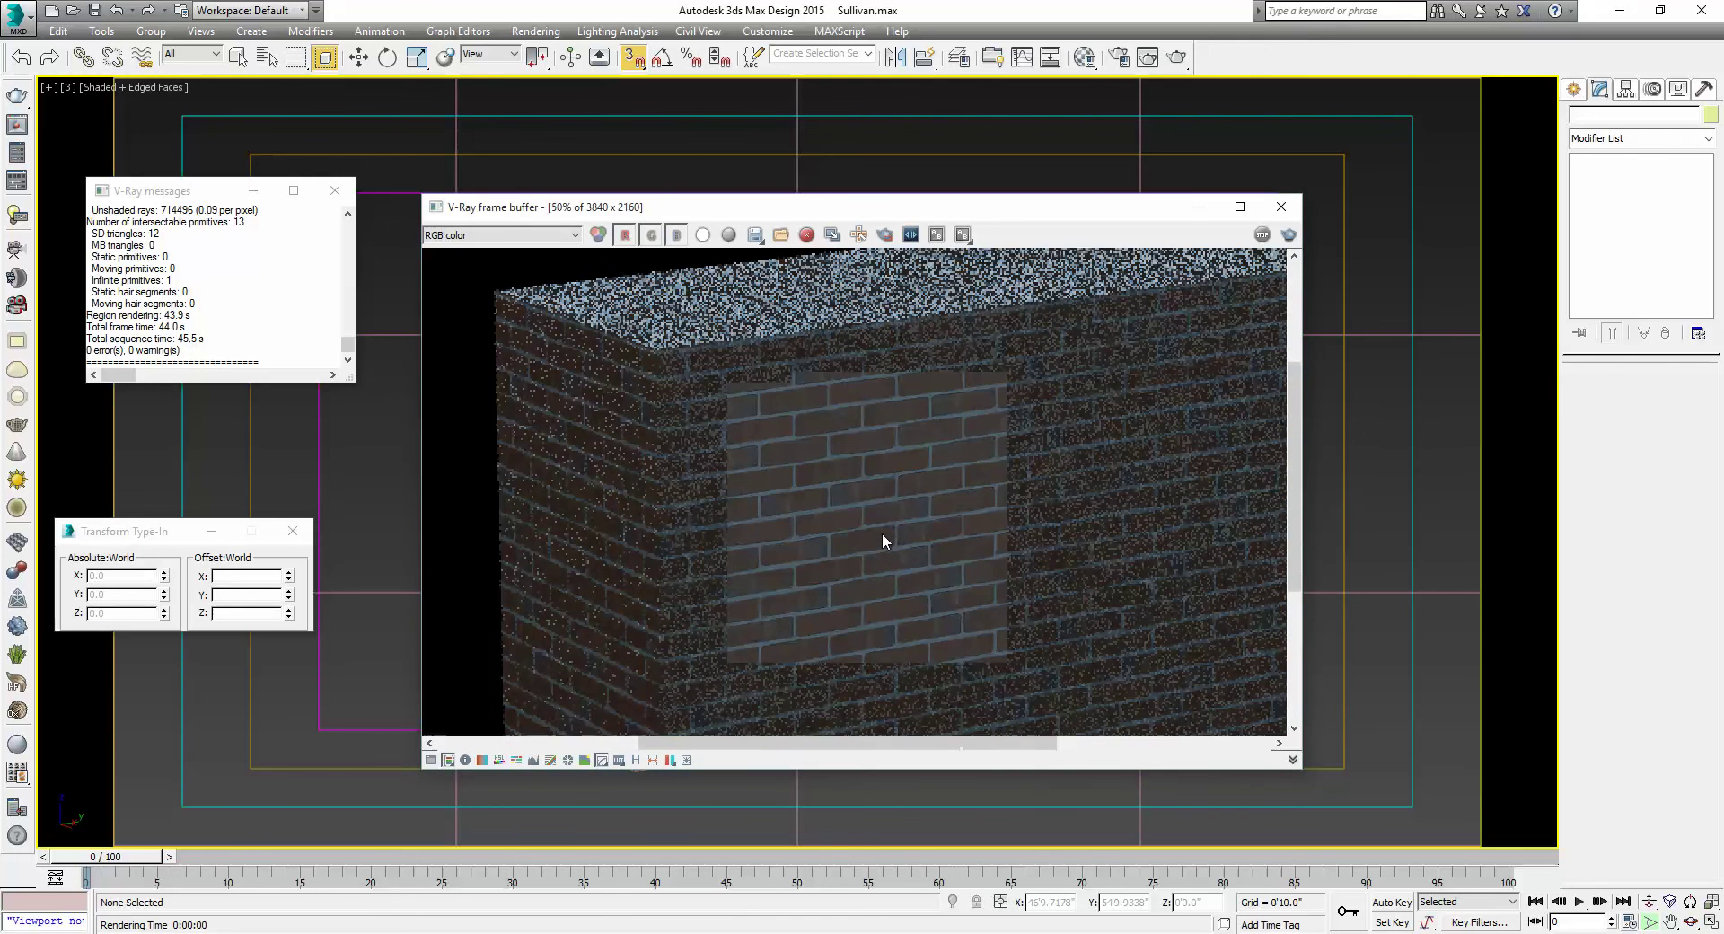